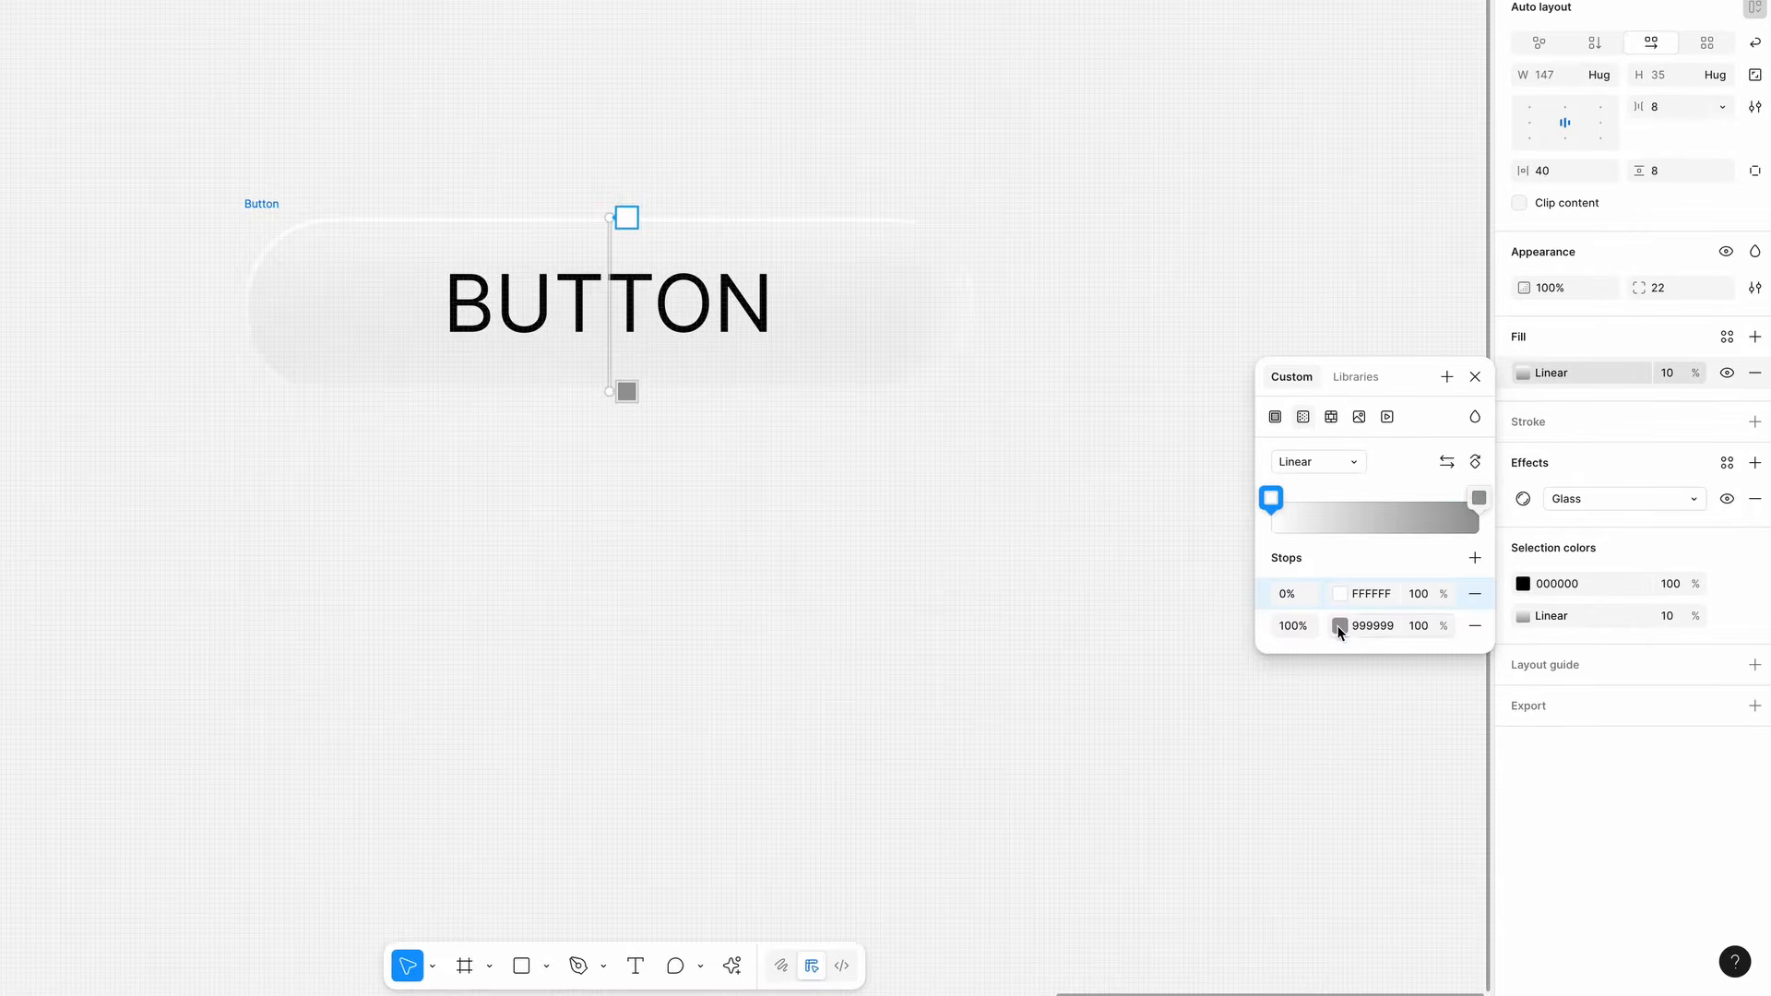
- Set the gradient fill's 100% stop colour to 00EAFF
left_click(1340, 627)
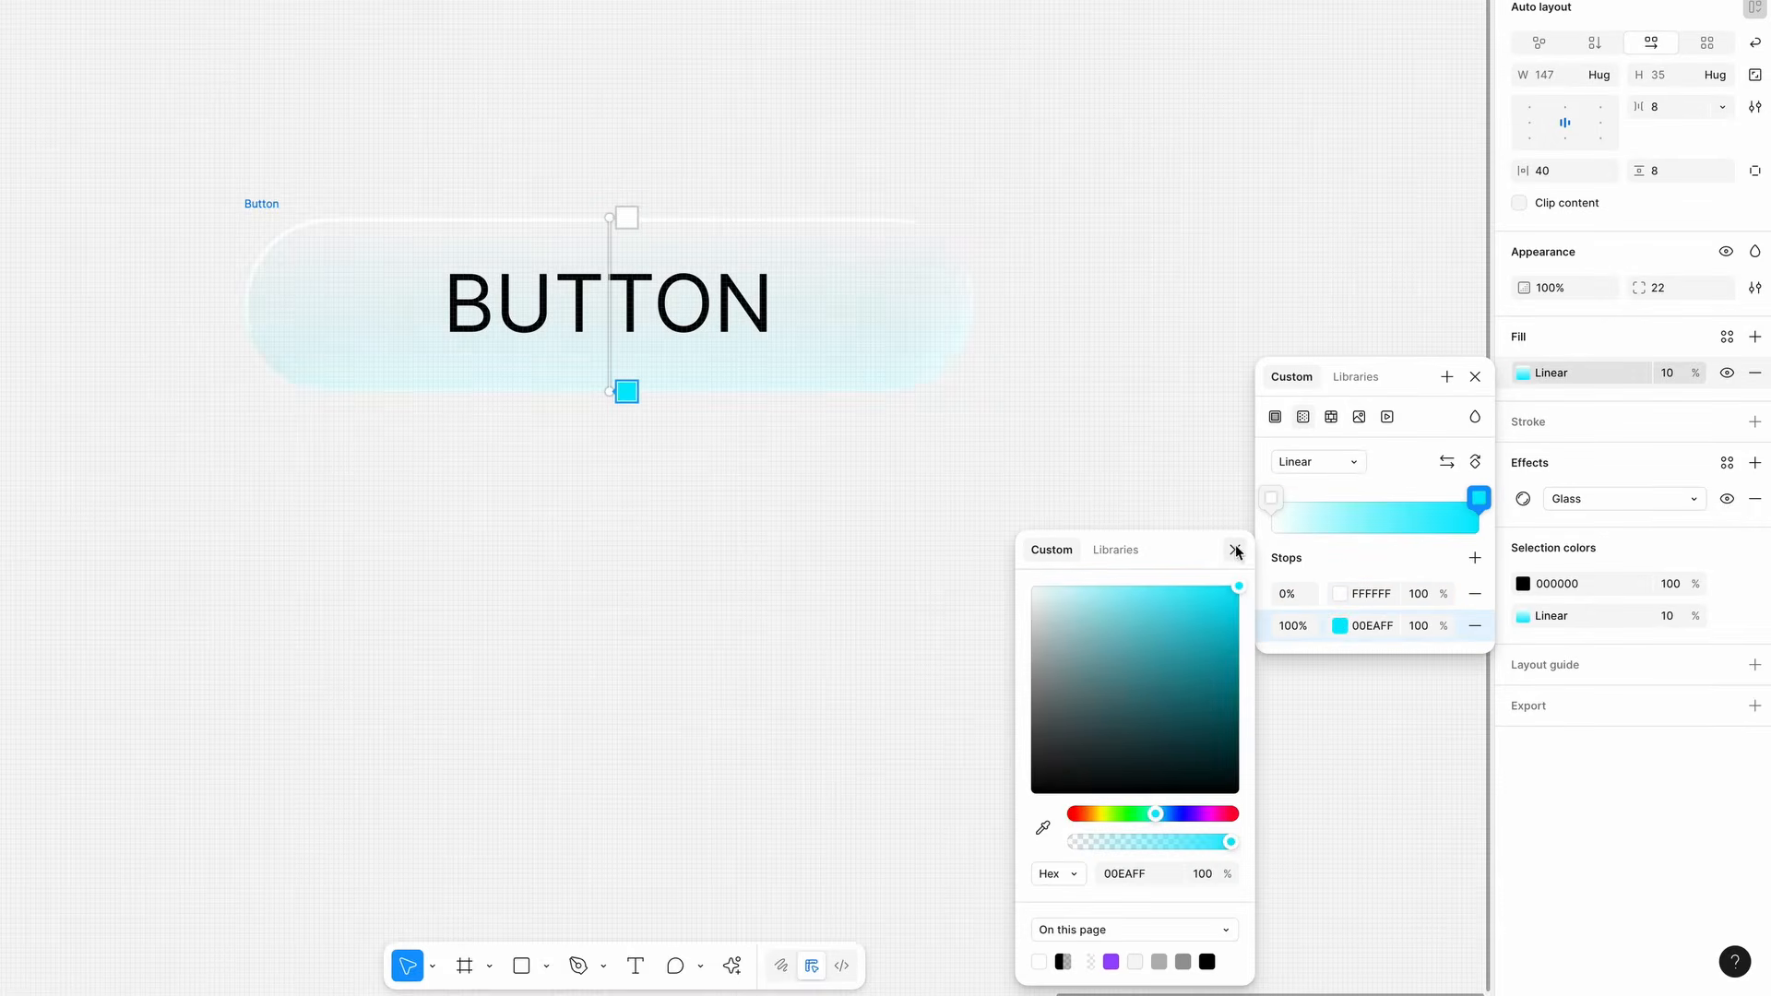
left_click(1236, 551)
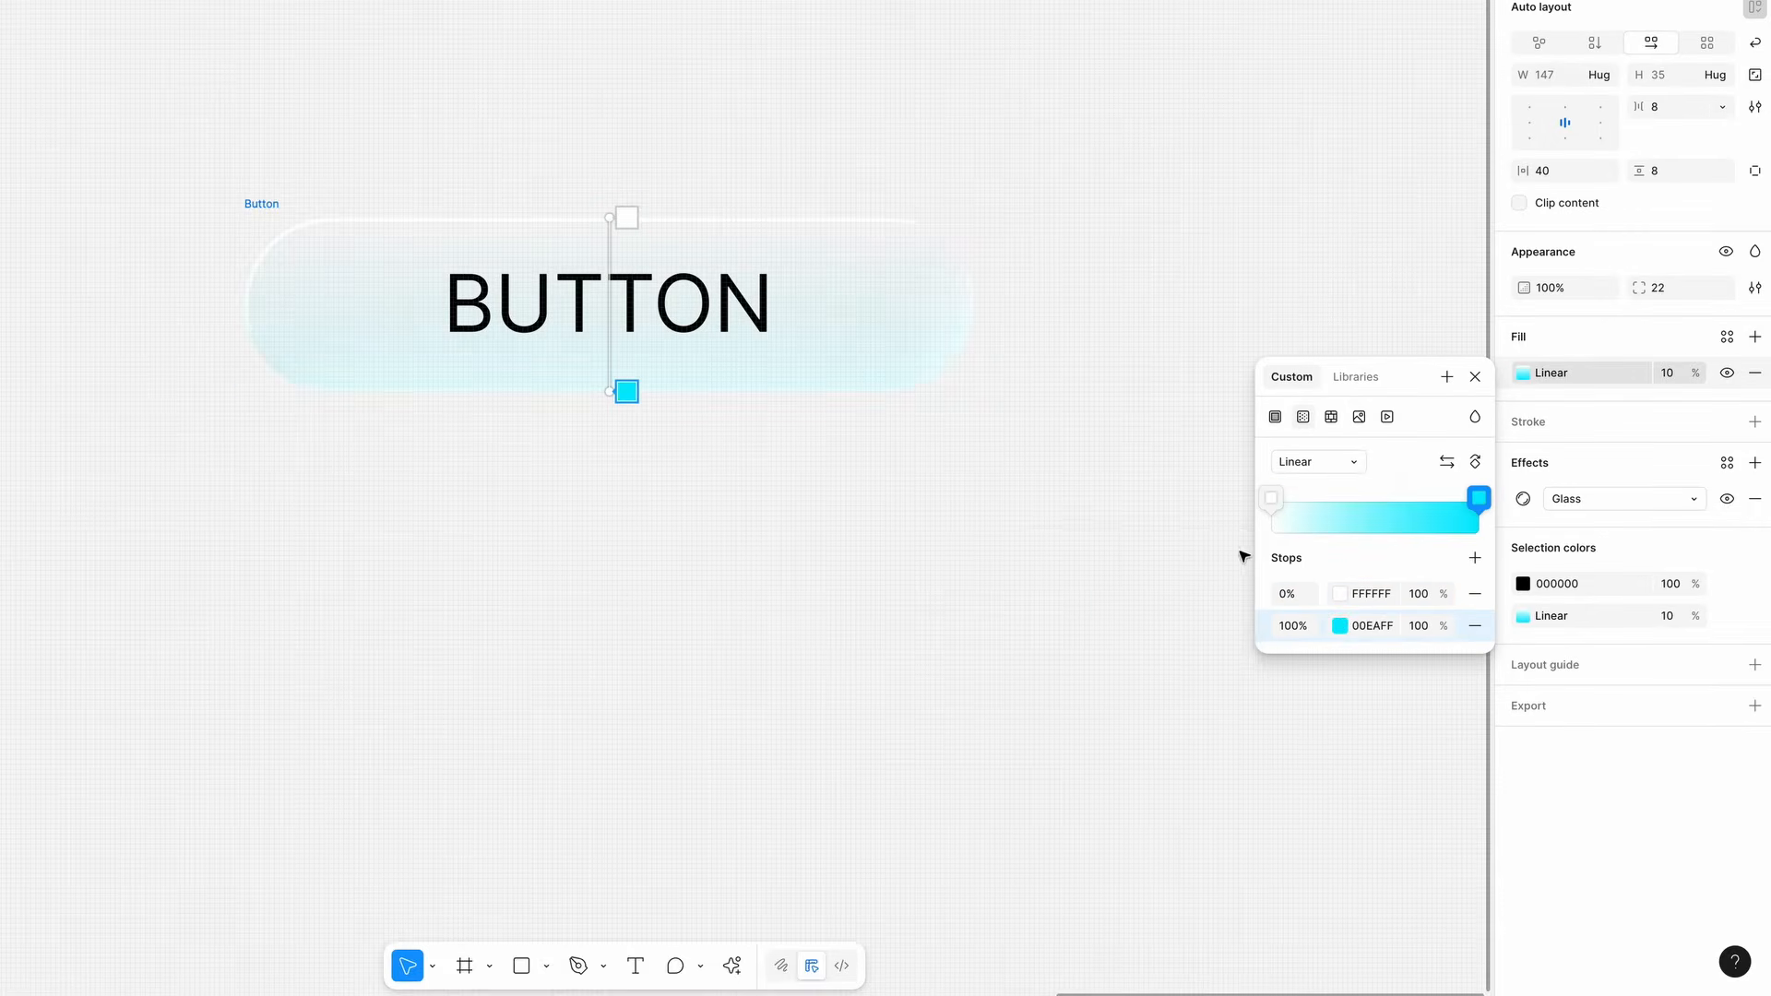
- Set the label text's drop shadow blur to 1 and raise the button's fill opacity to 70%
left_click(1522, 584)
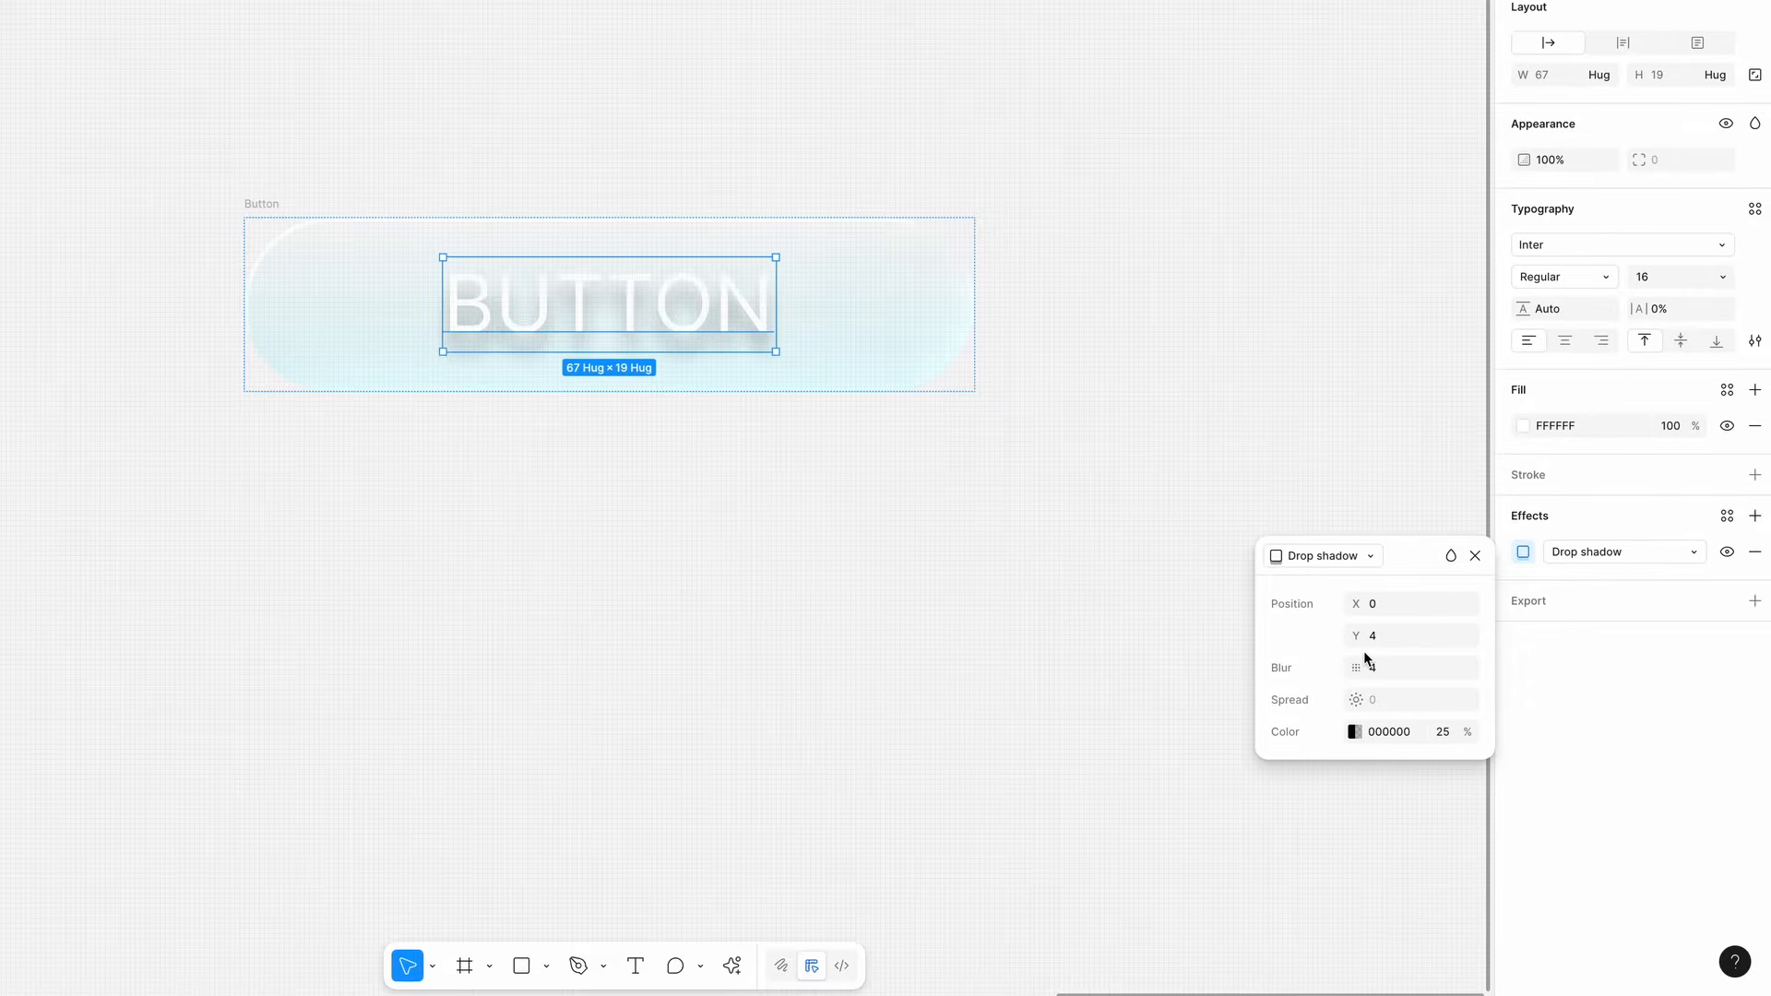
left_click(1401, 666)
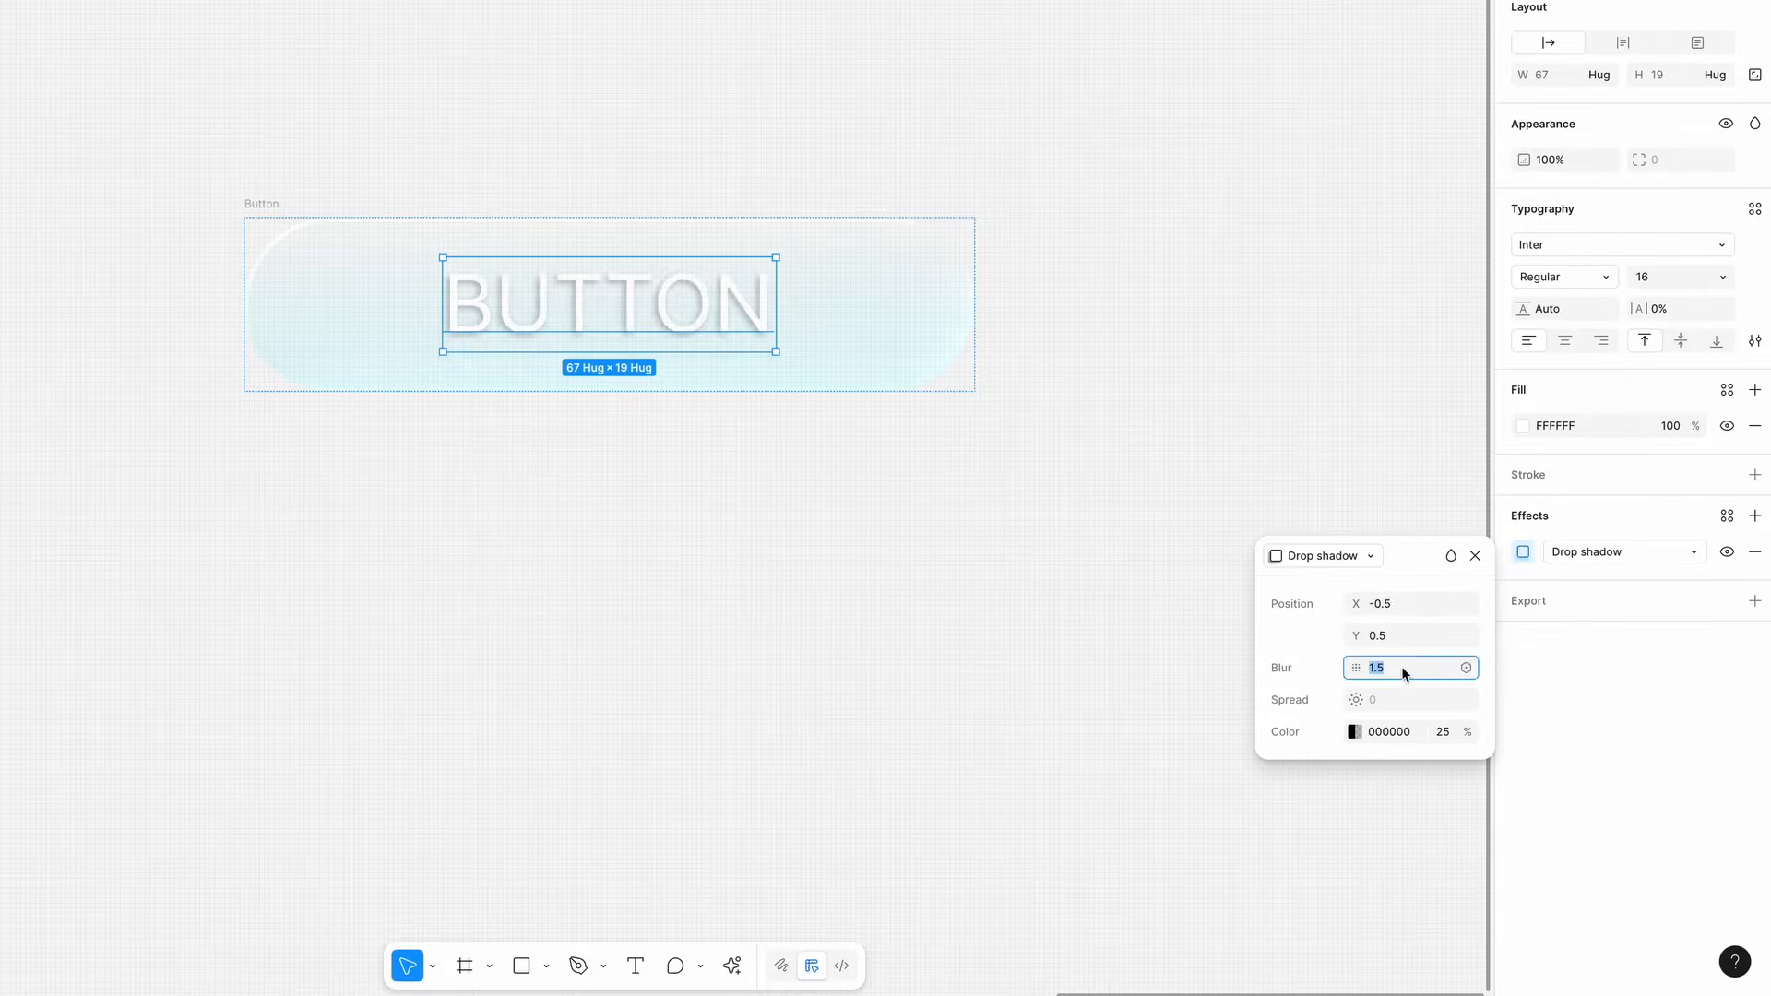
type("1")
key("Return")
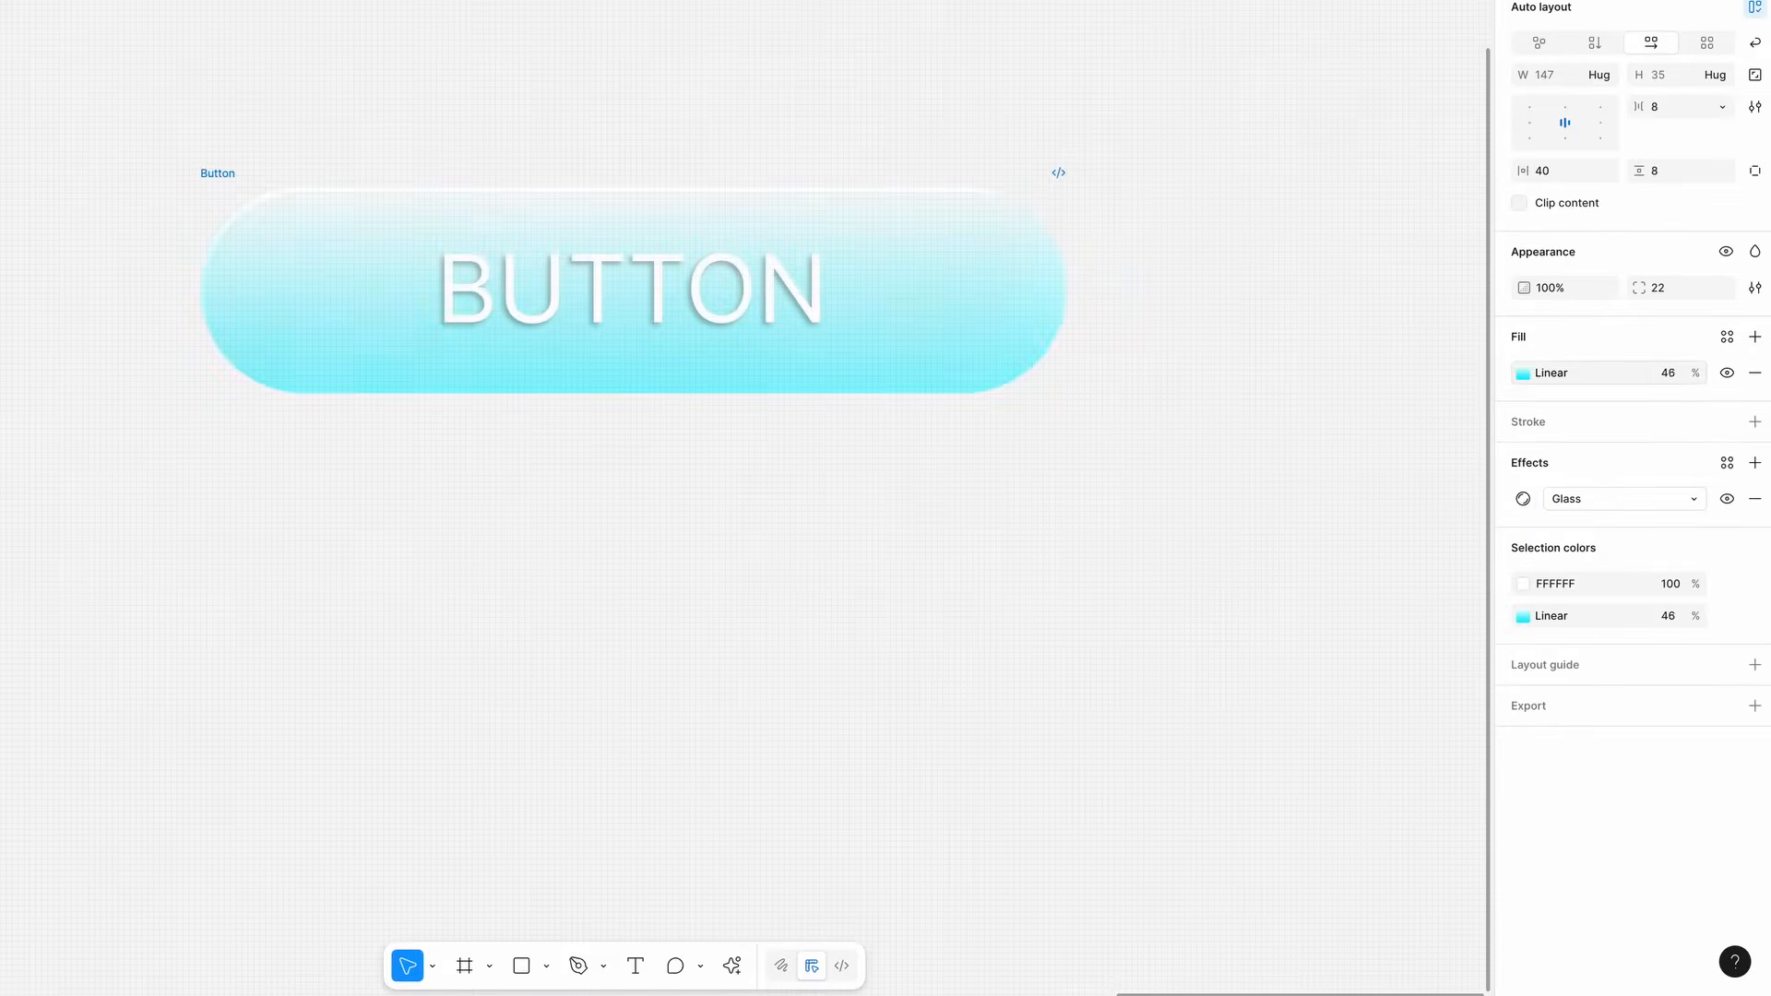
left_click_drag(1695, 373, 1712, 372)
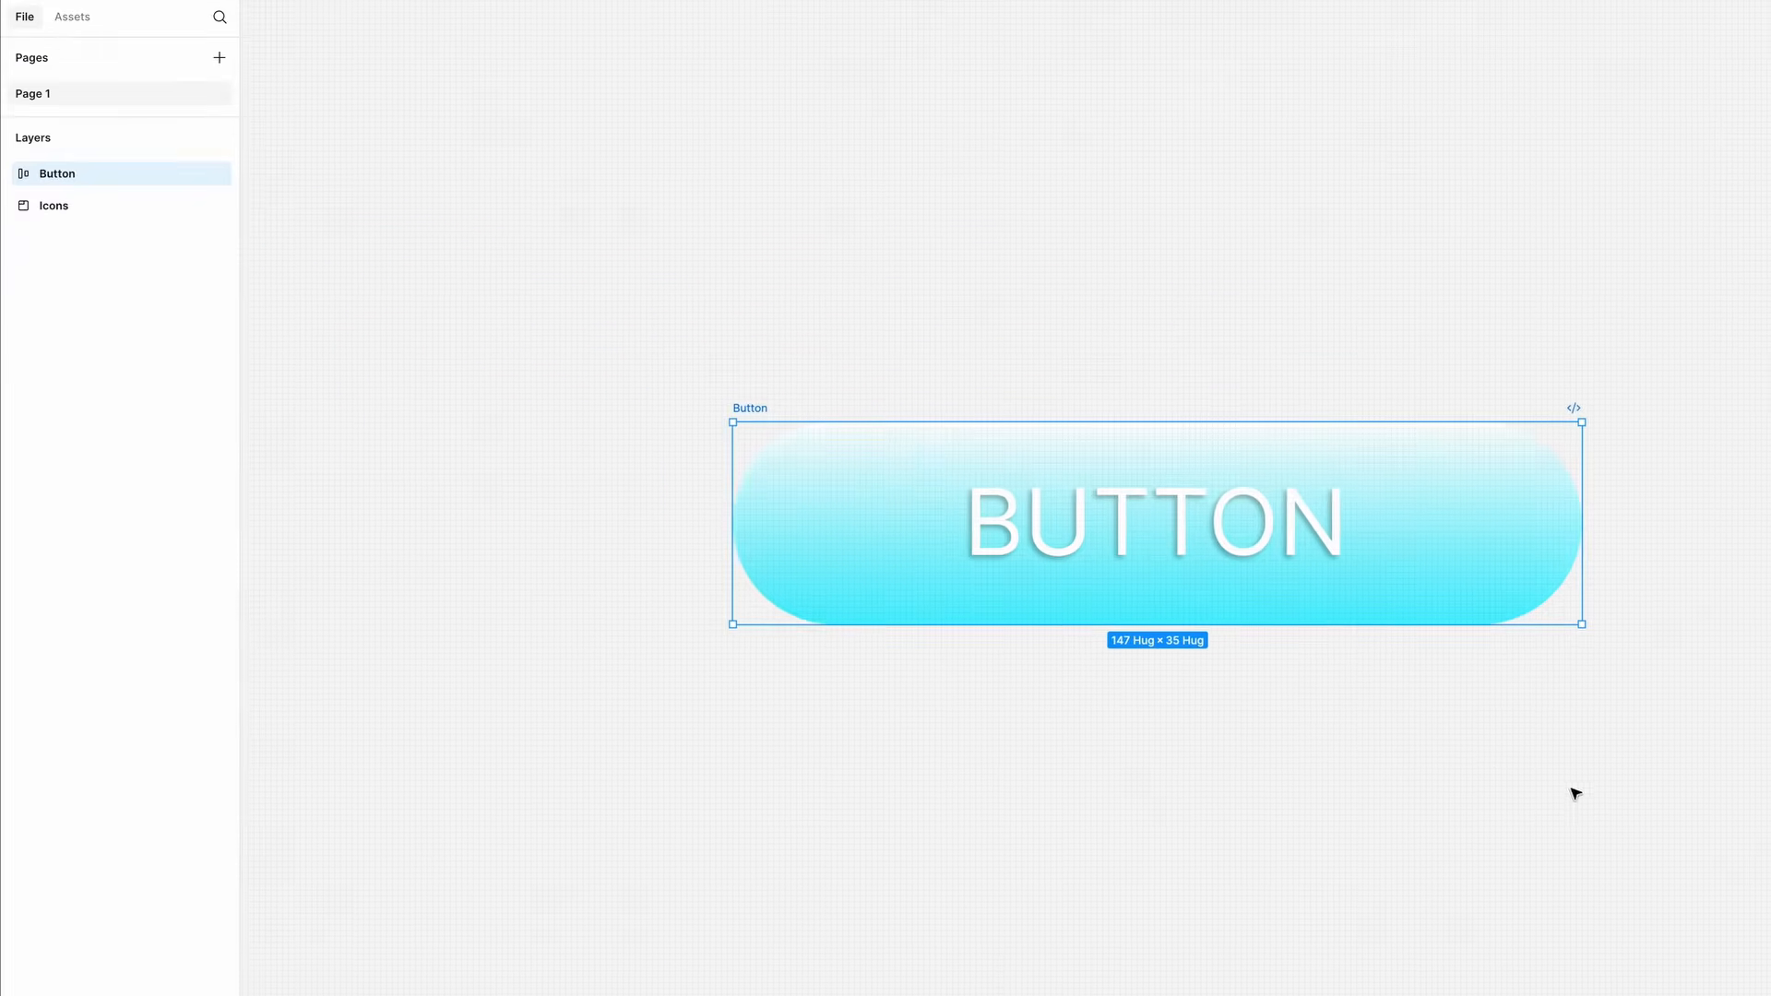
- Insert a Thin variant instance of the Next icon from the Icons library and set the button's horizontal padding to 20
left_click(72, 17)
left_click(79, 214)
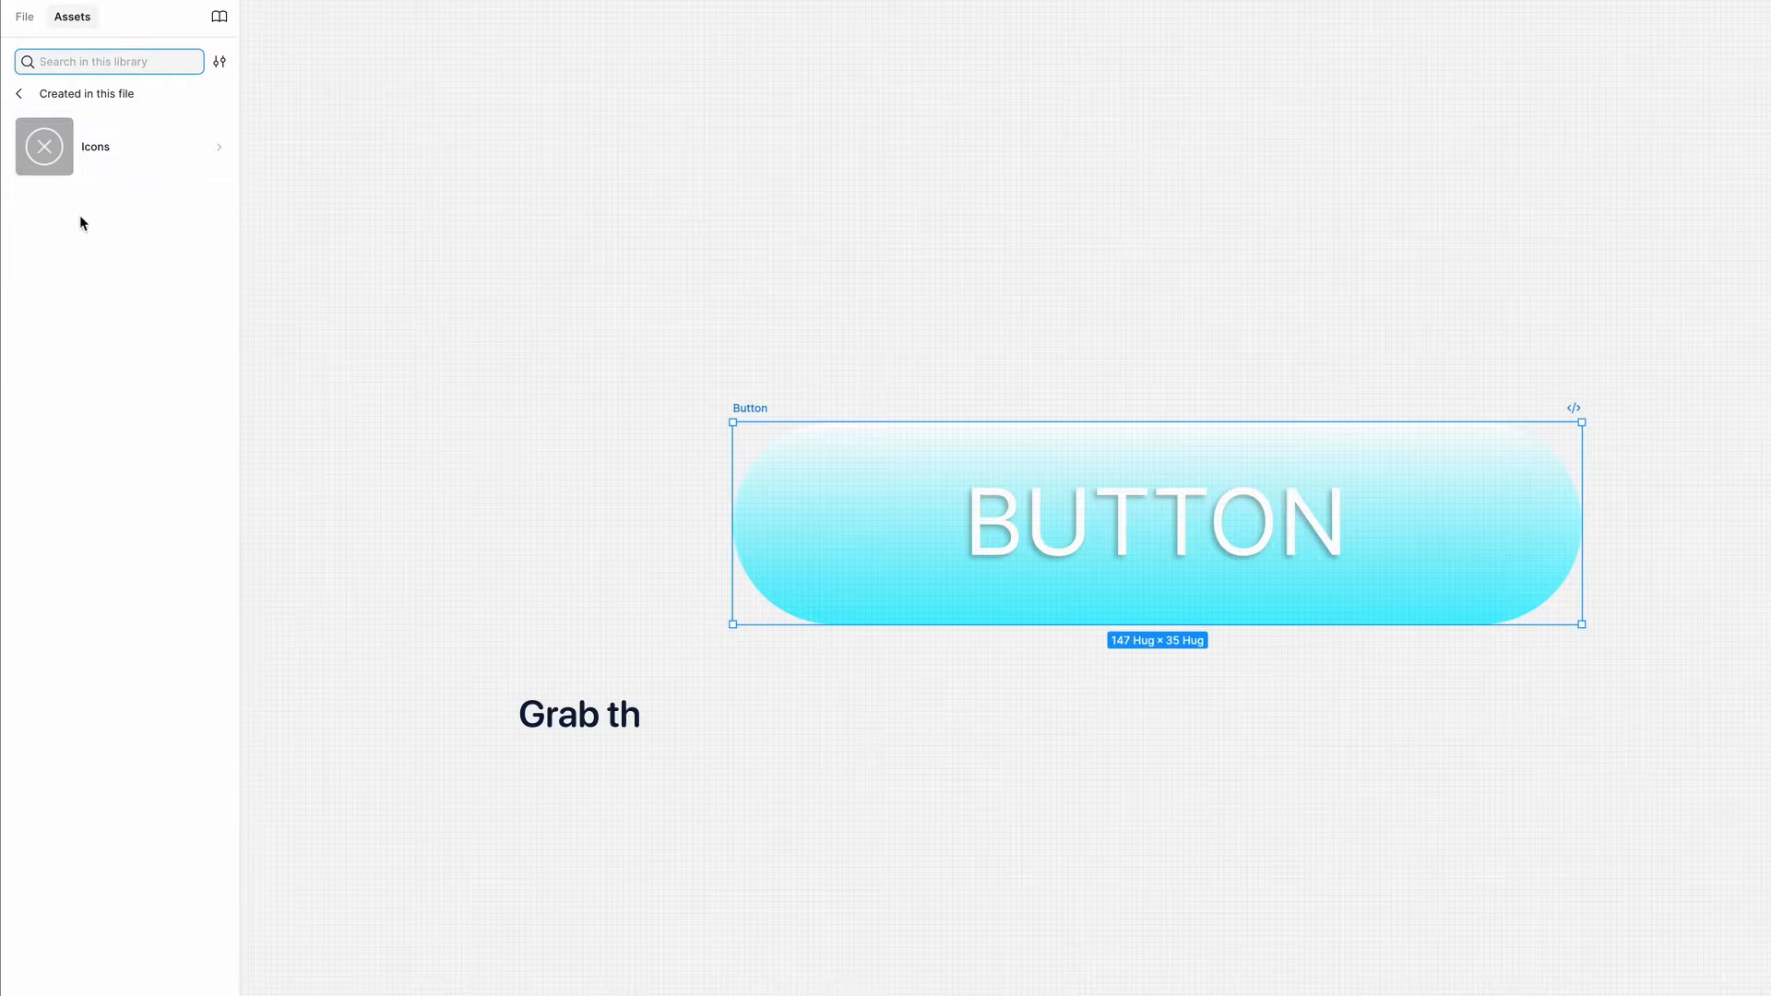
left_click(90, 161)
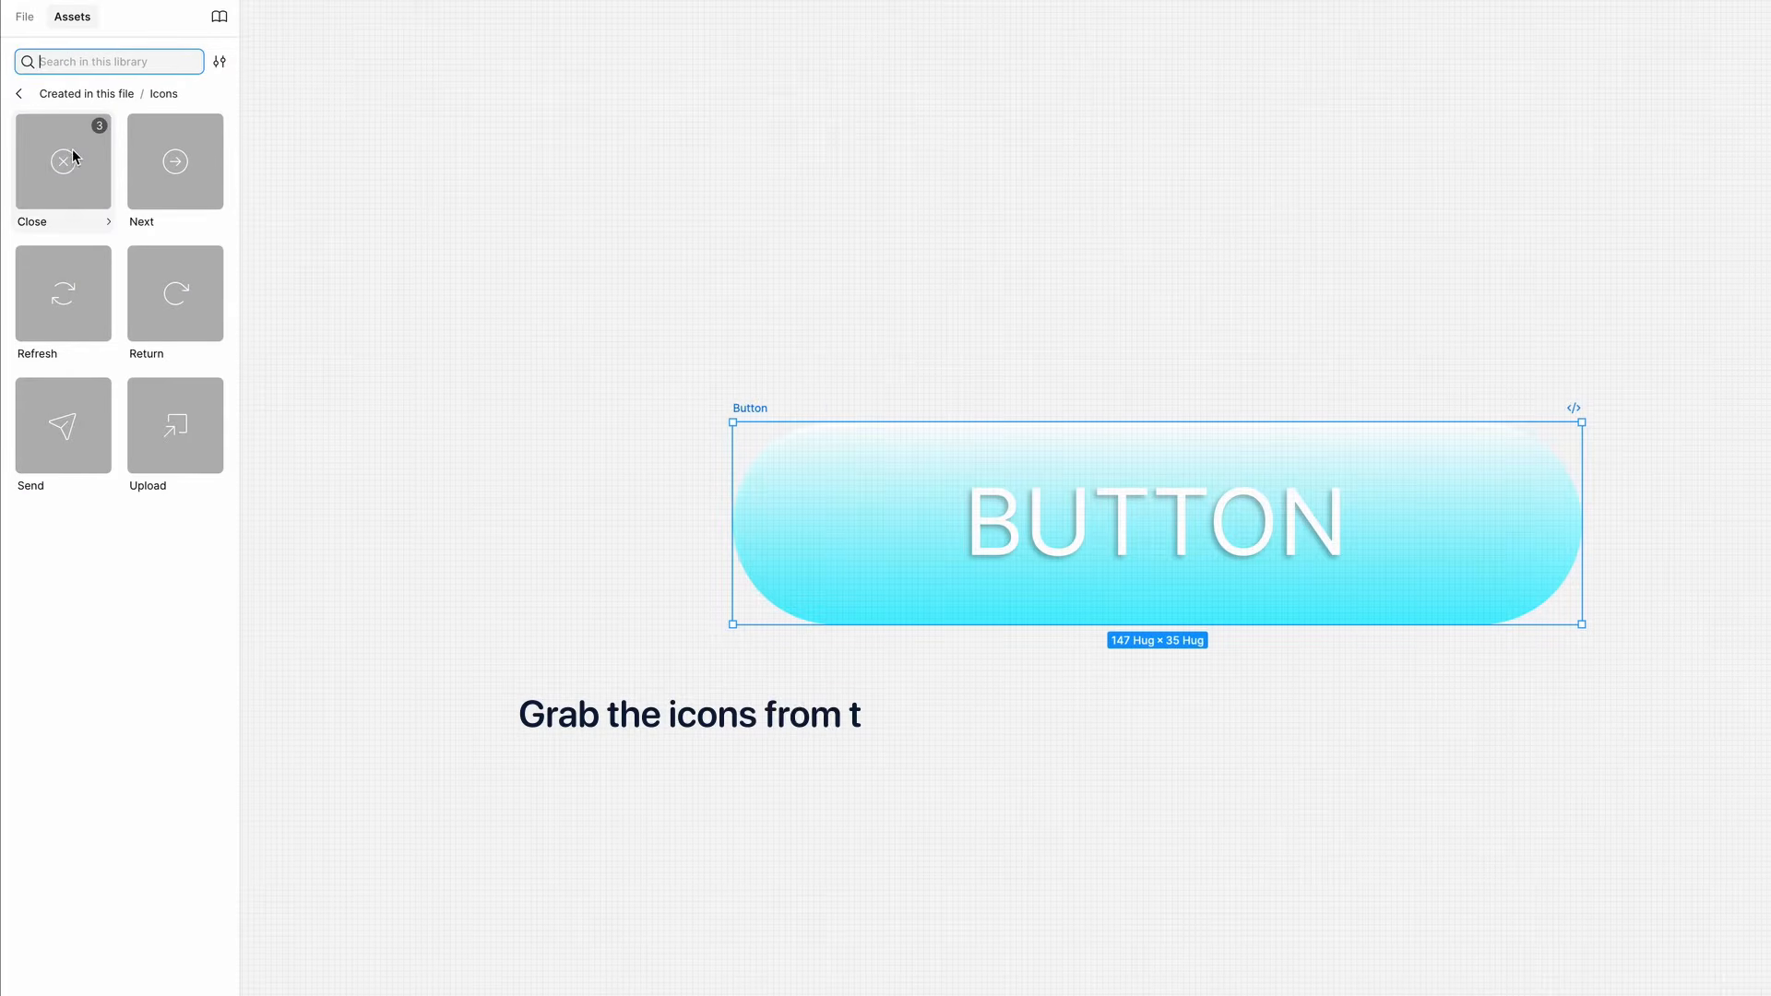
left_click(166, 166)
left_click(468, 410)
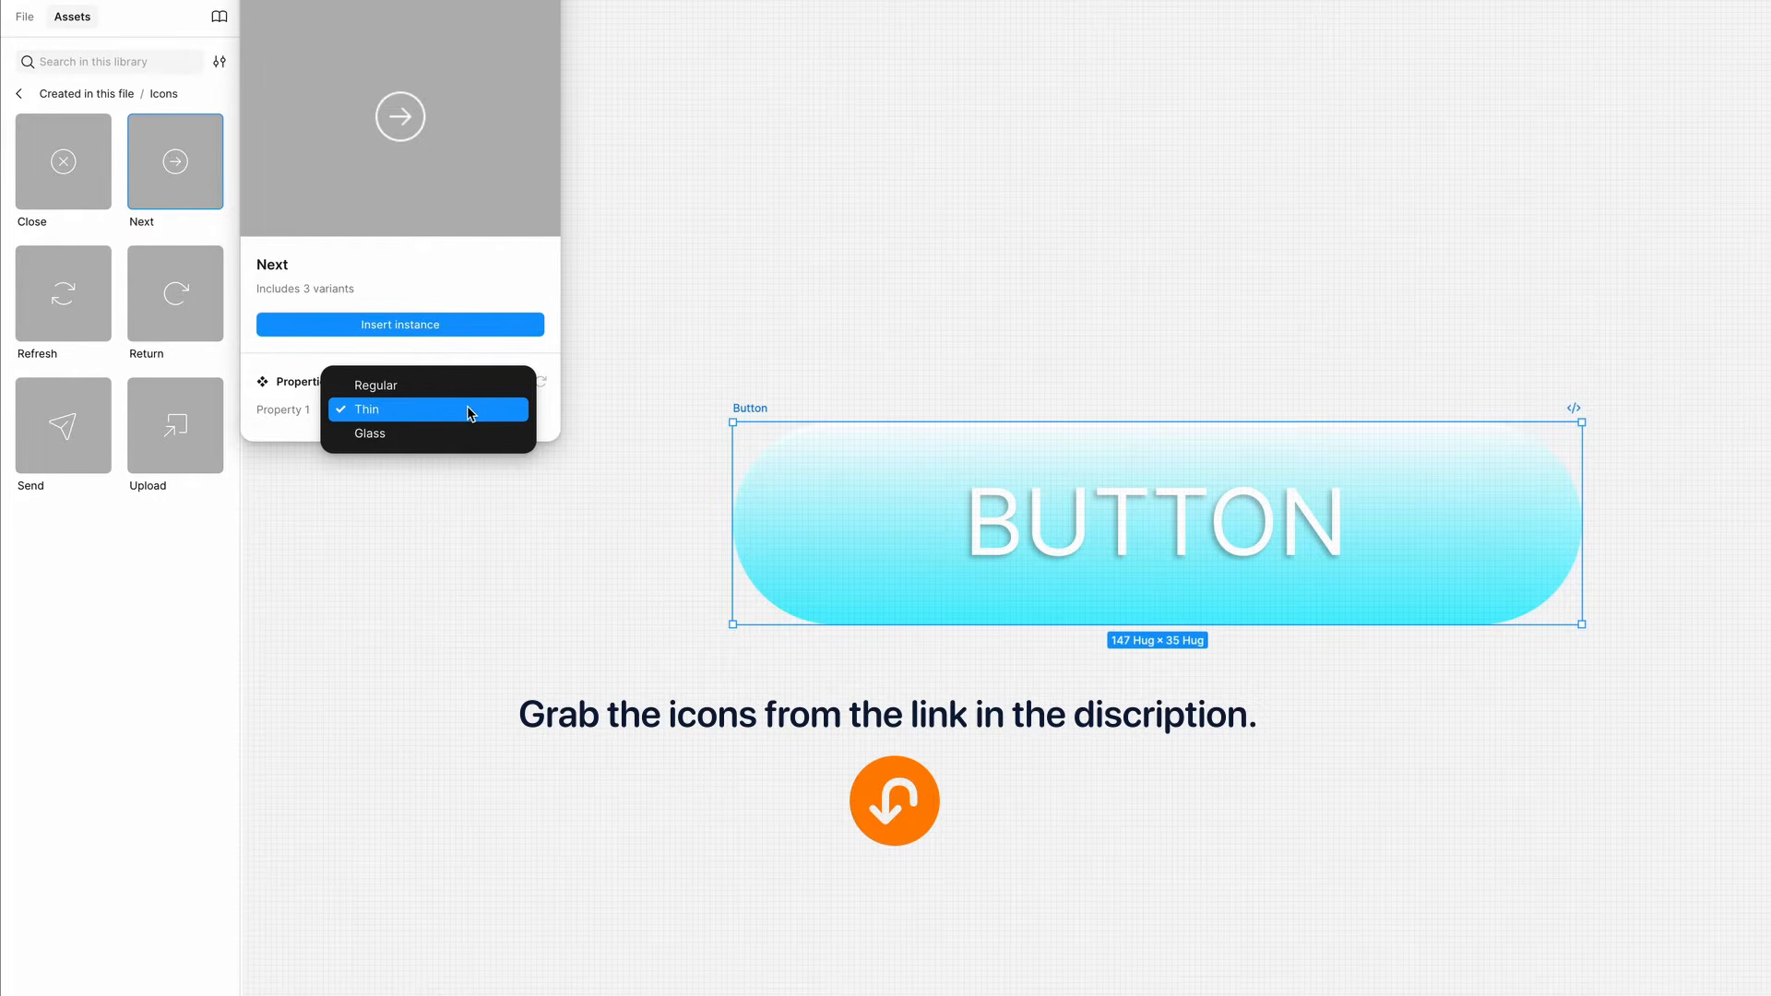
left_click(468, 410)
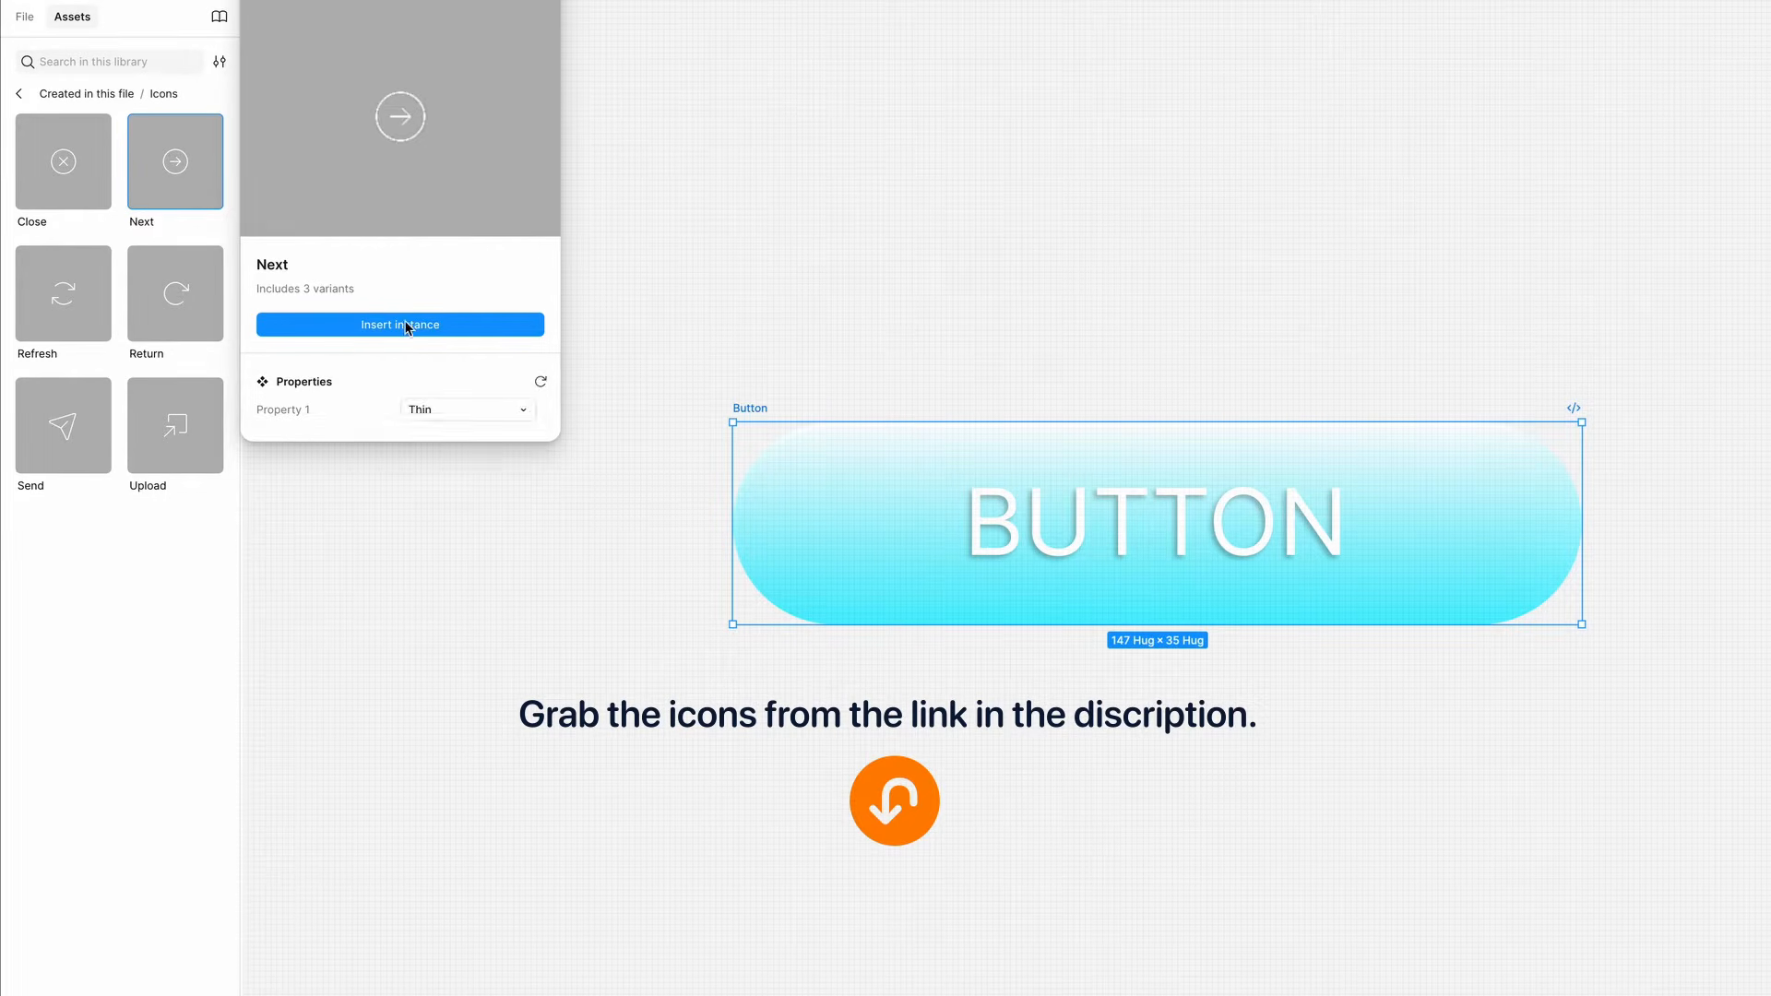
left_click(406, 325)
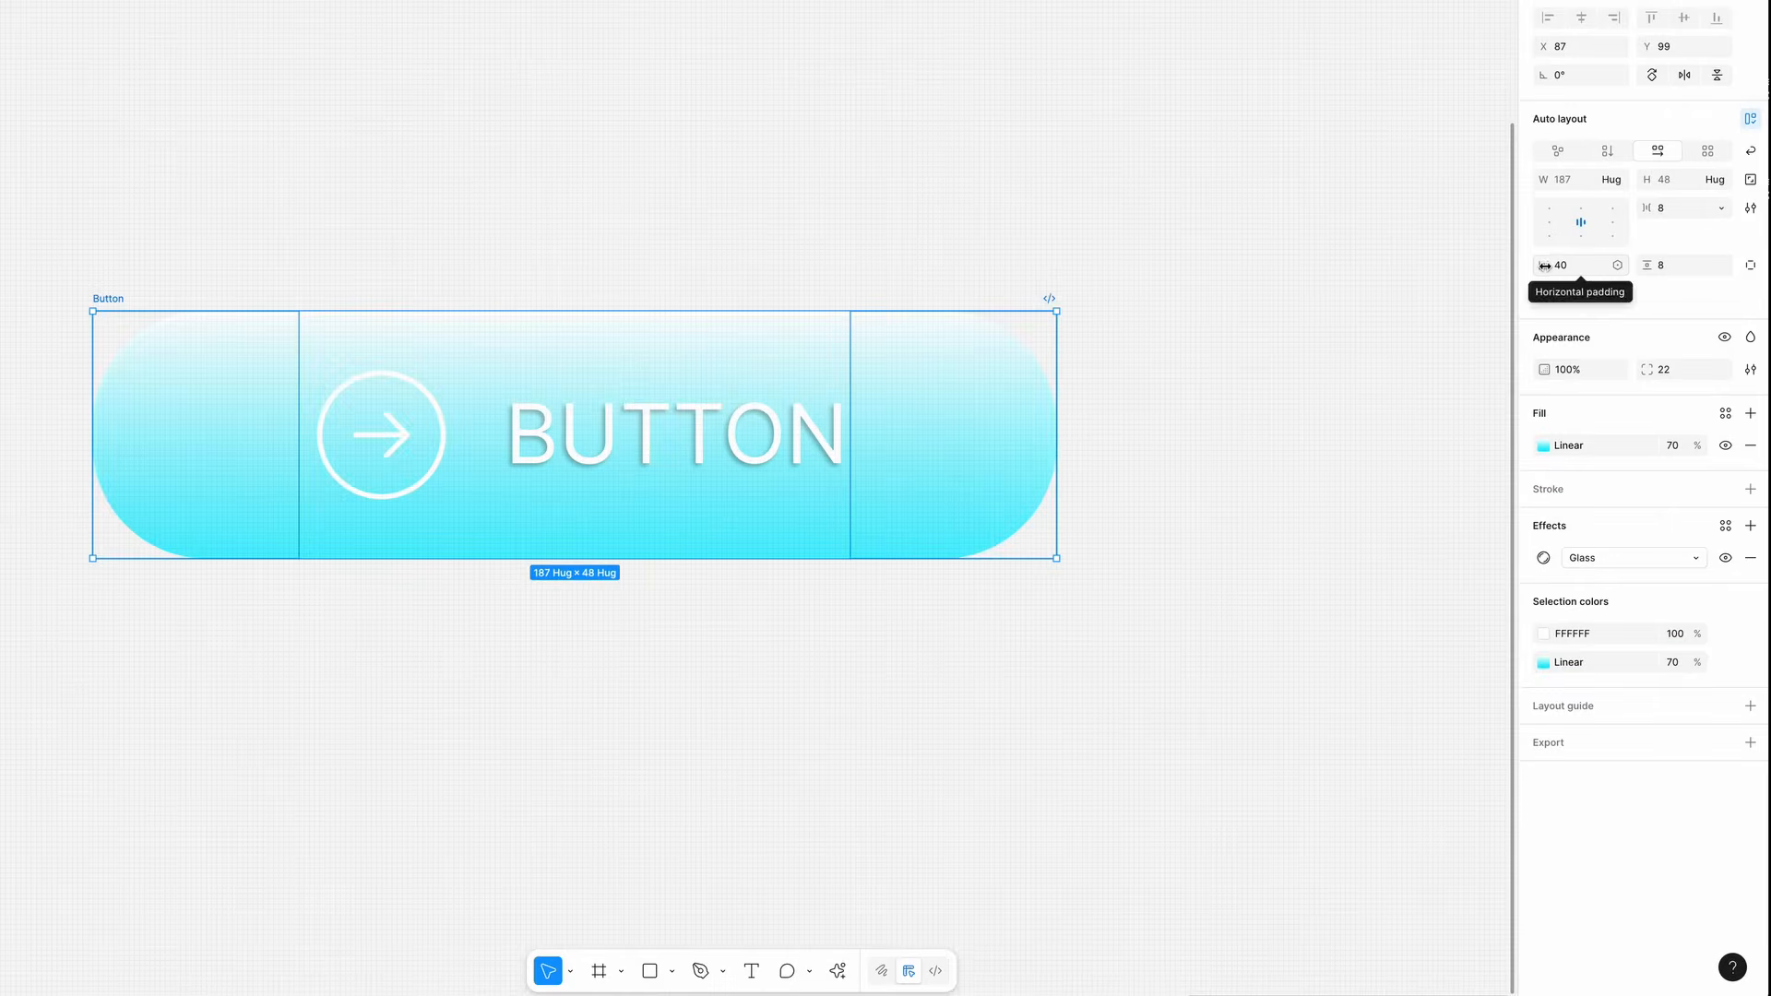
left_click_drag(1544, 265, 1510, 269)
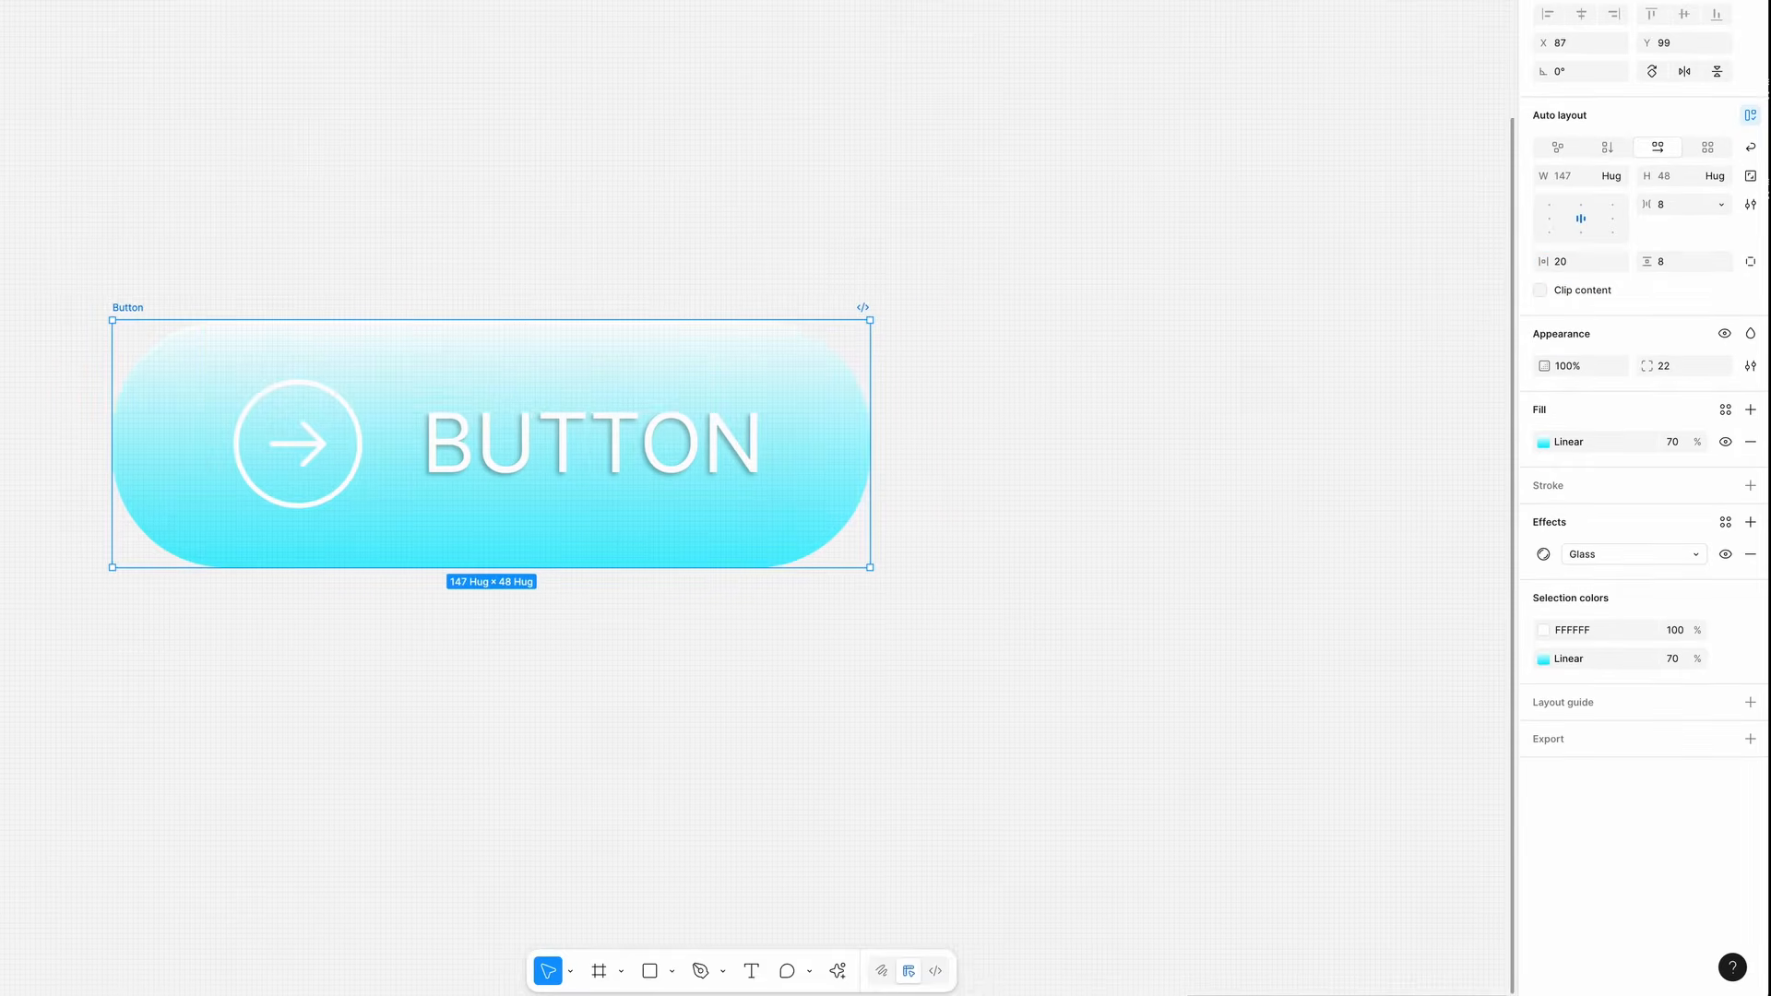
- Insert a Thin Close icon instance into the button and move the Next icon after the label
left_click(61, 170)
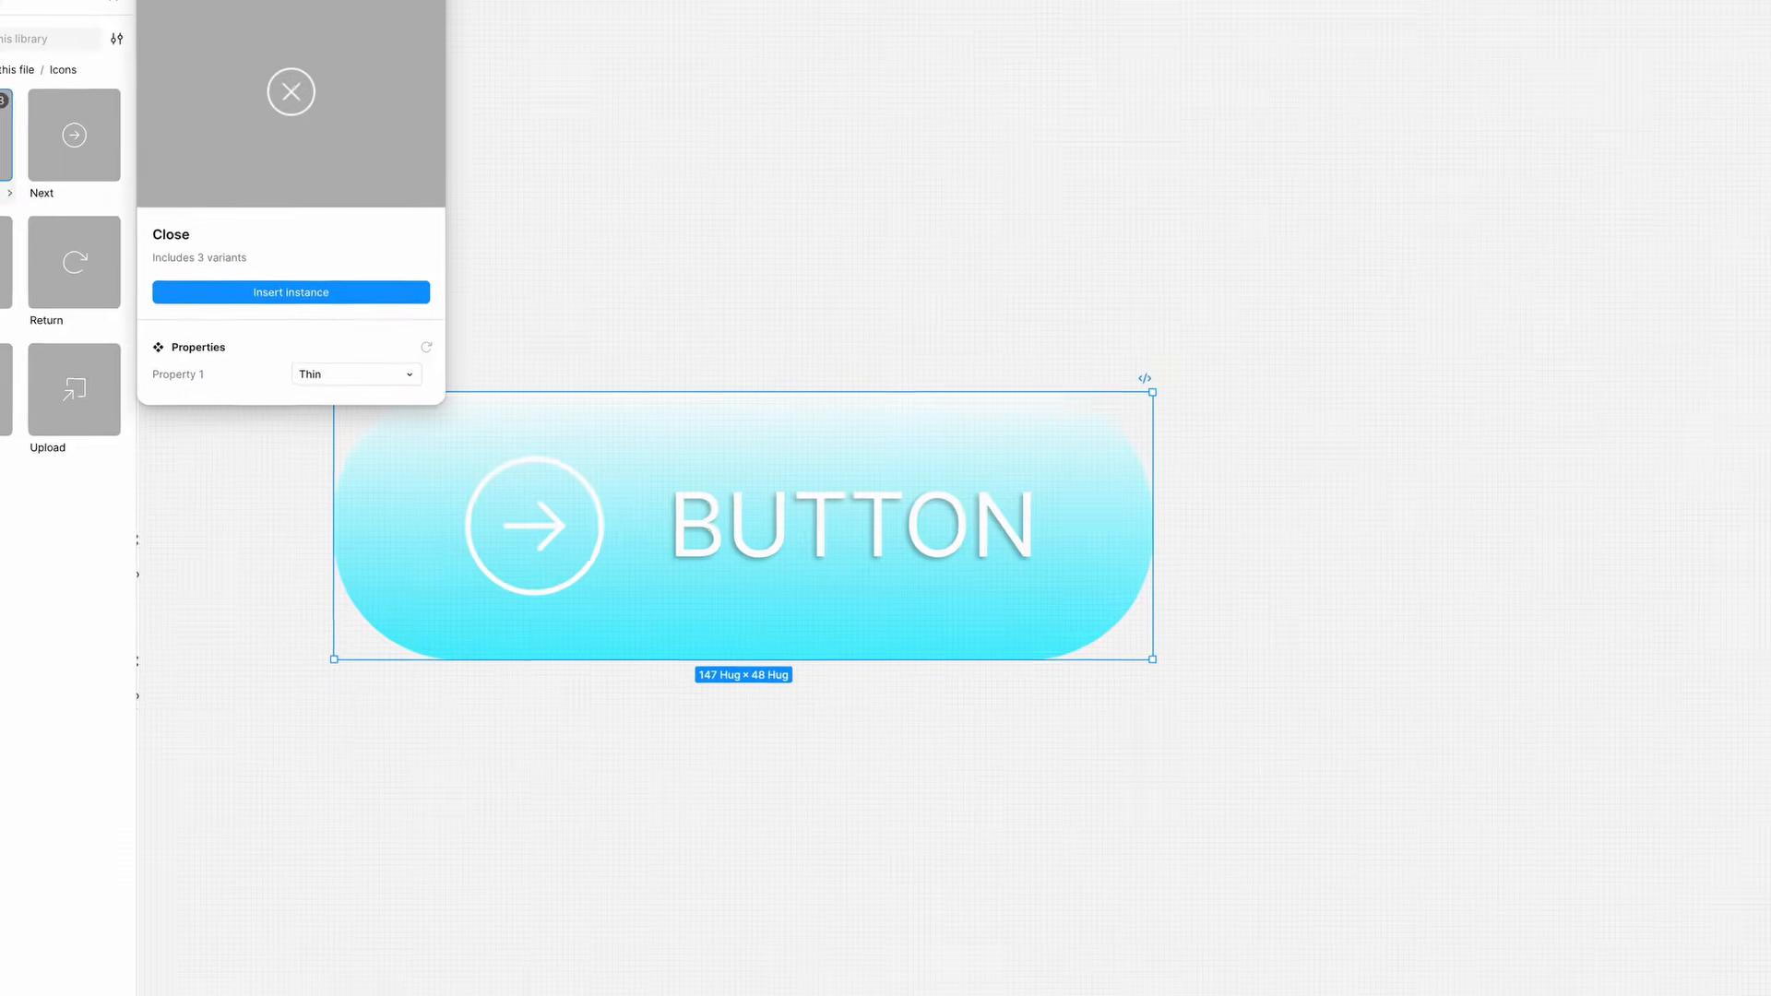
left_click(402, 330)
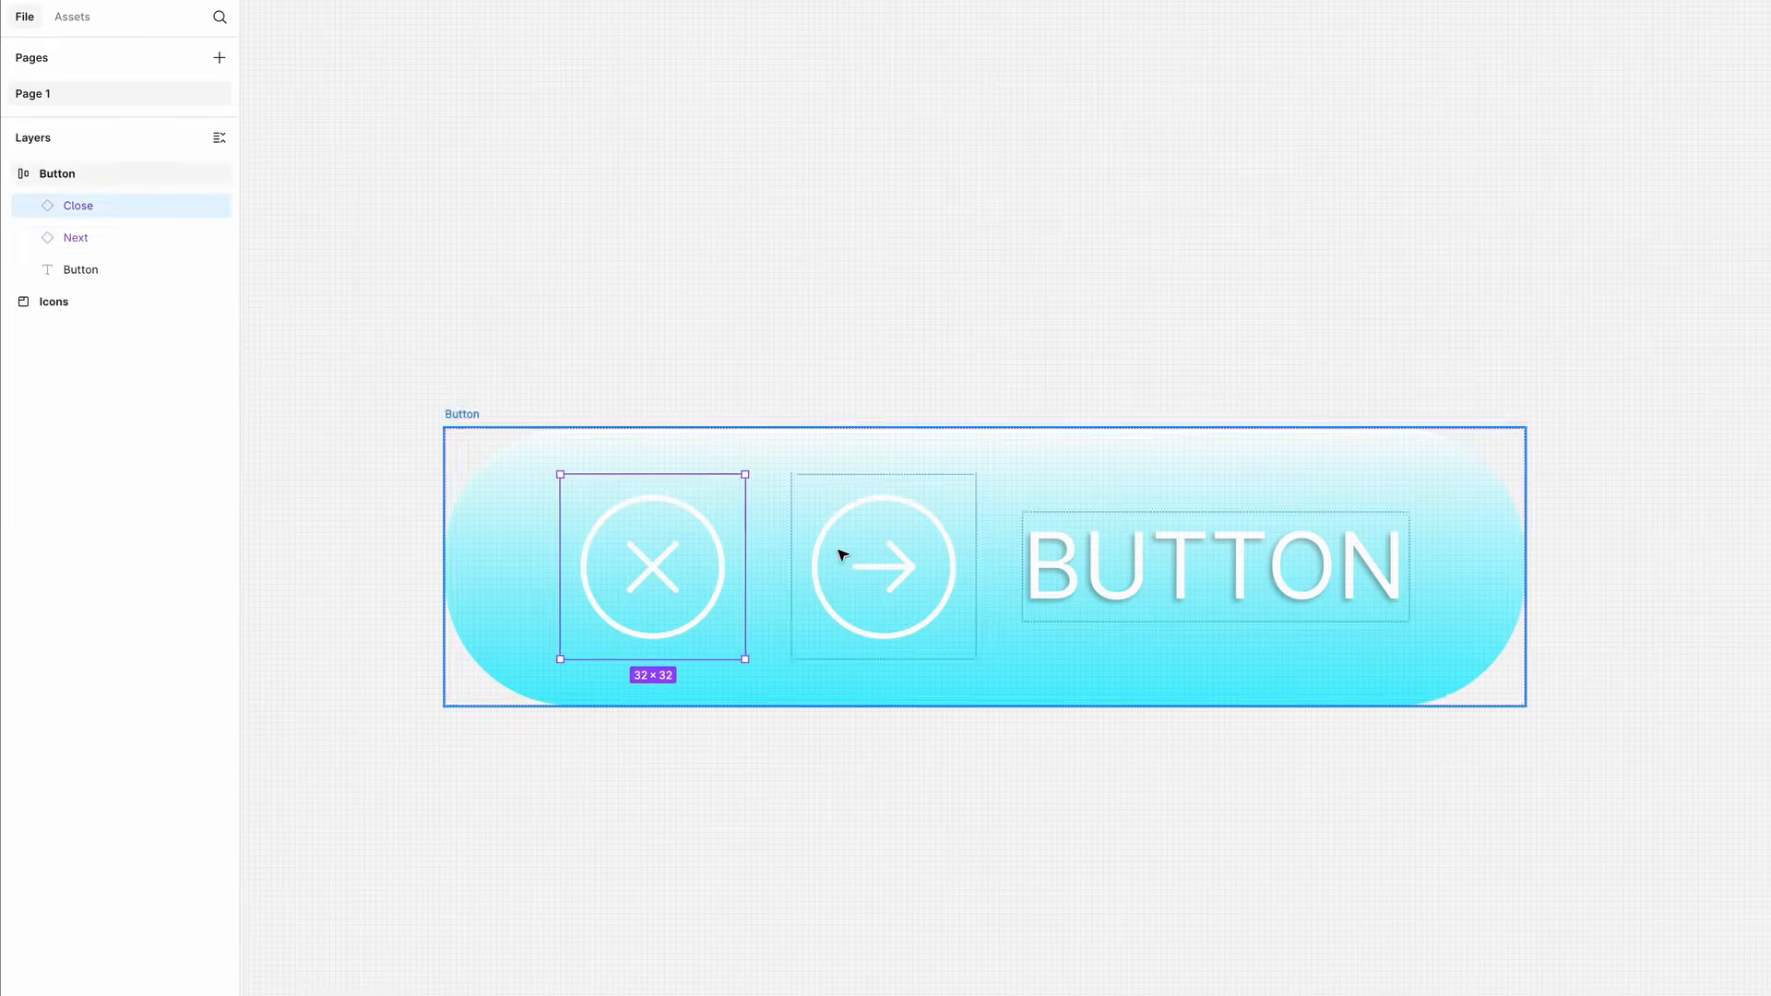
left_click(856, 575)
key("Right")
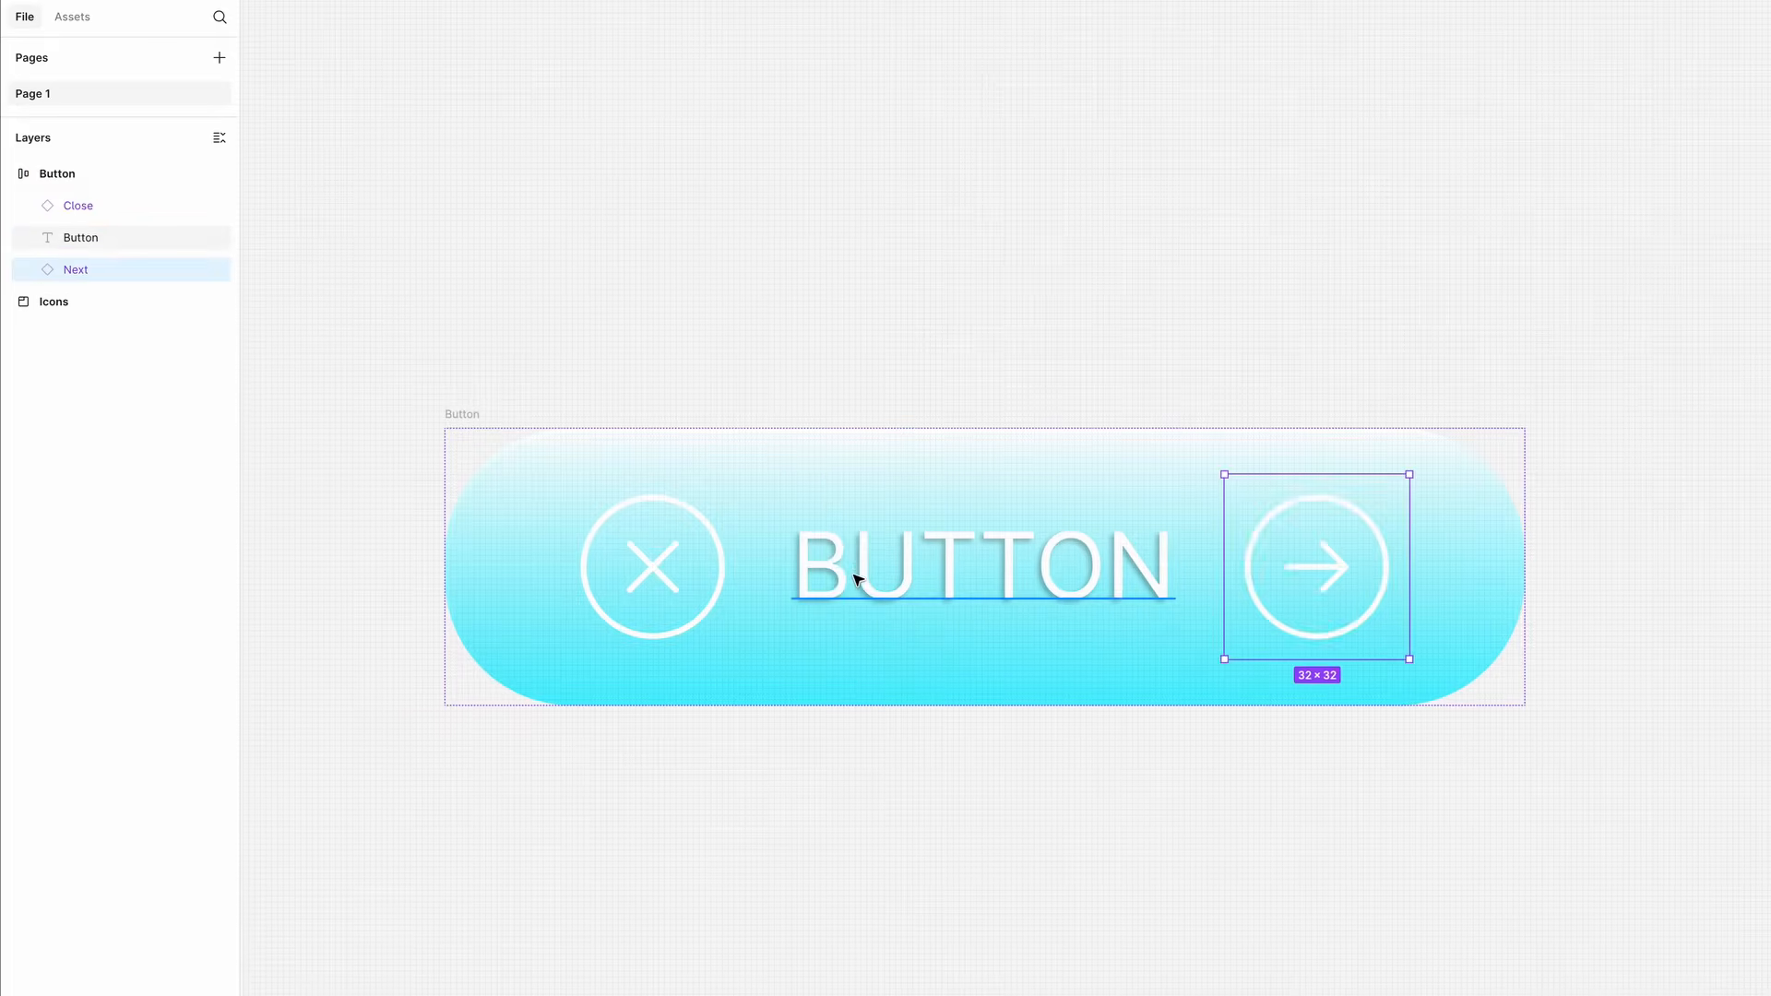
- Turn the Button frame into a component
left_click(462, 414)
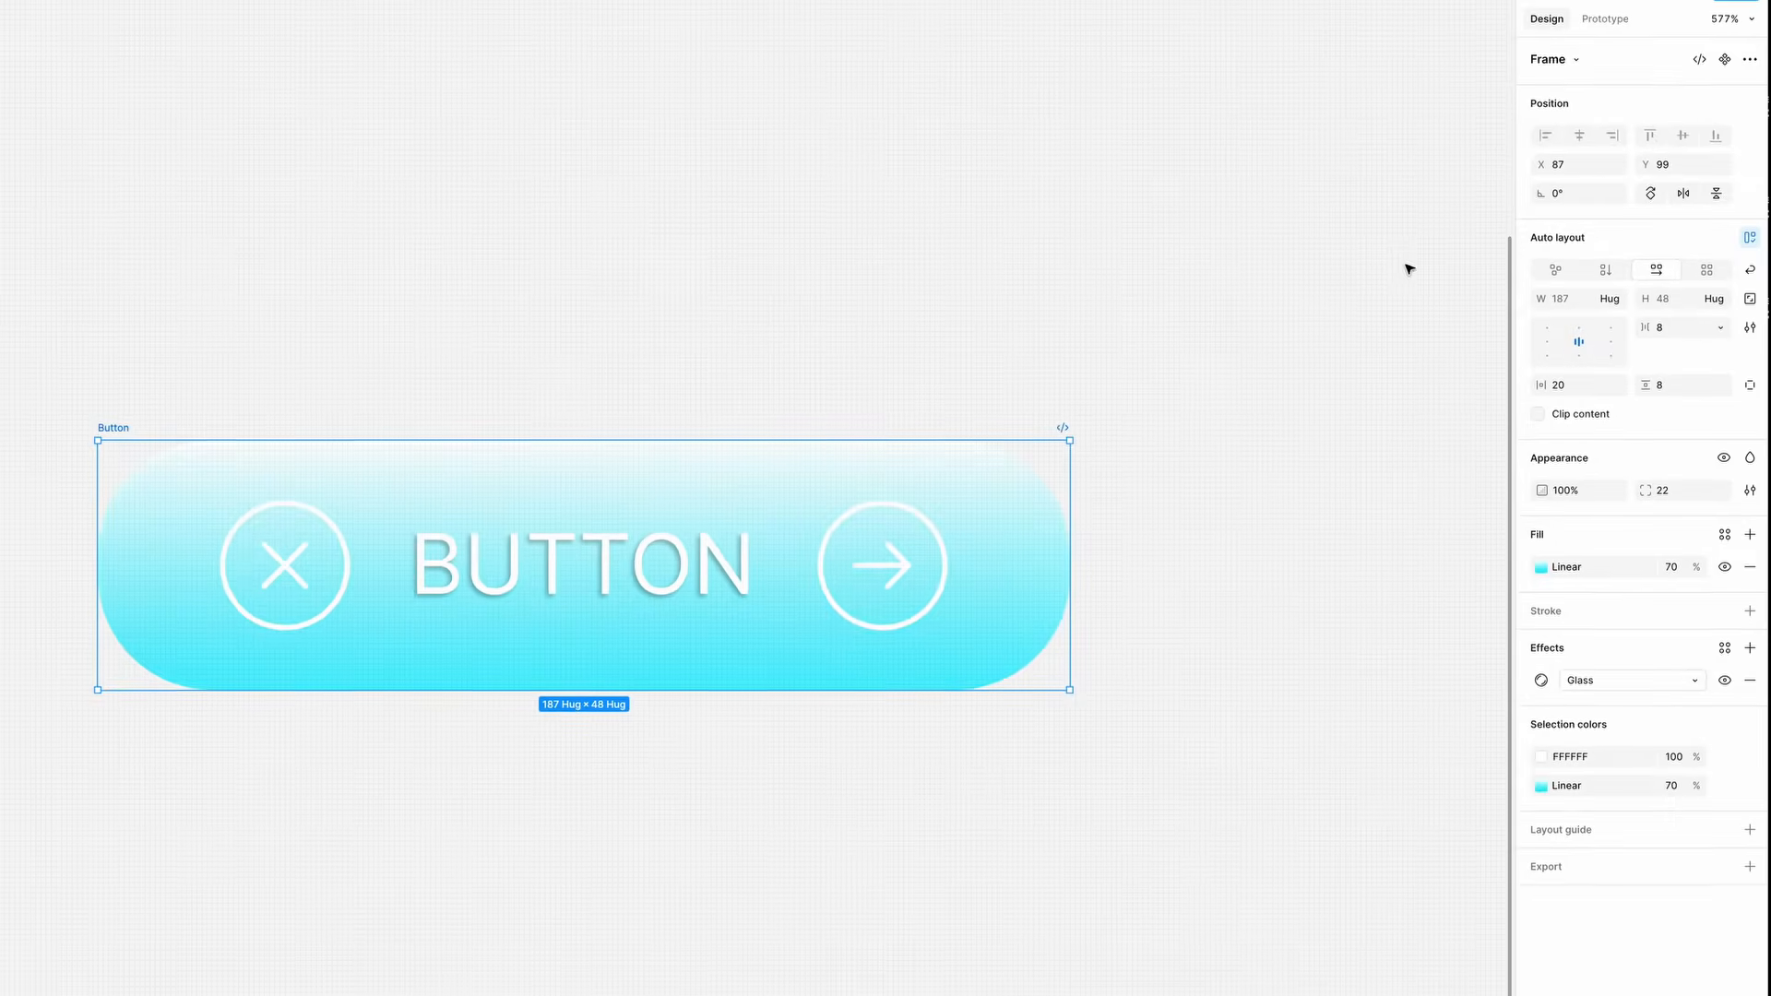
left_click(1724, 60)
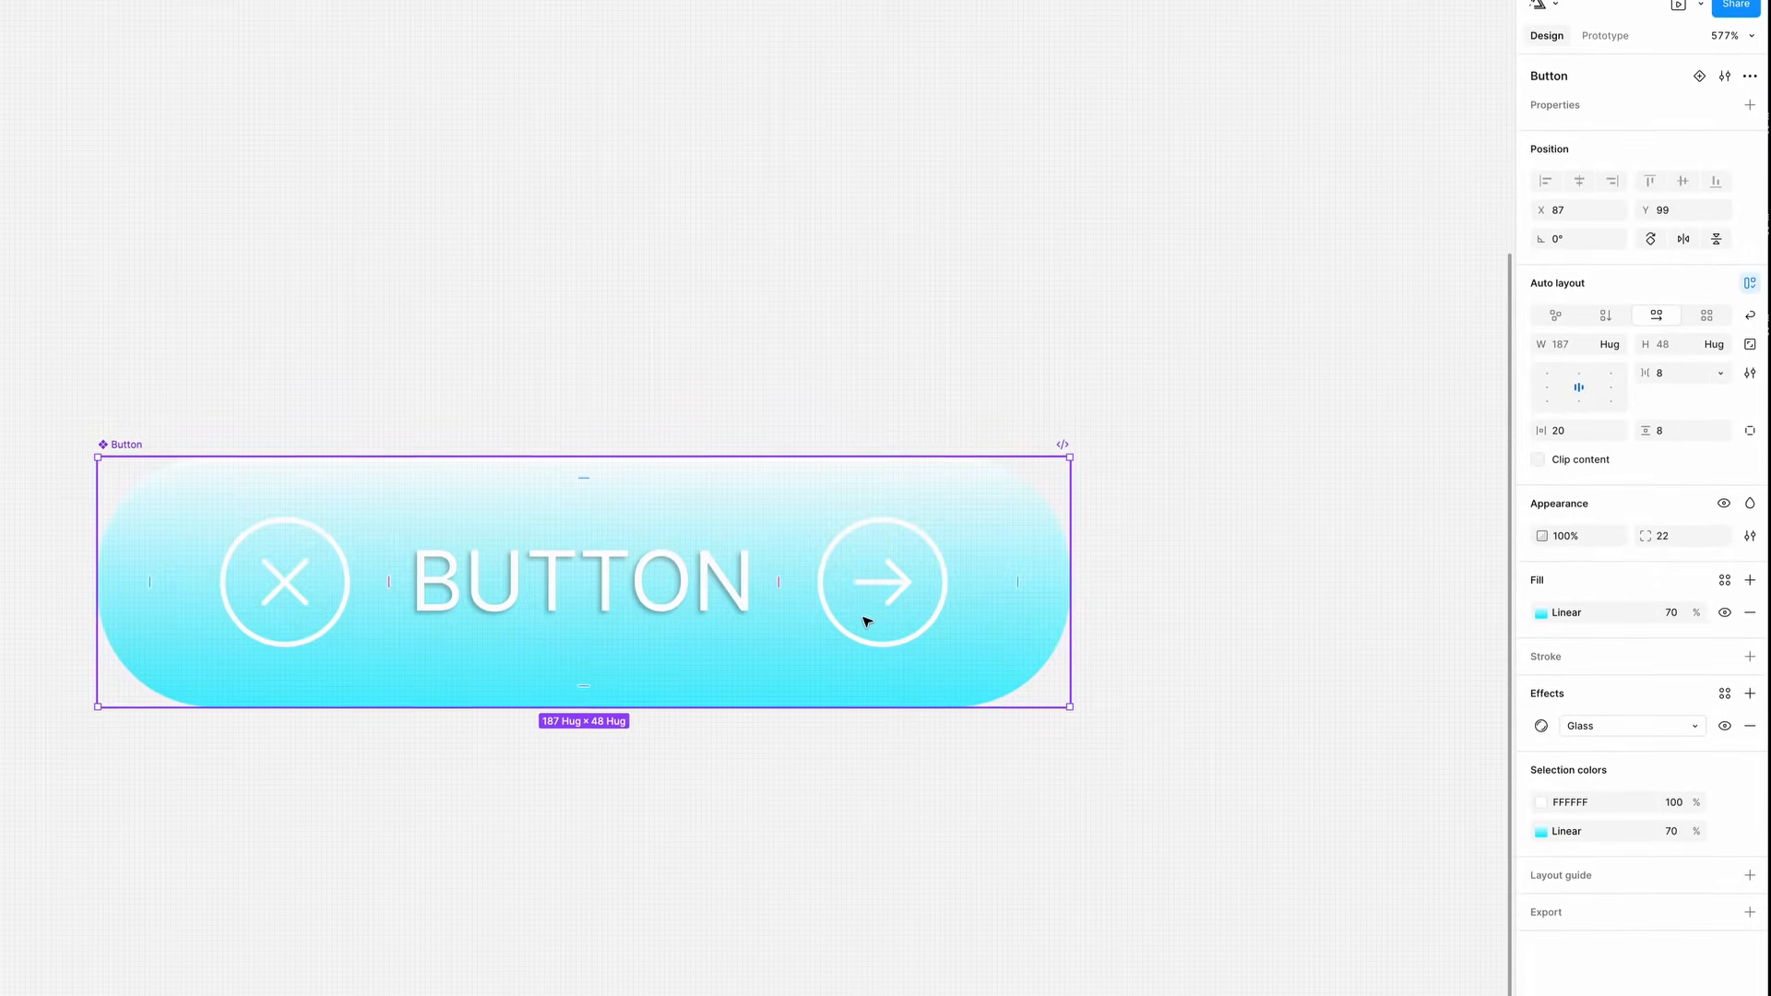
- Create a Text property named Label with the value Button on the component
left_click_drag(556, 581, 750, 411)
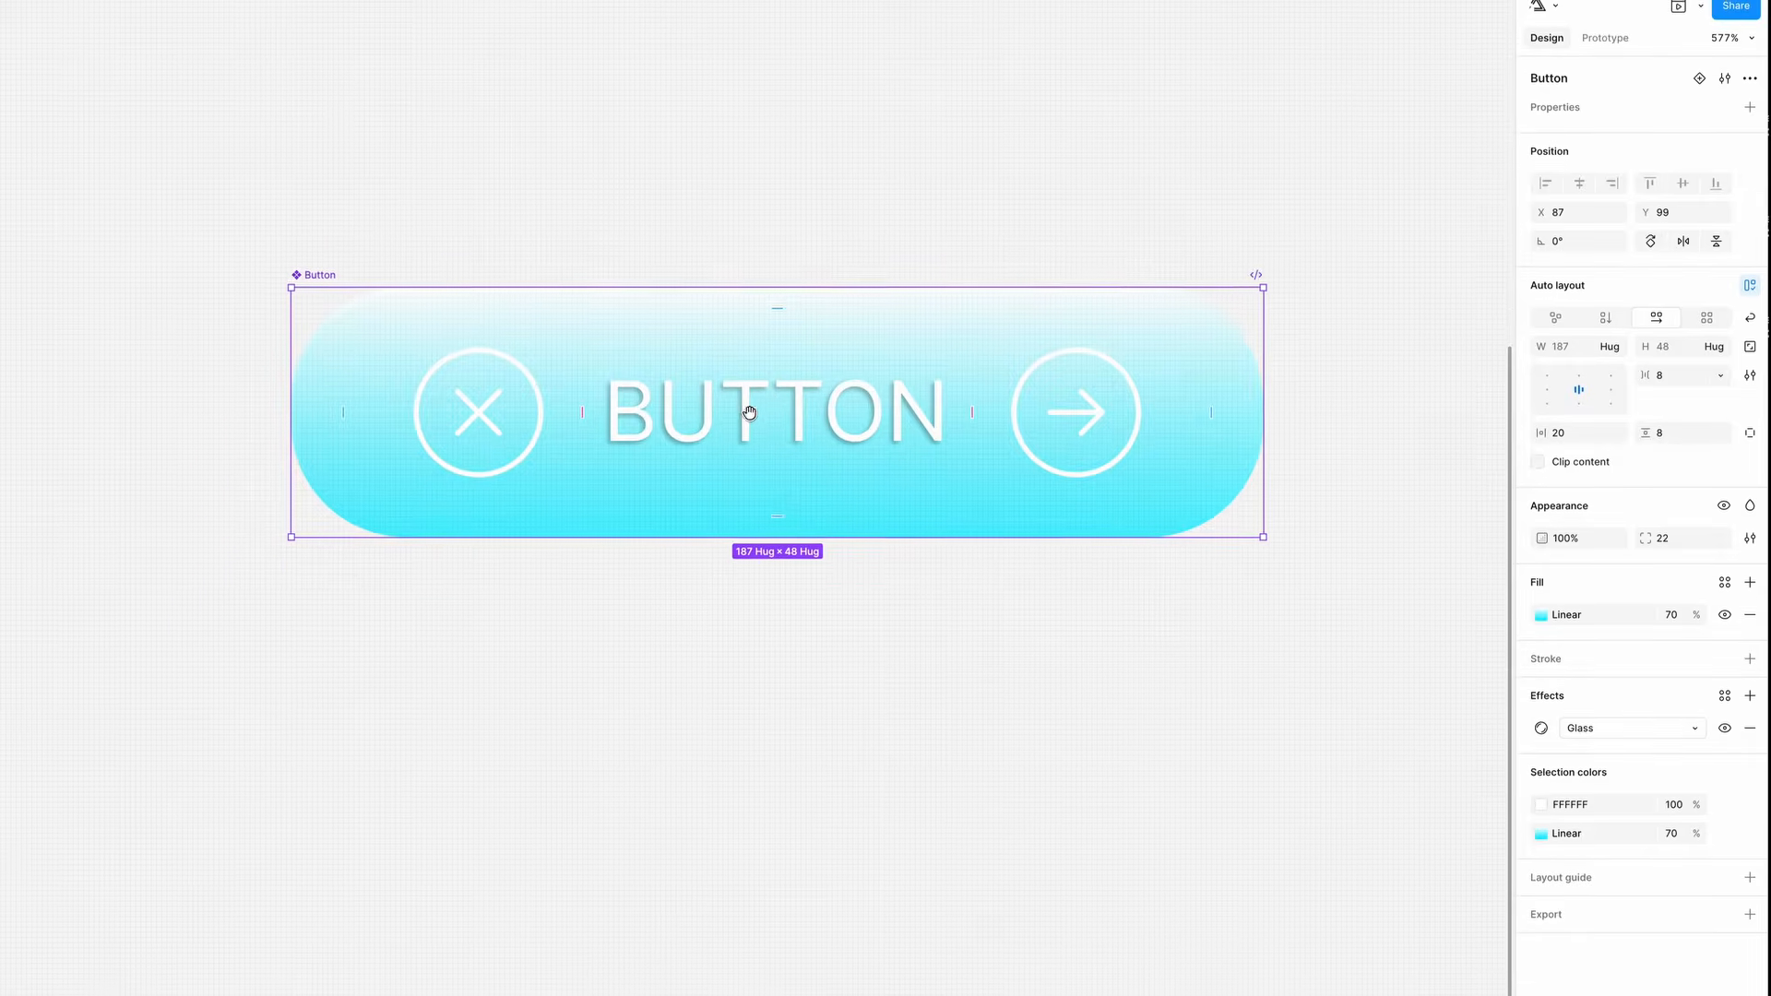
left_click(1749, 109)
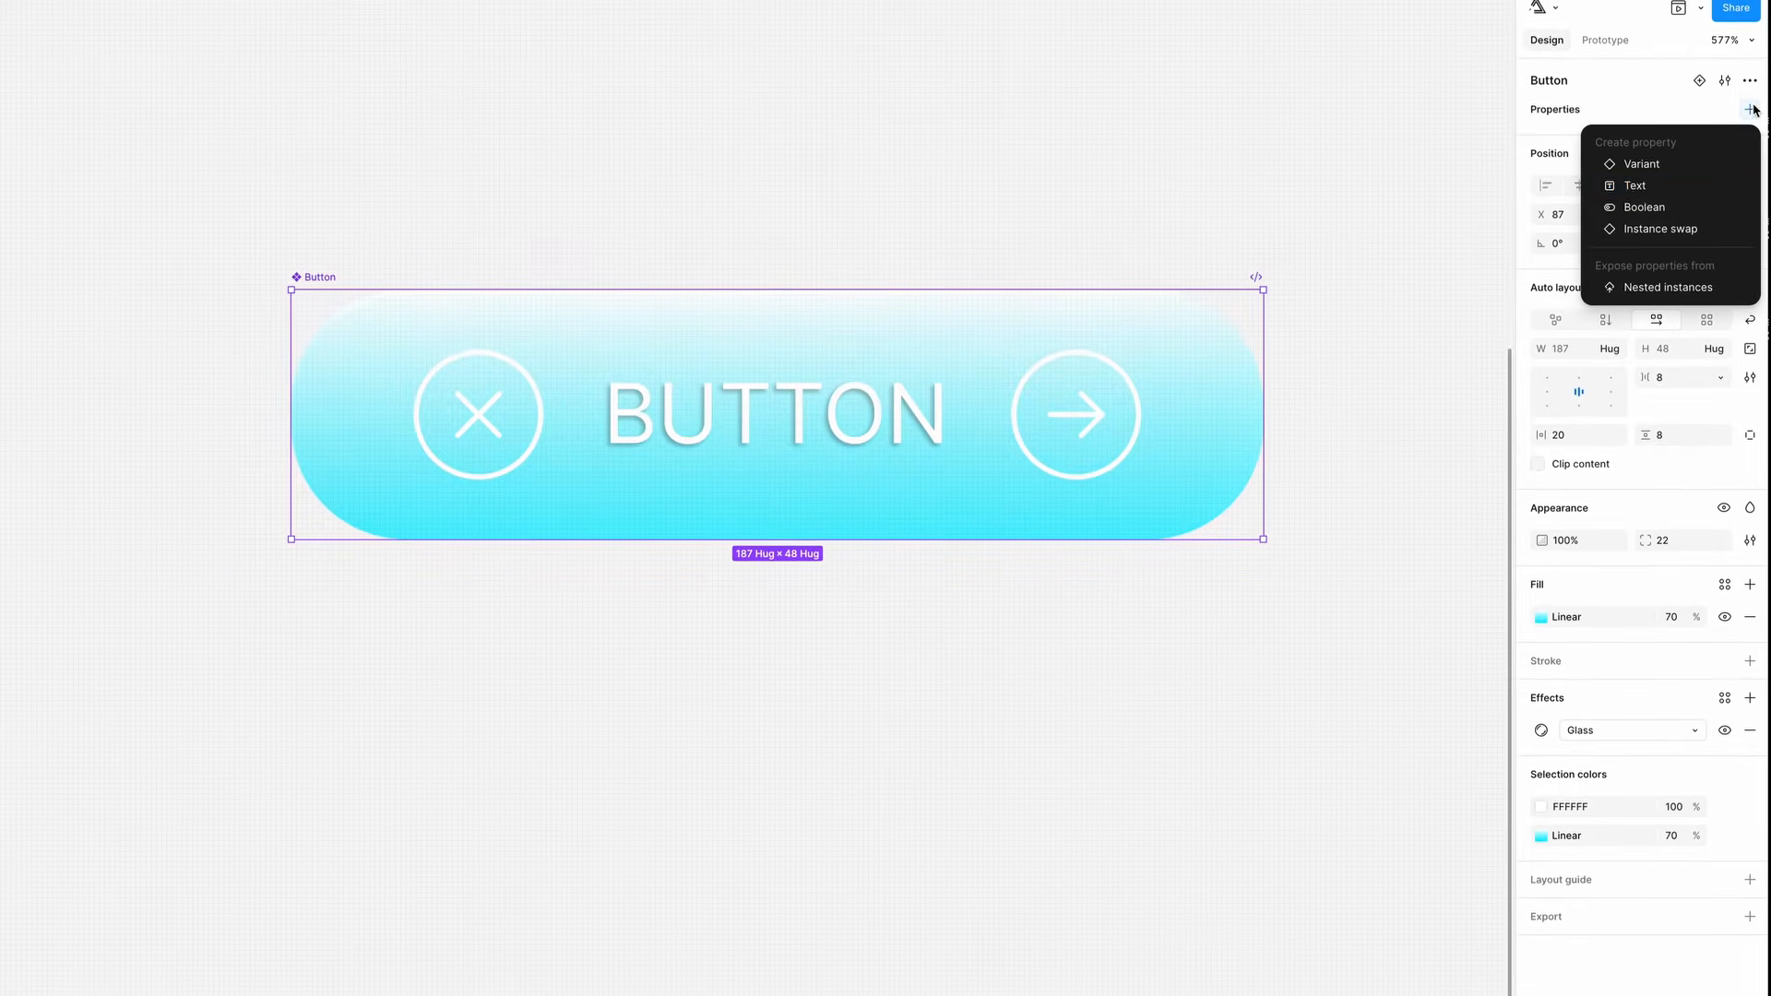
left_click(1639, 192)
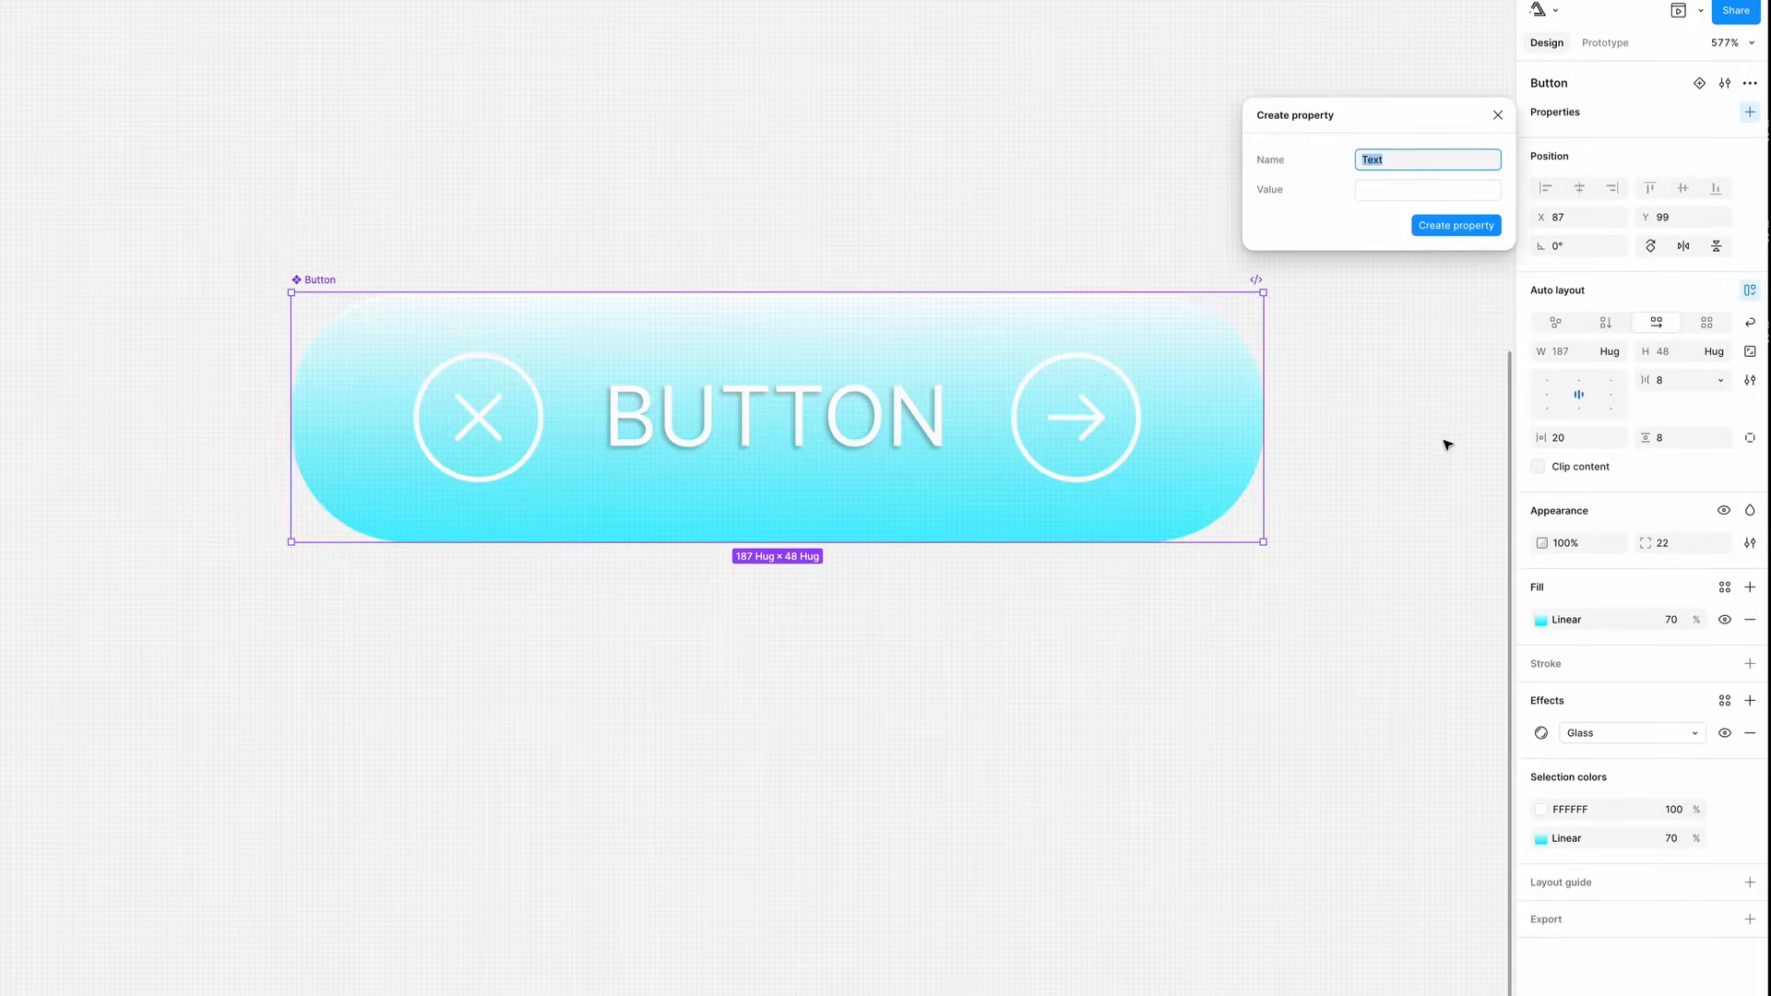
type("Label")
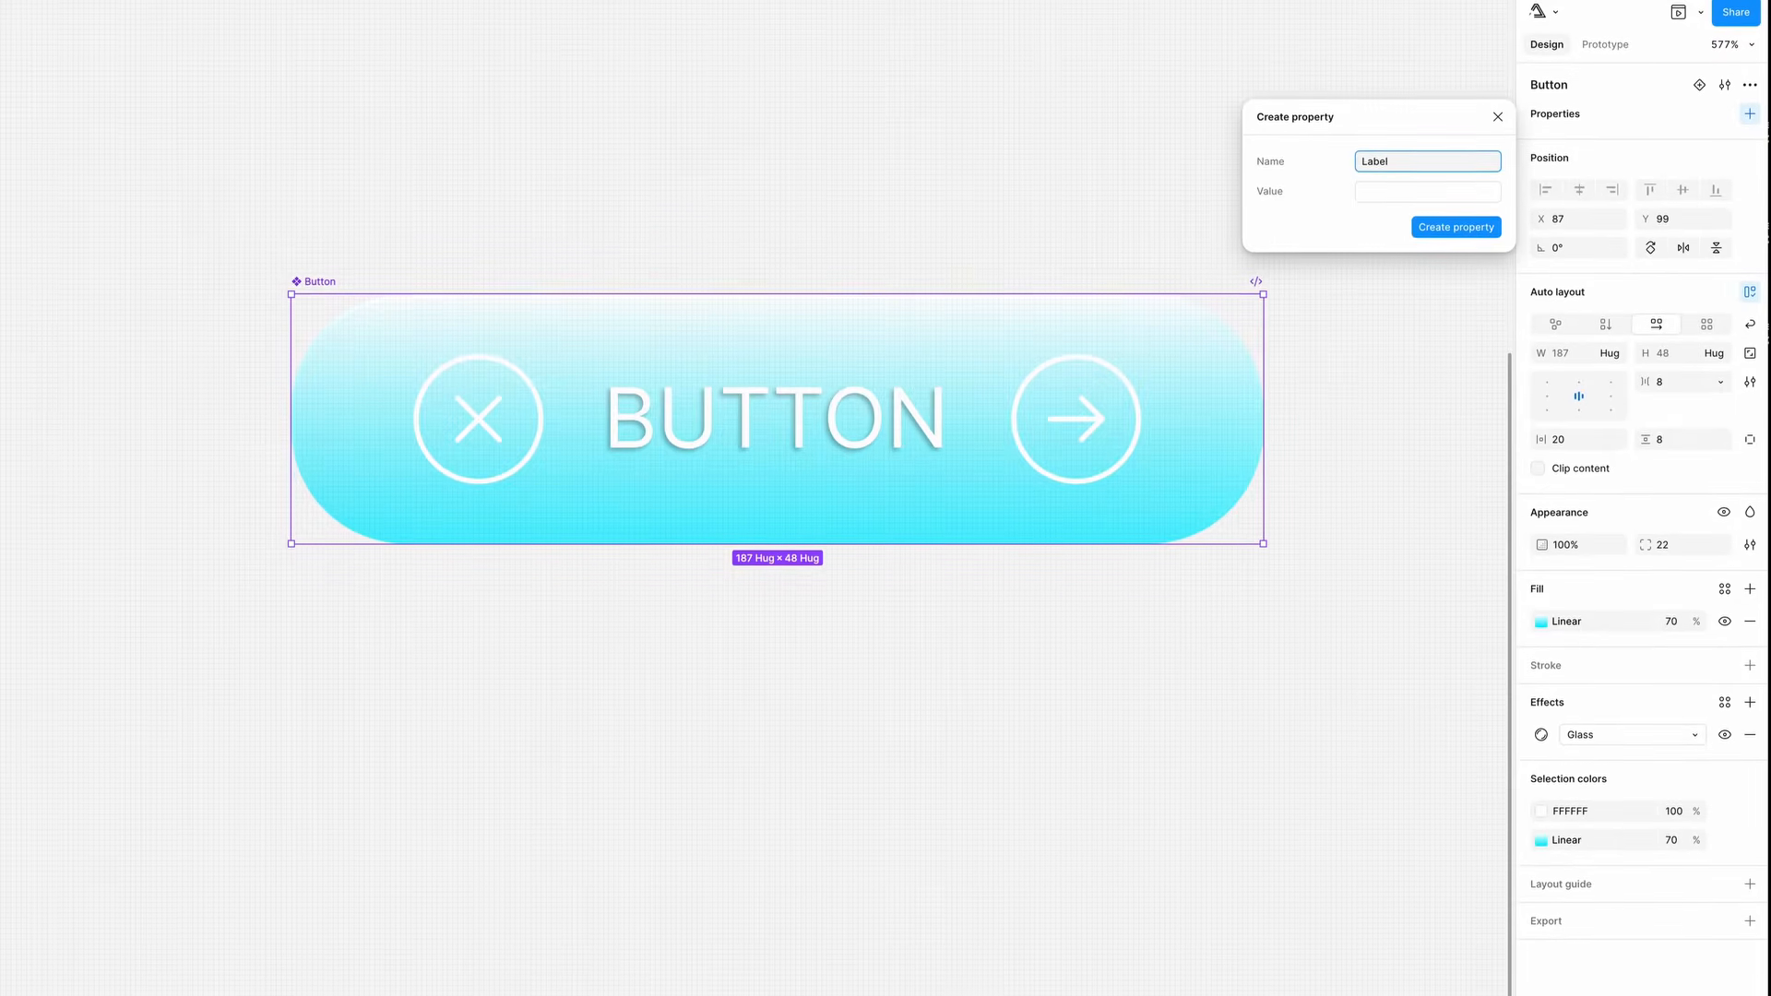
left_click(1387, 190)
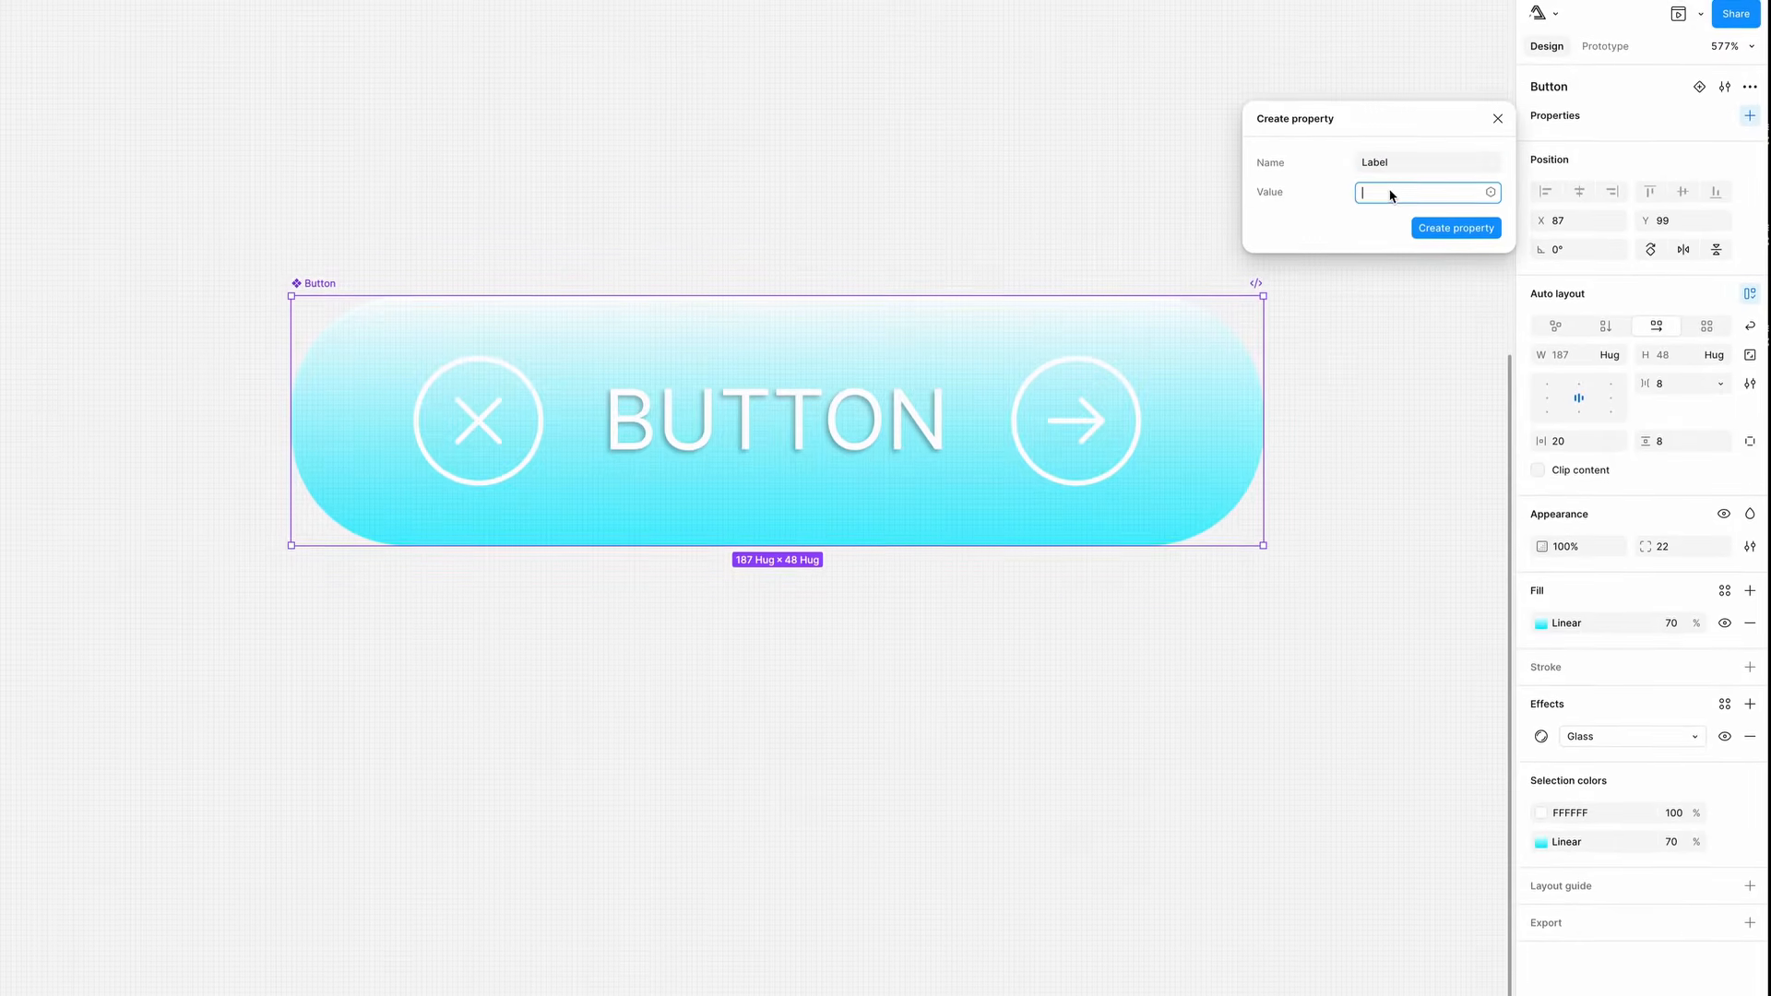
type("Button")
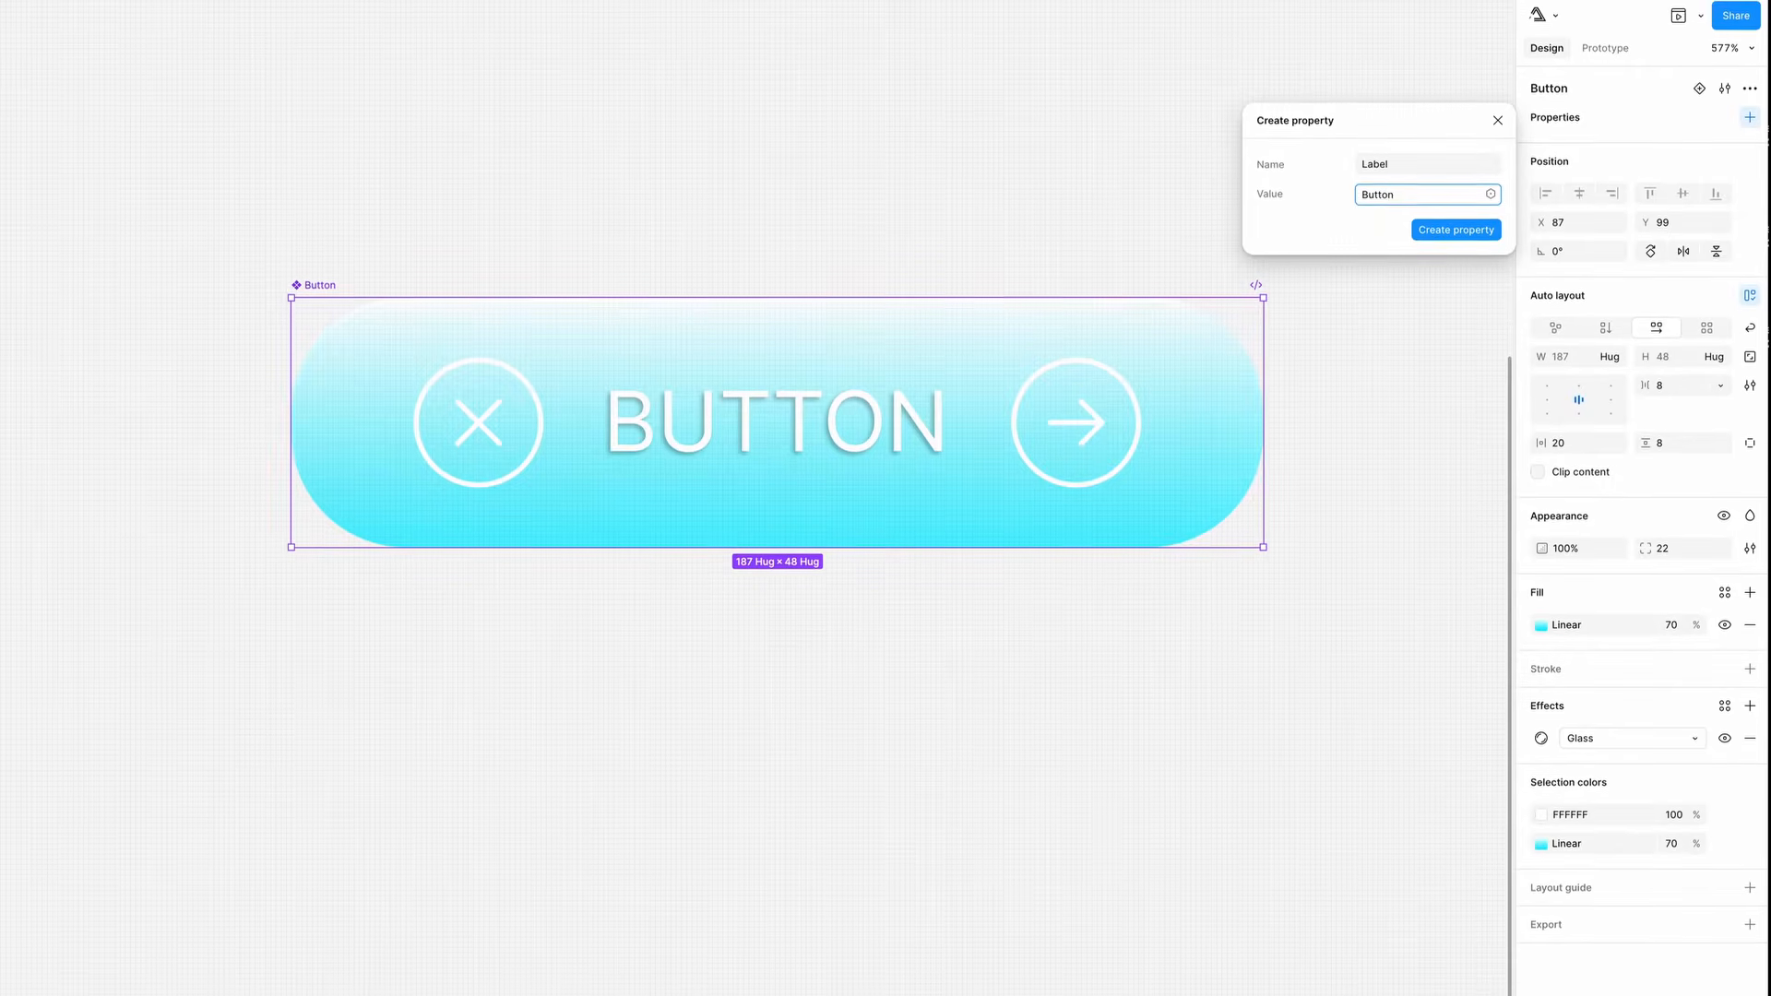
left_click(1437, 238)
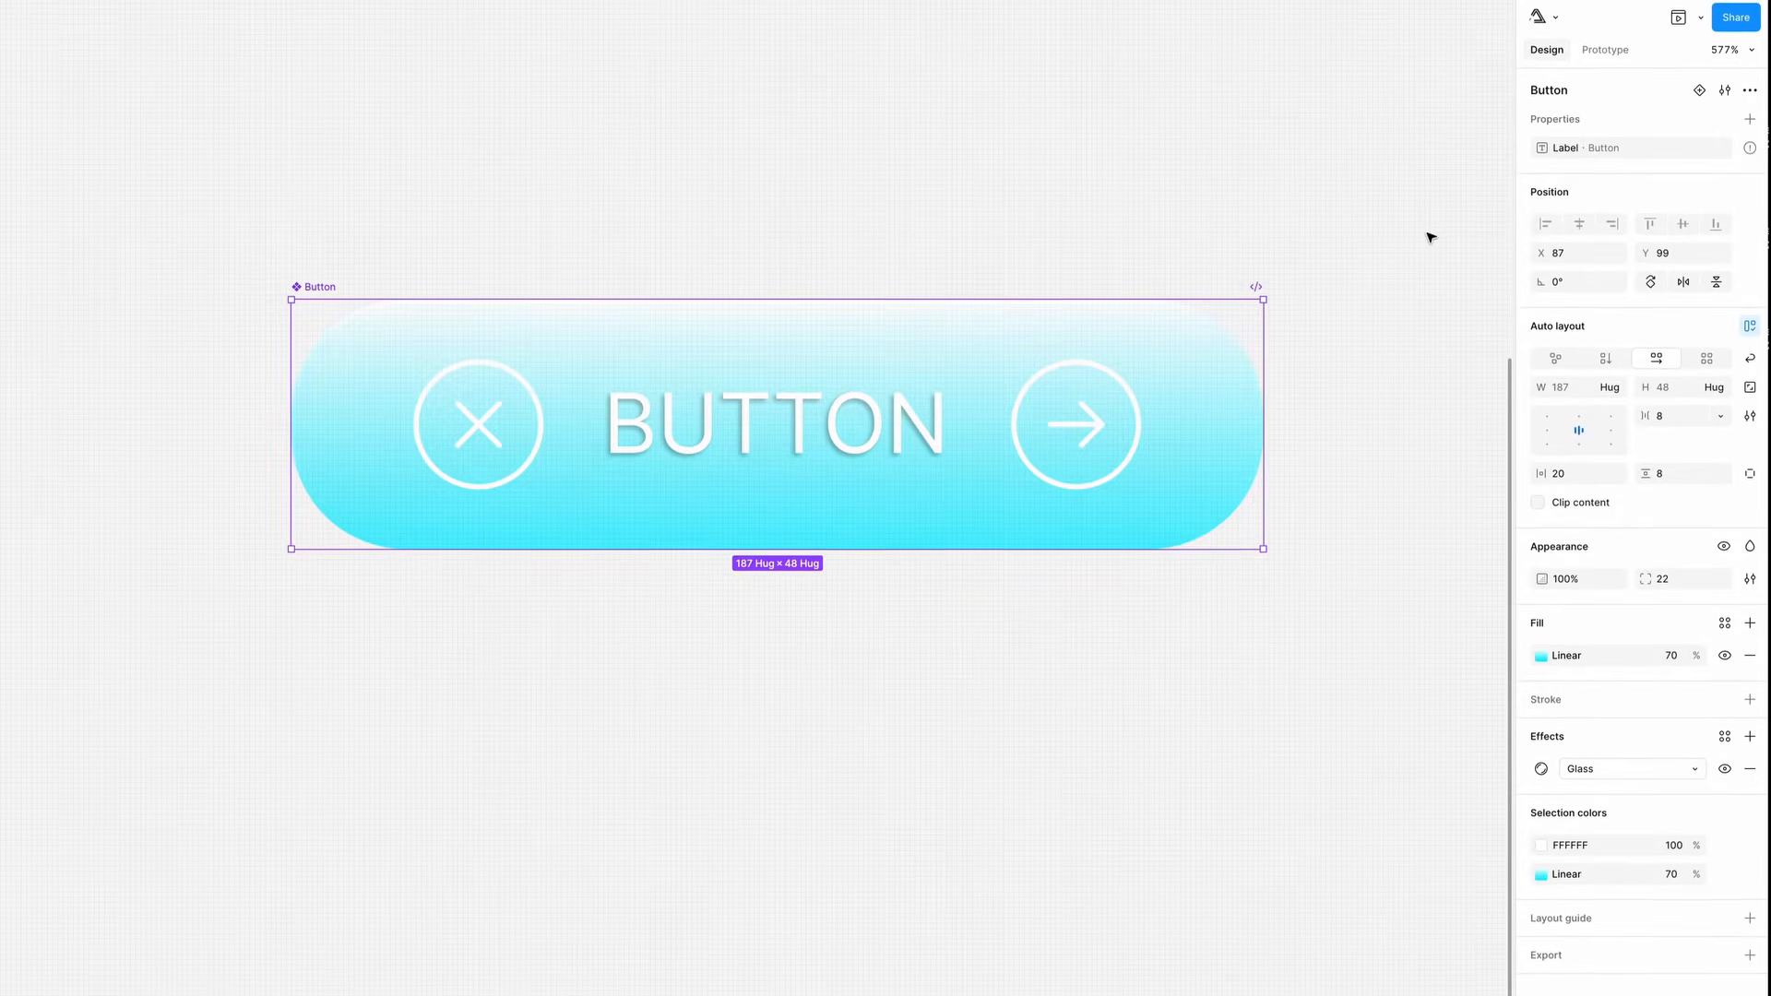
- Bind the label text layer's content to the Label property
mouse_move(1749, 149)
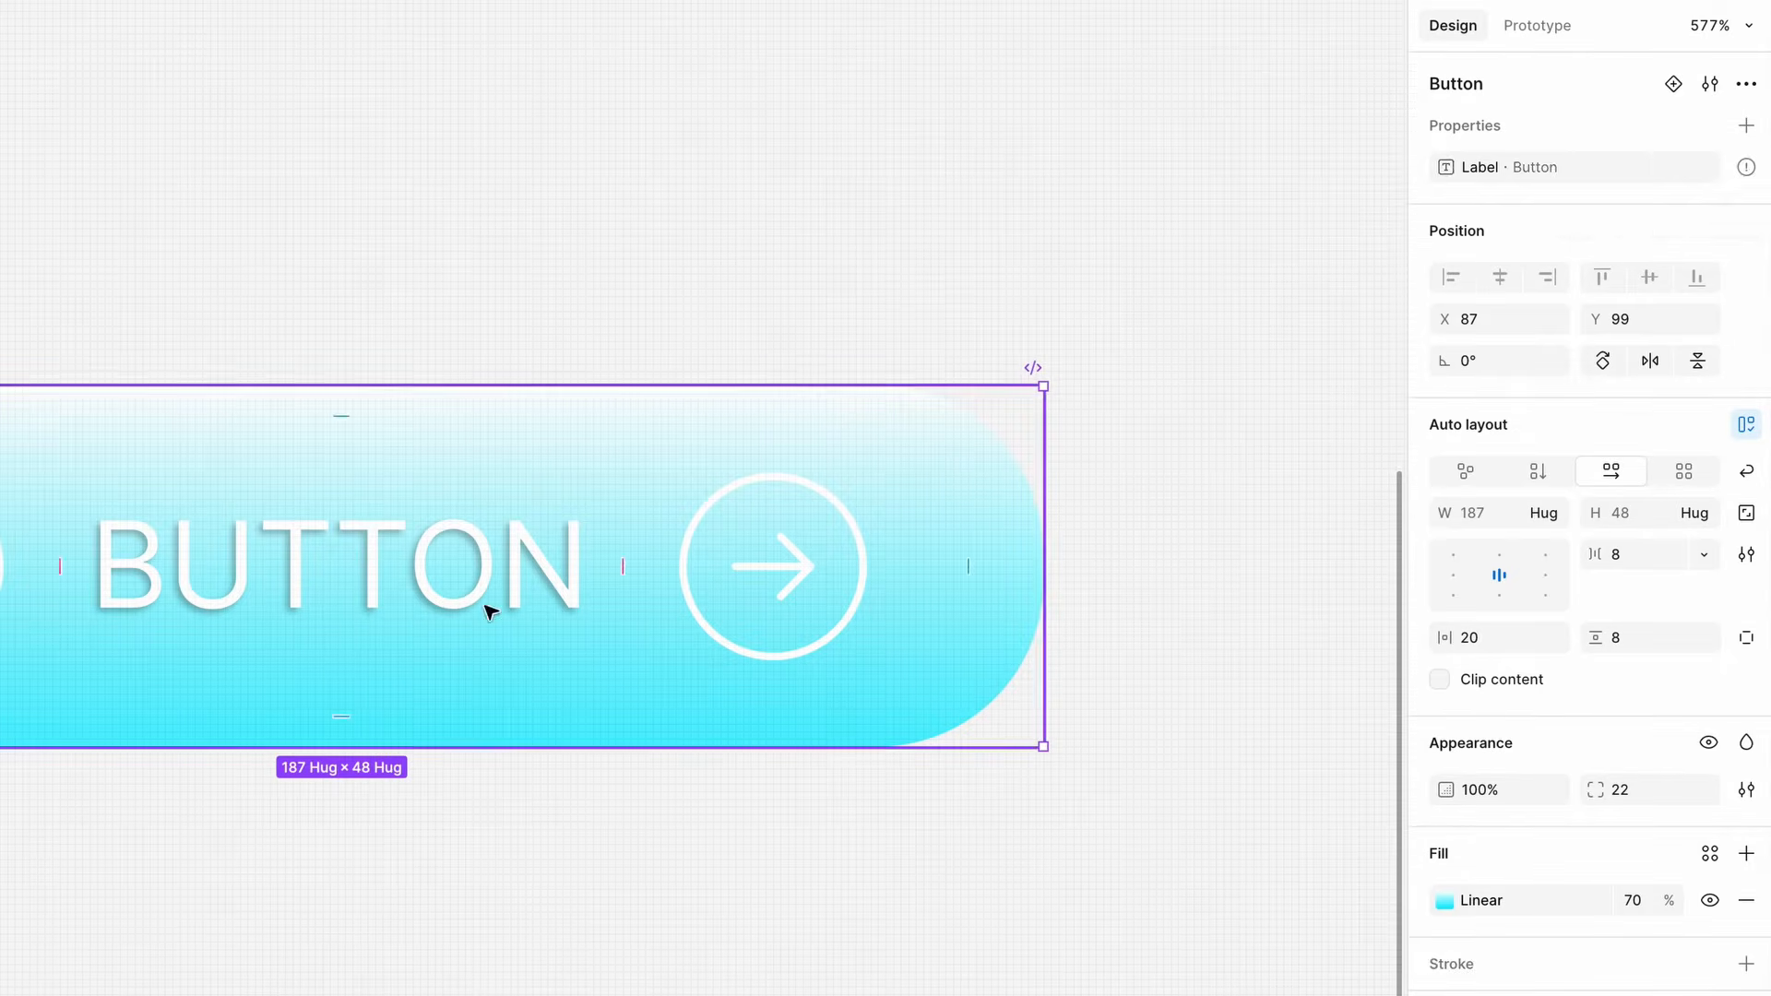
double_click(475, 574)
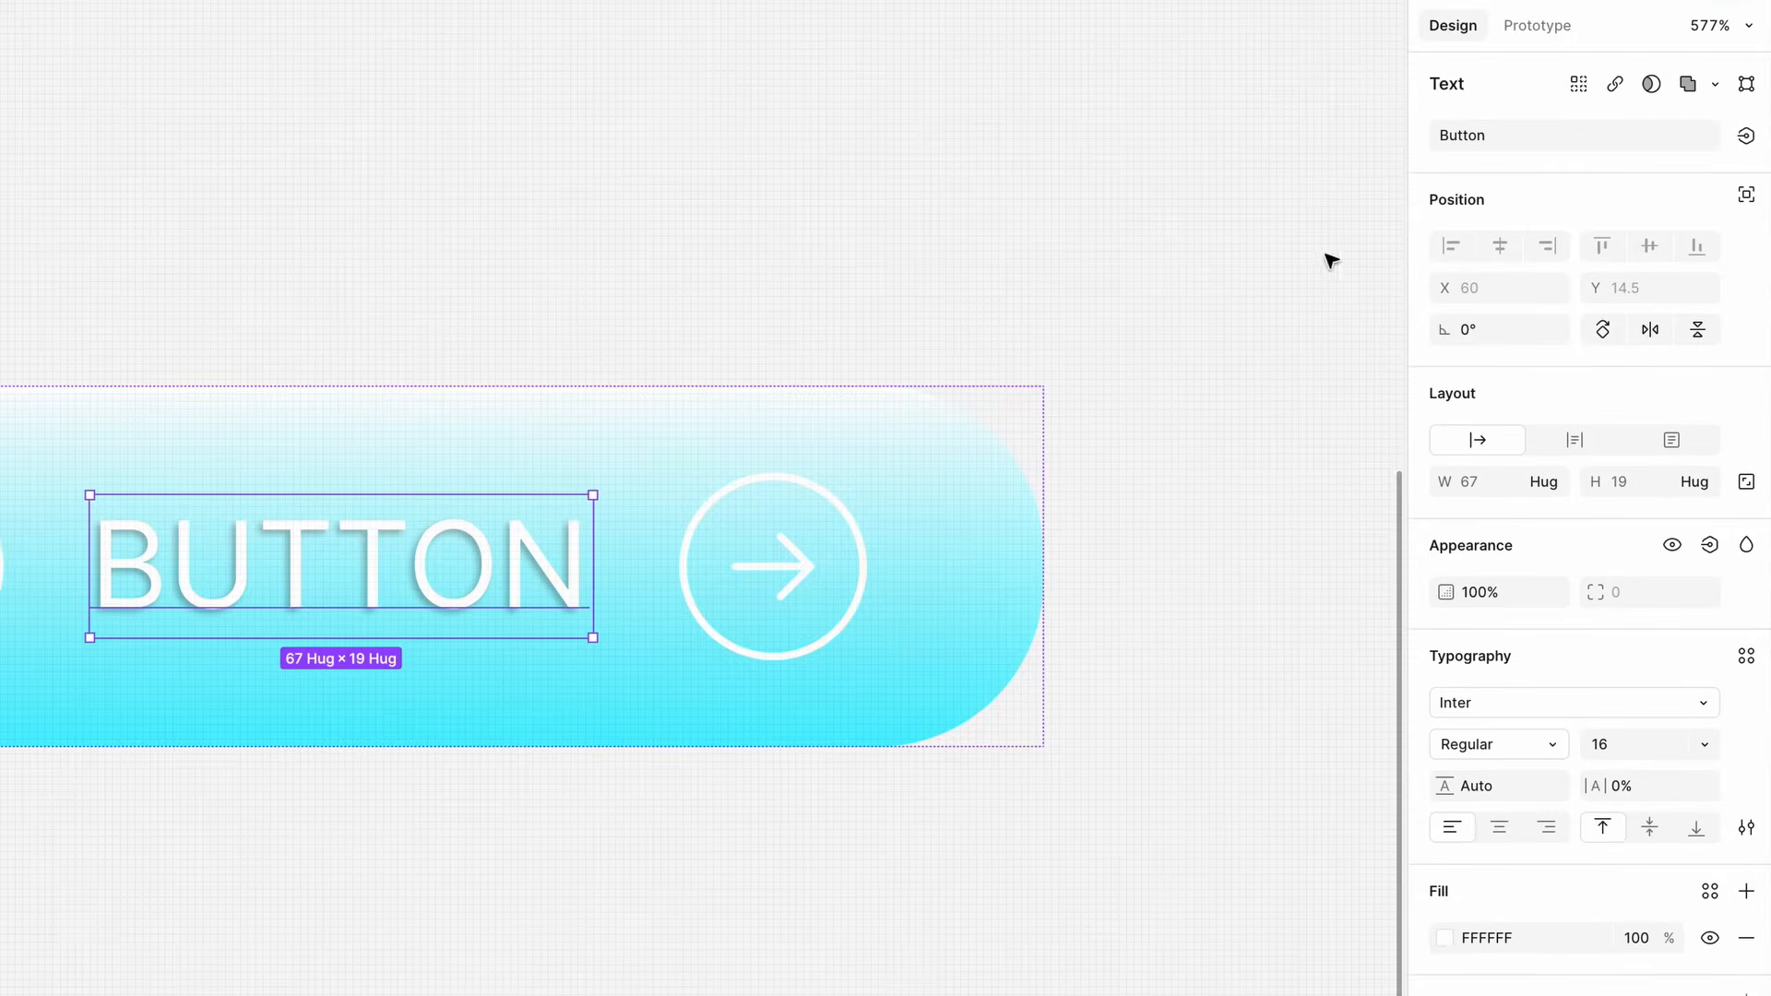
left_click(1746, 137)
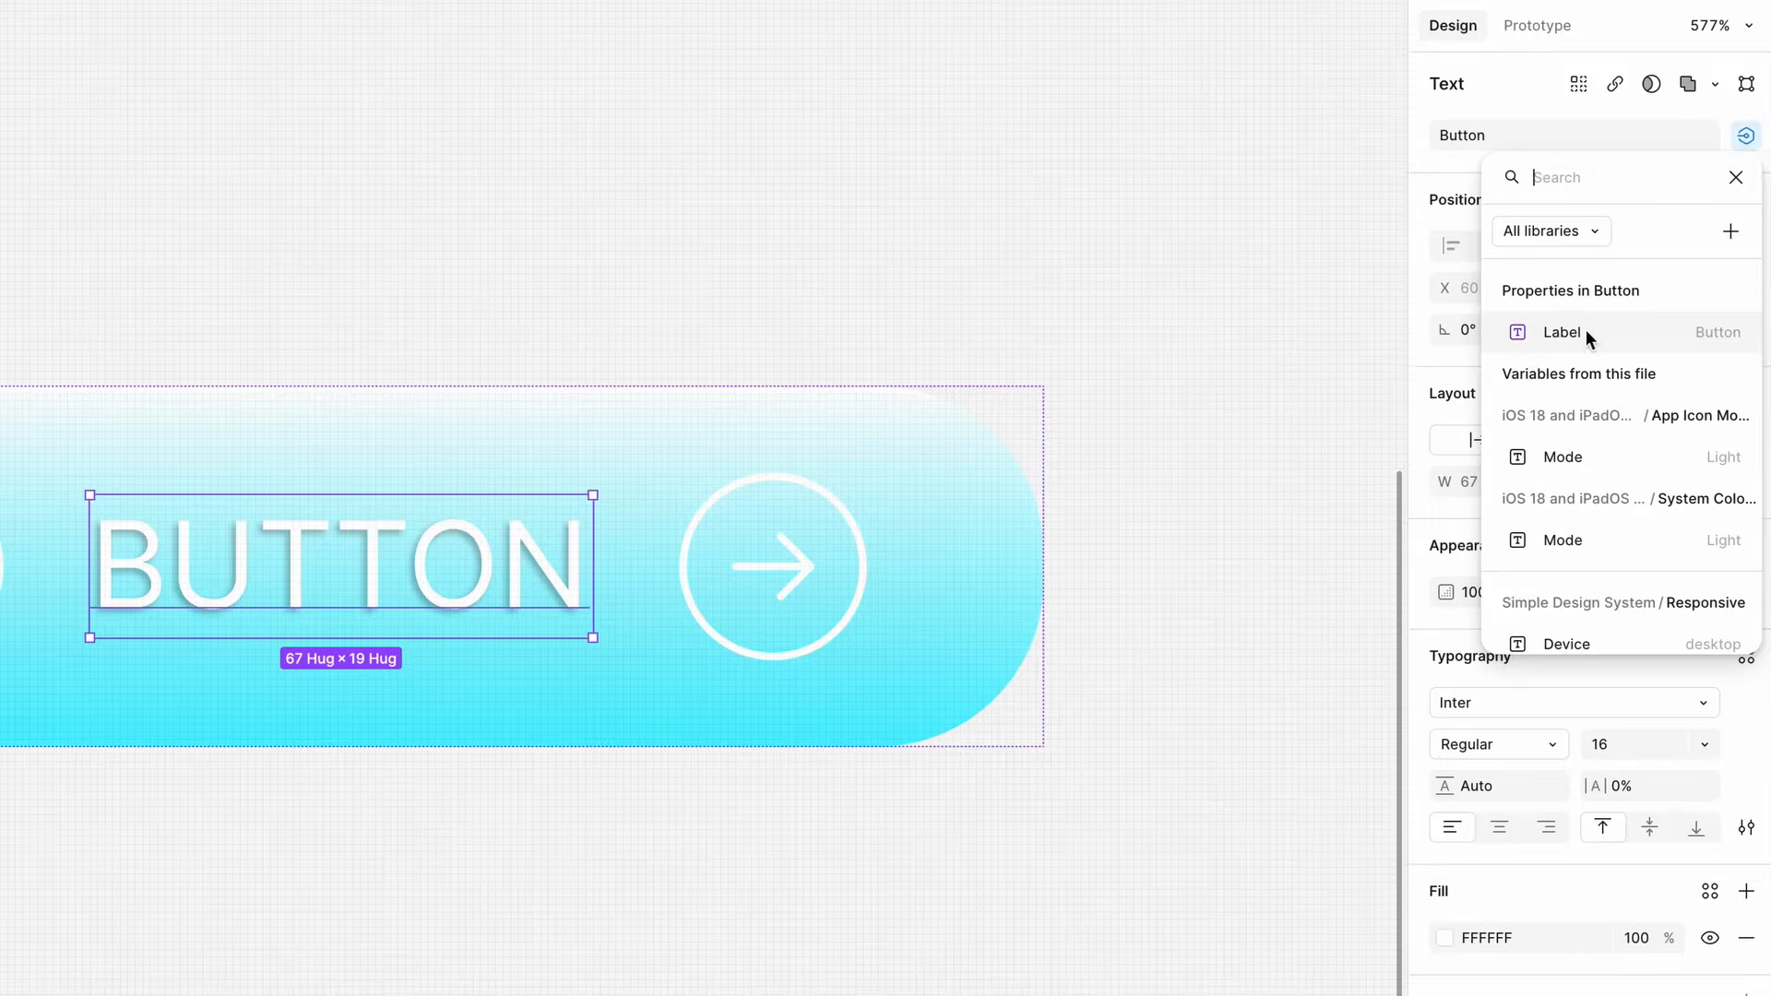
left_click(1523, 341)
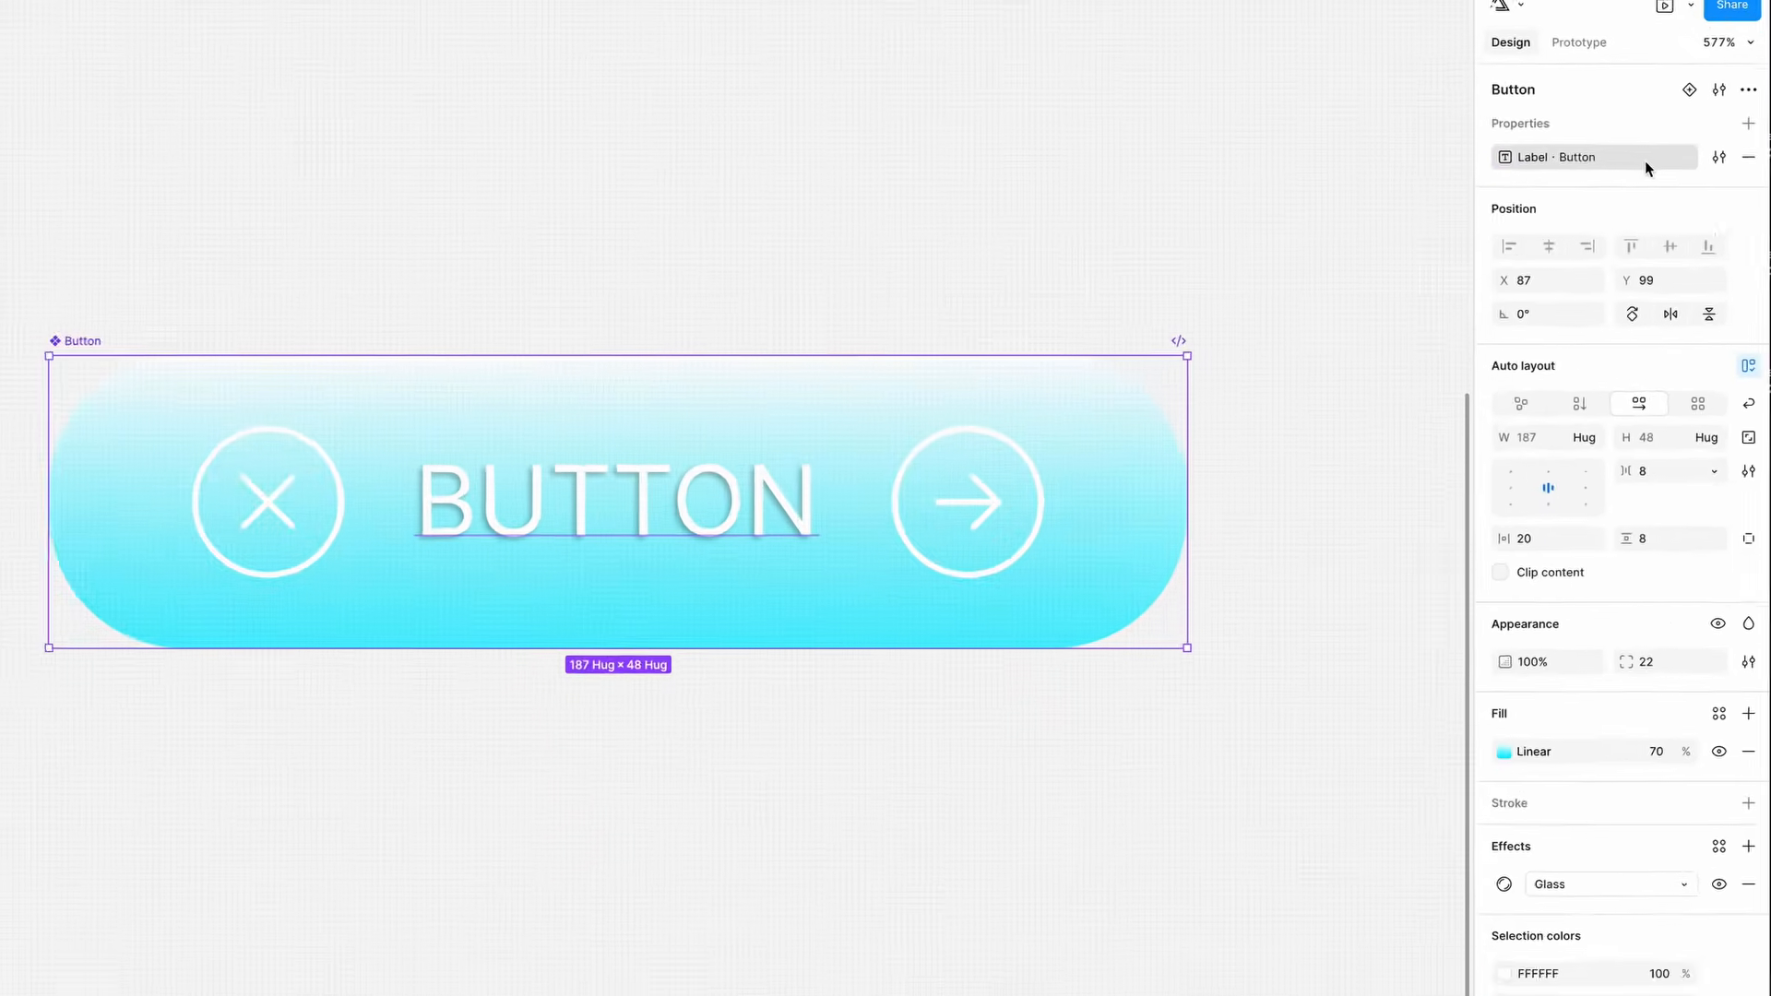
- Create a Boolean property named Left Icon with the value True
left_click(1750, 122)
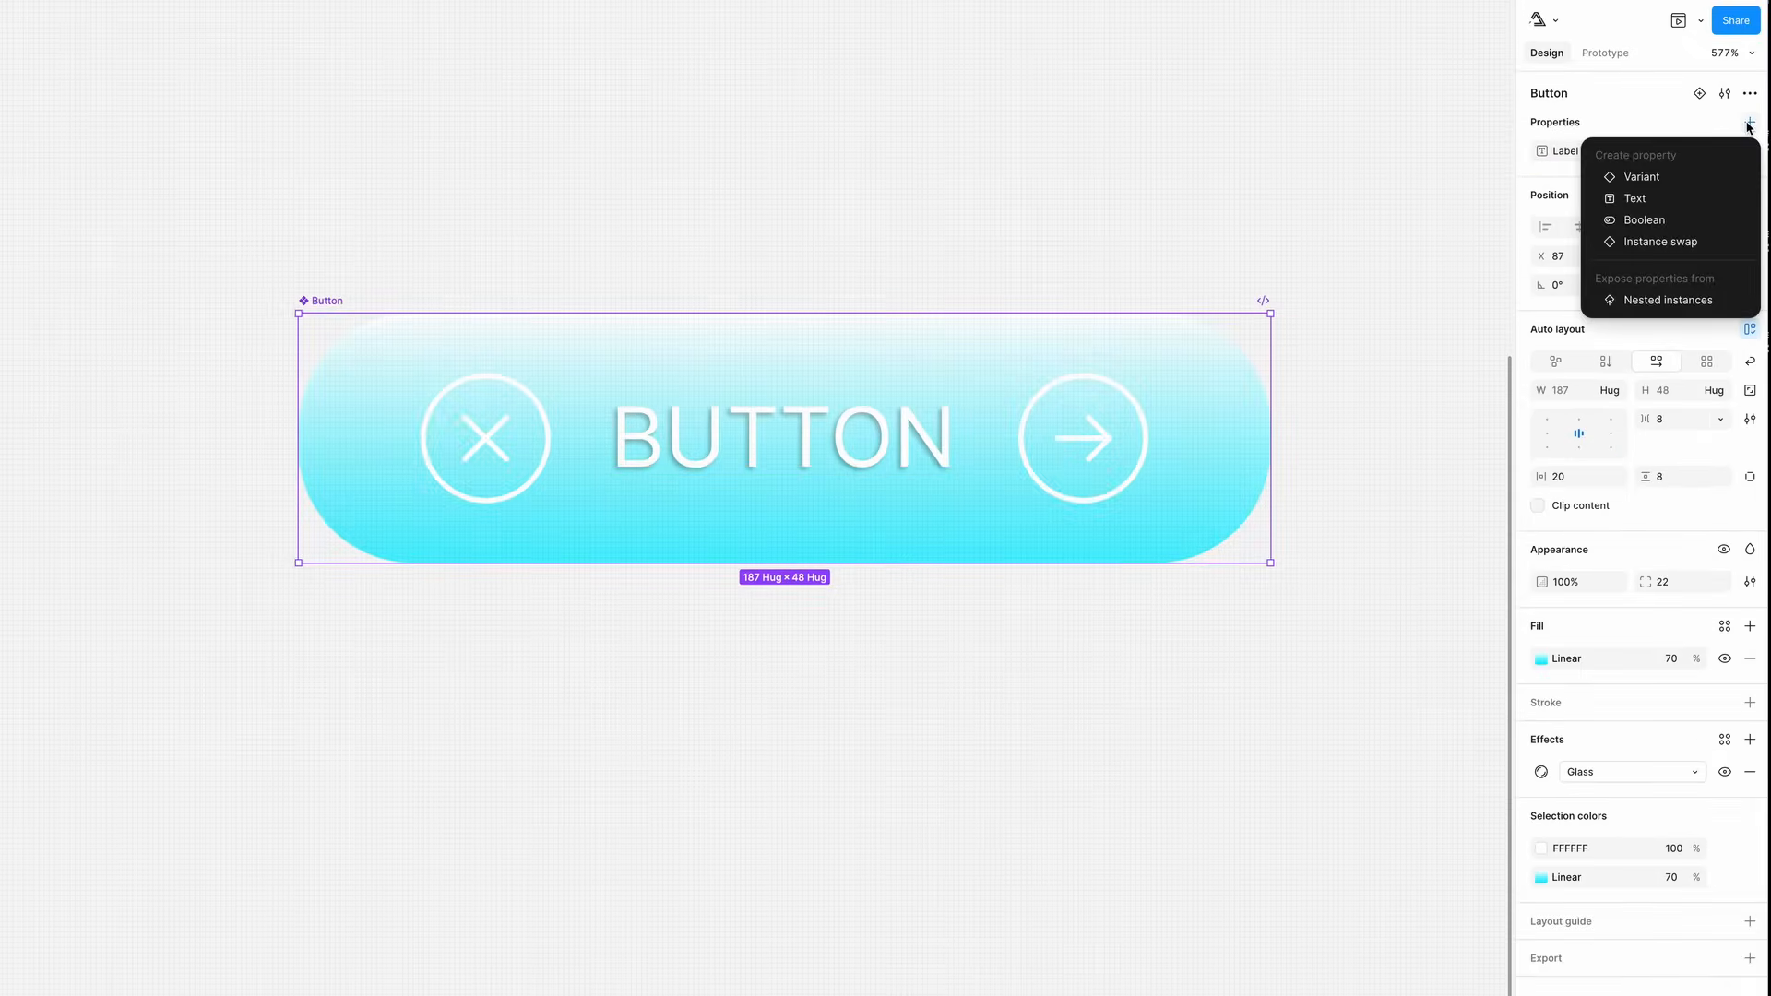
left_click(1653, 221)
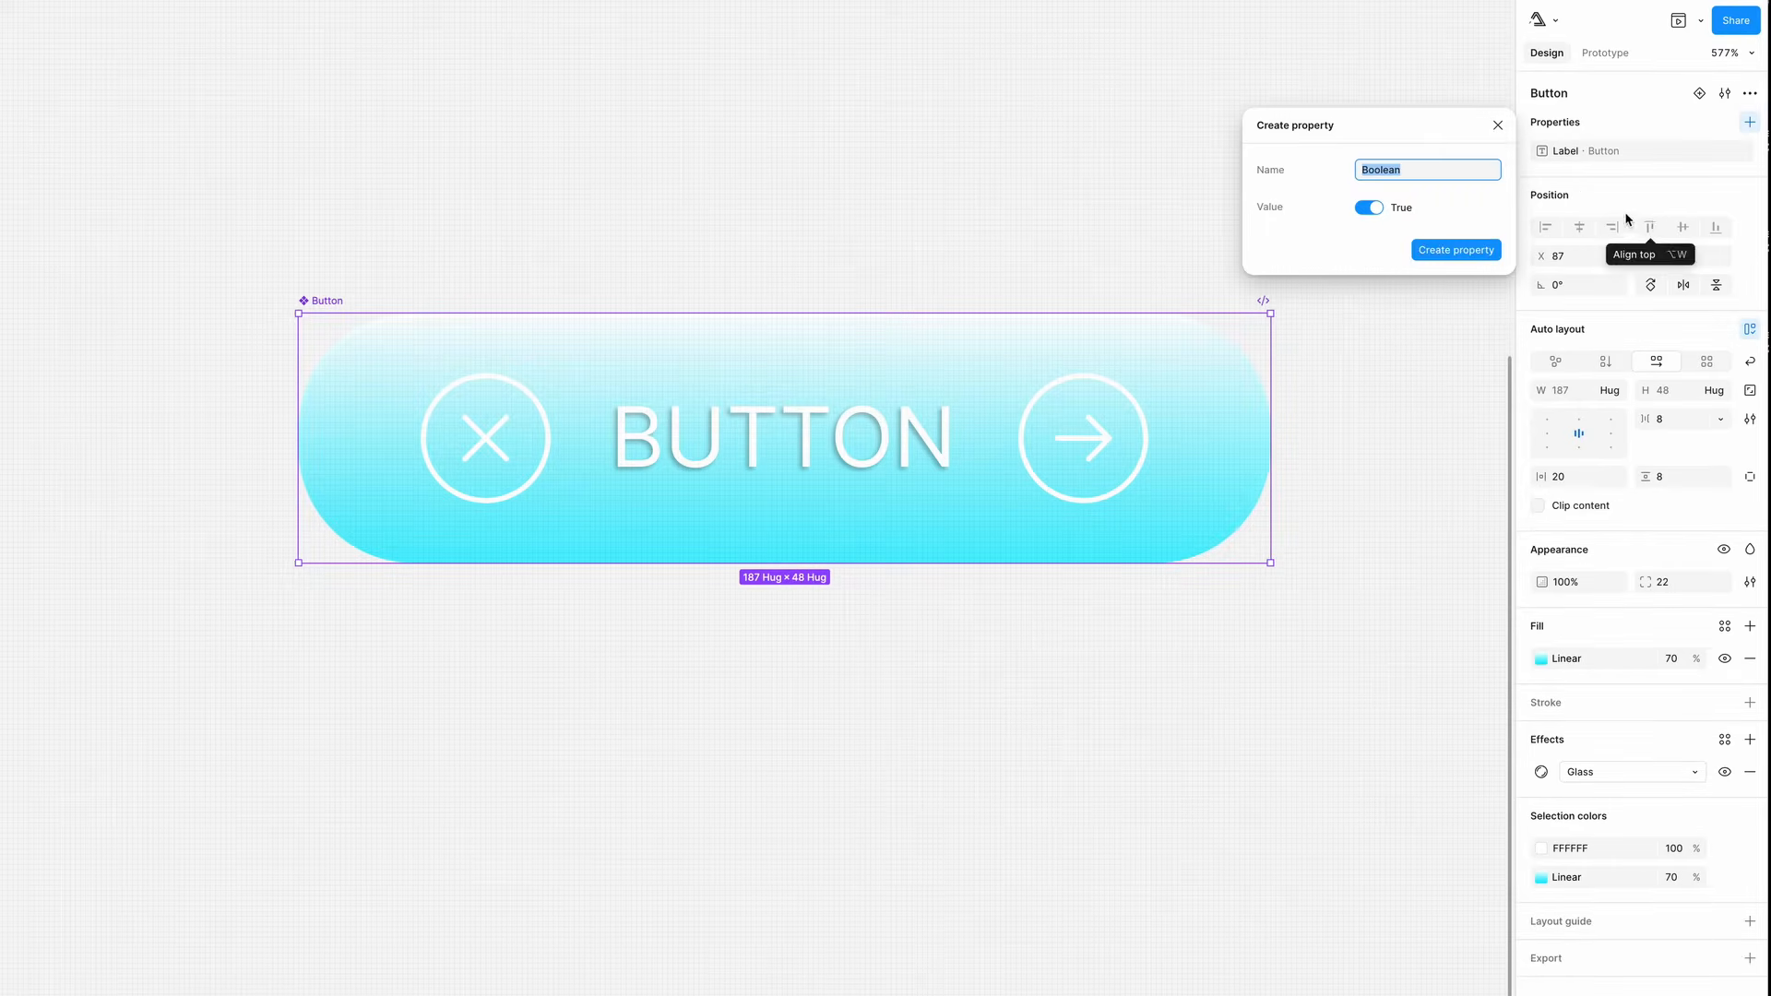
left_click(1370, 210)
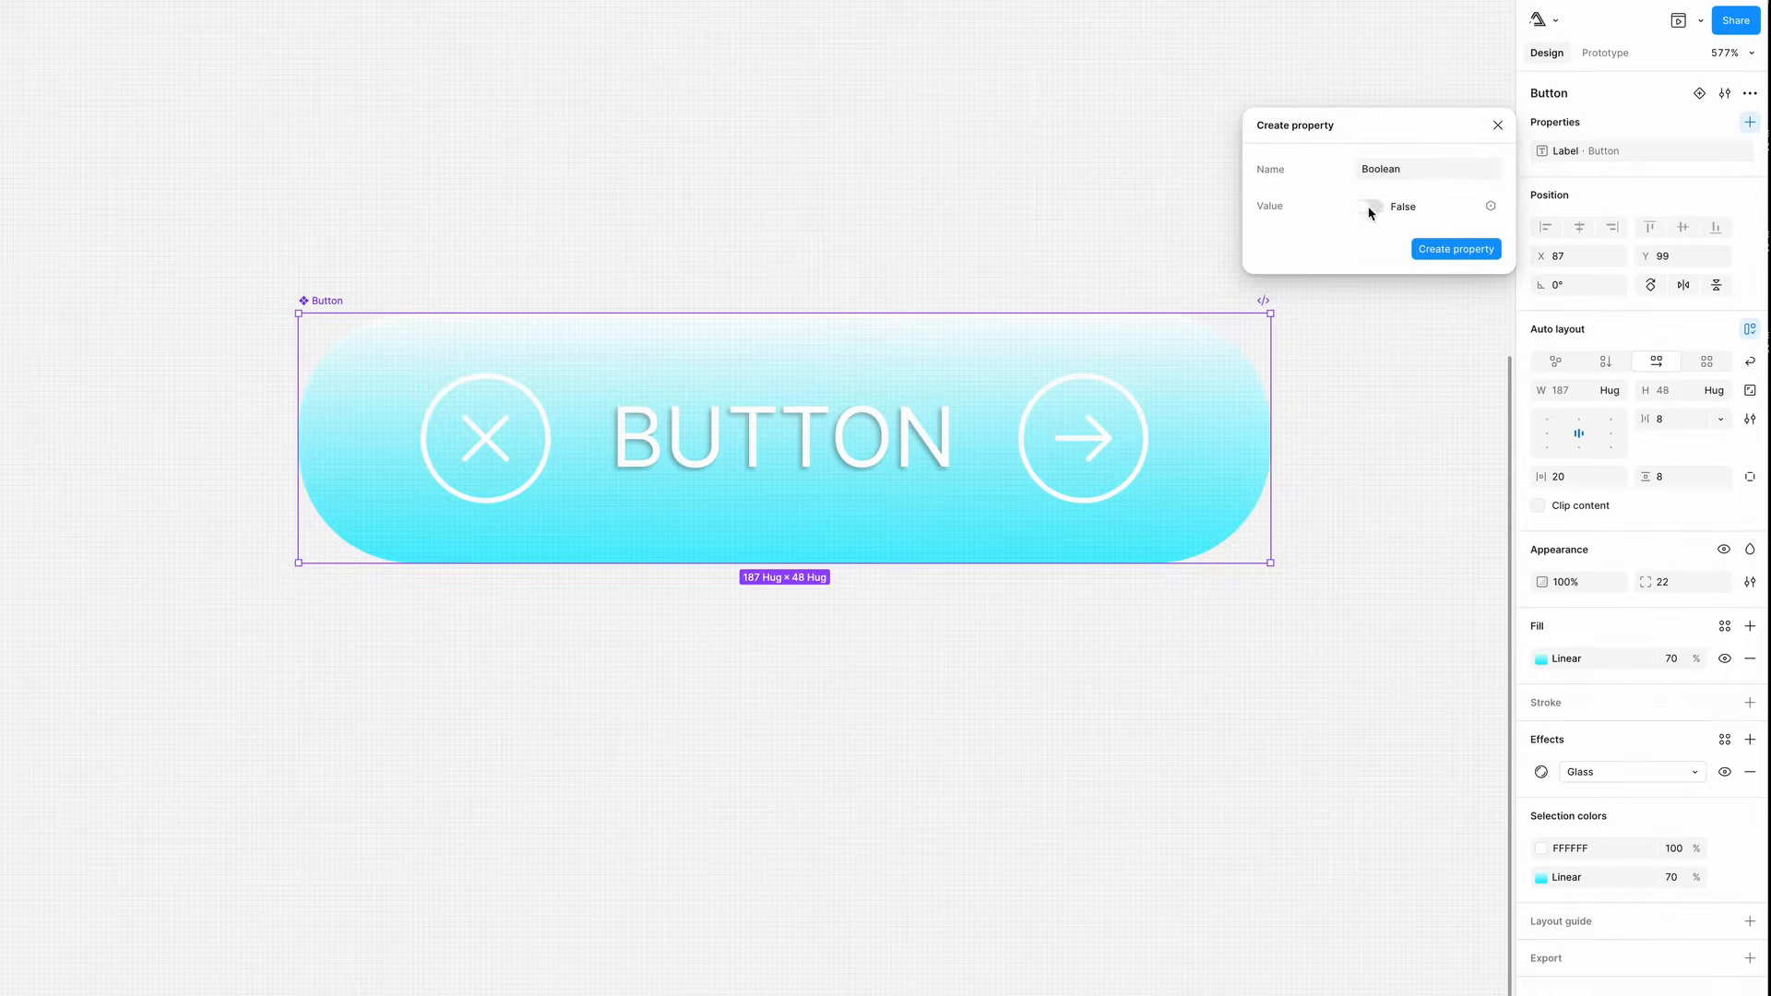
left_click(1375, 209)
double_click(1415, 172)
type("Left Icon")
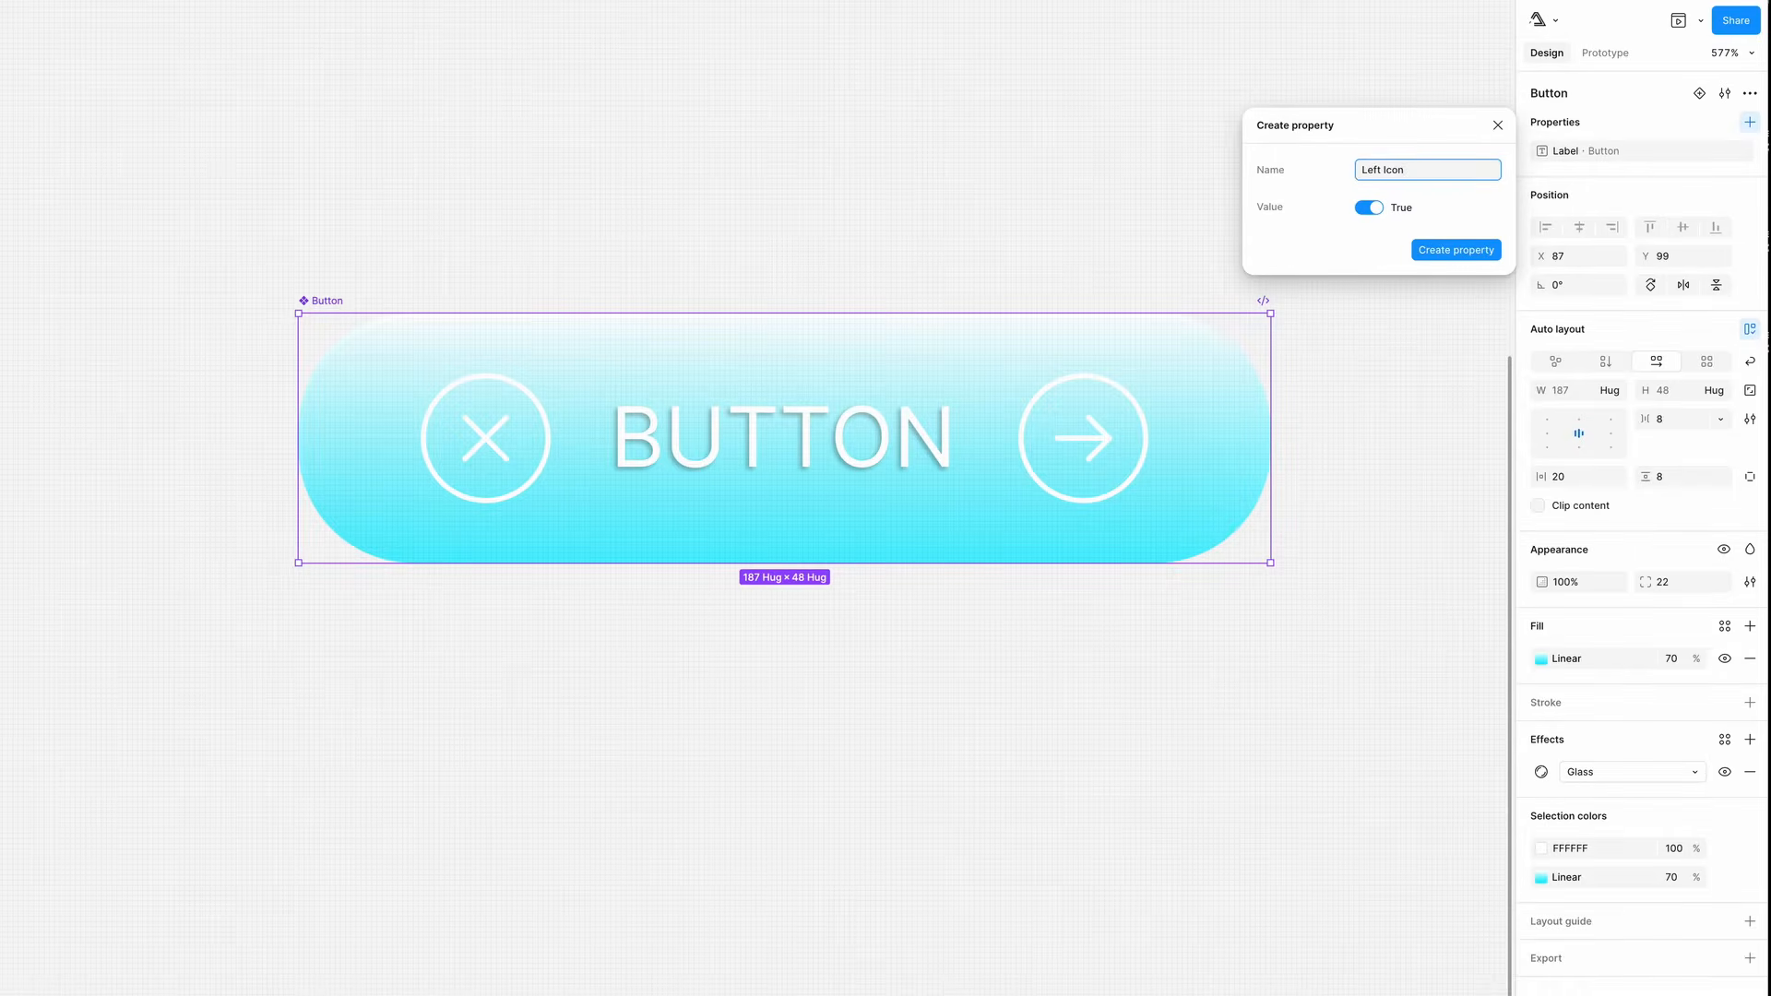
key("Return")
- Link the Close icon's visibility to the Left Icon property
left_click(526, 401)
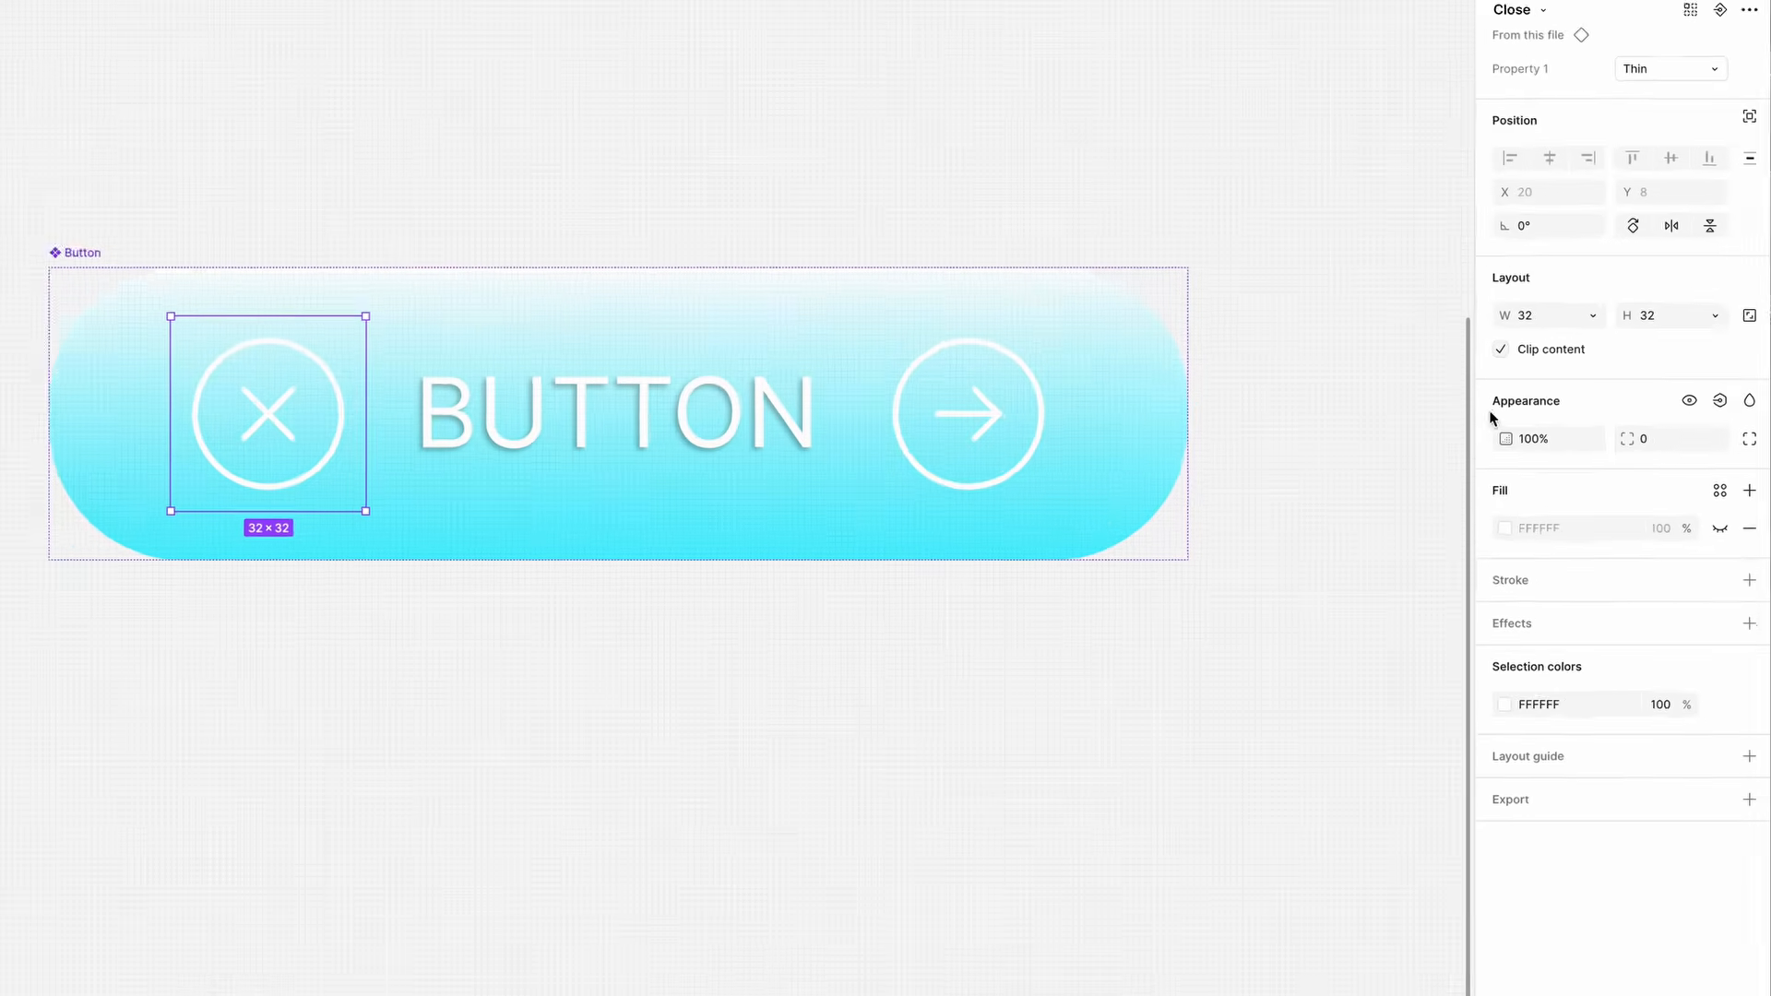
left_click(1716, 390)
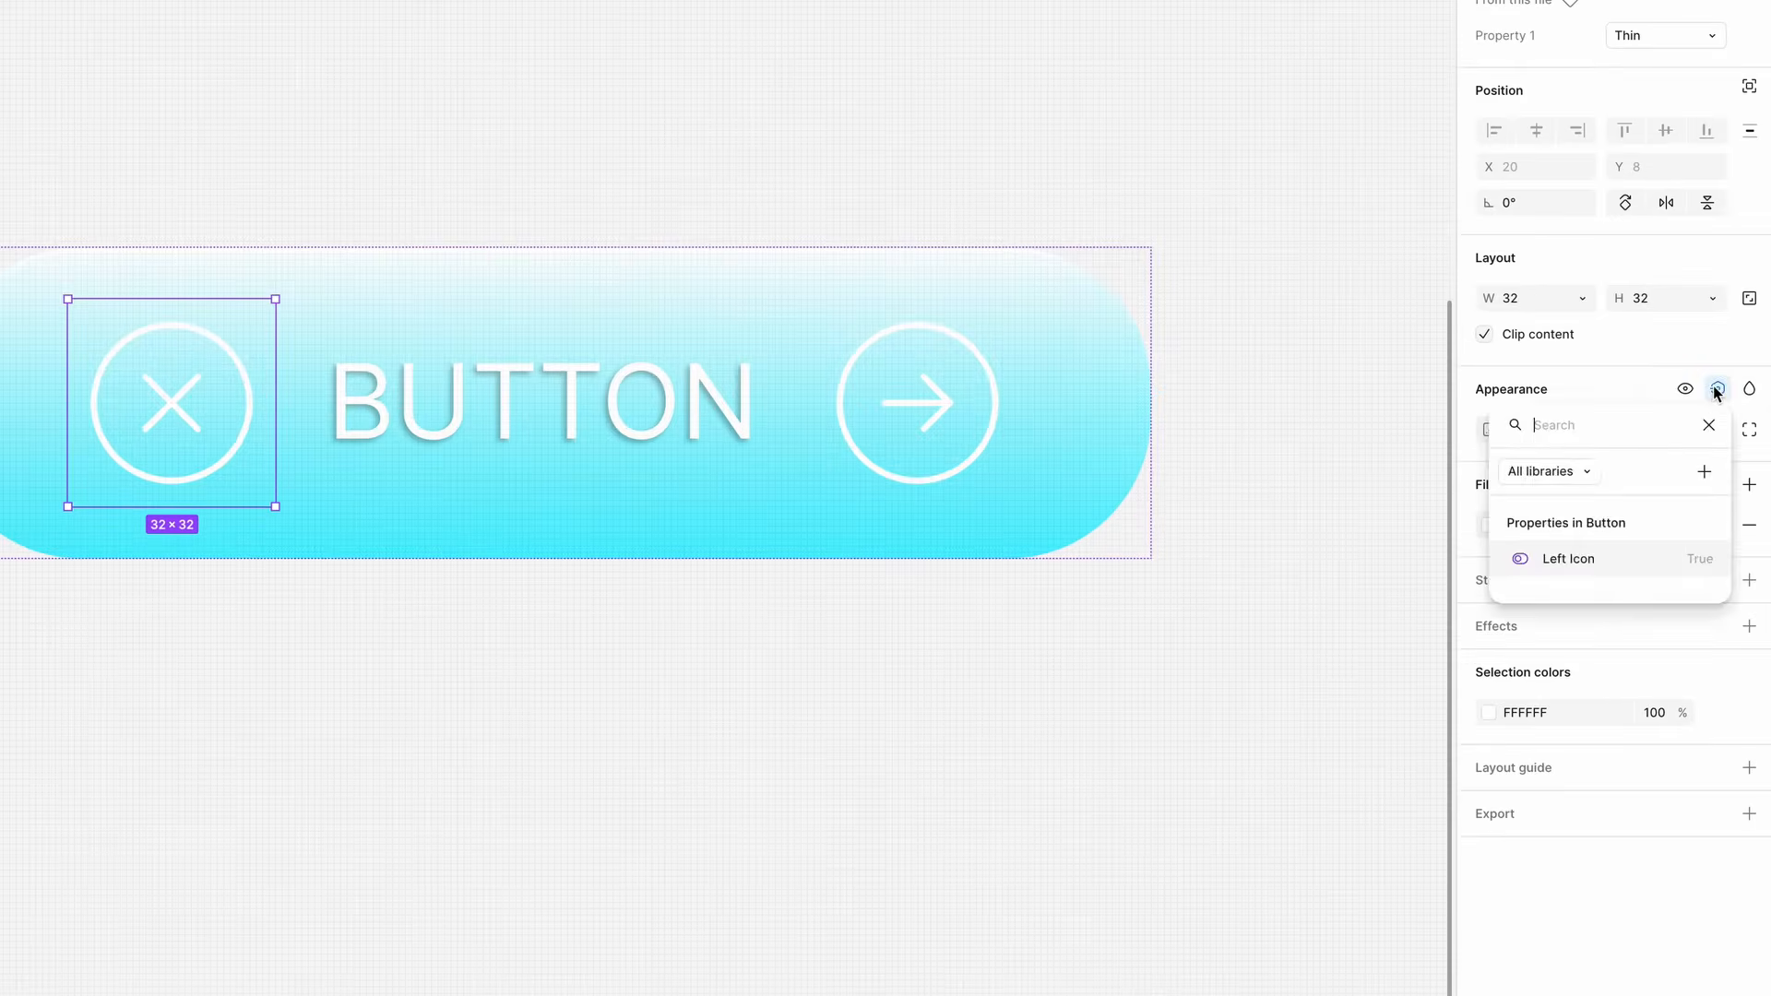
left_click(1552, 561)
key("Escape")
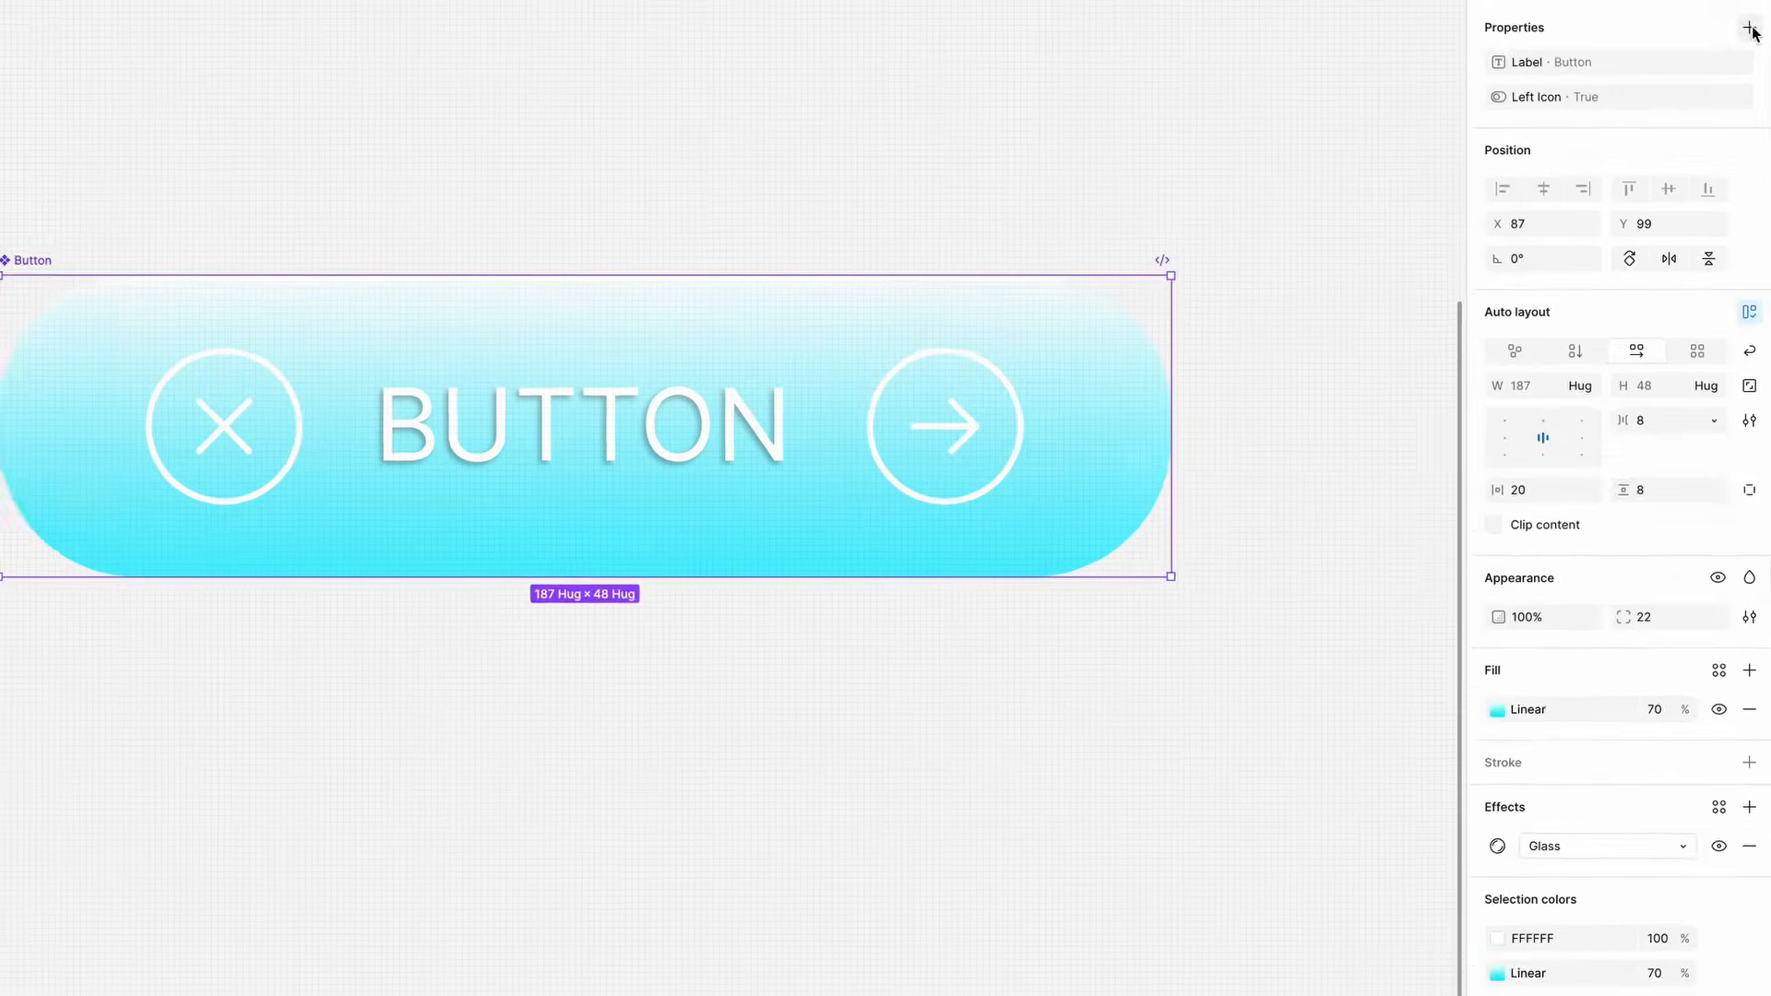
- Create a Boolean property named Right Icon with the value True
left_click(1747, 122)
left_click(1638, 221)
type("Right Icon")
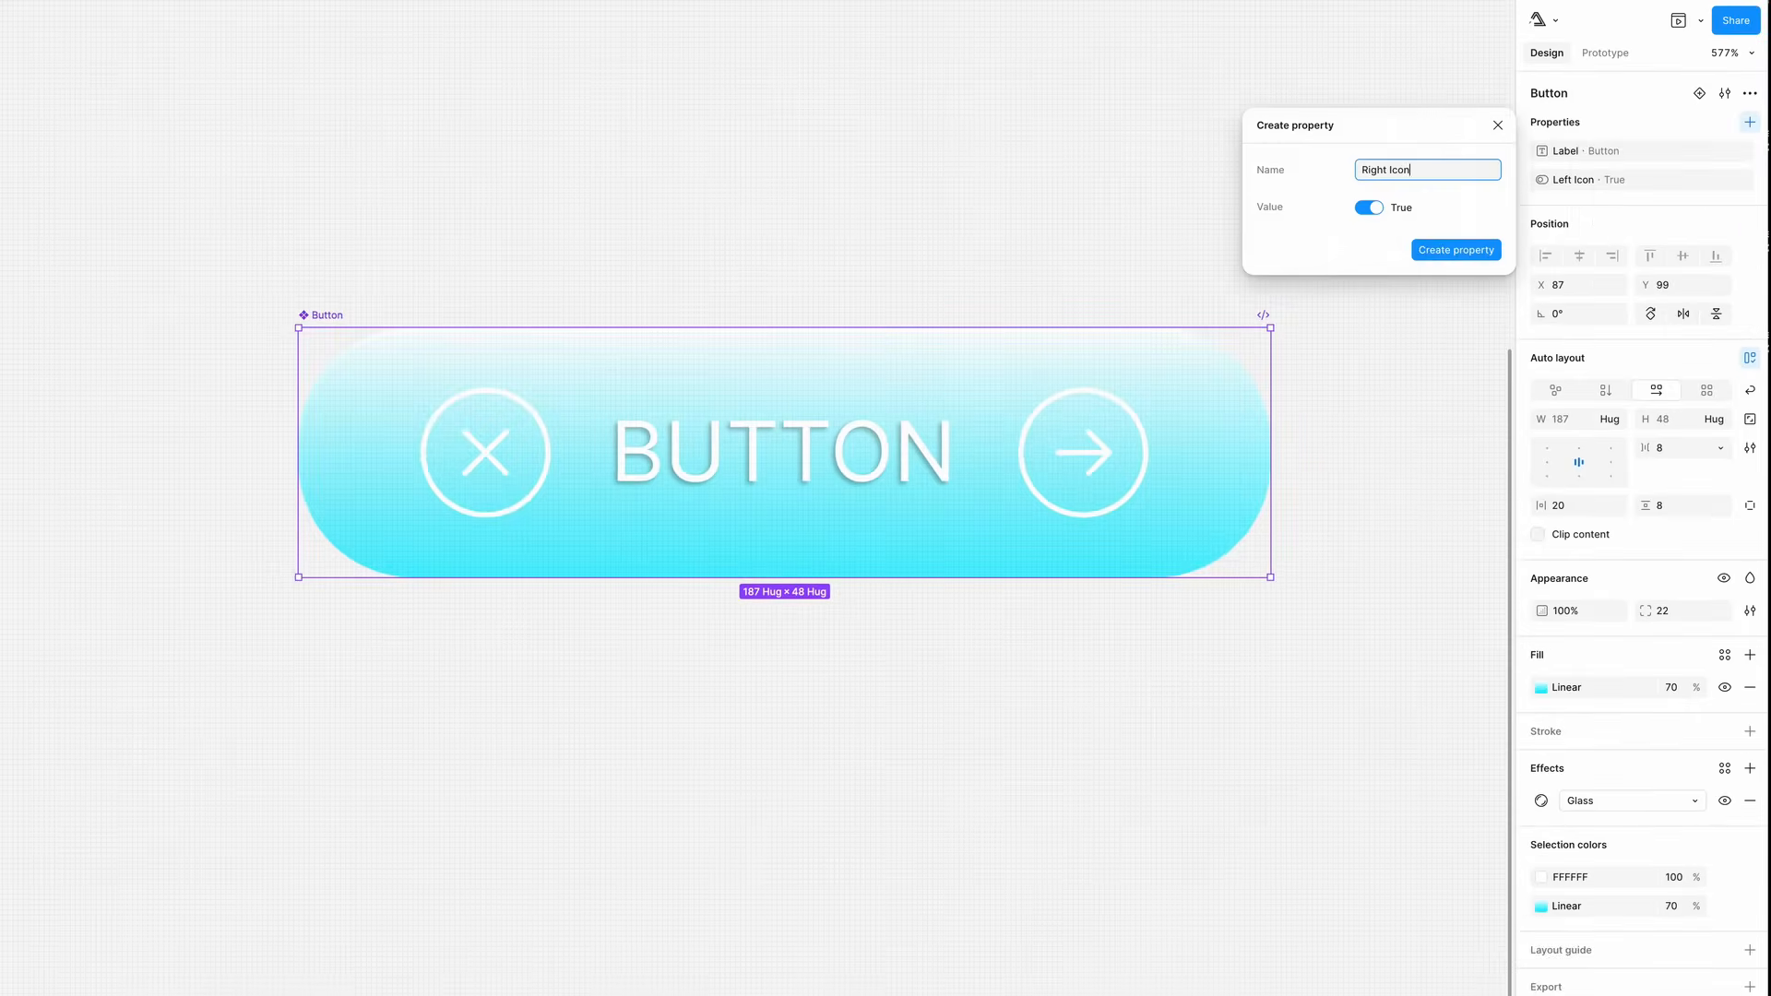
key("Return")
- Link the Next icon's visibility to the Right Icon property
double_click(1084, 453)
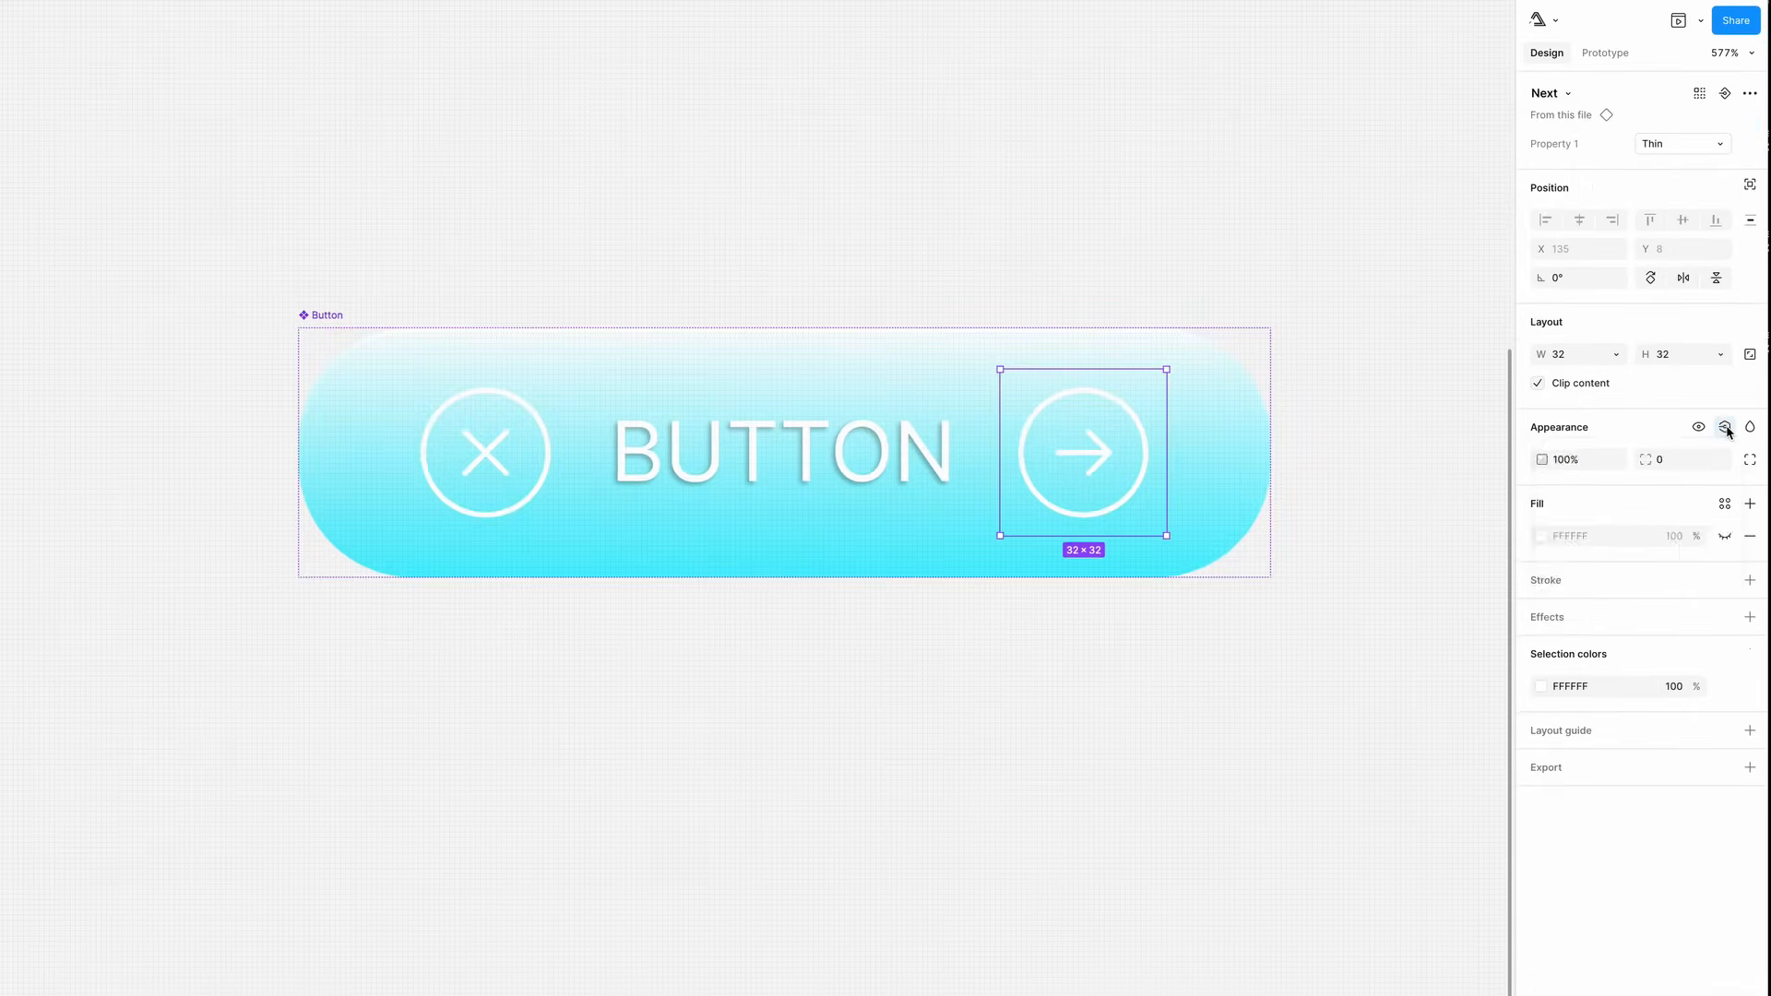
left_click(1727, 430)
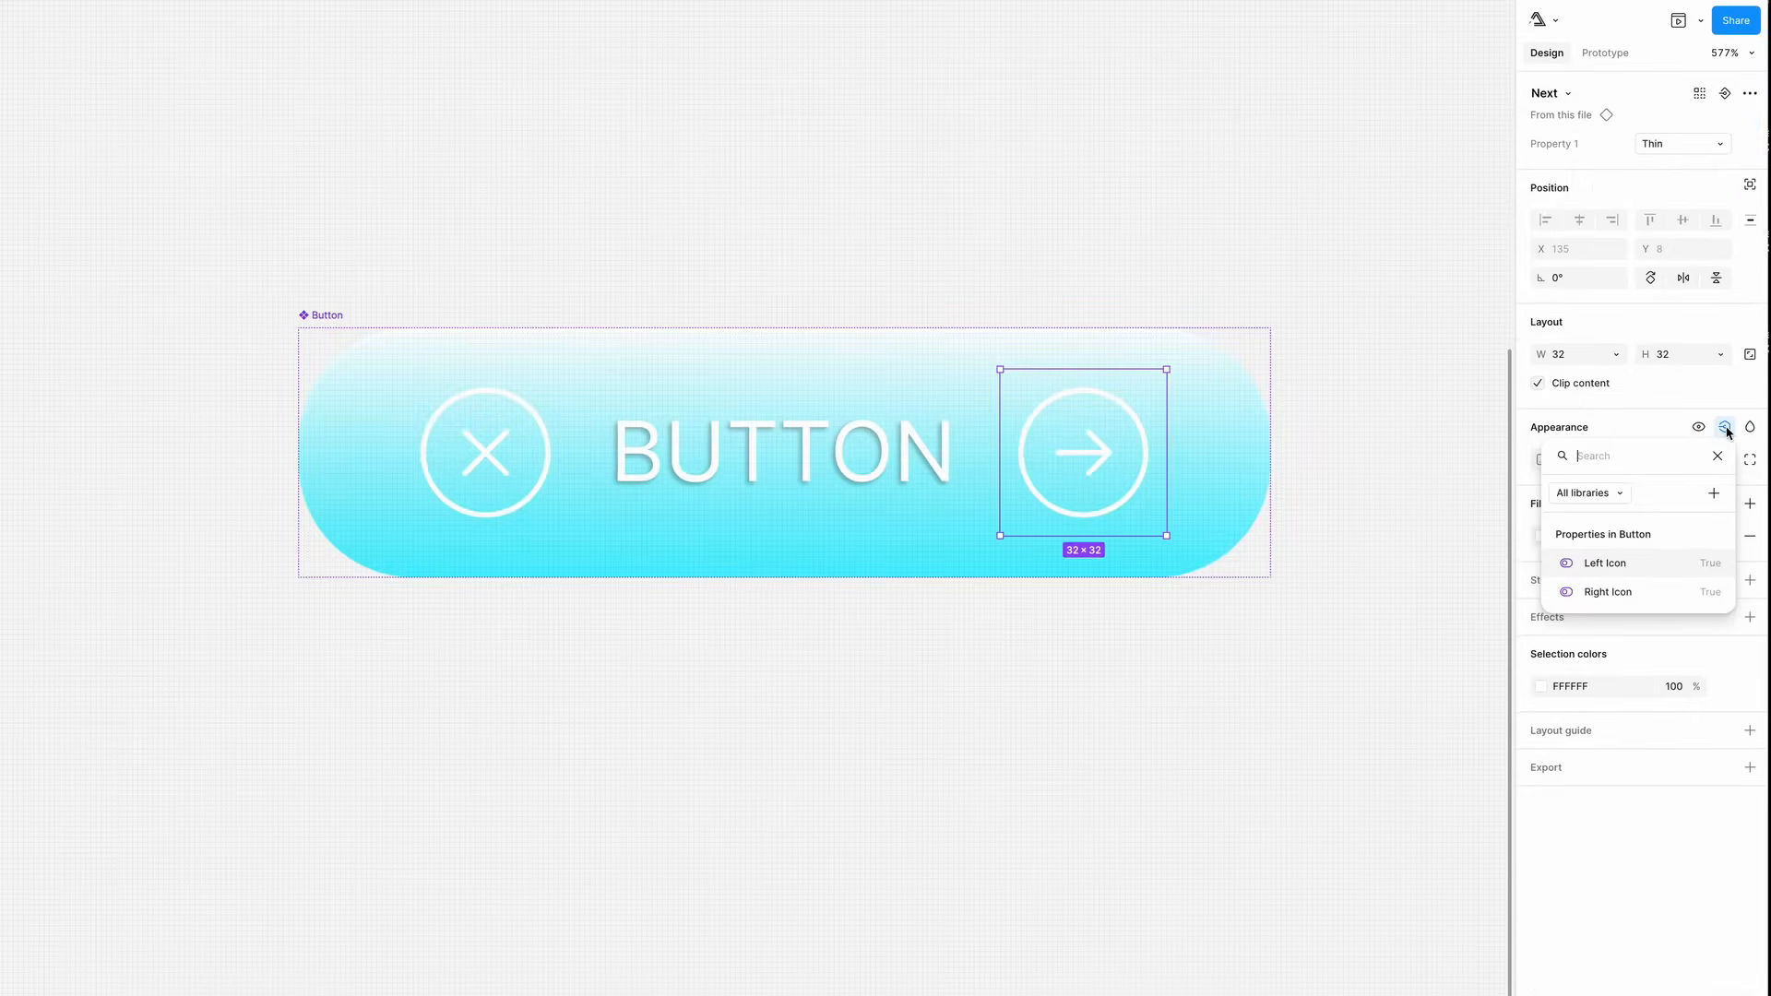
left_click(1606, 591)
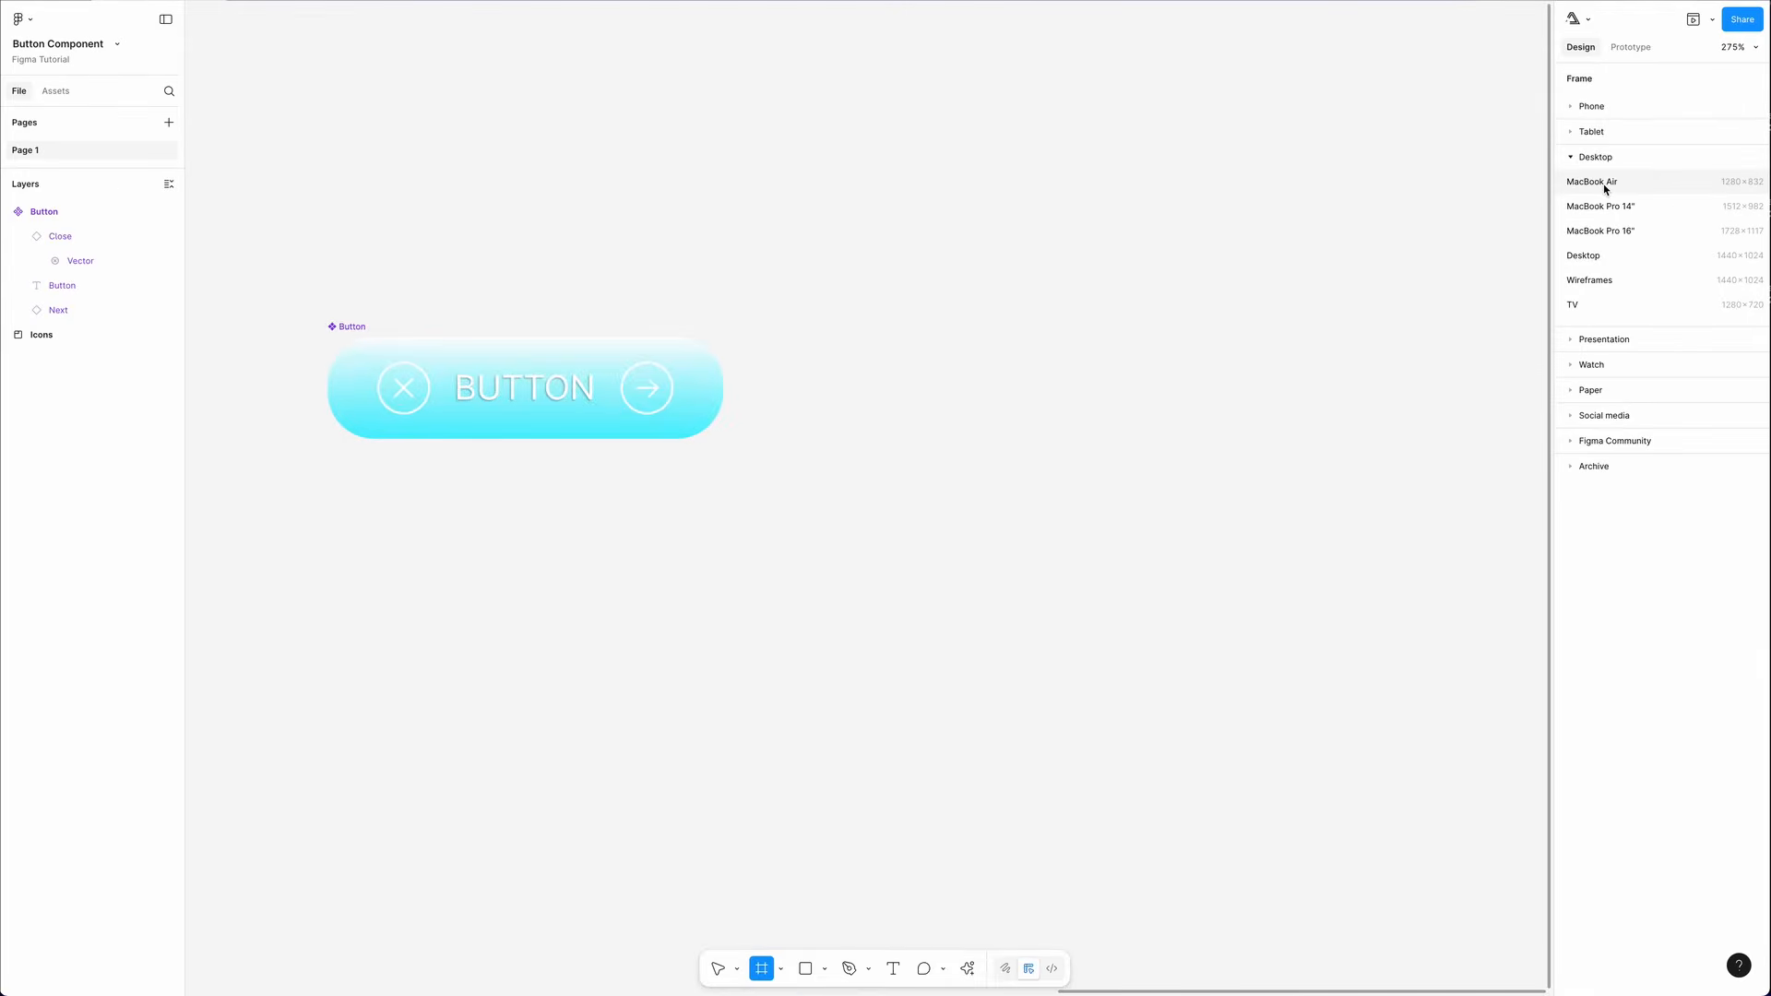
- Open the Button component's details from the file's assets
left_click(1605, 183)
left_click(56, 90)
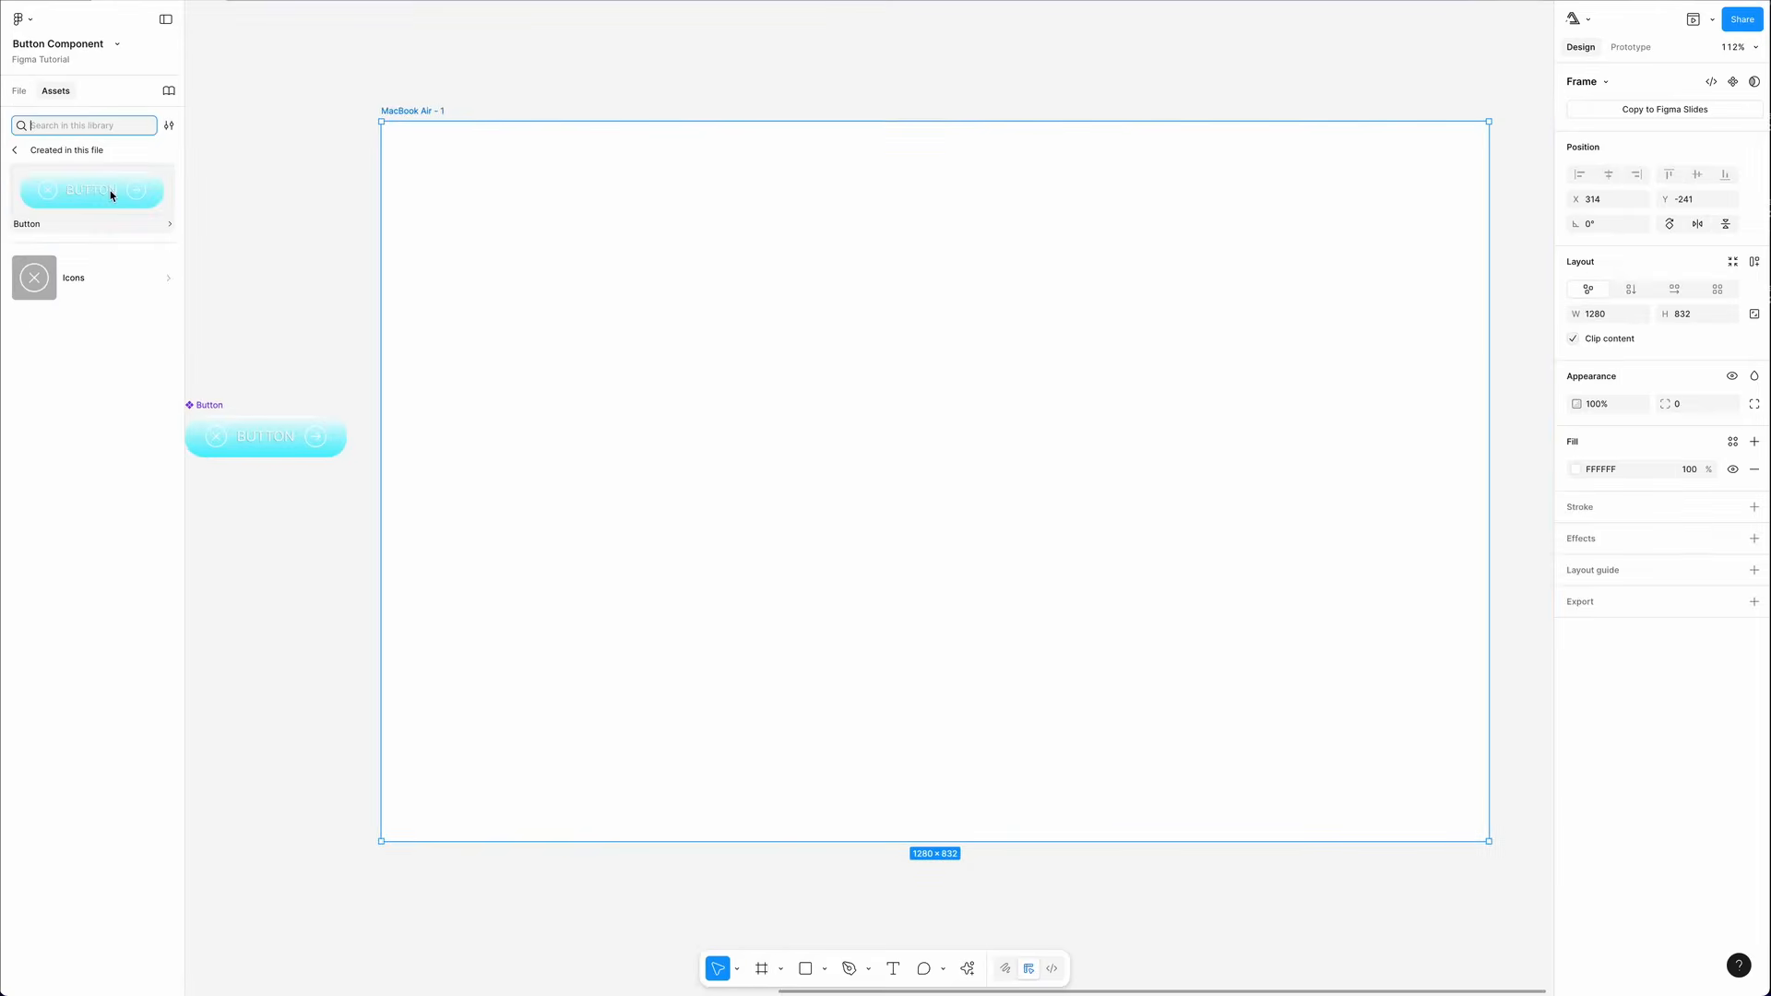
left_click(148, 202)
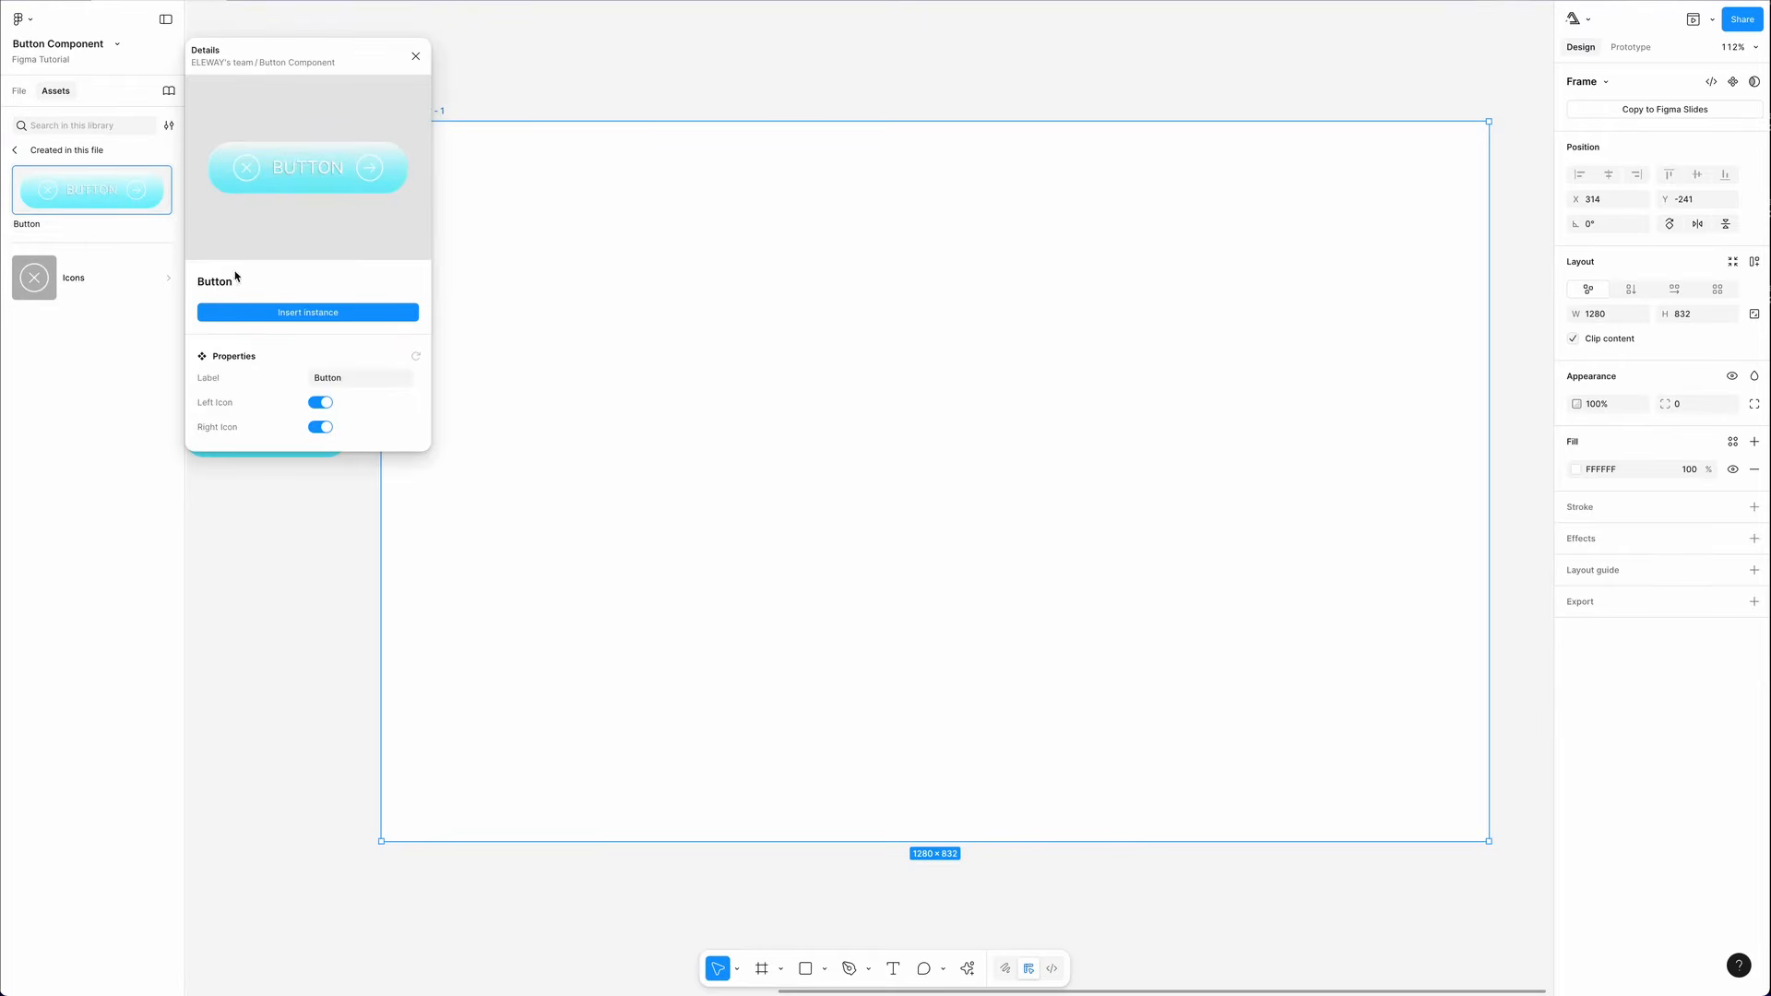
- Preview the Button with Left Icon and Right Icon toggled and label Click me, then reset its properties
left_click(369, 462)
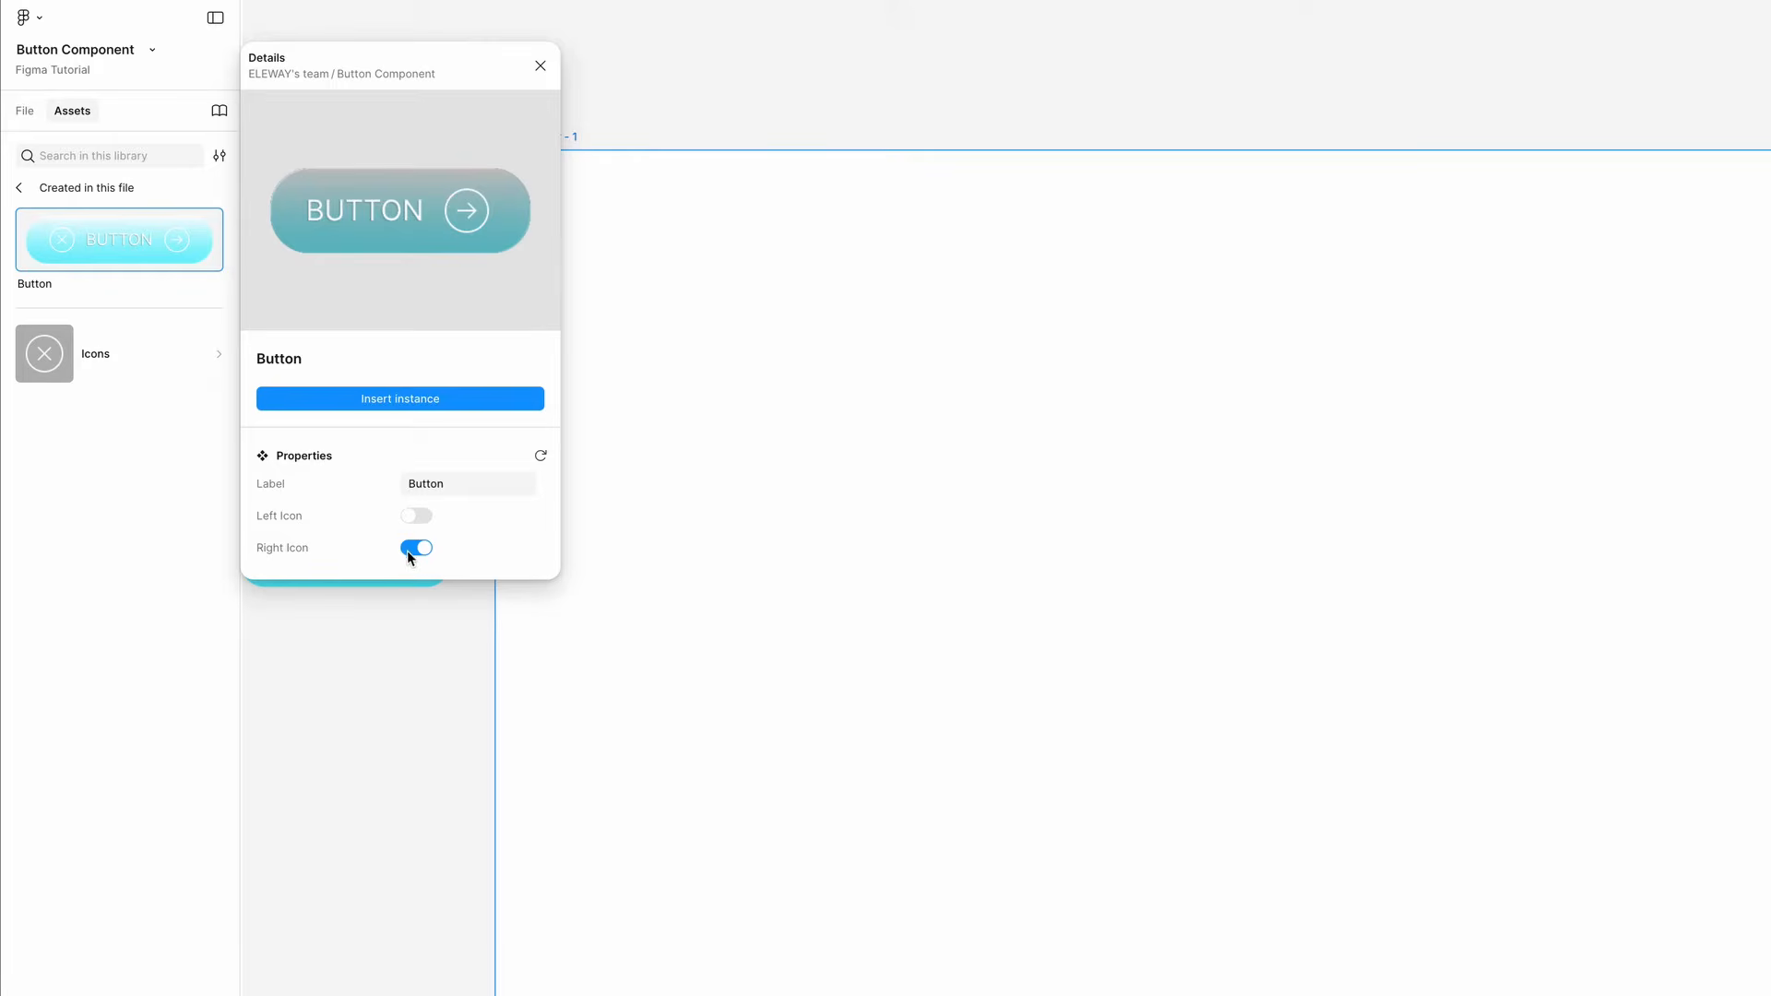
left_click(412, 550)
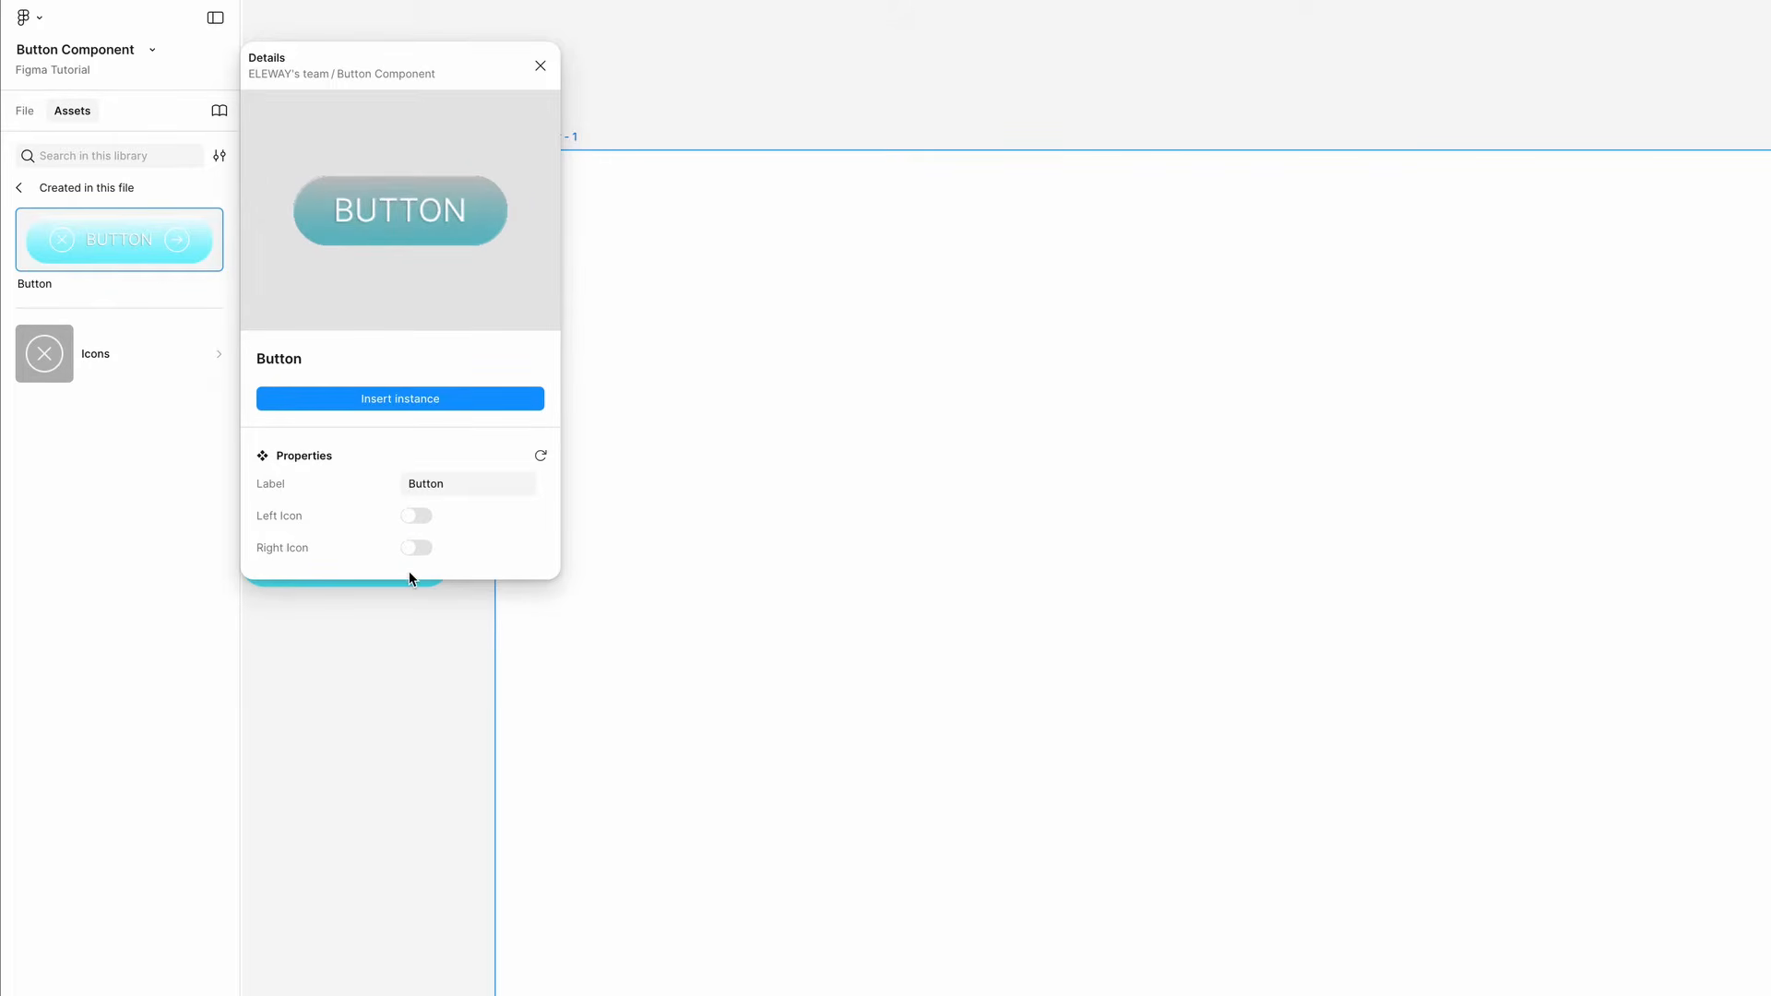
left_click(416, 516)
left_click(437, 489)
type("Click me")
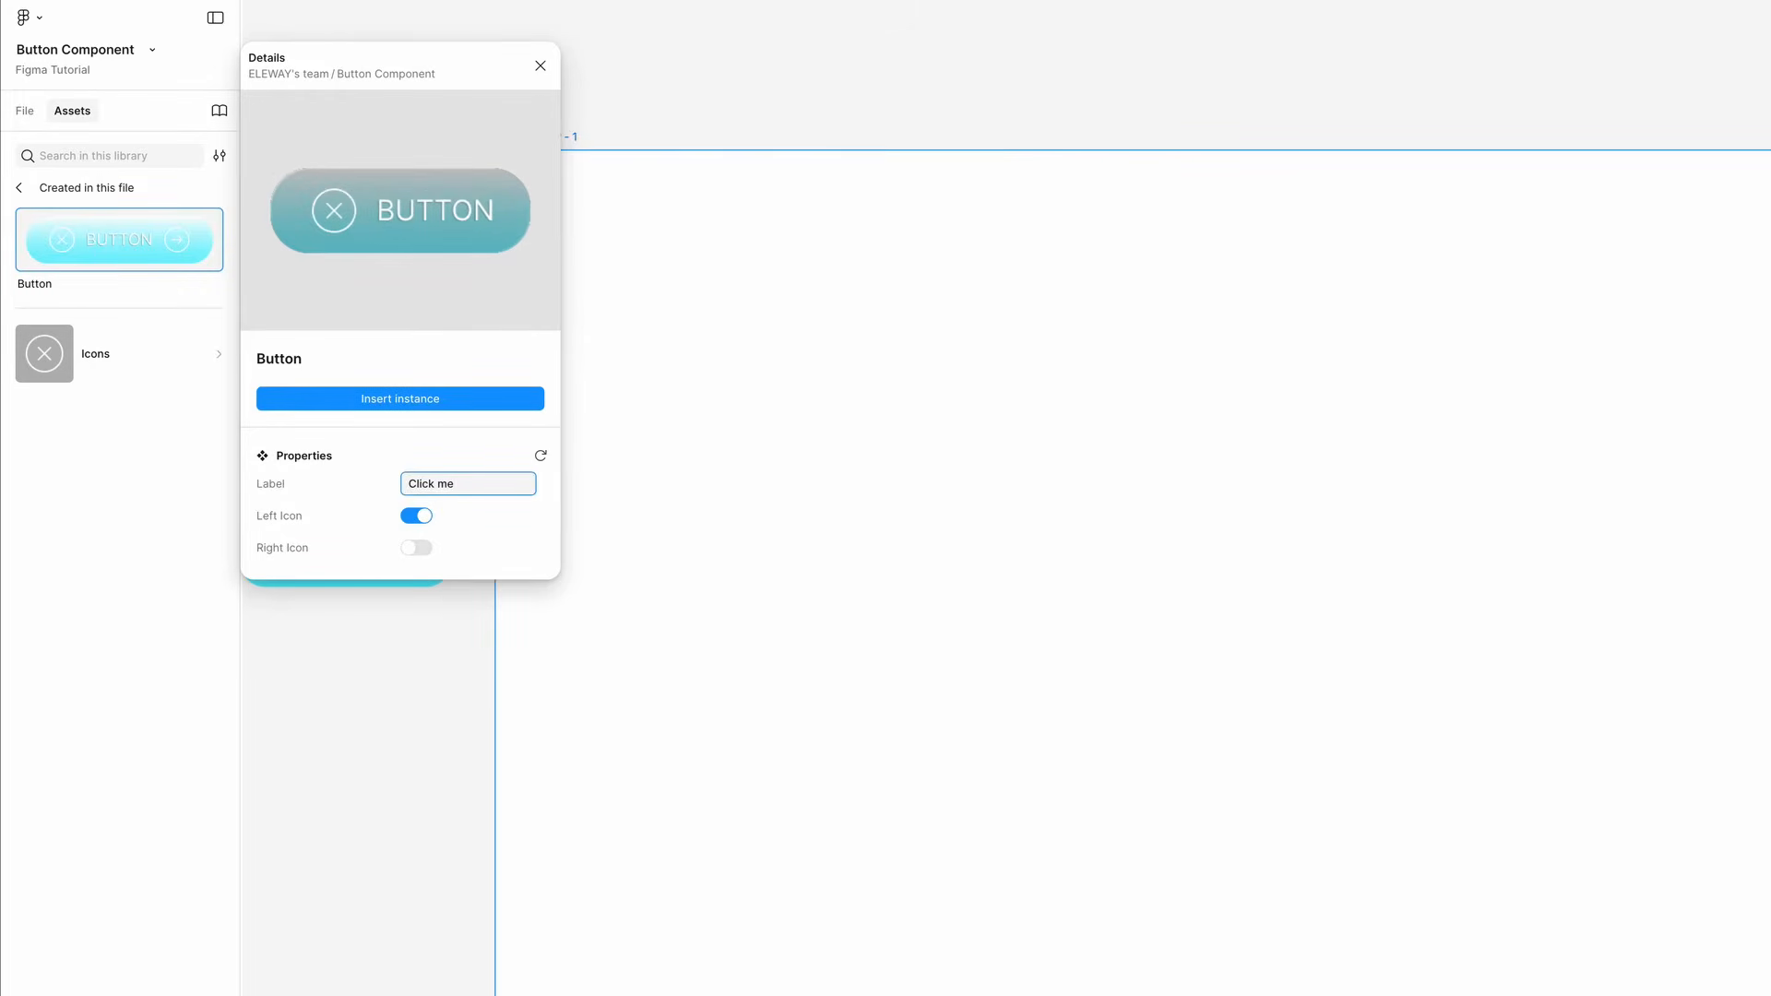
left_click(541, 457)
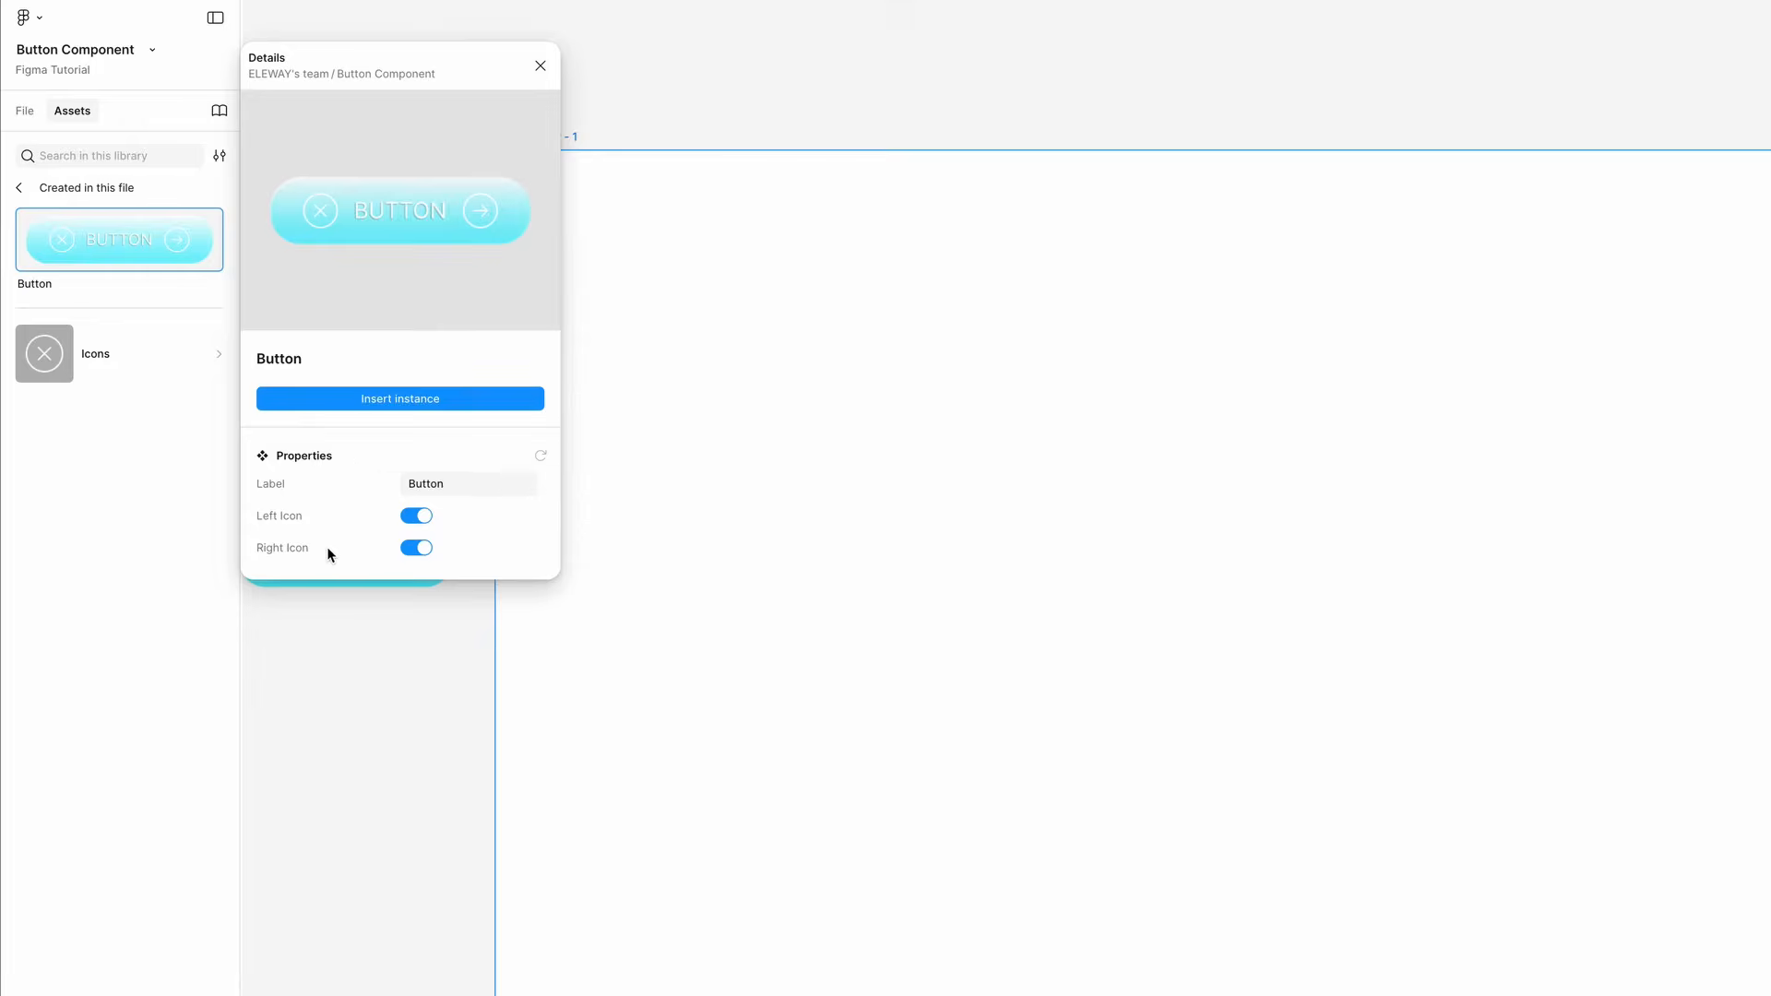
- Insert a Button instance into the frame with Left Icon turned off
left_click(416, 516)
left_click(421, 404)
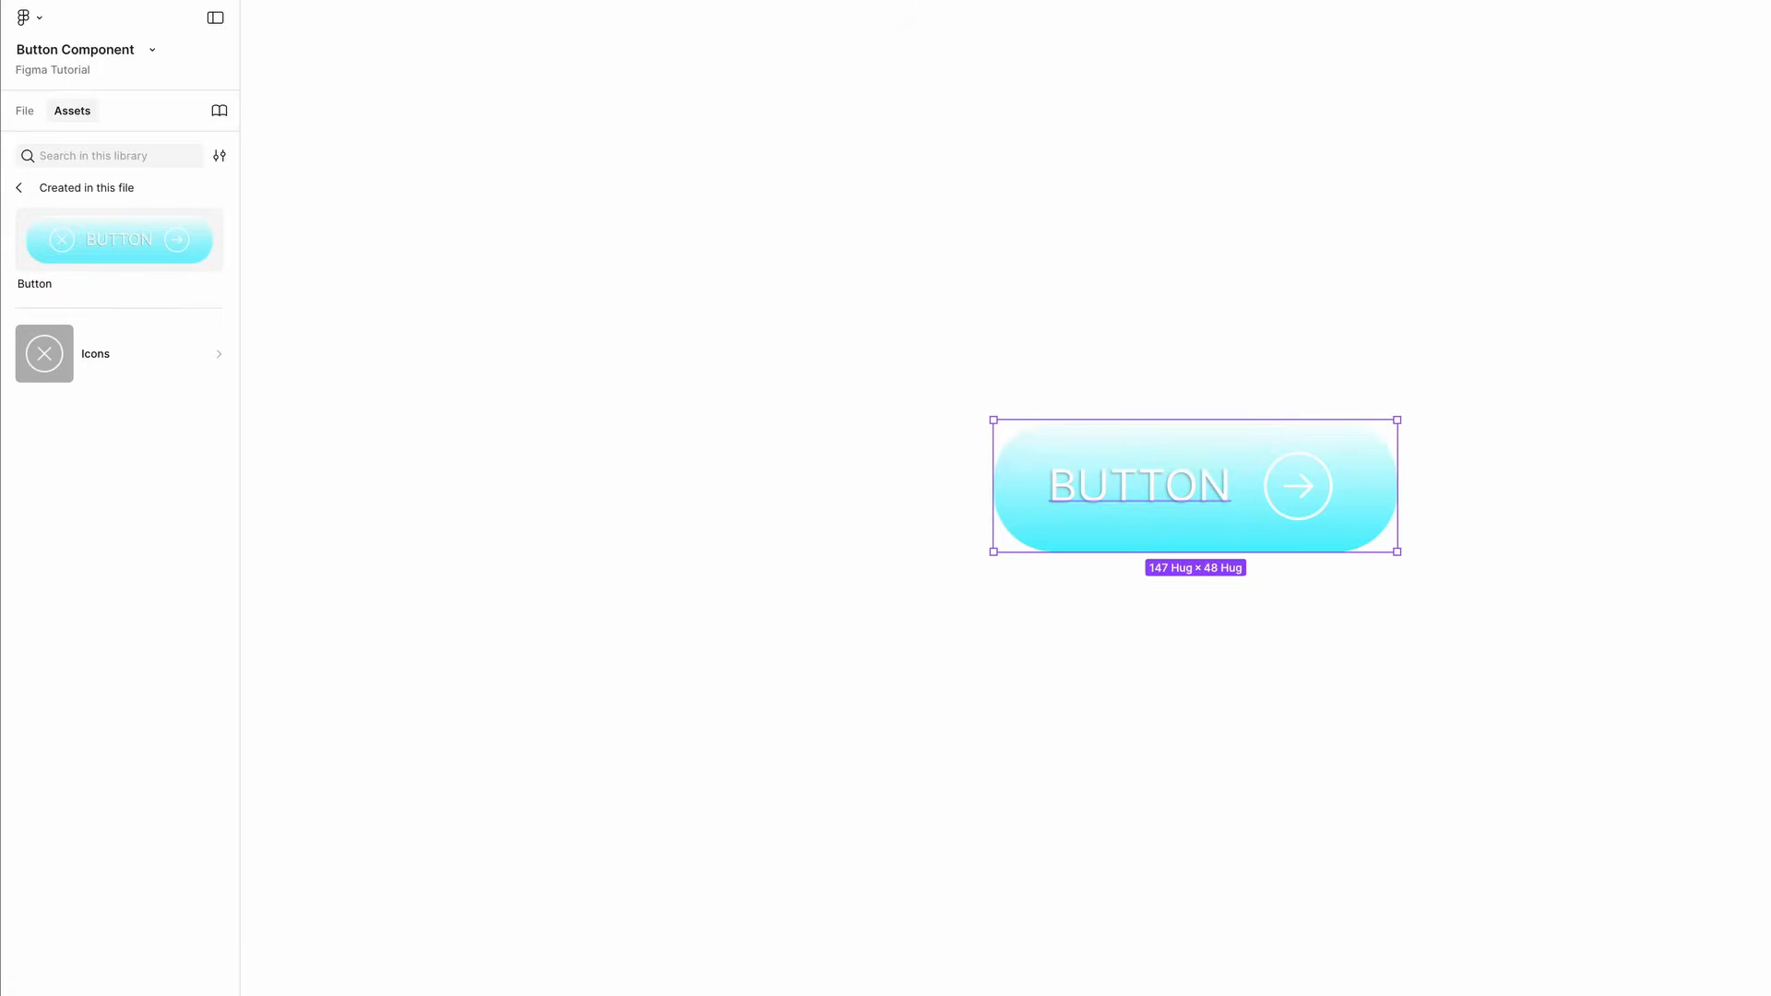
- Set the instance's Label to Click me
left_click(1662, 136)
type("Click me")
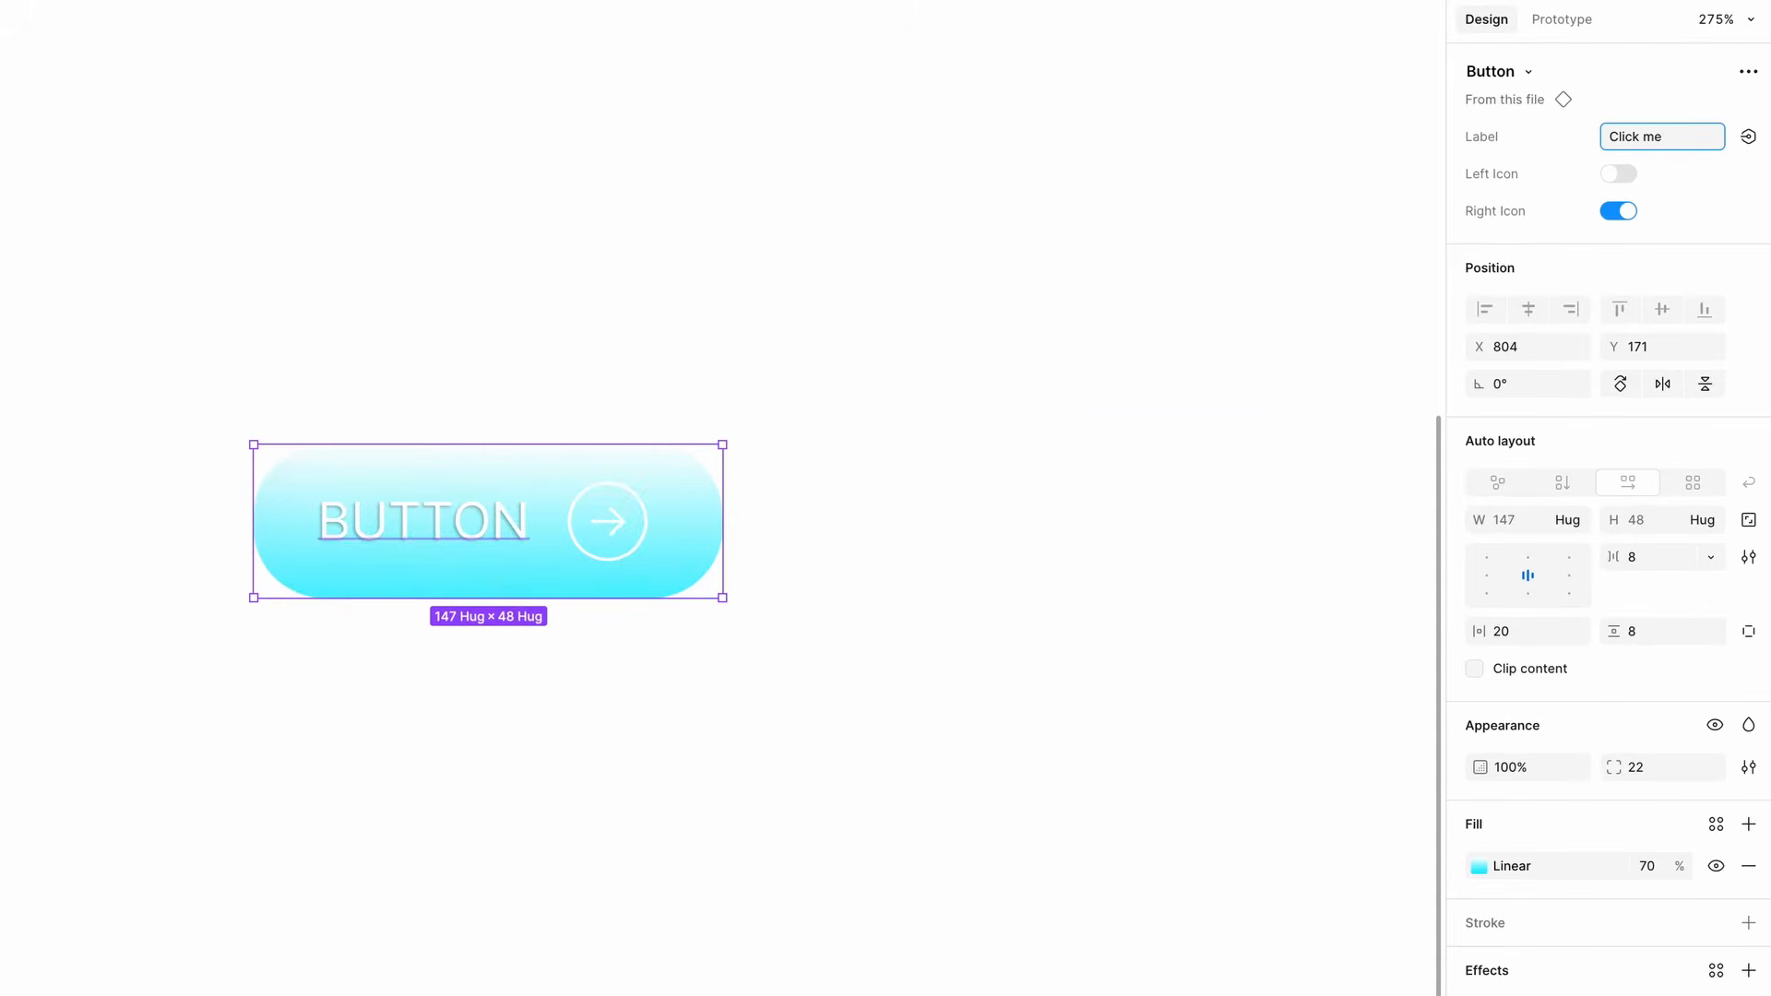
key("Return")
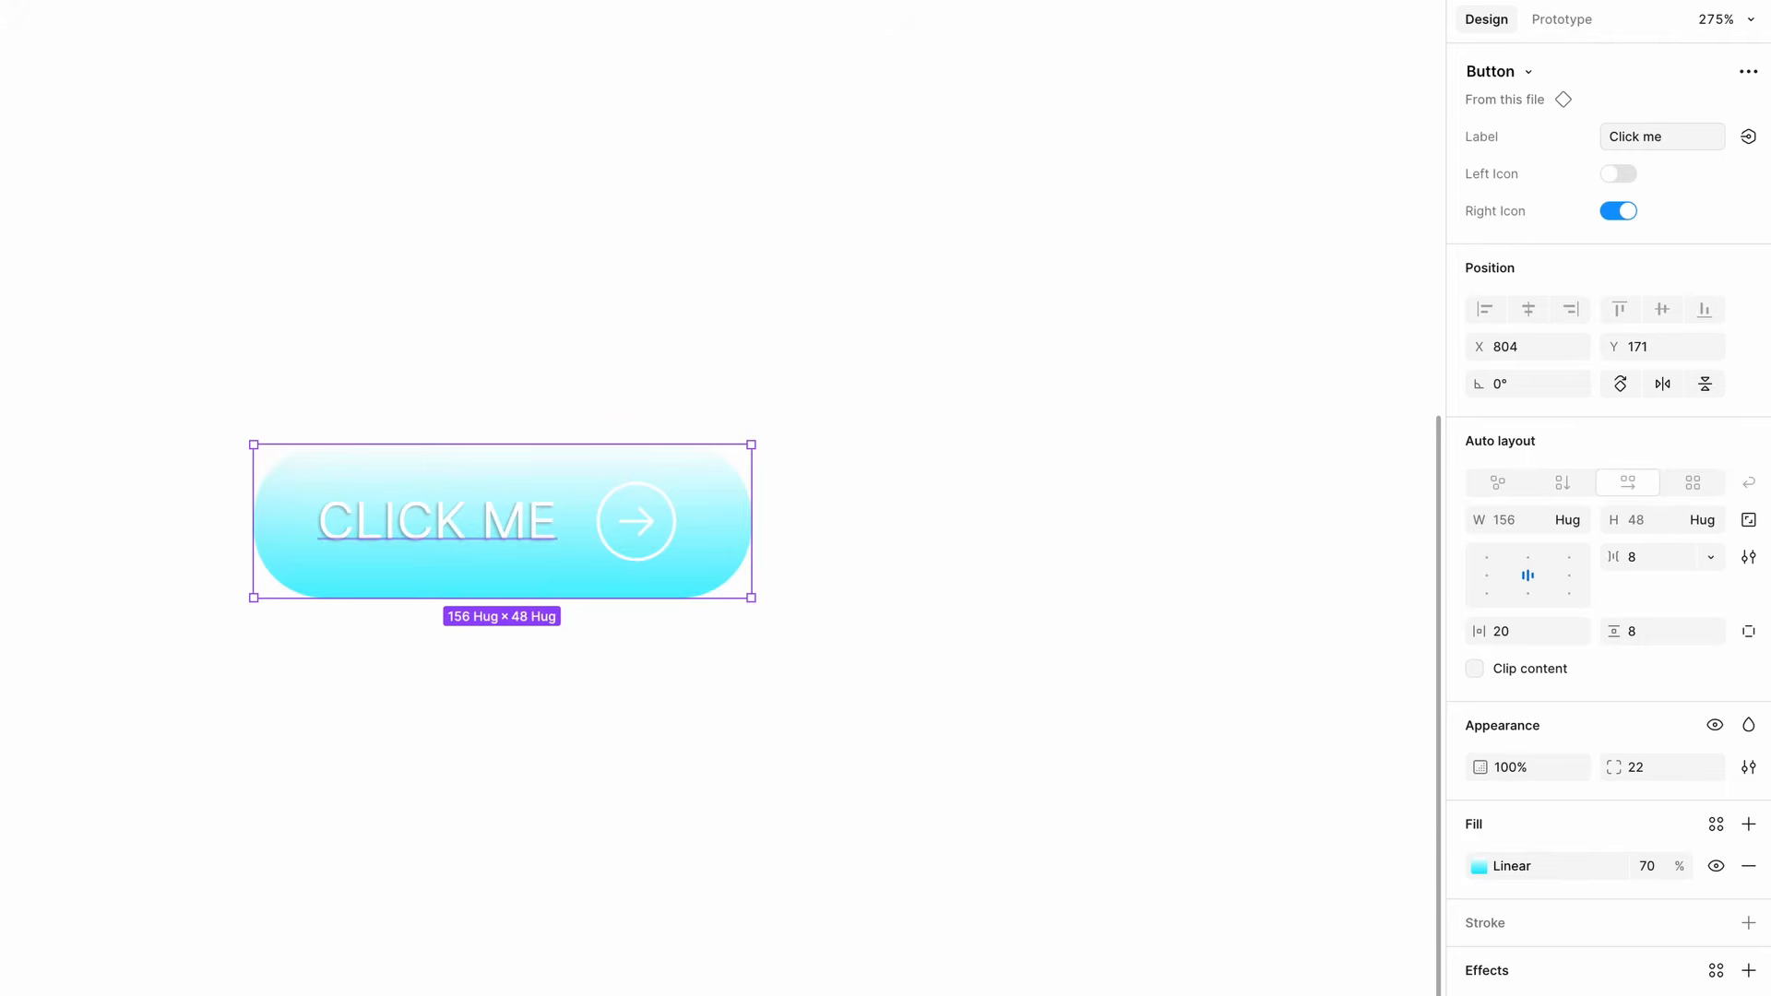
- Turn the instance's Left Icon on and its Right Icon off
left_click(1620, 173)
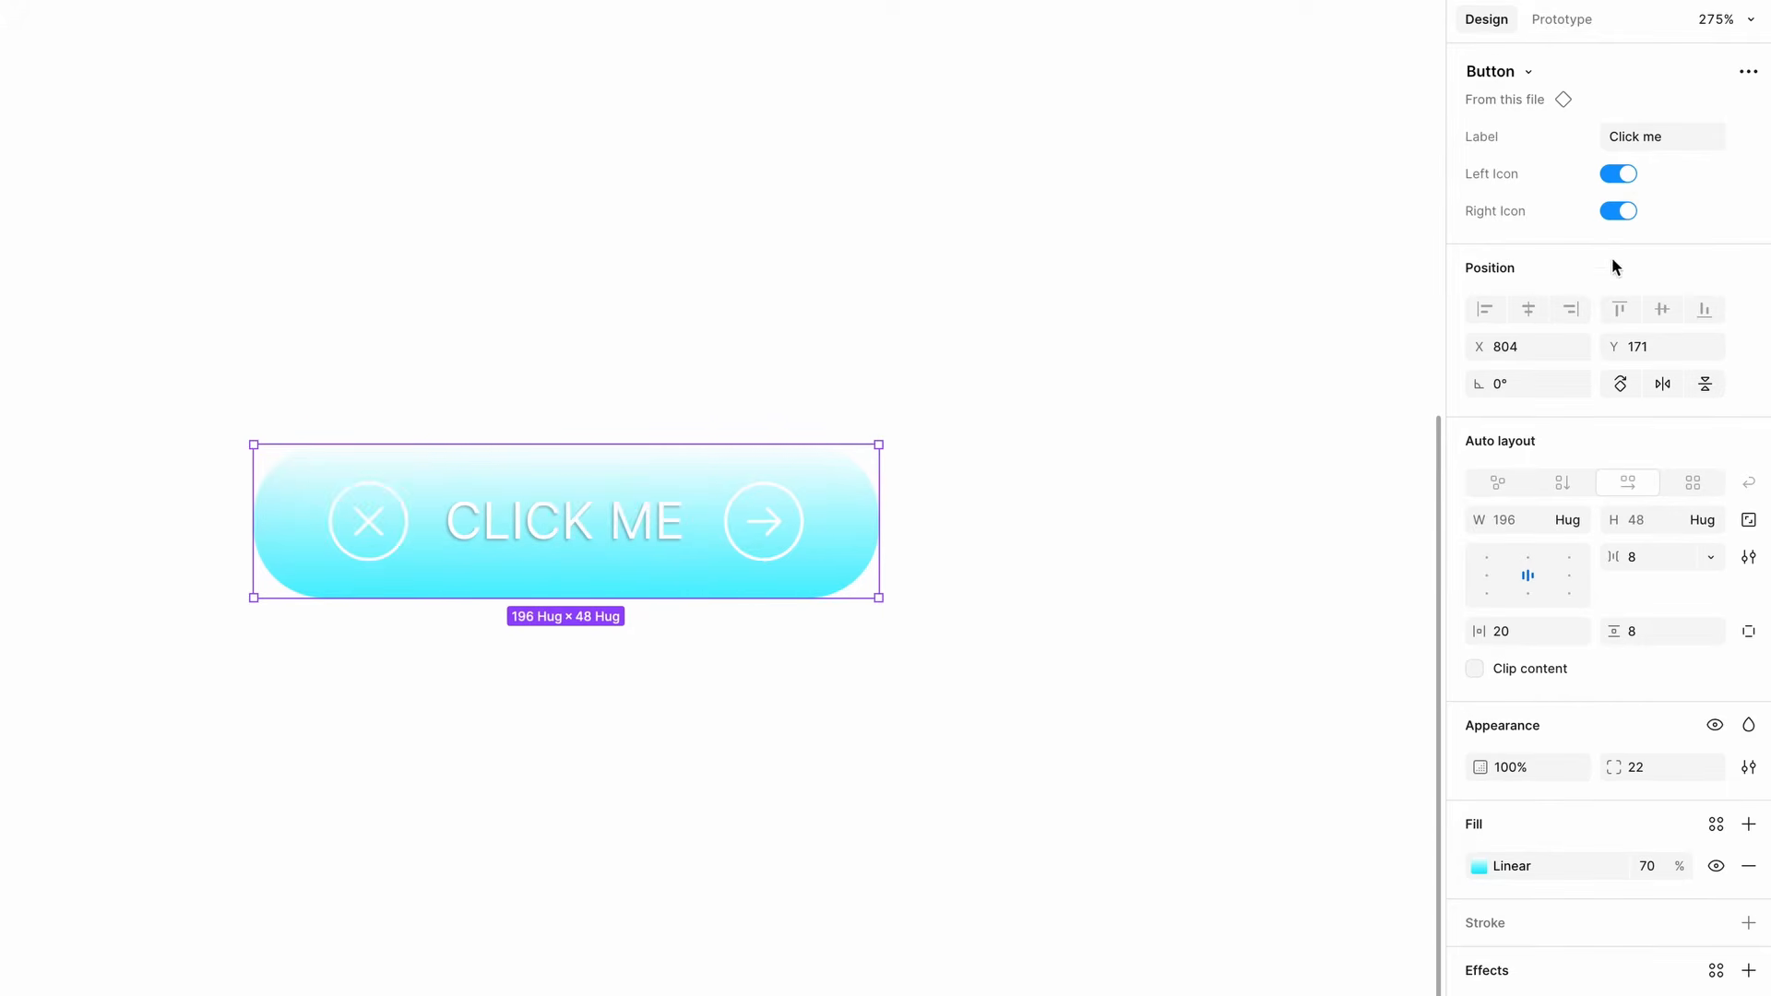
left_click(1619, 211)
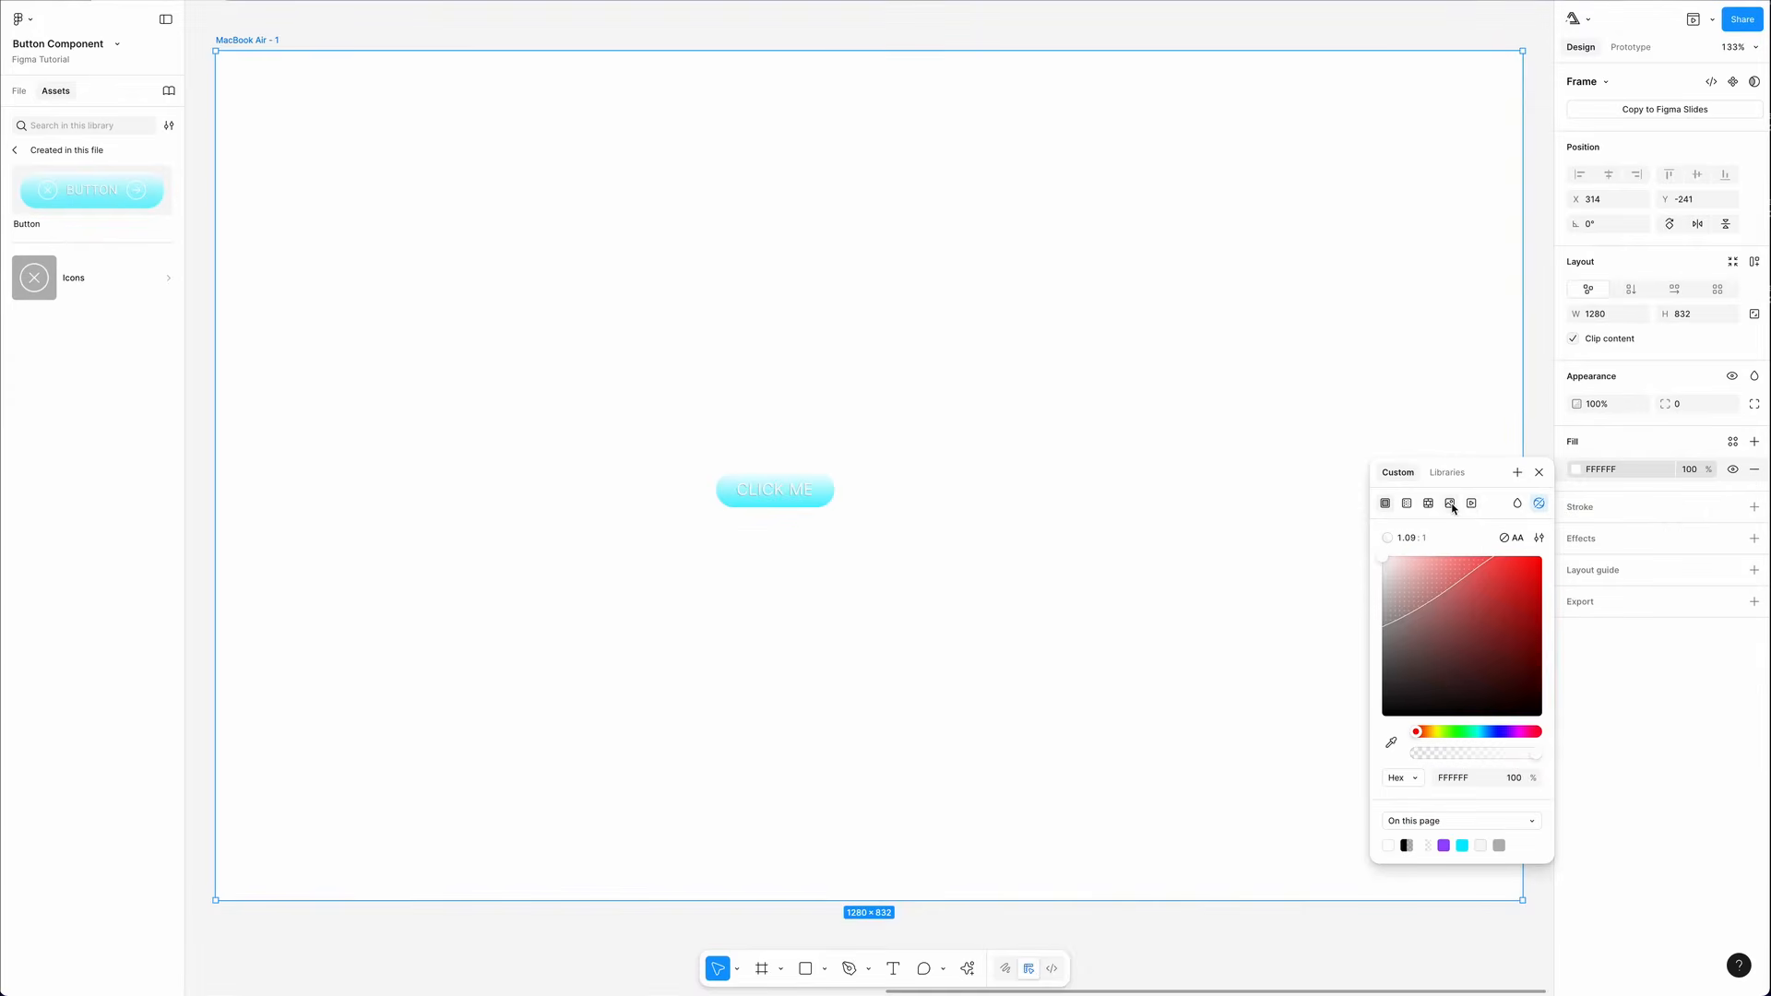
- Fill the MacBook Air frame with an AI-generated image using Make an image
left_click(1450, 505)
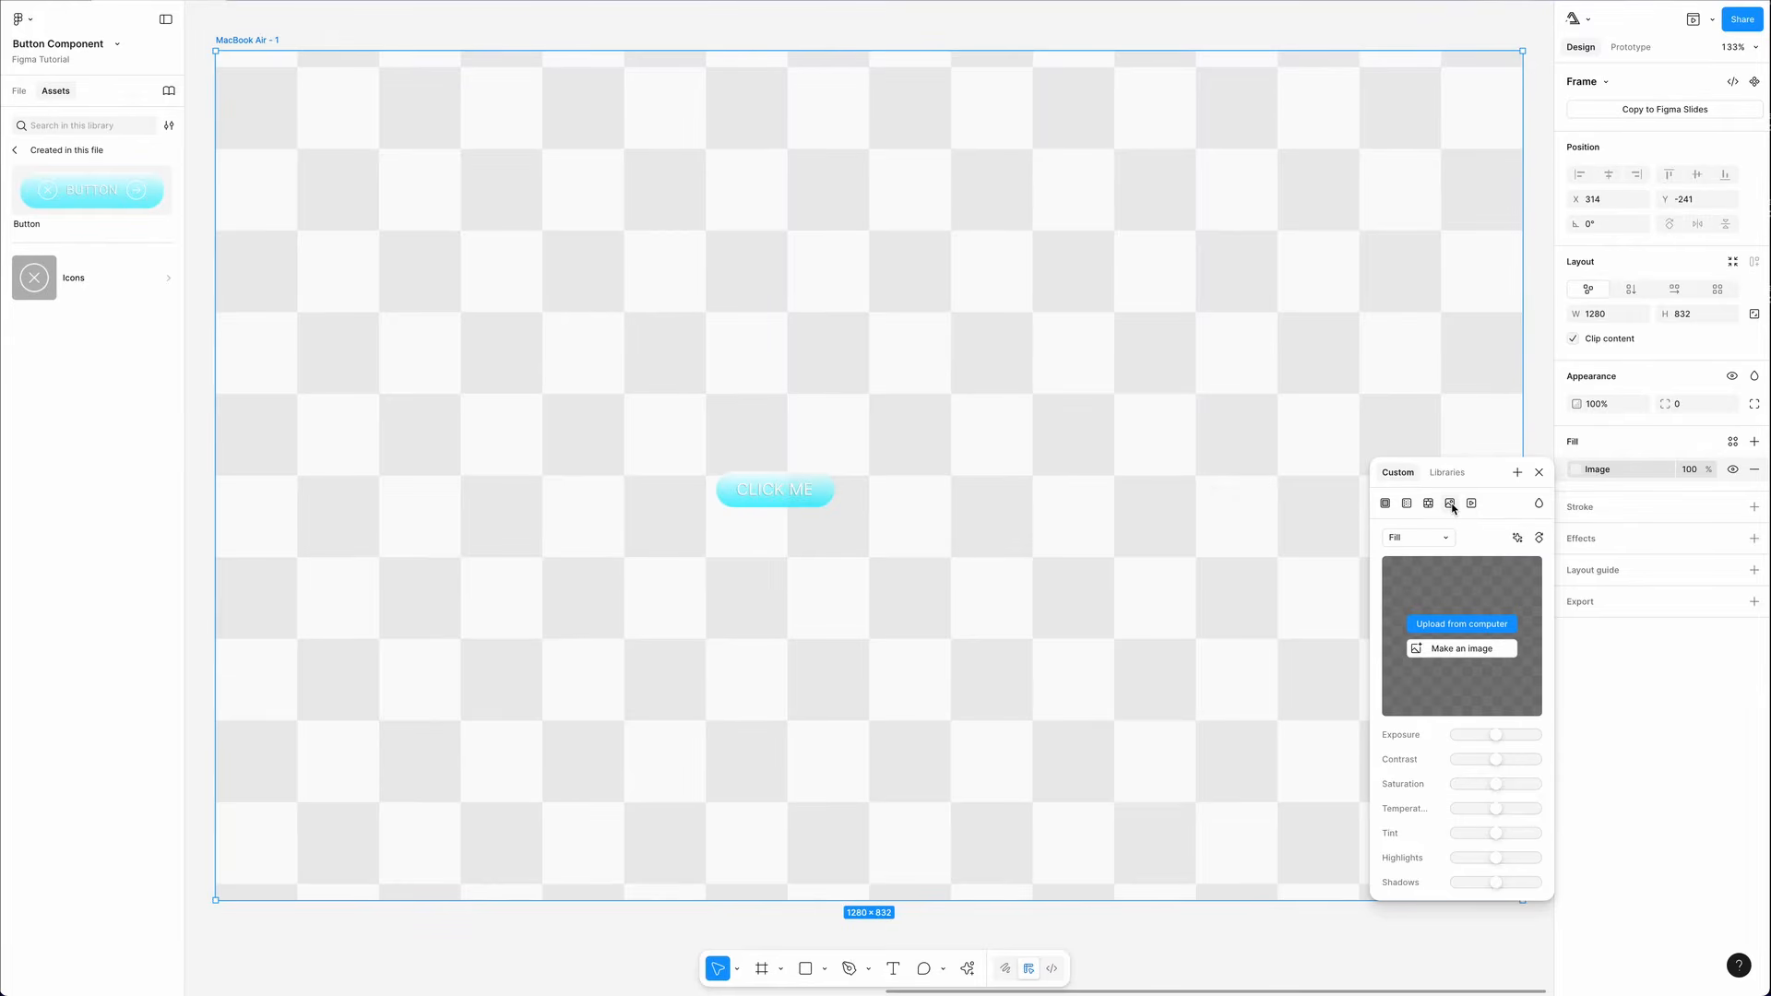
left_click(1425, 655)
key("super+Return")
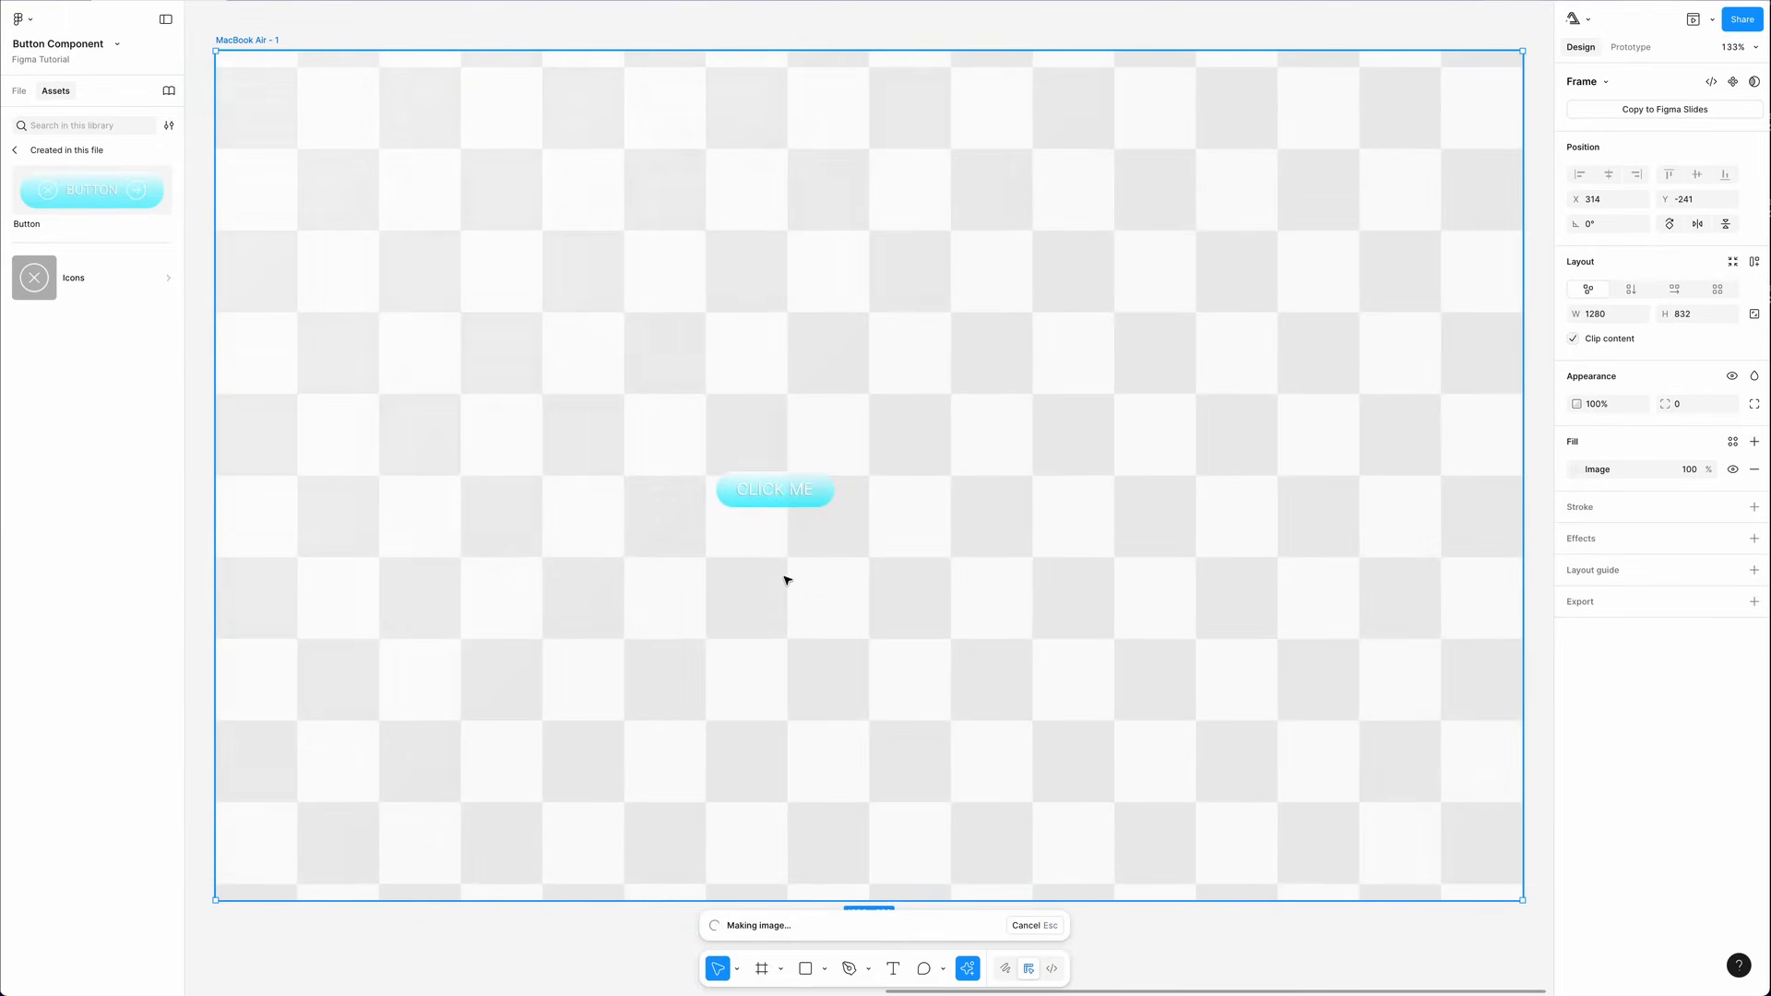
- Nudge the button instance slightly and set its linear fill opacity to 10%
left_click(987, 390)
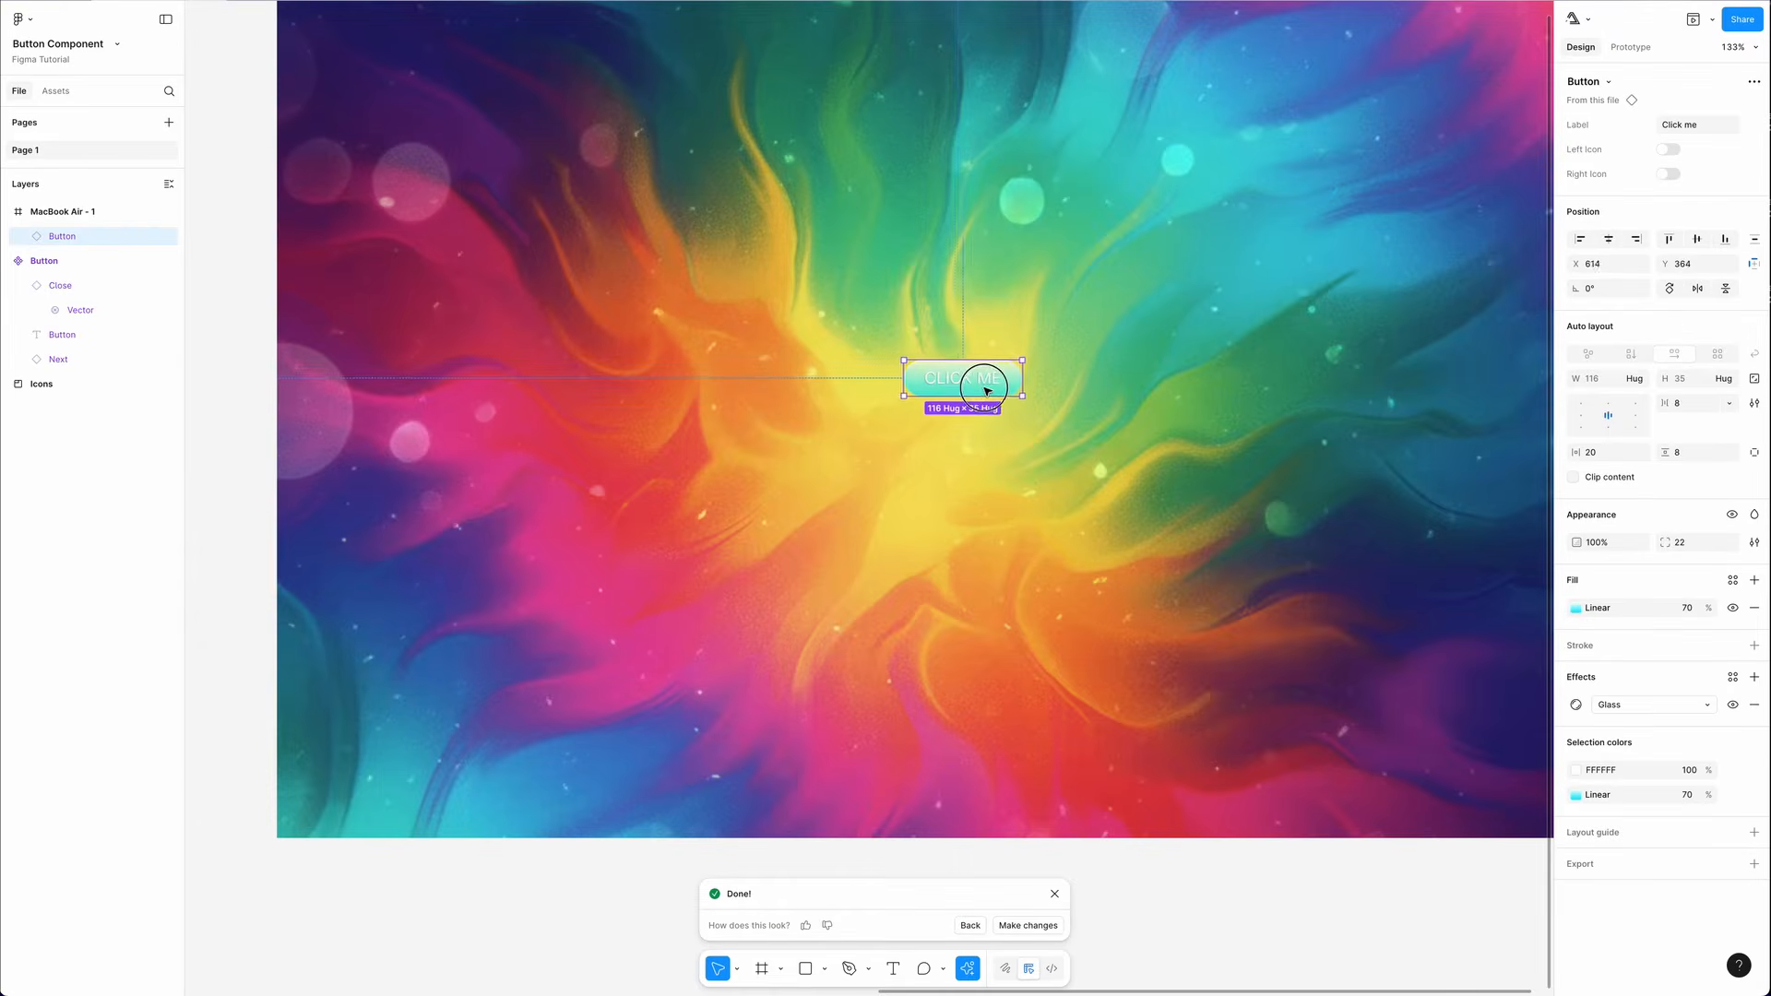
left_click_drag(986, 390, 979, 385)
left_click(1686, 609)
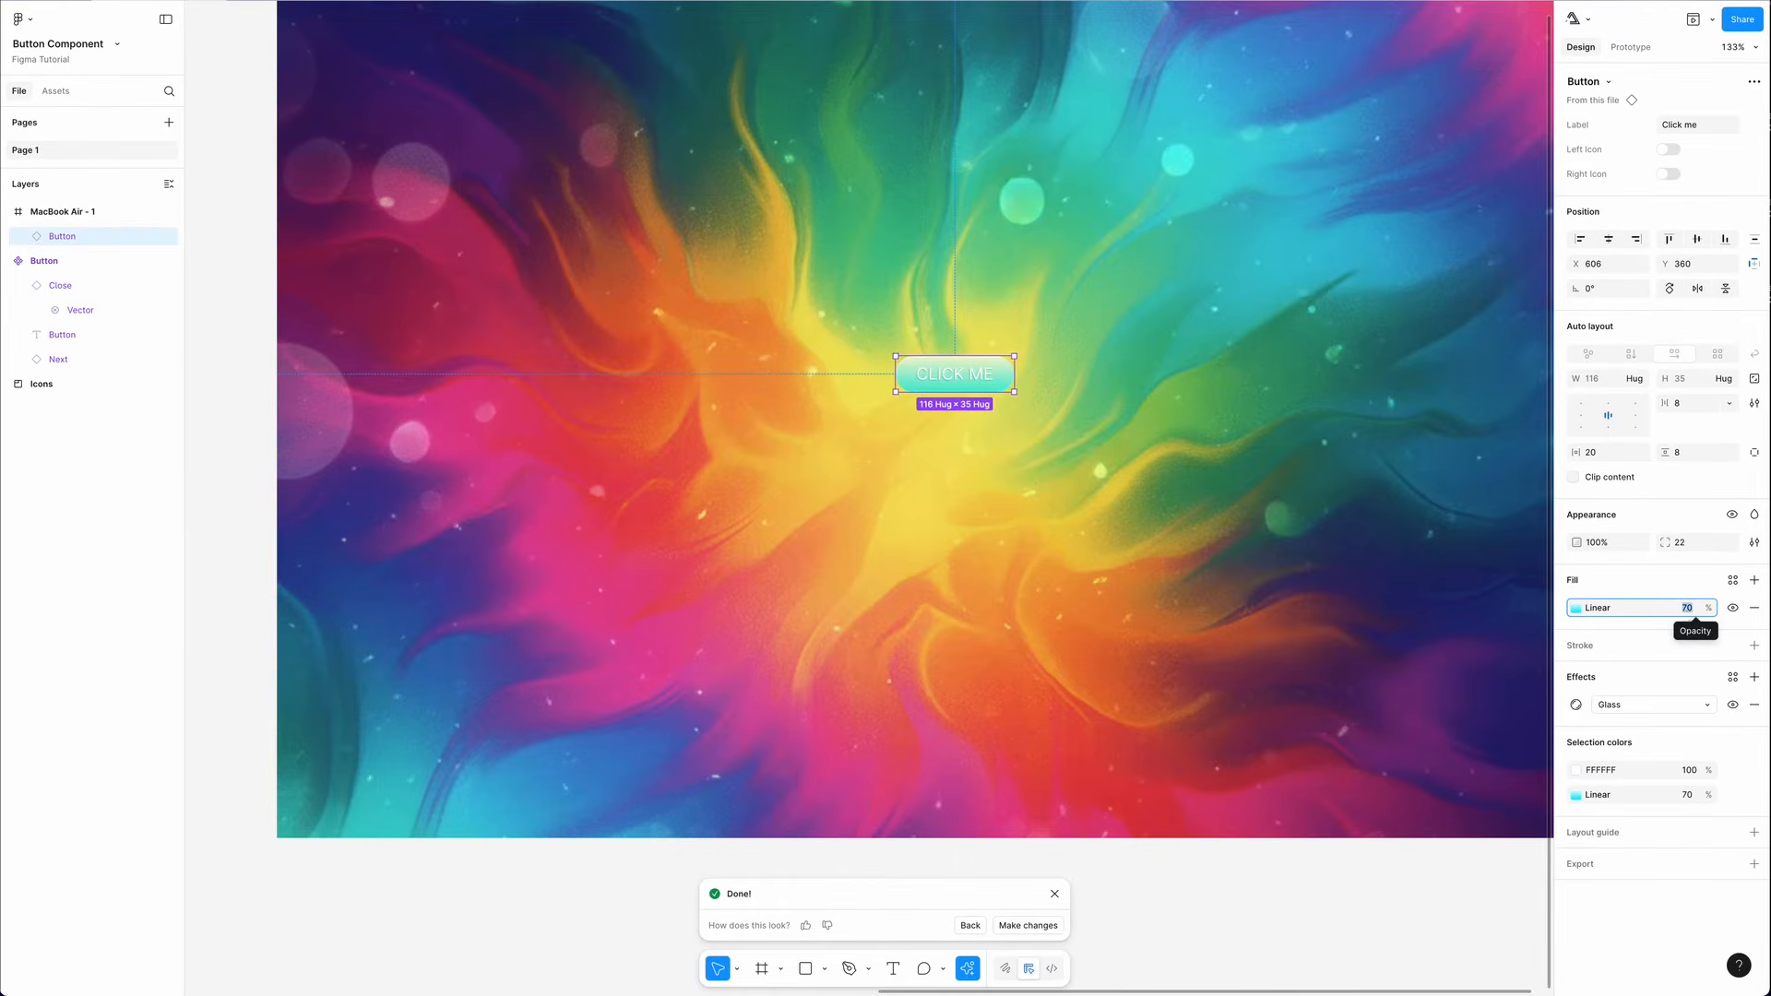
type("20")
- Toggle the button instance's Left Icon switch
left_click(983, 432)
scroll(983, 431, "up", 5)
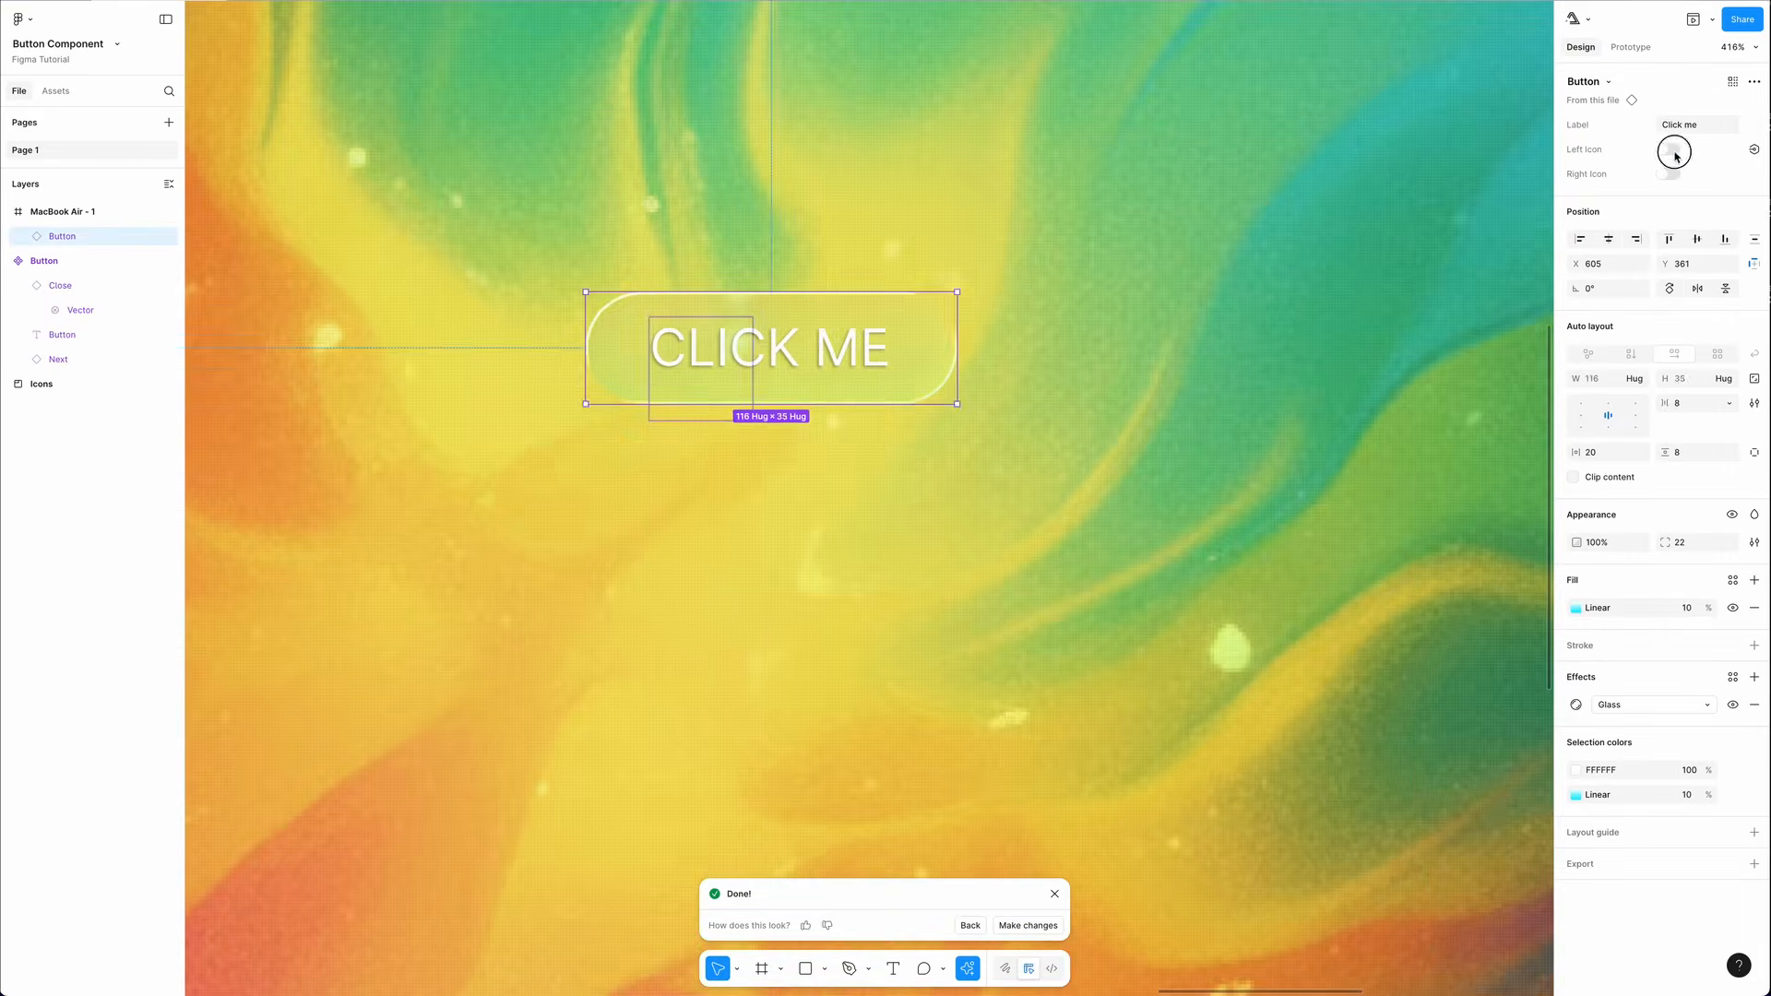
left_click(1671, 150)
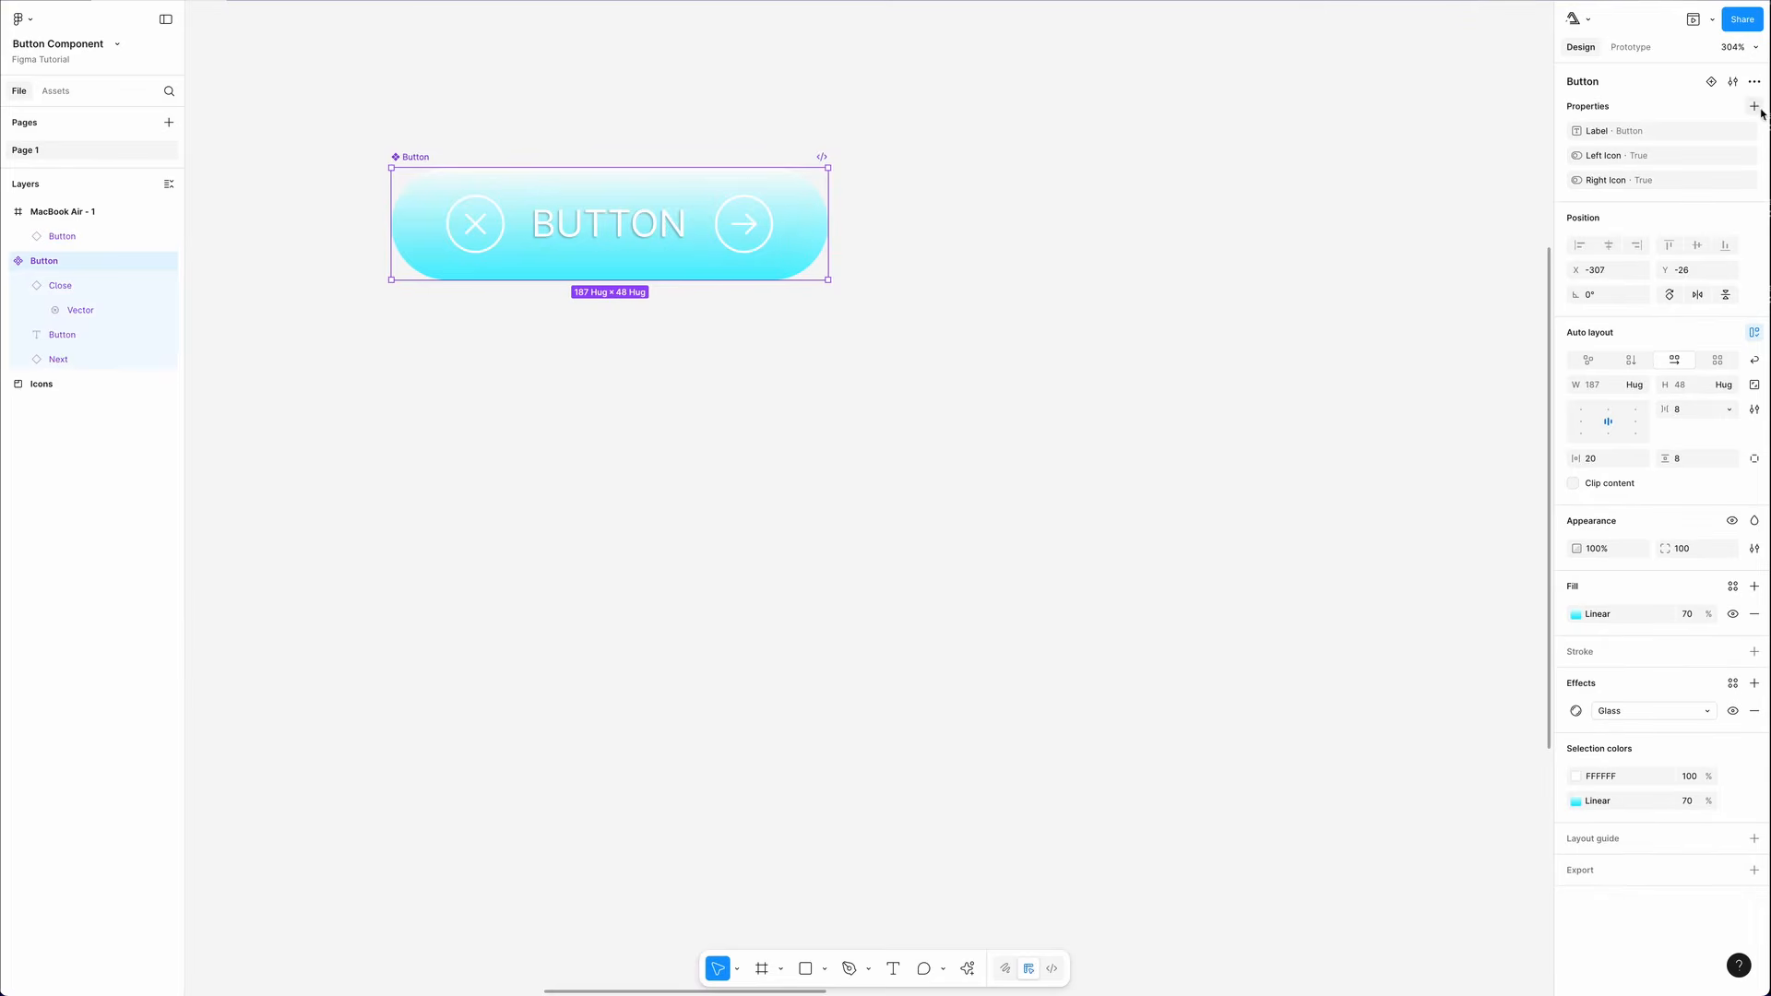
- Examine the icon components in the Icons frame
left_click(1756, 108)
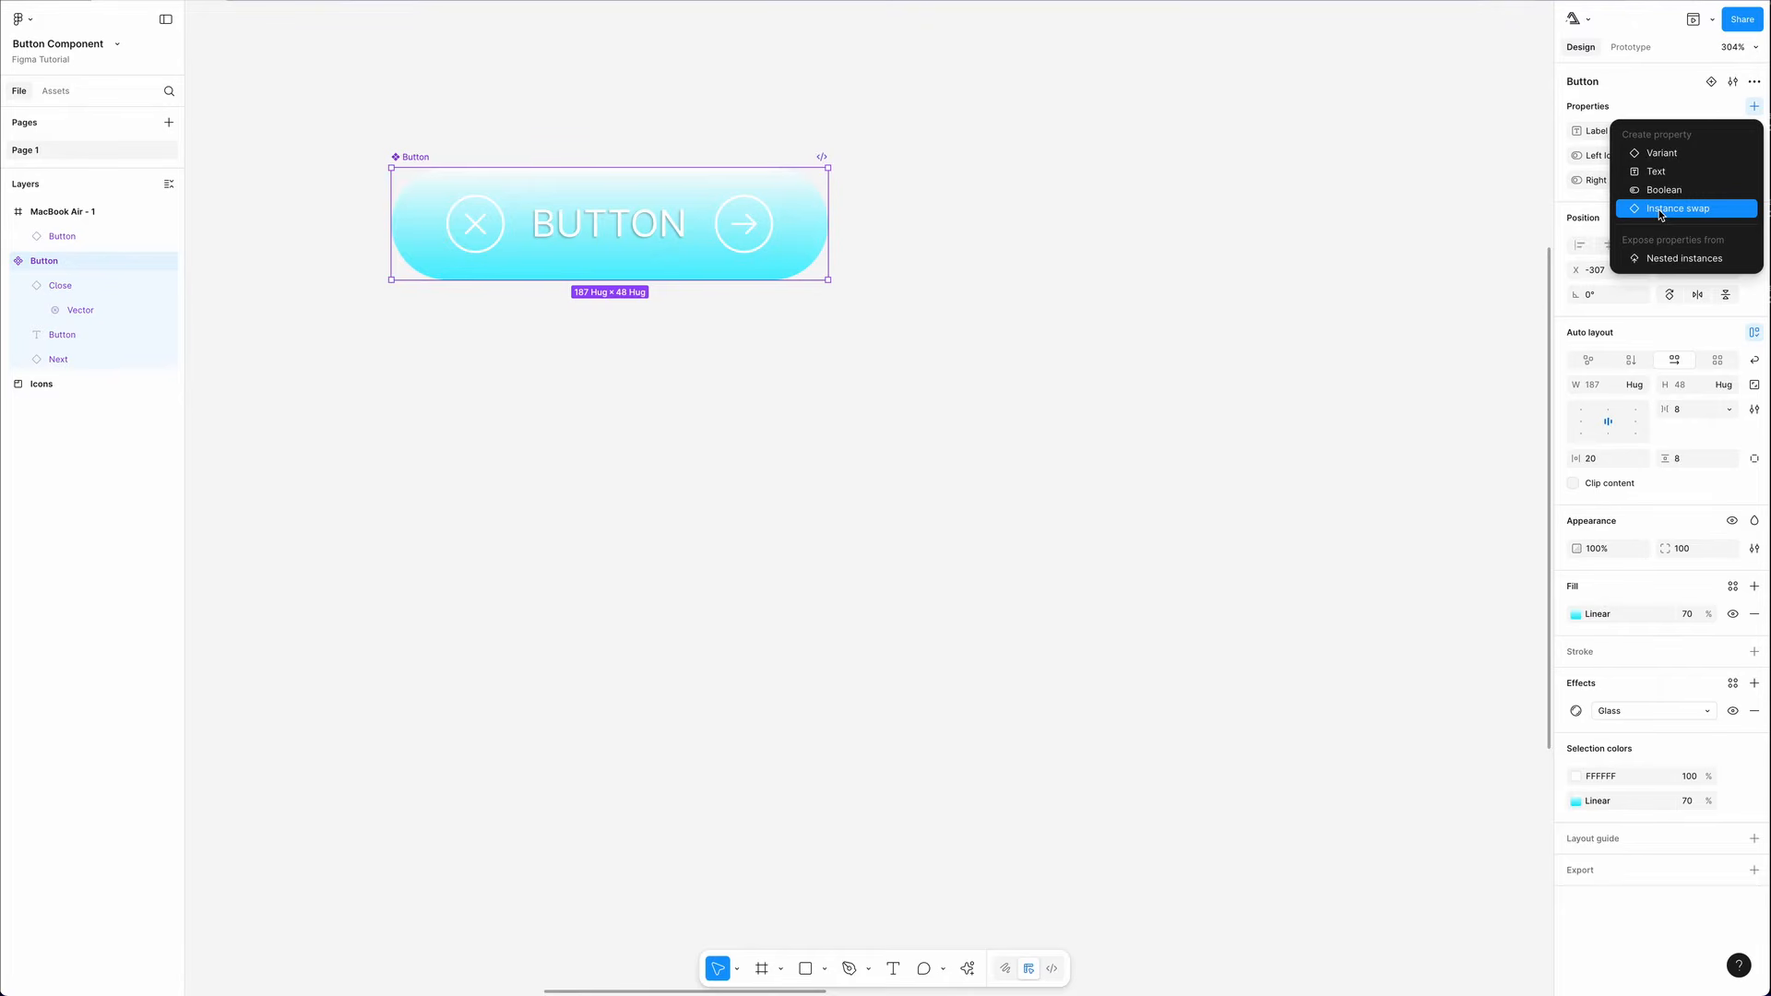
left_click_drag(877, 379, 1704, 415)
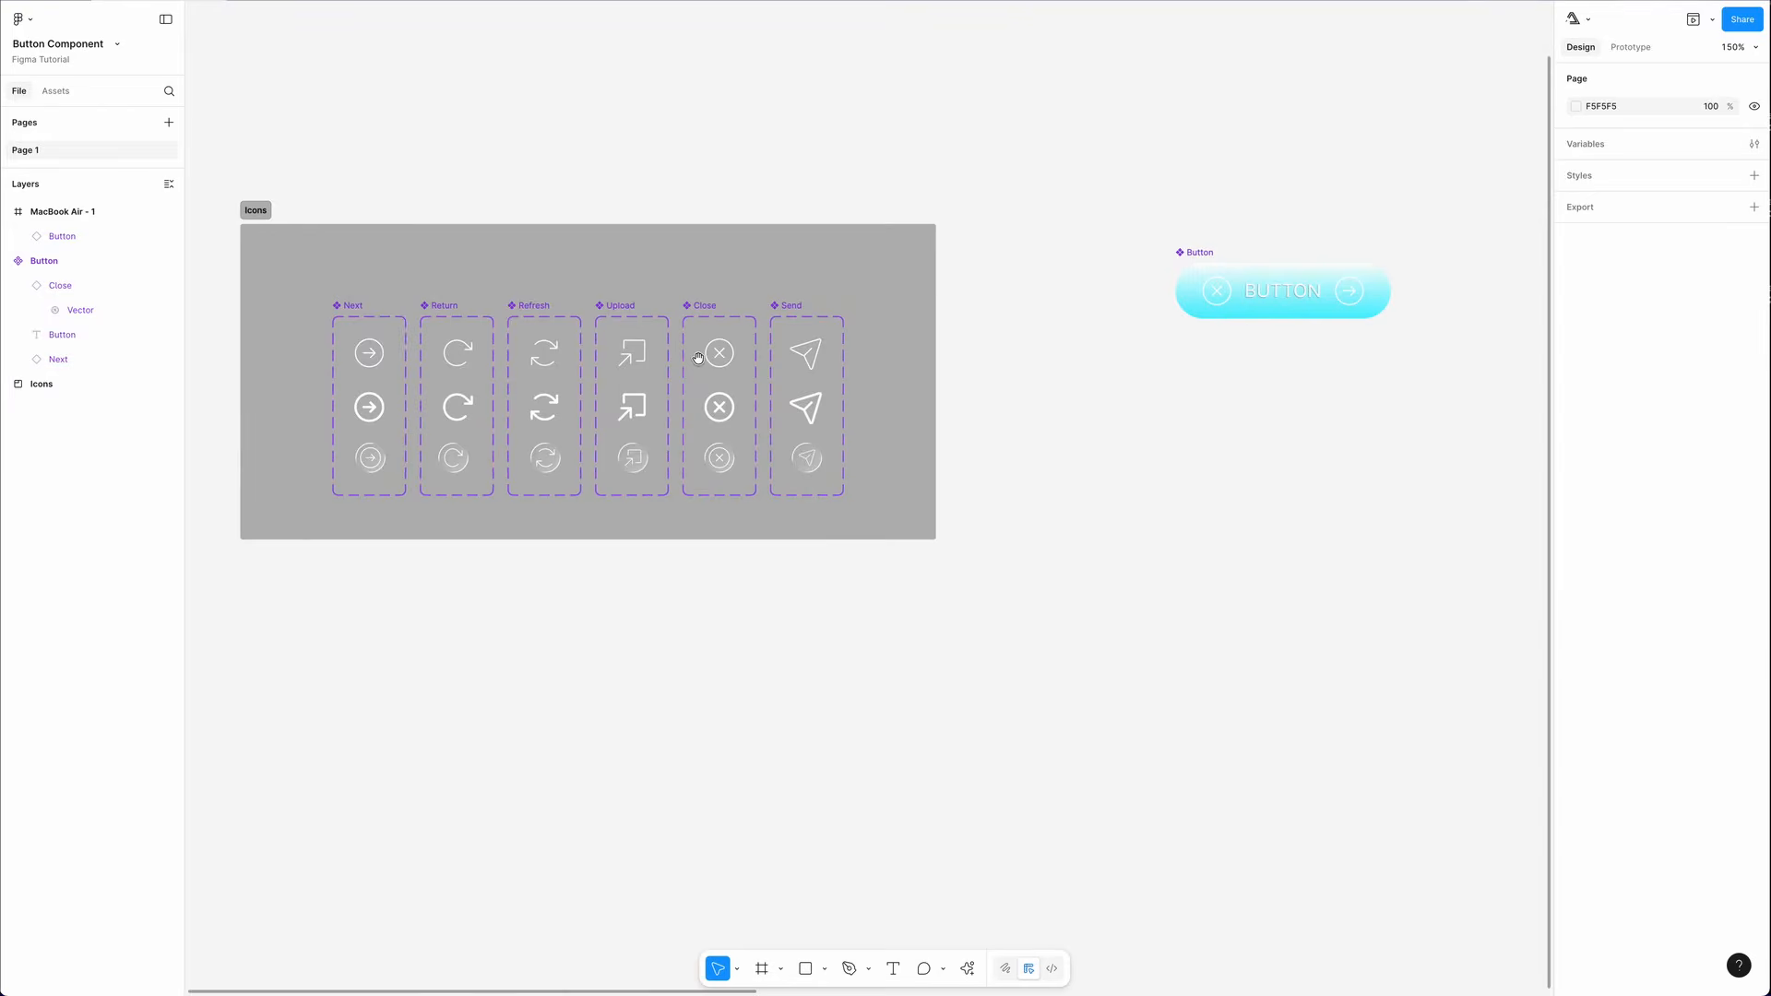
left_click_drag(703, 360, 905, 350)
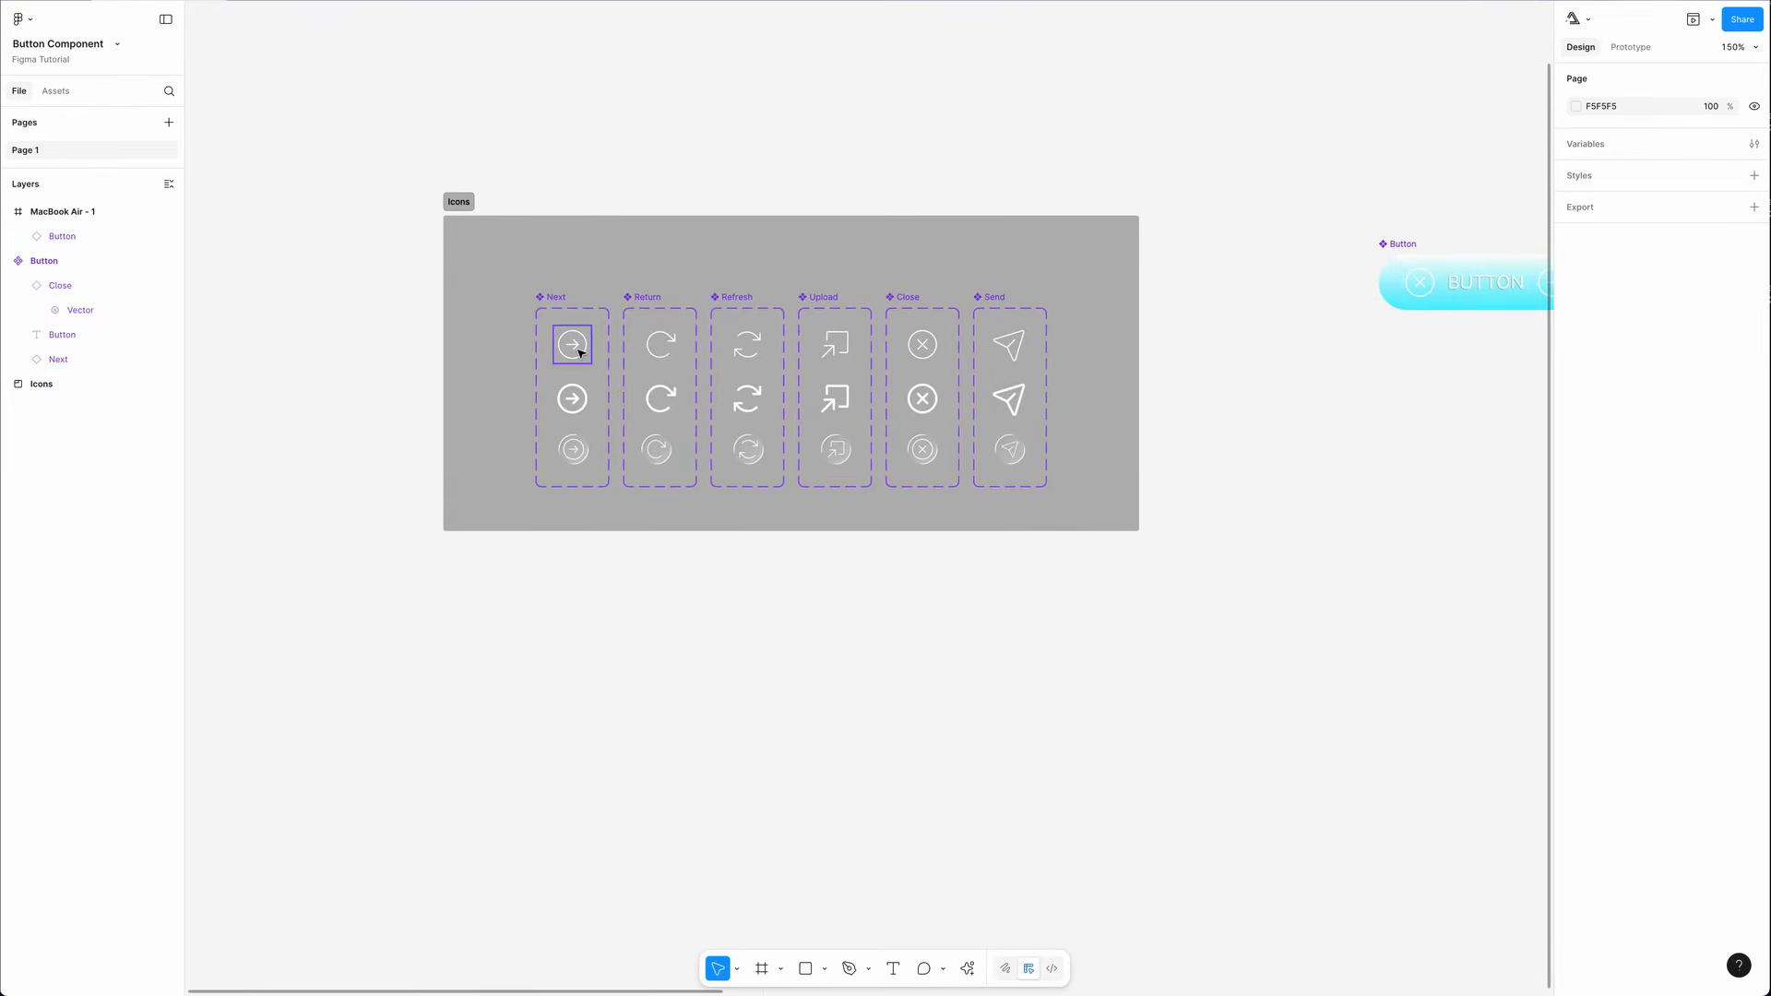
scroll(571, 343, "up", 5)
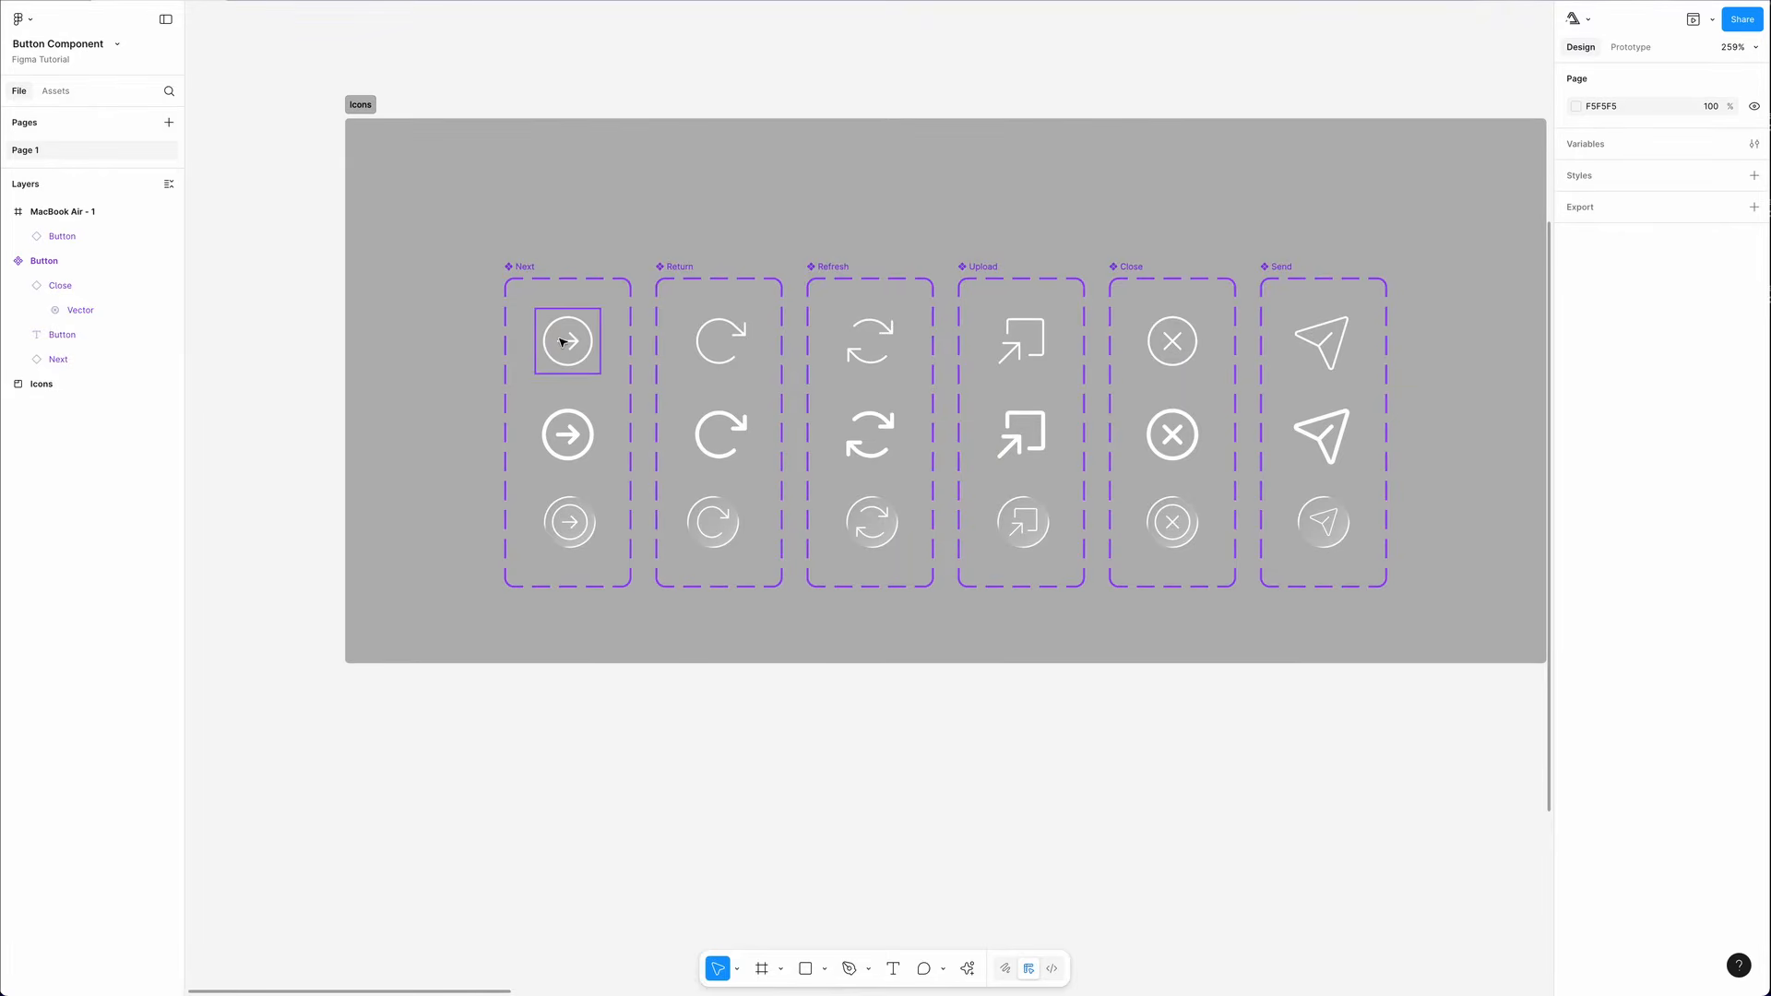
scroll(562, 342, "down", 5)
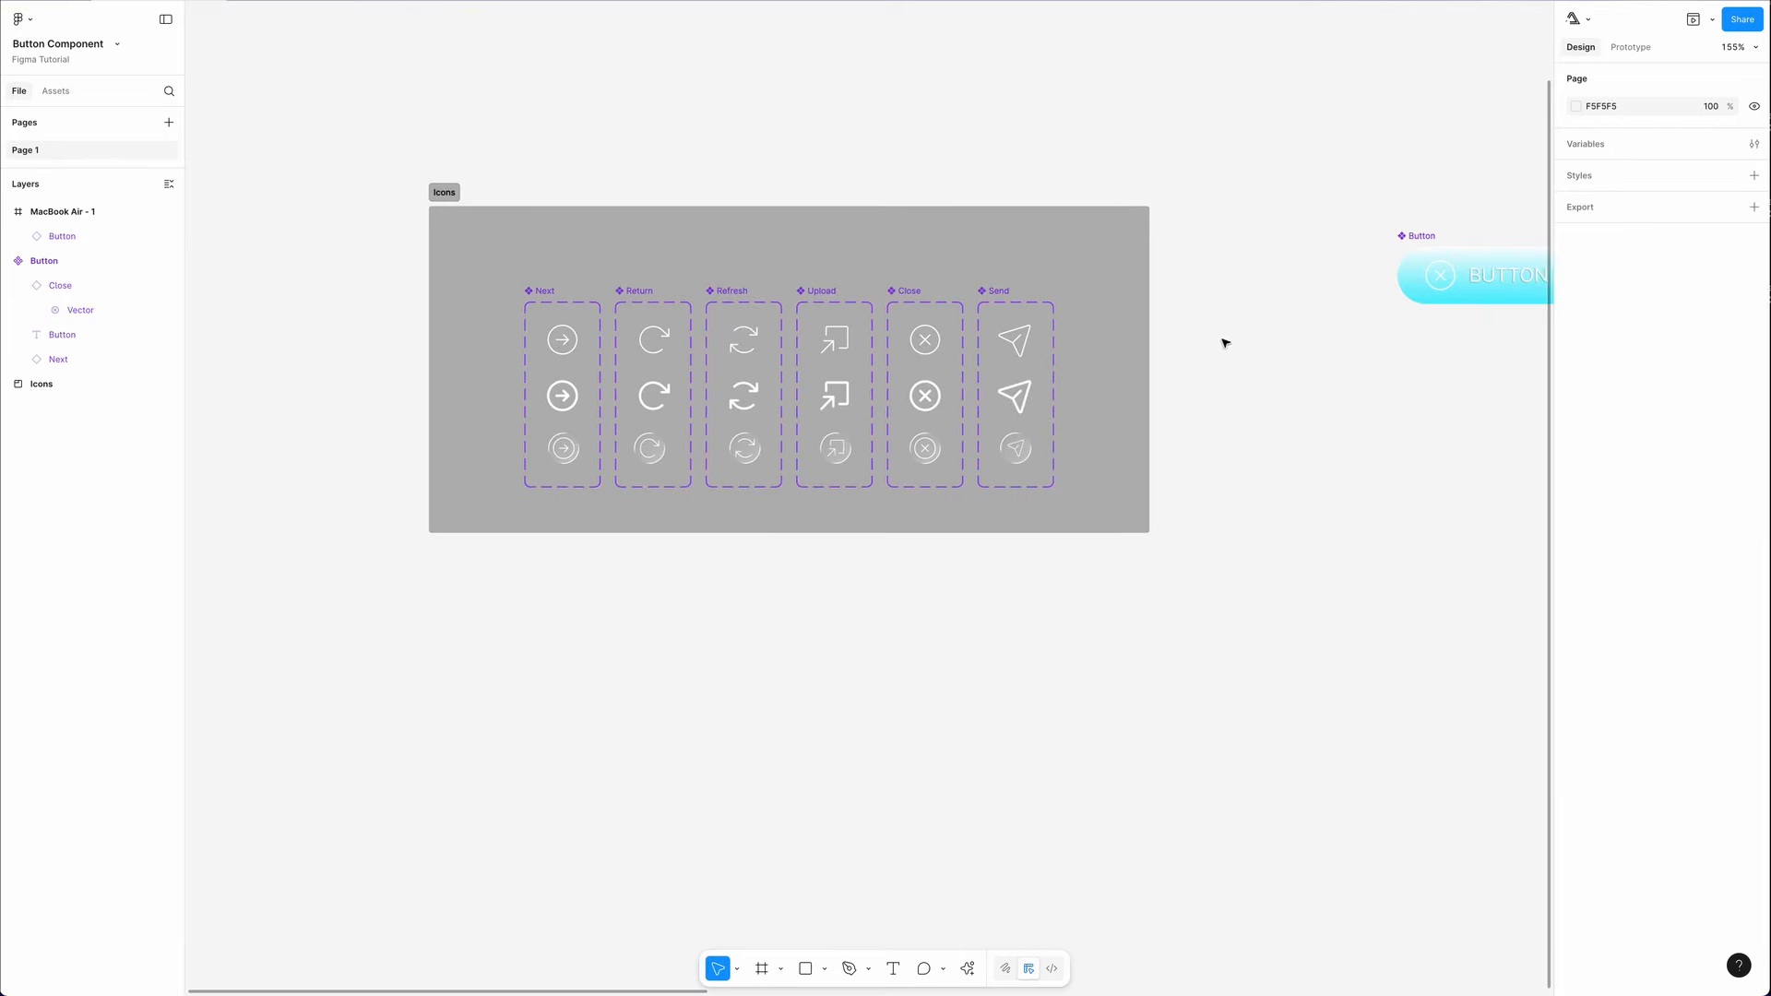
left_click_drag(1430, 368, 784, 355)
scroll(812, 274, "up", 10)
- Add an instance swap property named Icon to the Button component with Close as its value
left_click(428, 205)
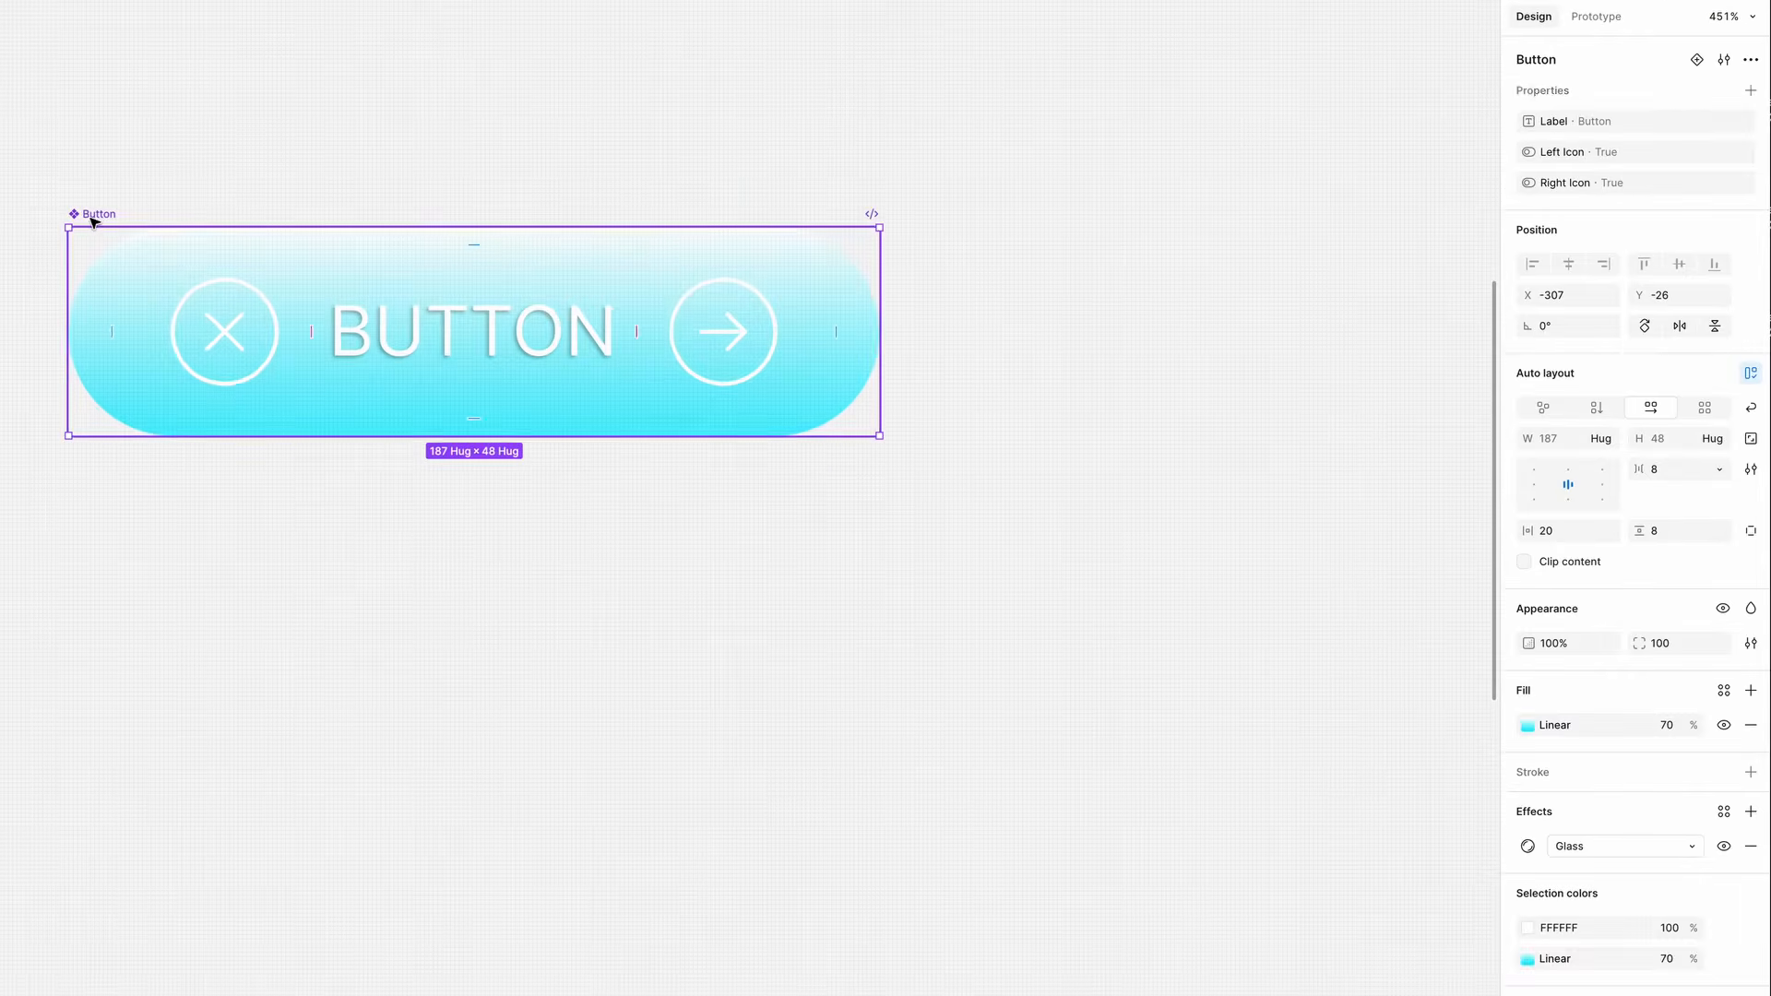
left_click(1750, 90)
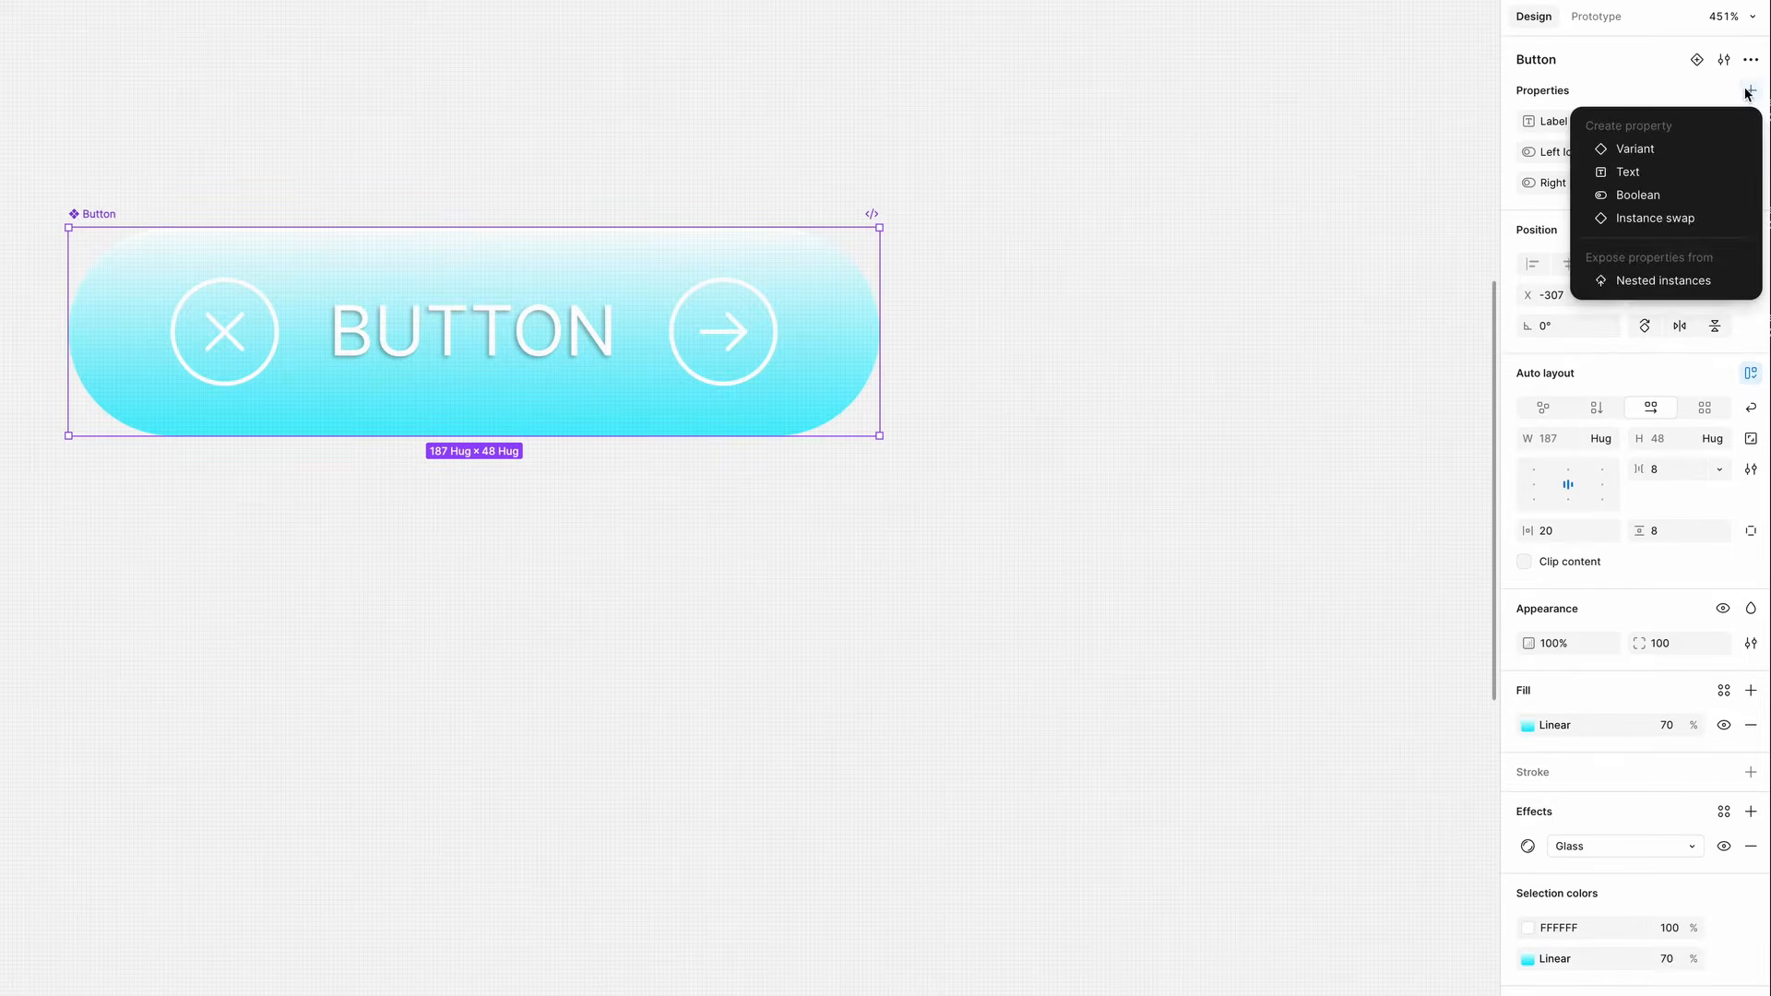
left_click(1674, 220)
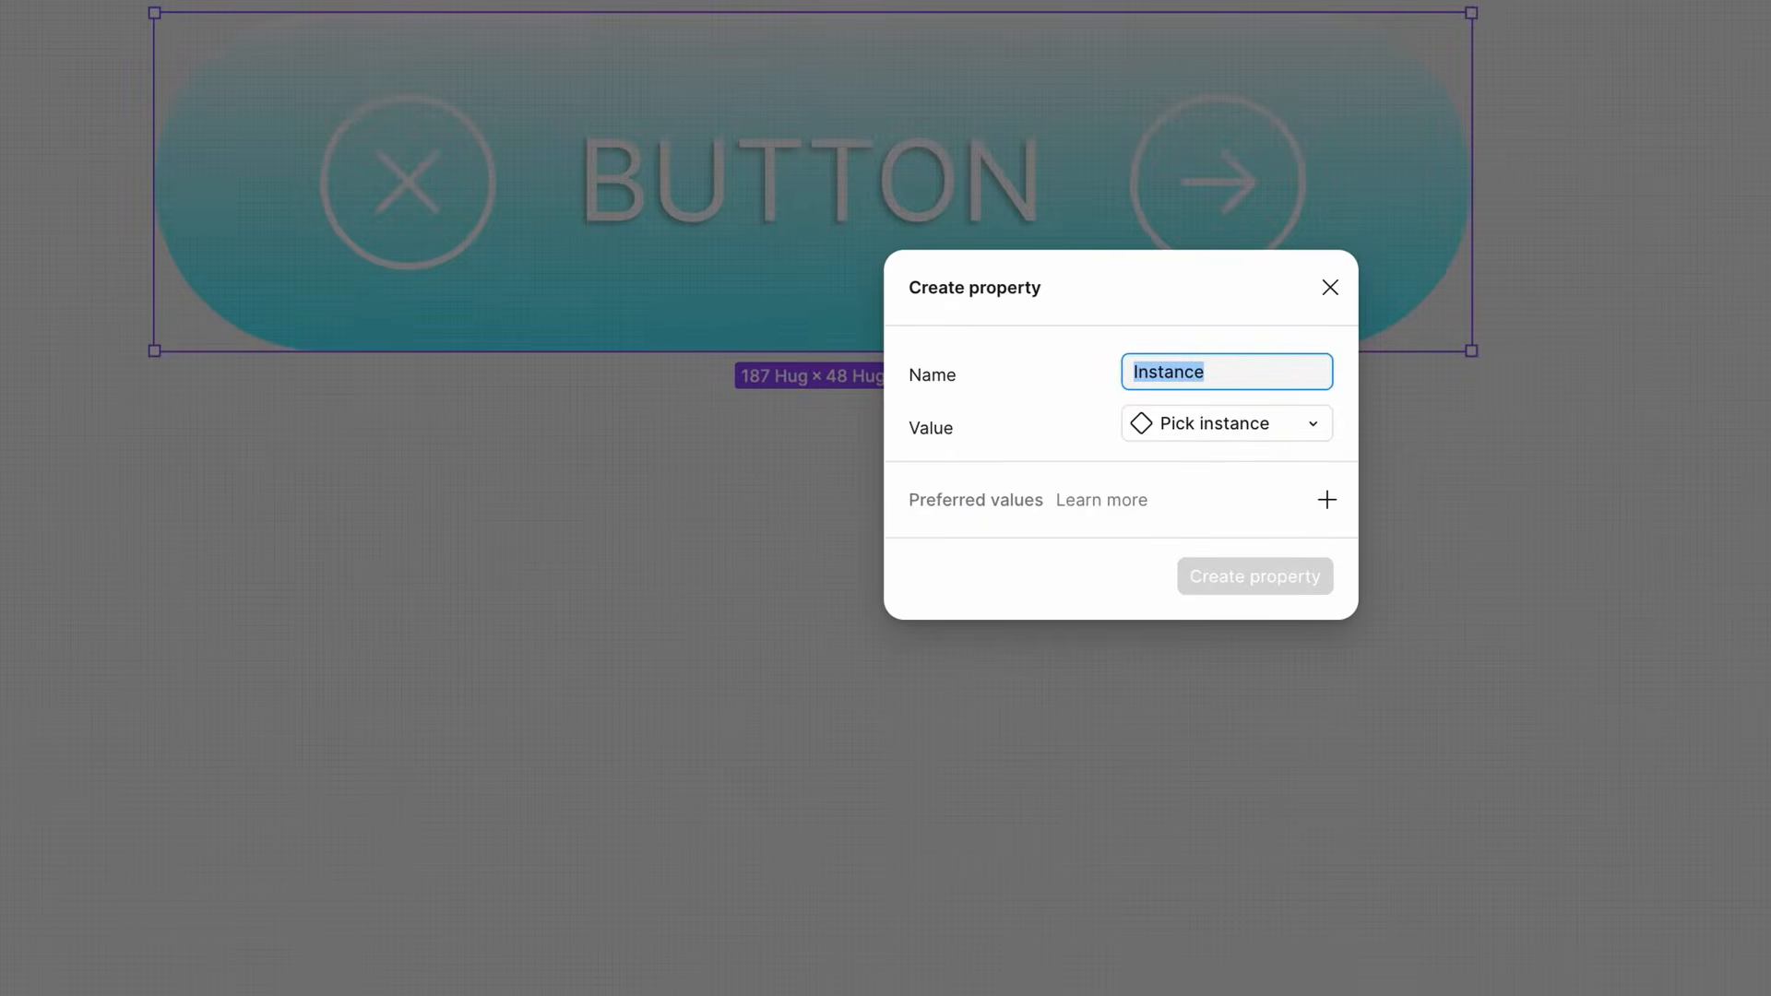
type("Icon")
left_click(1155, 423)
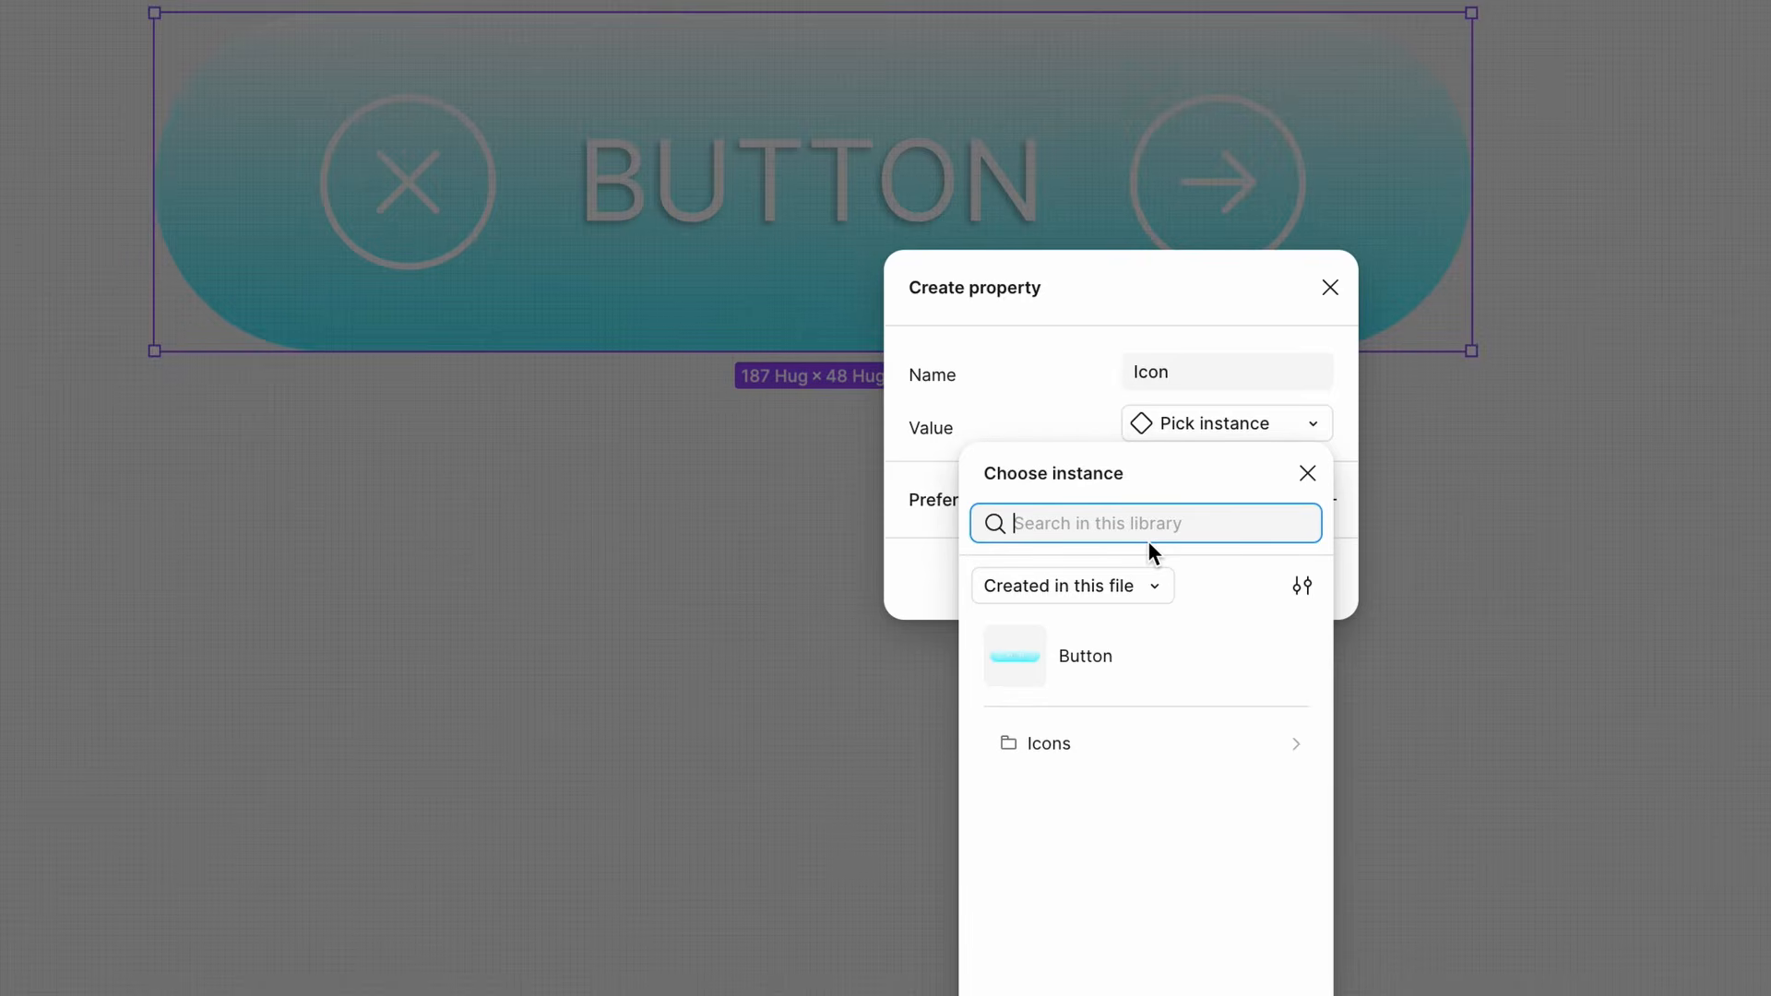
left_click(1070, 747)
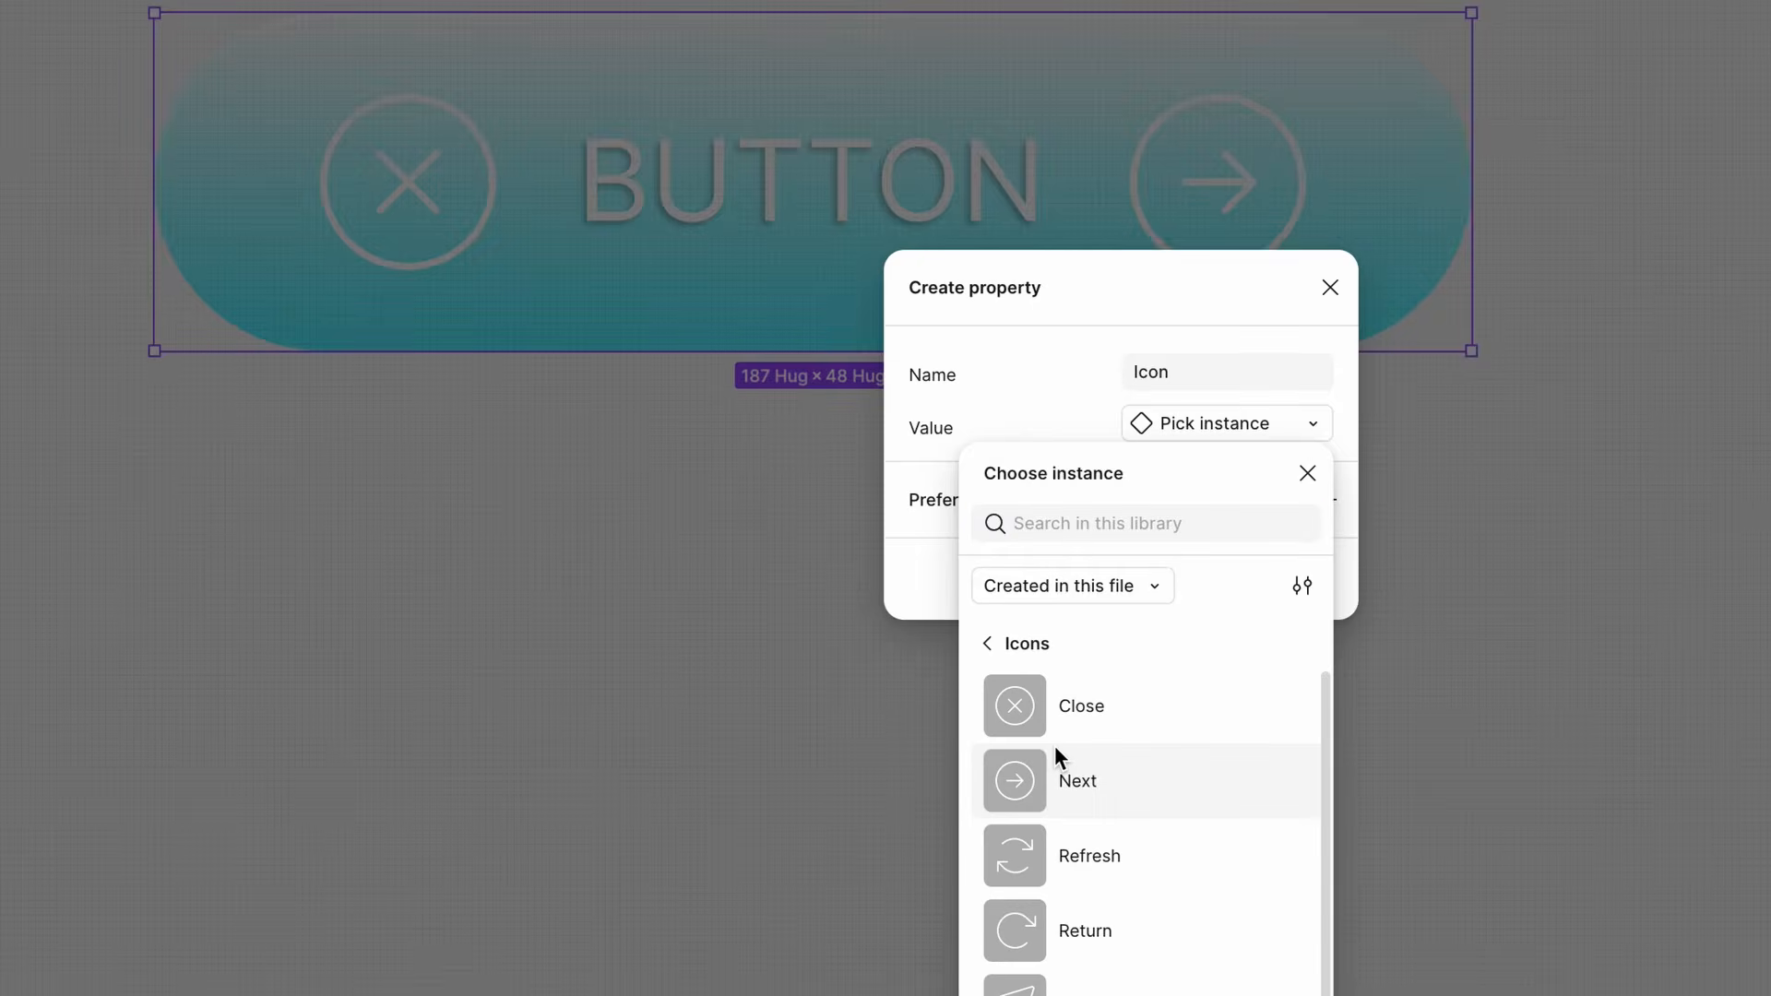
left_click(1030, 704)
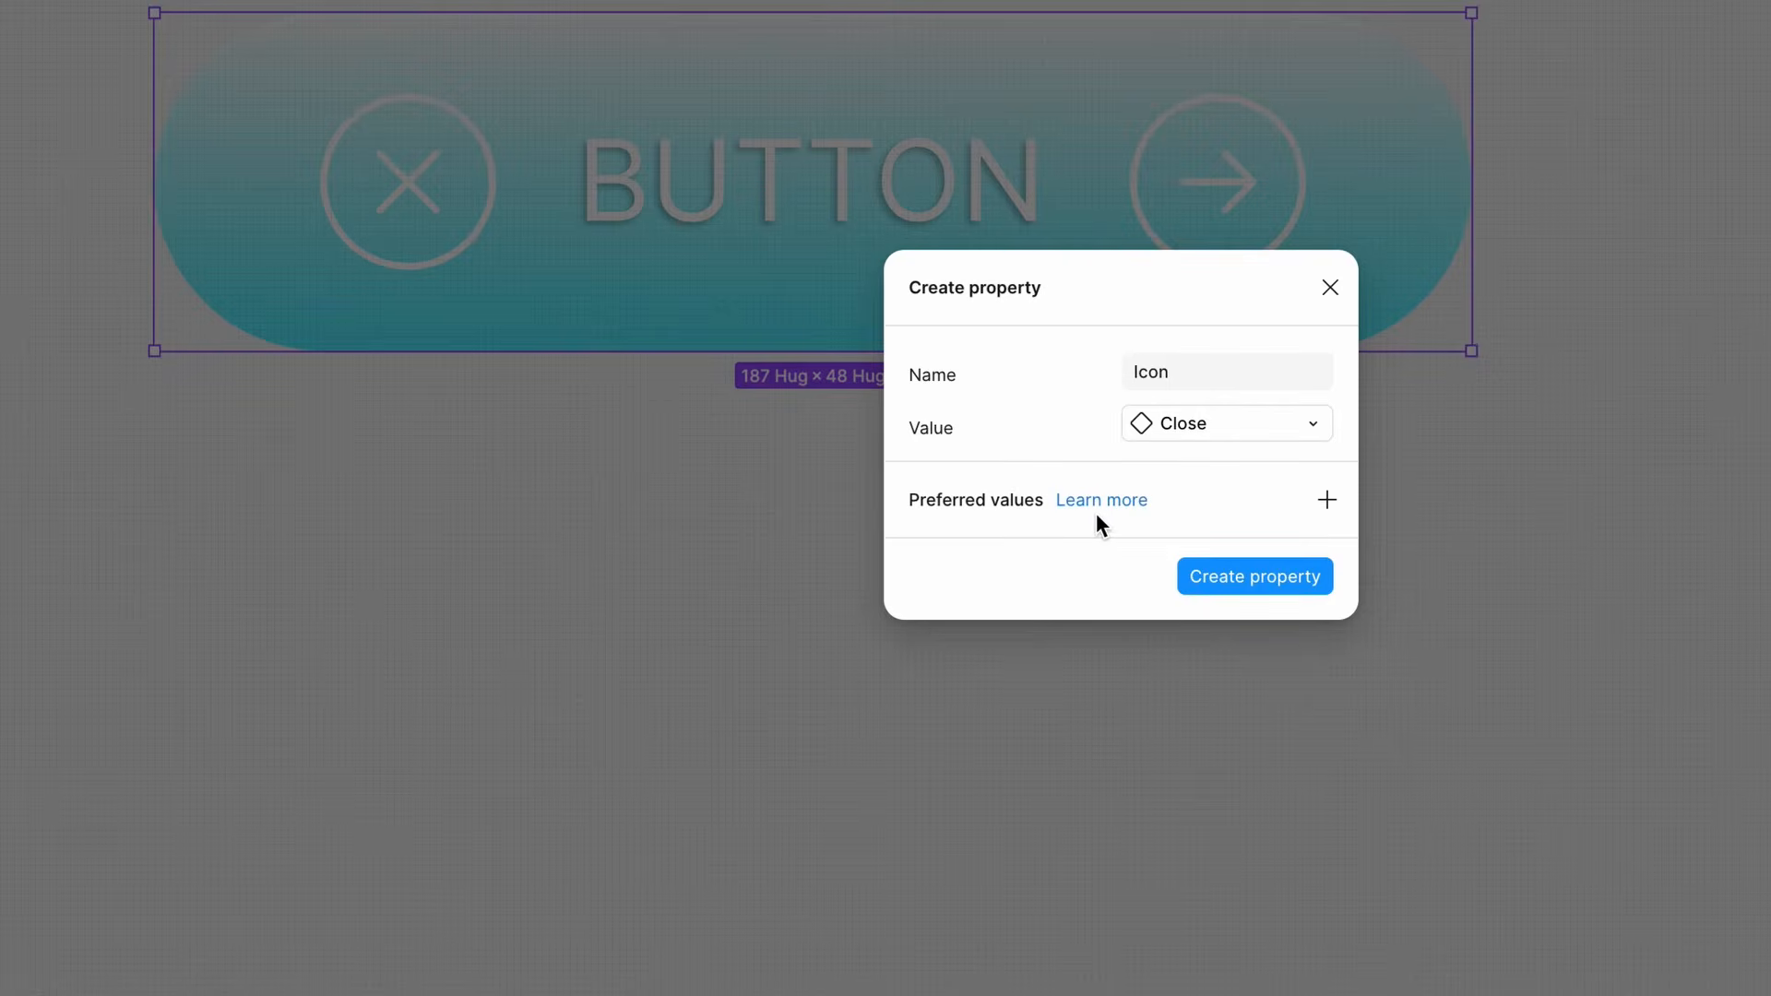
- Add preferred values from the Icons set such as Refresh, Return, Send and Upload, and create the property
left_click(1328, 503)
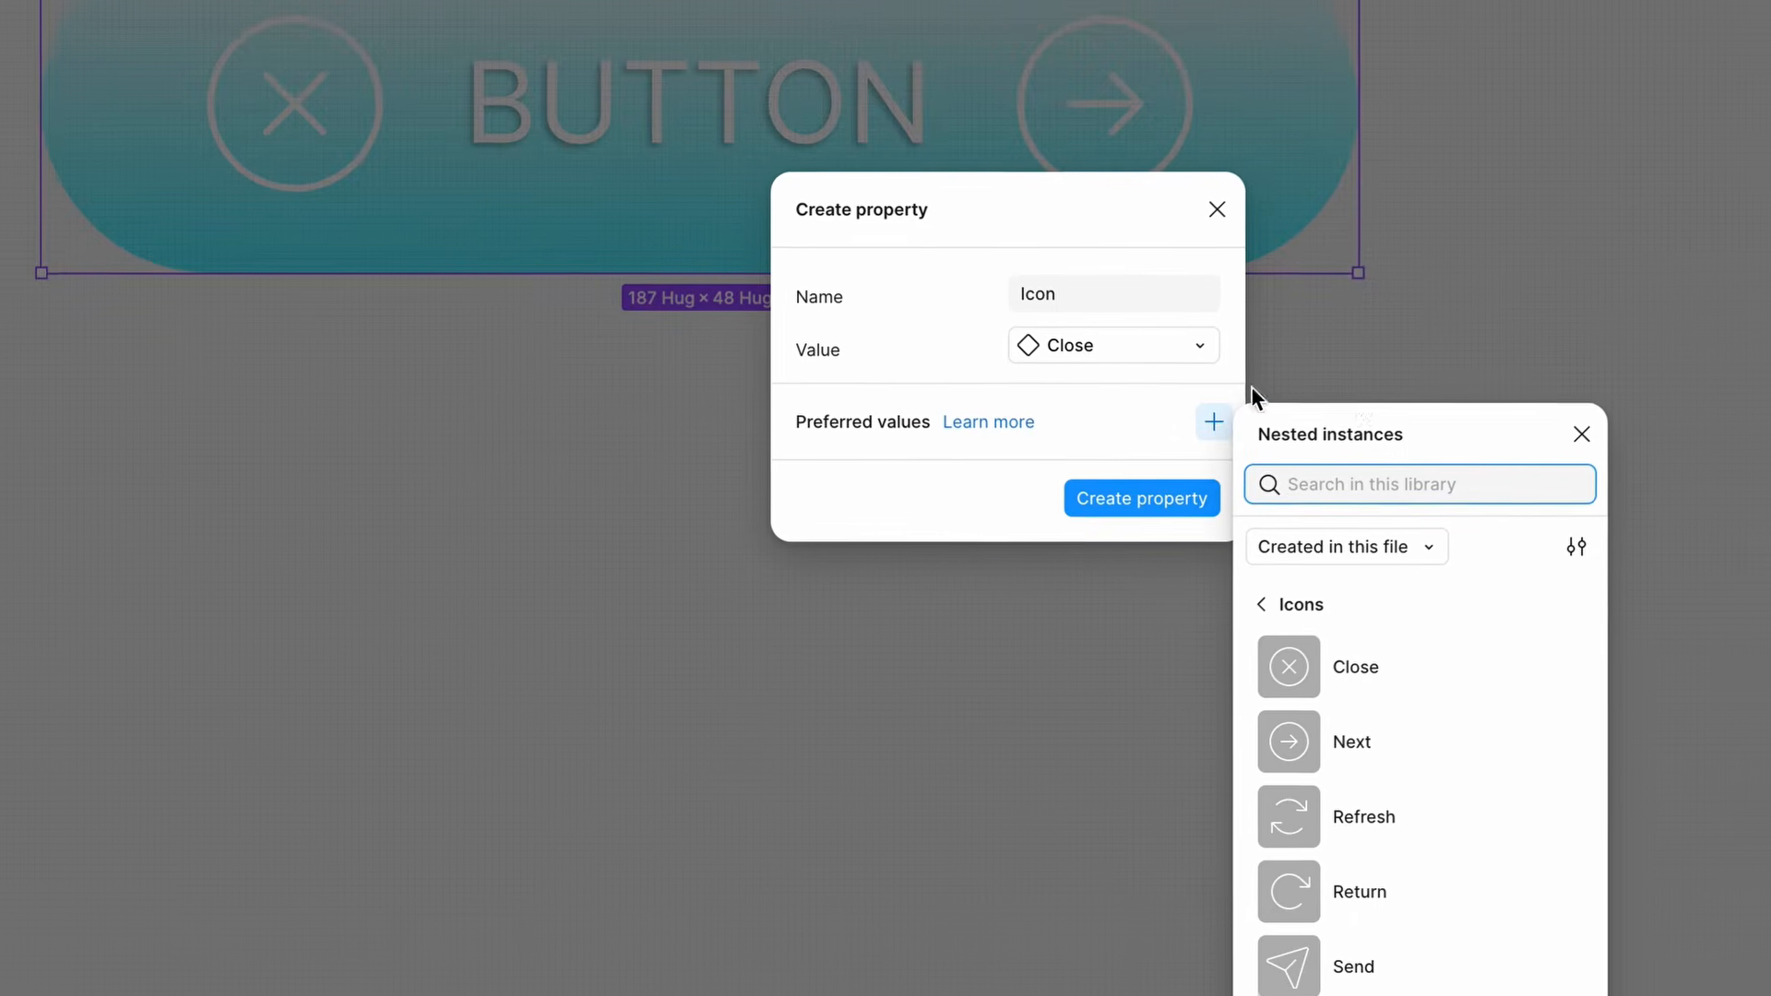
scroll(1225, 839, "down", 1)
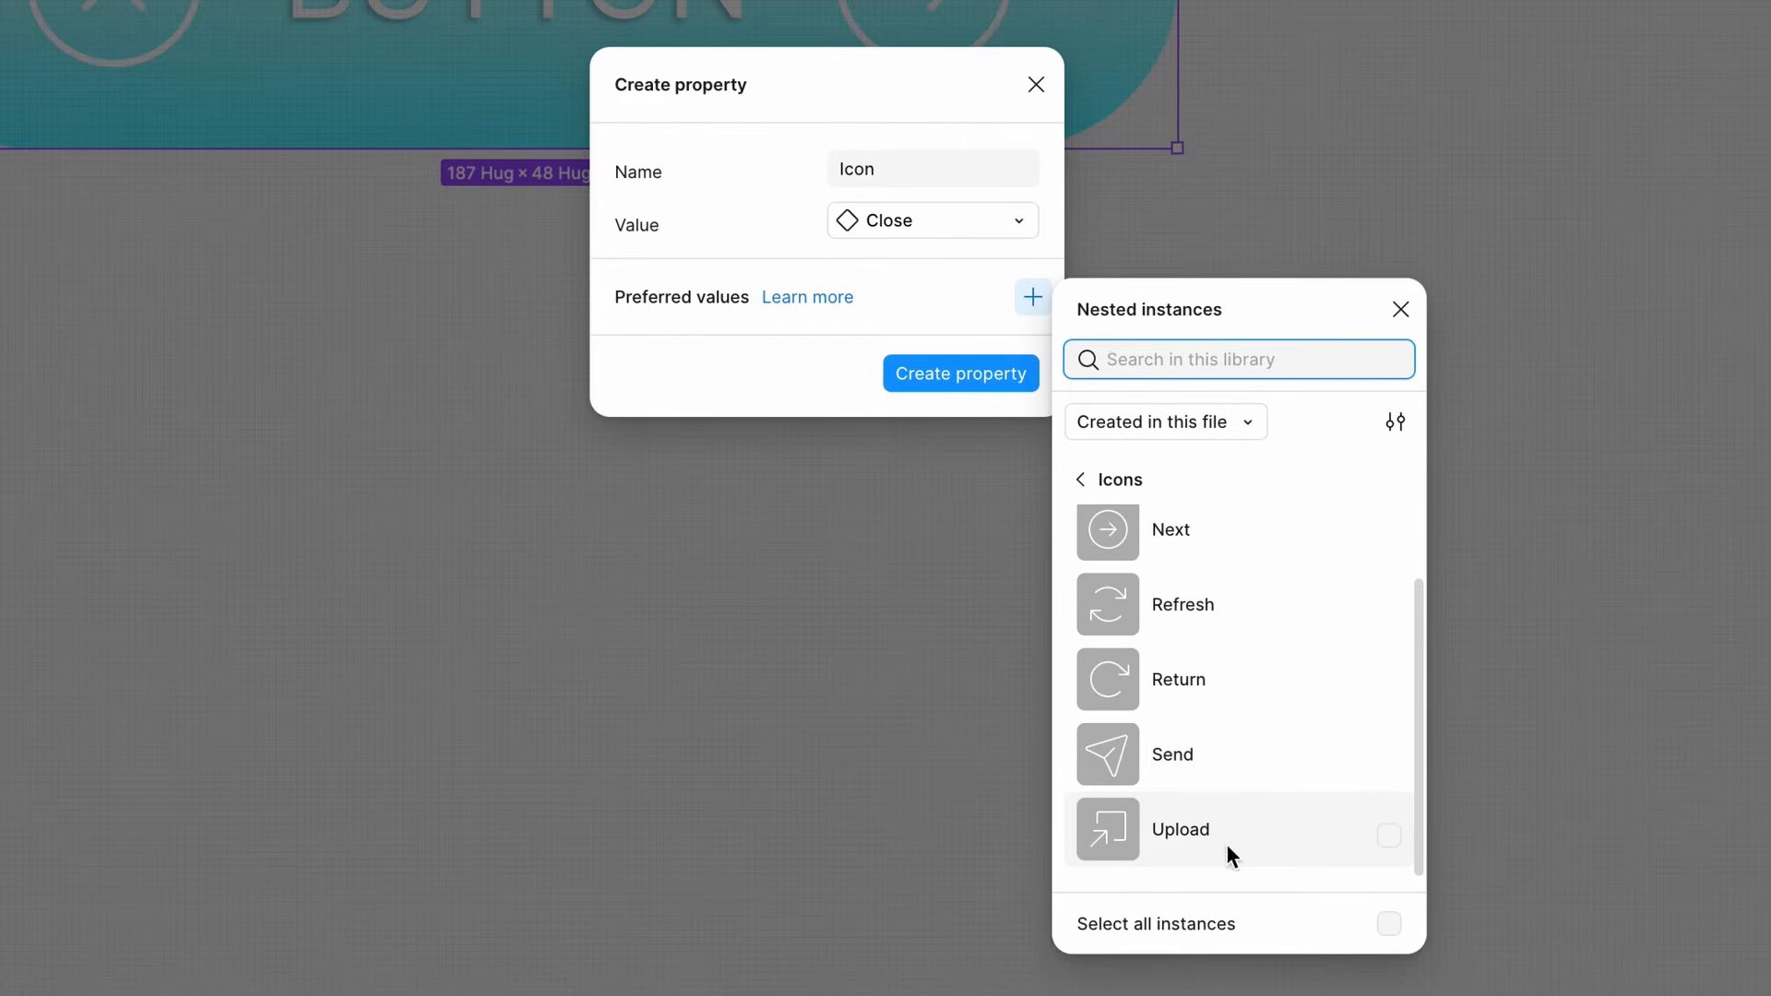
left_click(1222, 830)
left_click(1217, 756)
left_click(1228, 680)
left_click(1236, 604)
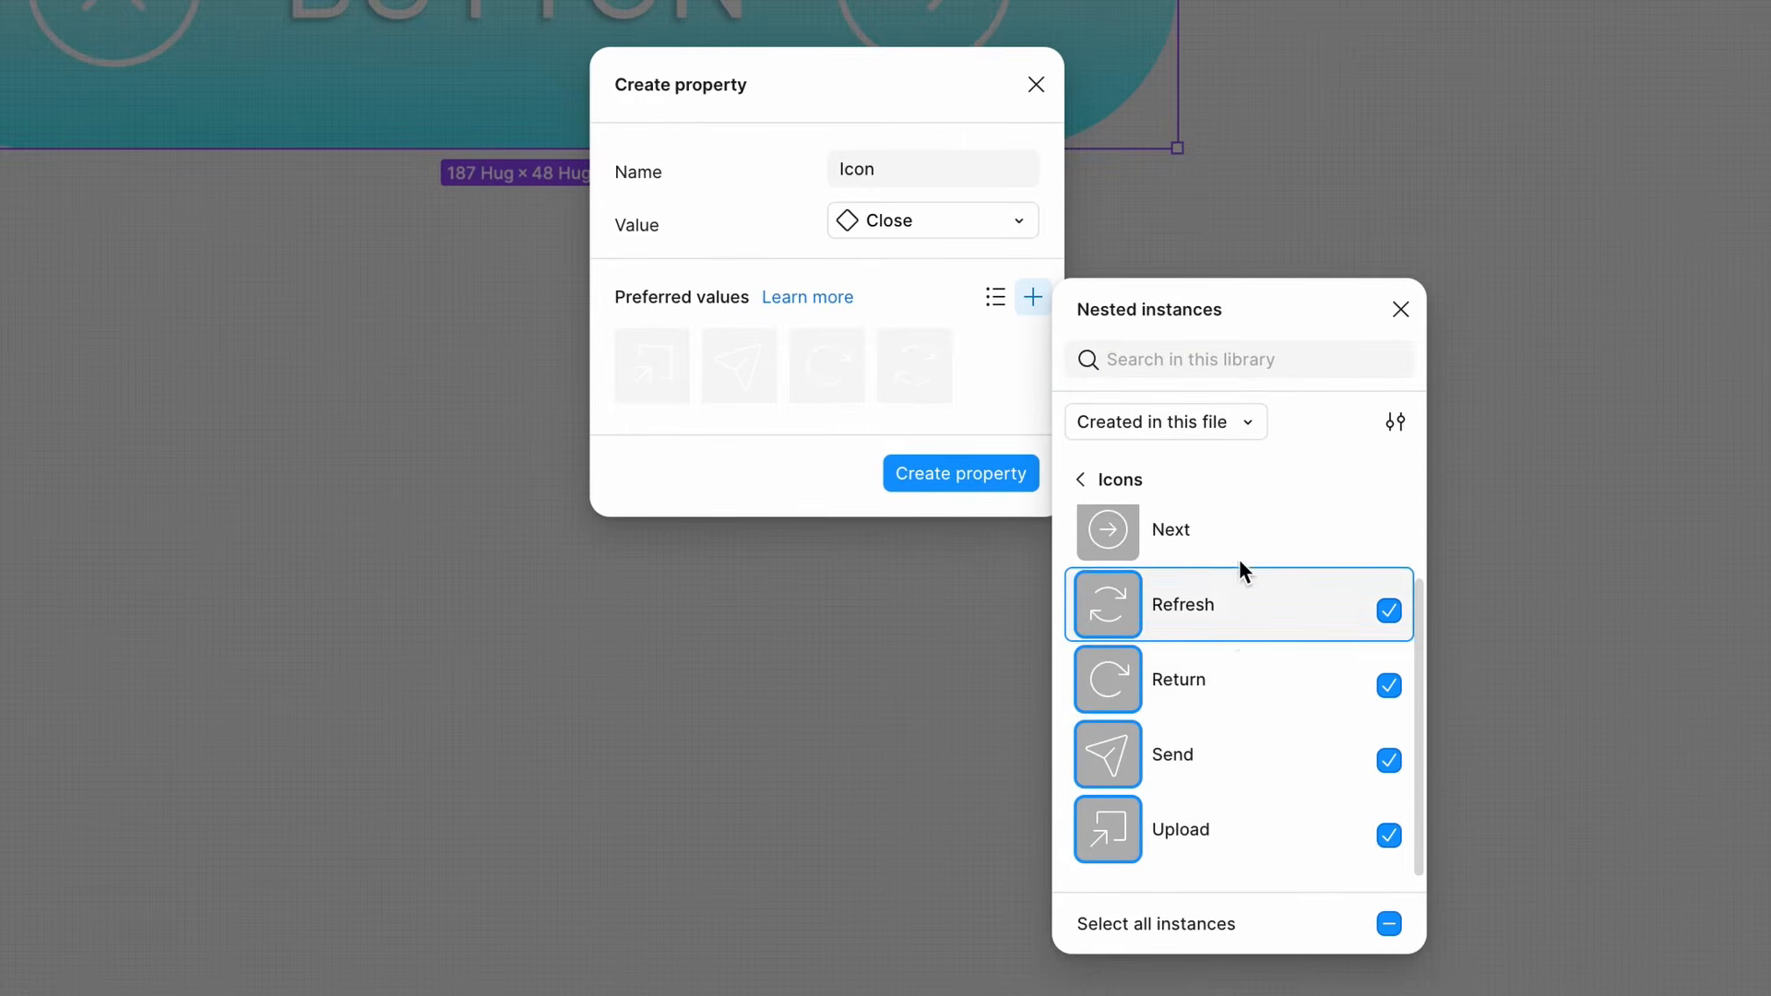
left_click(1238, 556)
scroll(1239, 635, "up", 1)
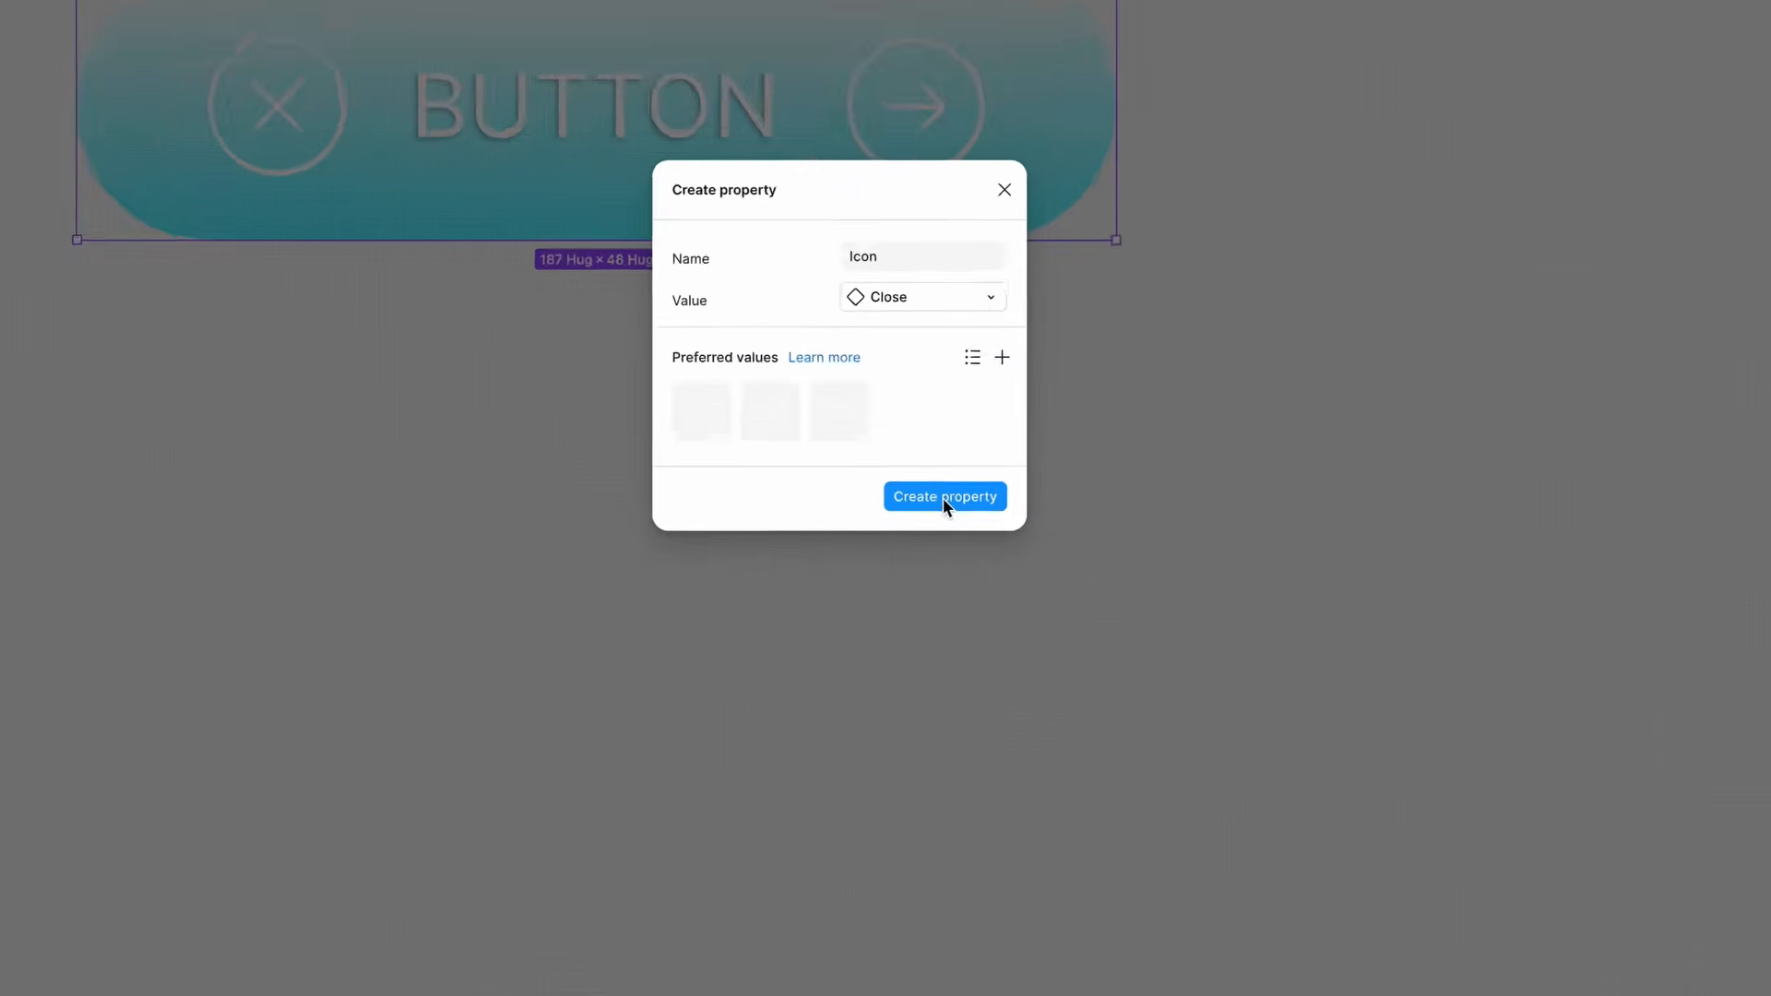
left_click(960, 474)
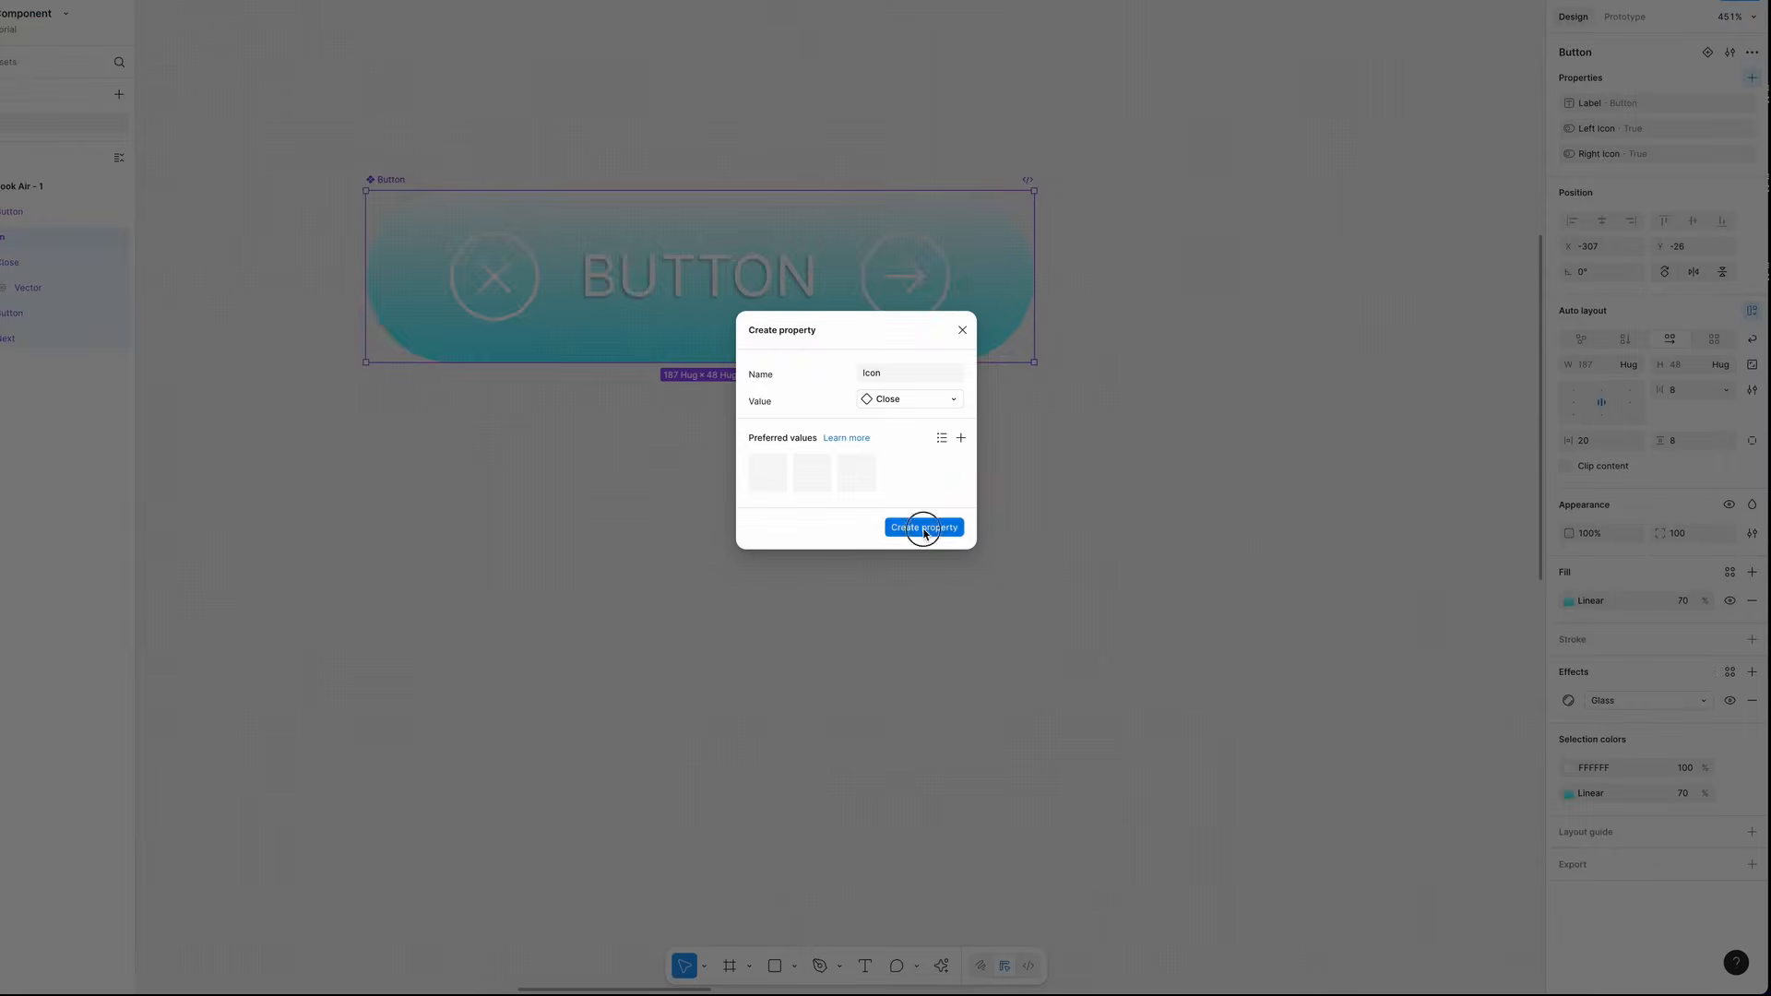
- Inspect the left icon and the Left Icon Swap property settings on the Button component
scroll(677, 489, "down", 1)
scroll(599, 387, "left", 1)
left_click(525, 286)
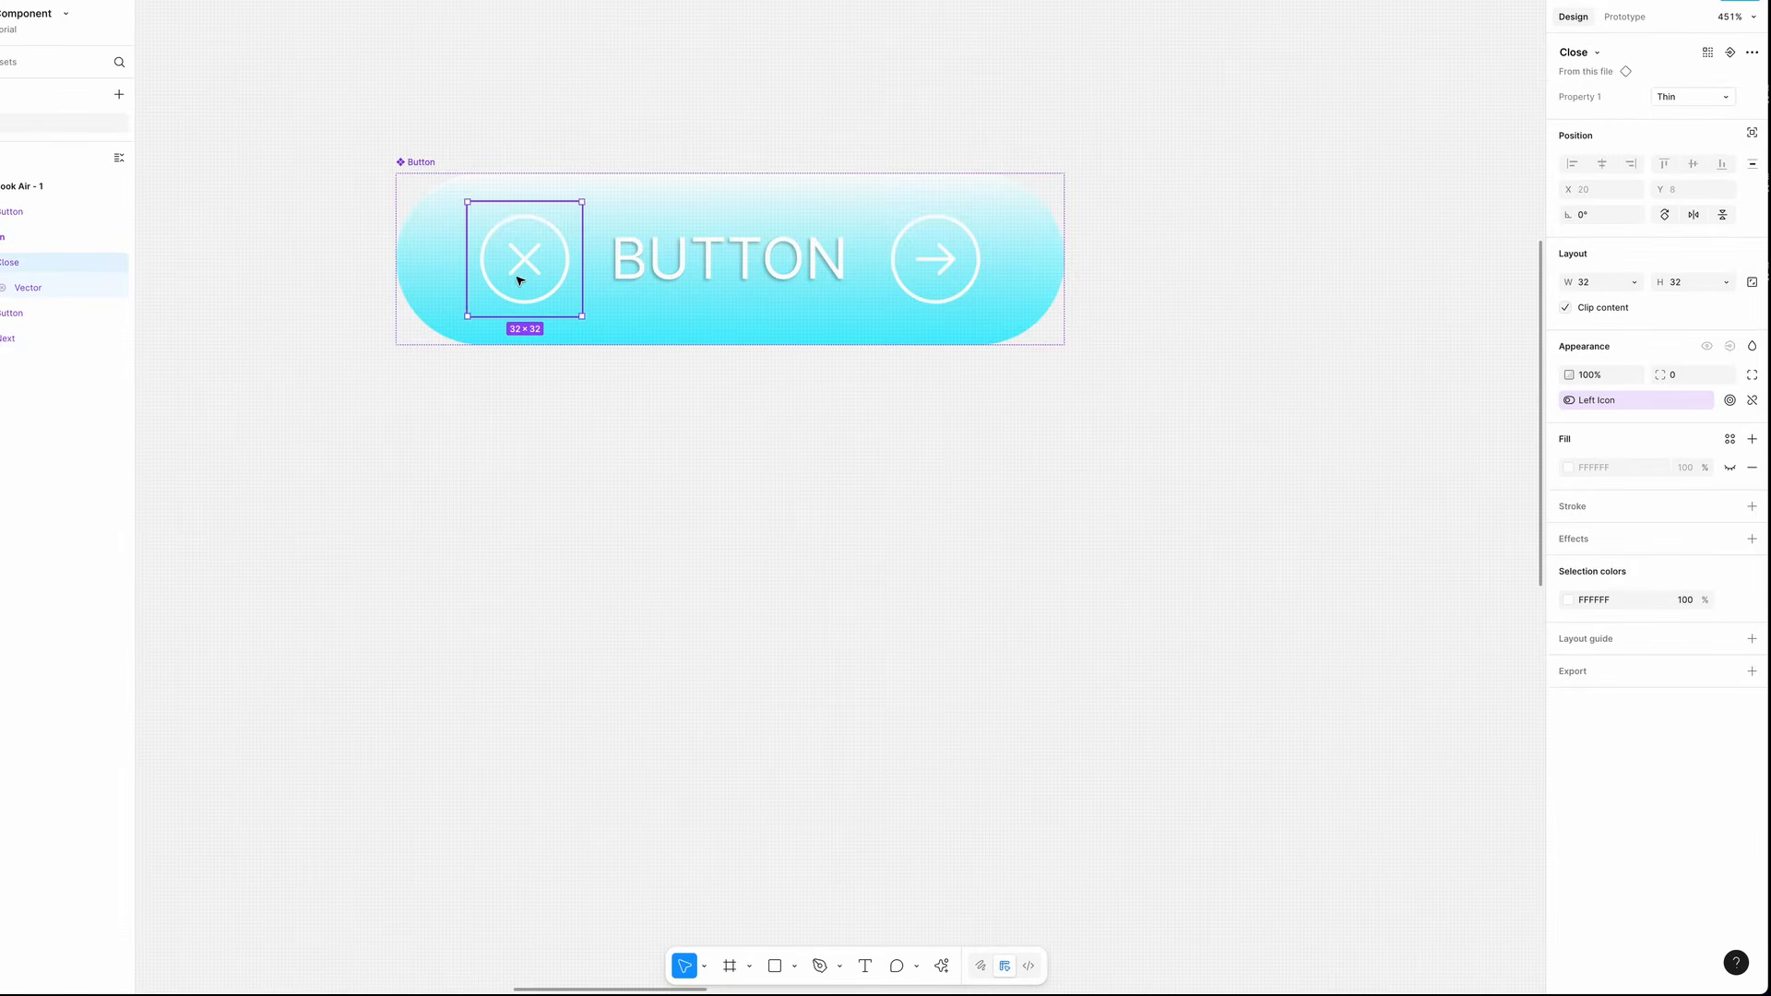
key("Escape")
left_click(1729, 179)
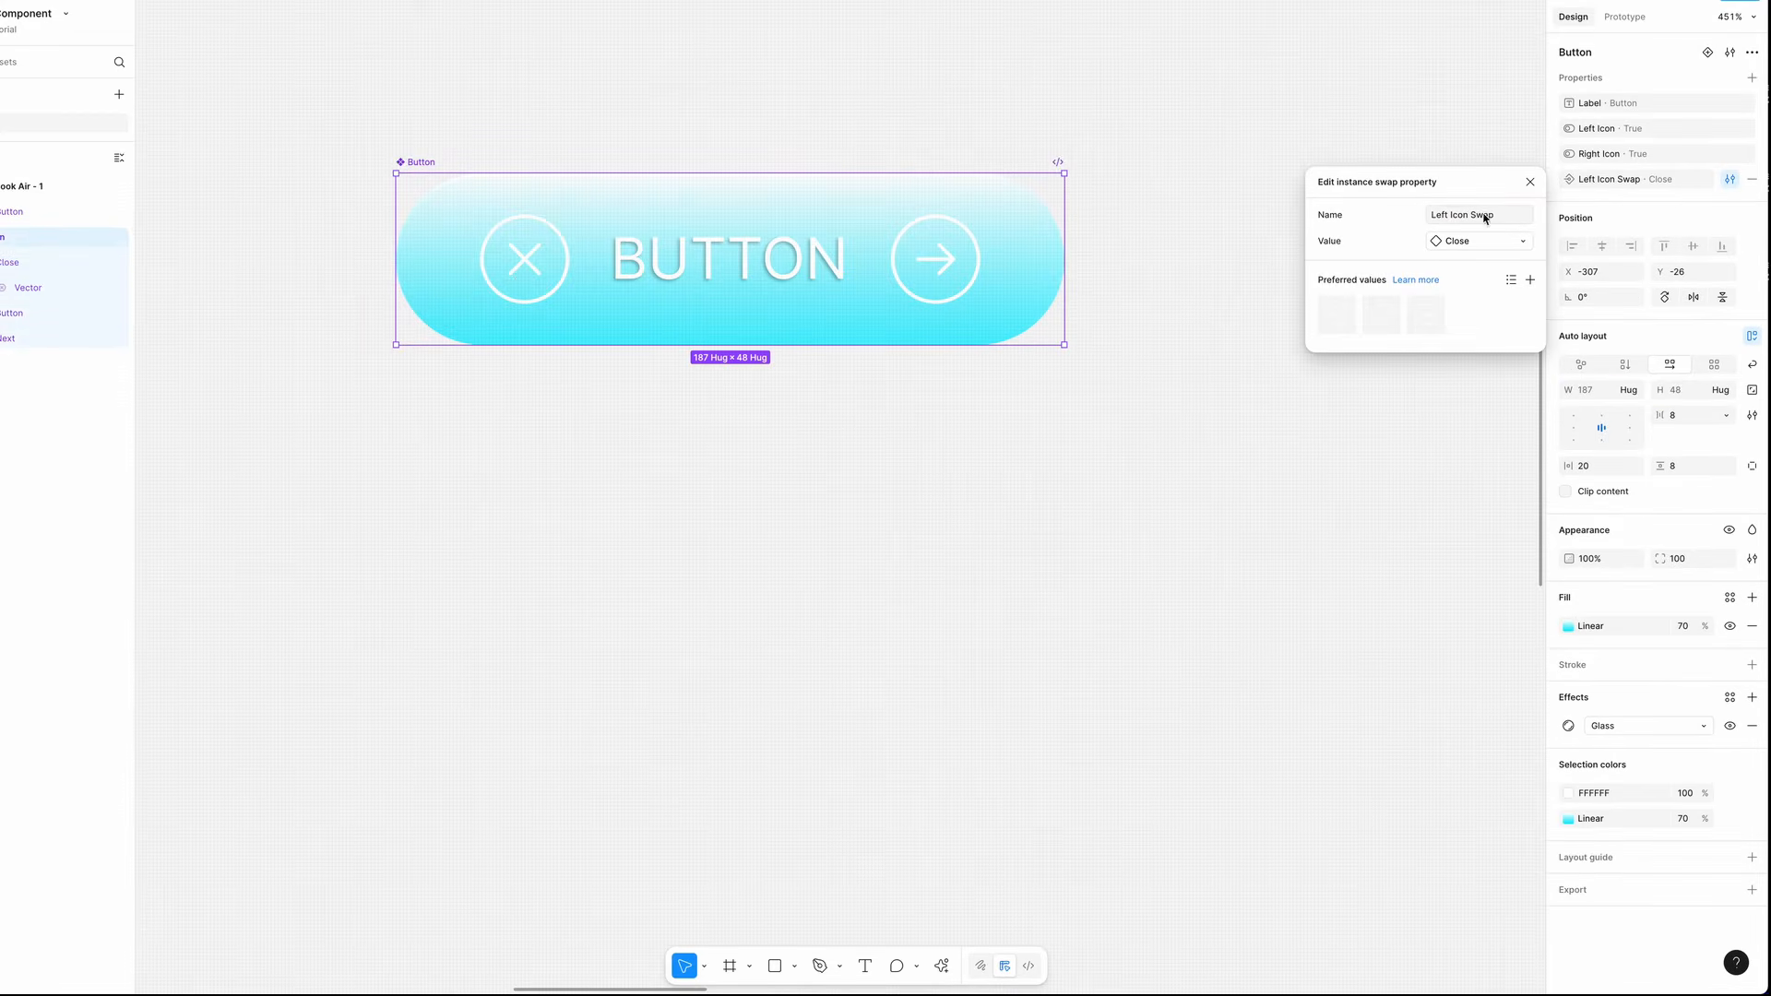
left_click(1530, 182)
- Add an instance swap property named Right Icon Swap with Next as value and Next, Refresh and Send as preferred values
left_click(1751, 78)
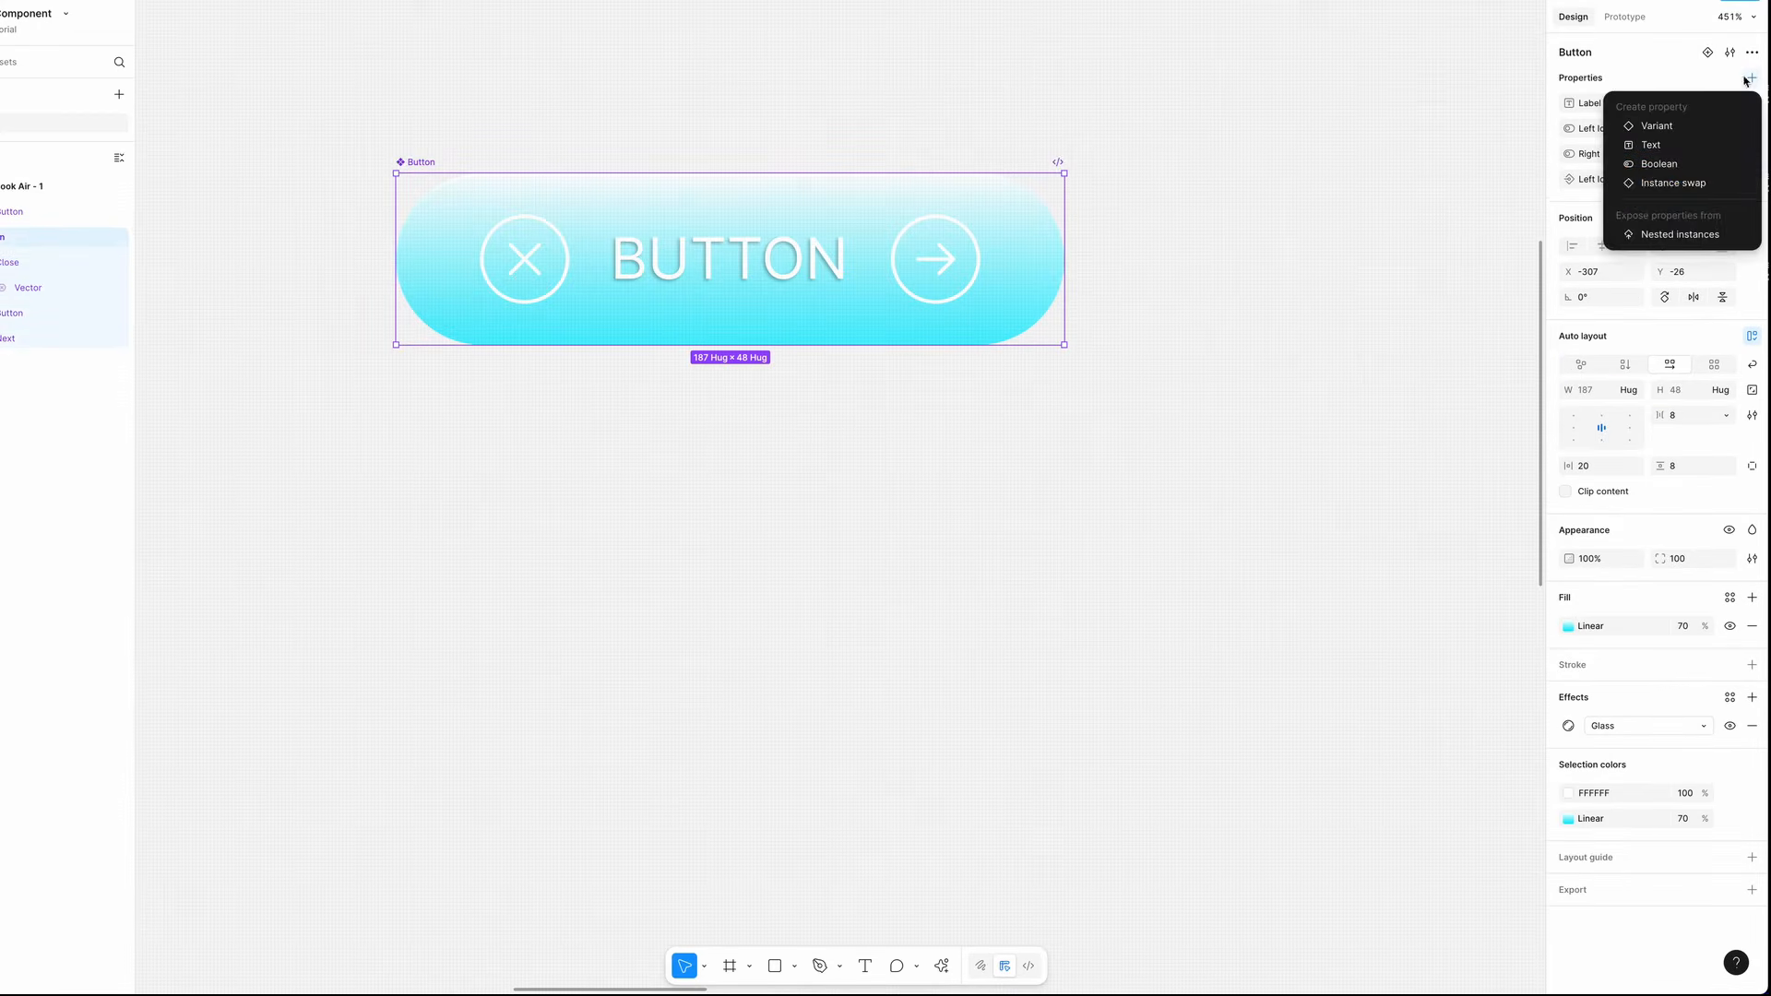
left_click(1673, 183)
left_click(918, 398)
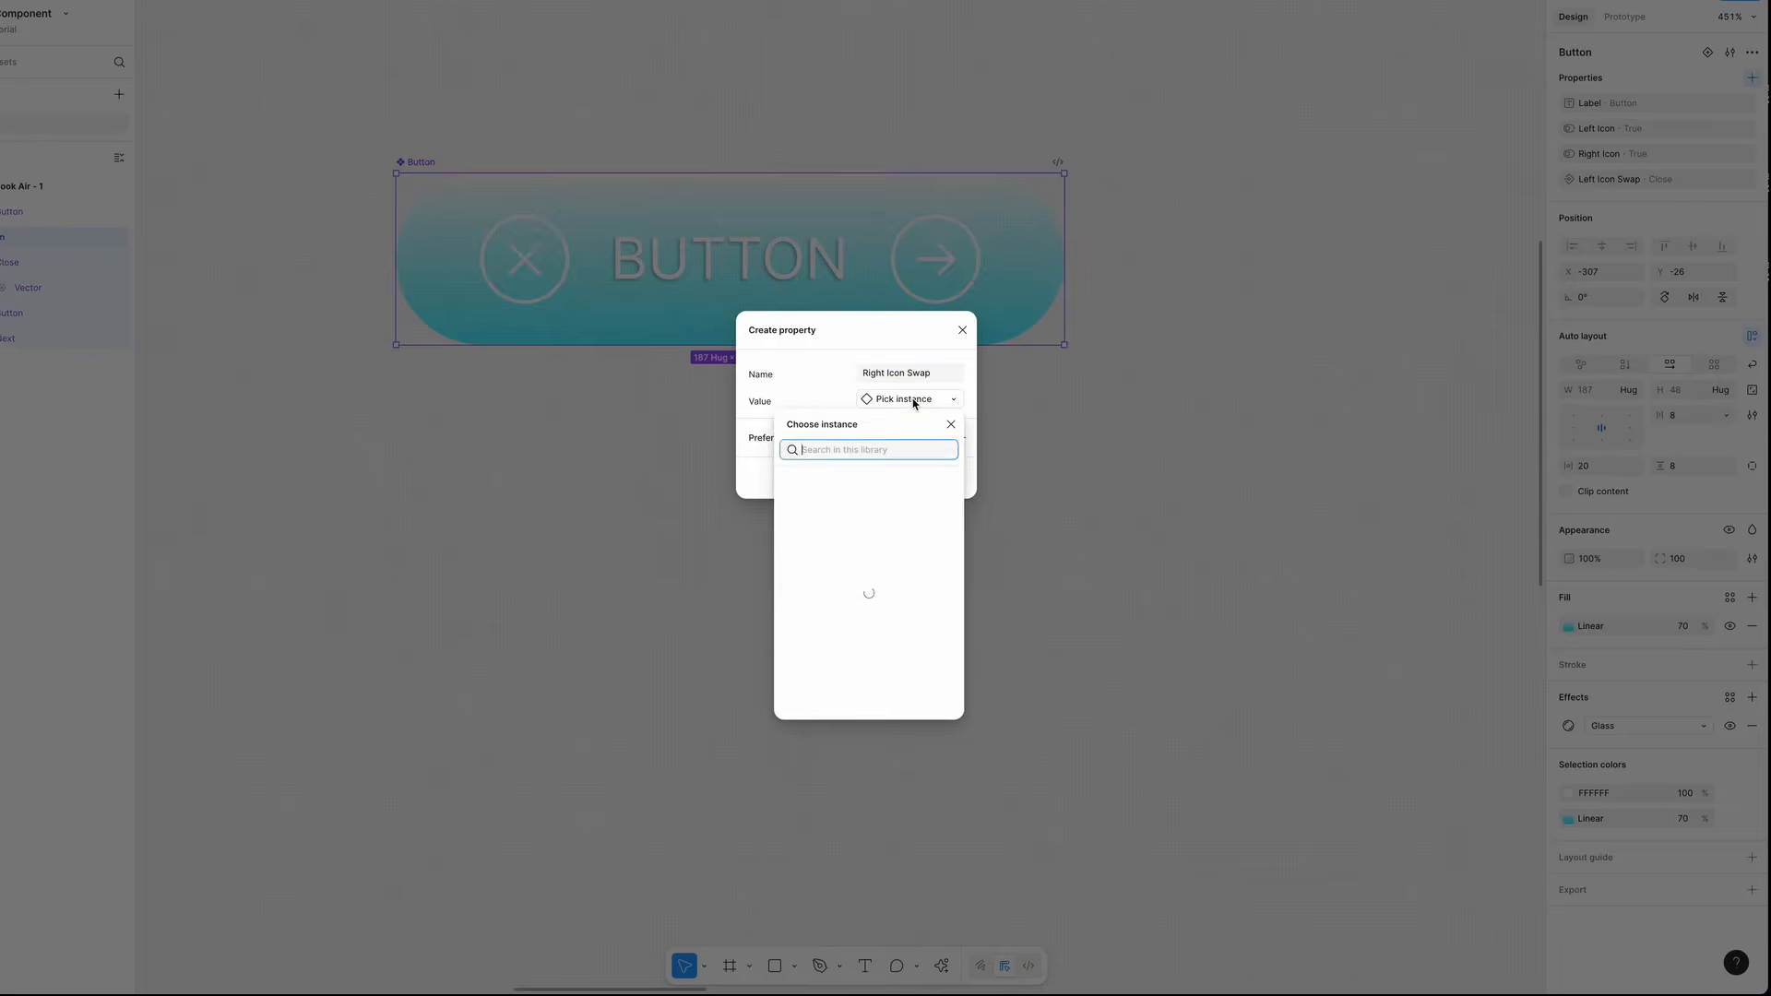
left_click(802, 585)
left_click(960, 437)
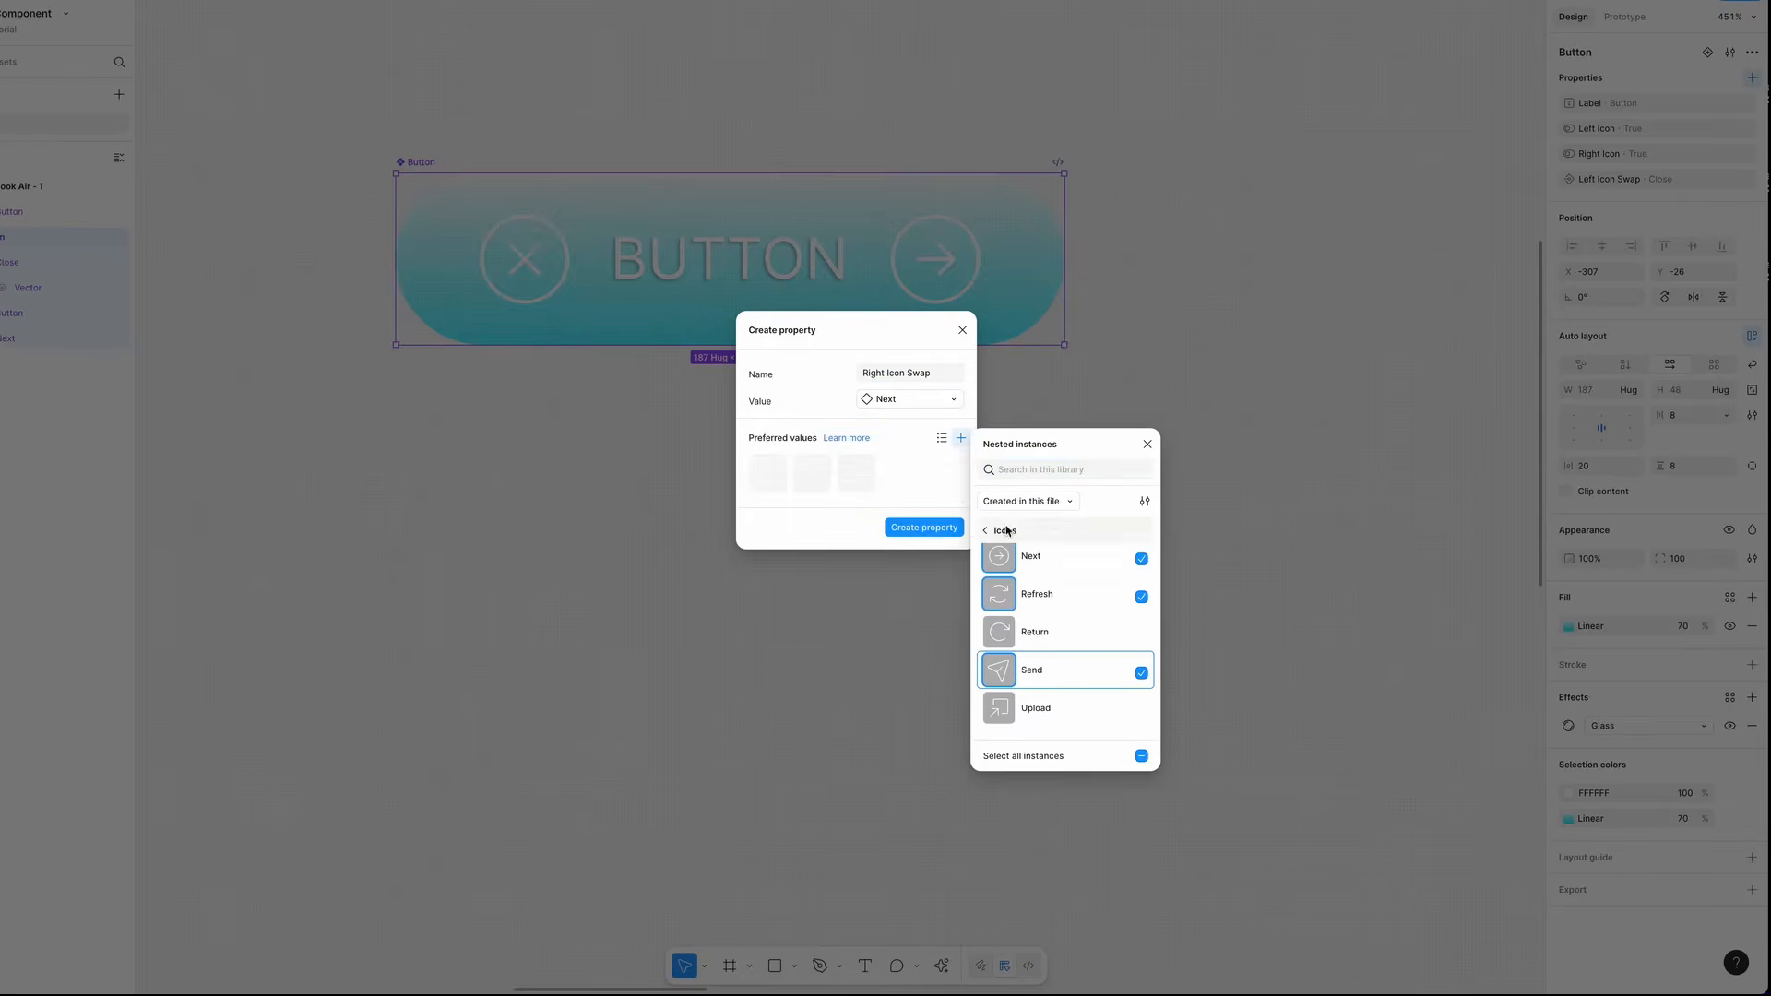
left_click(924, 527)
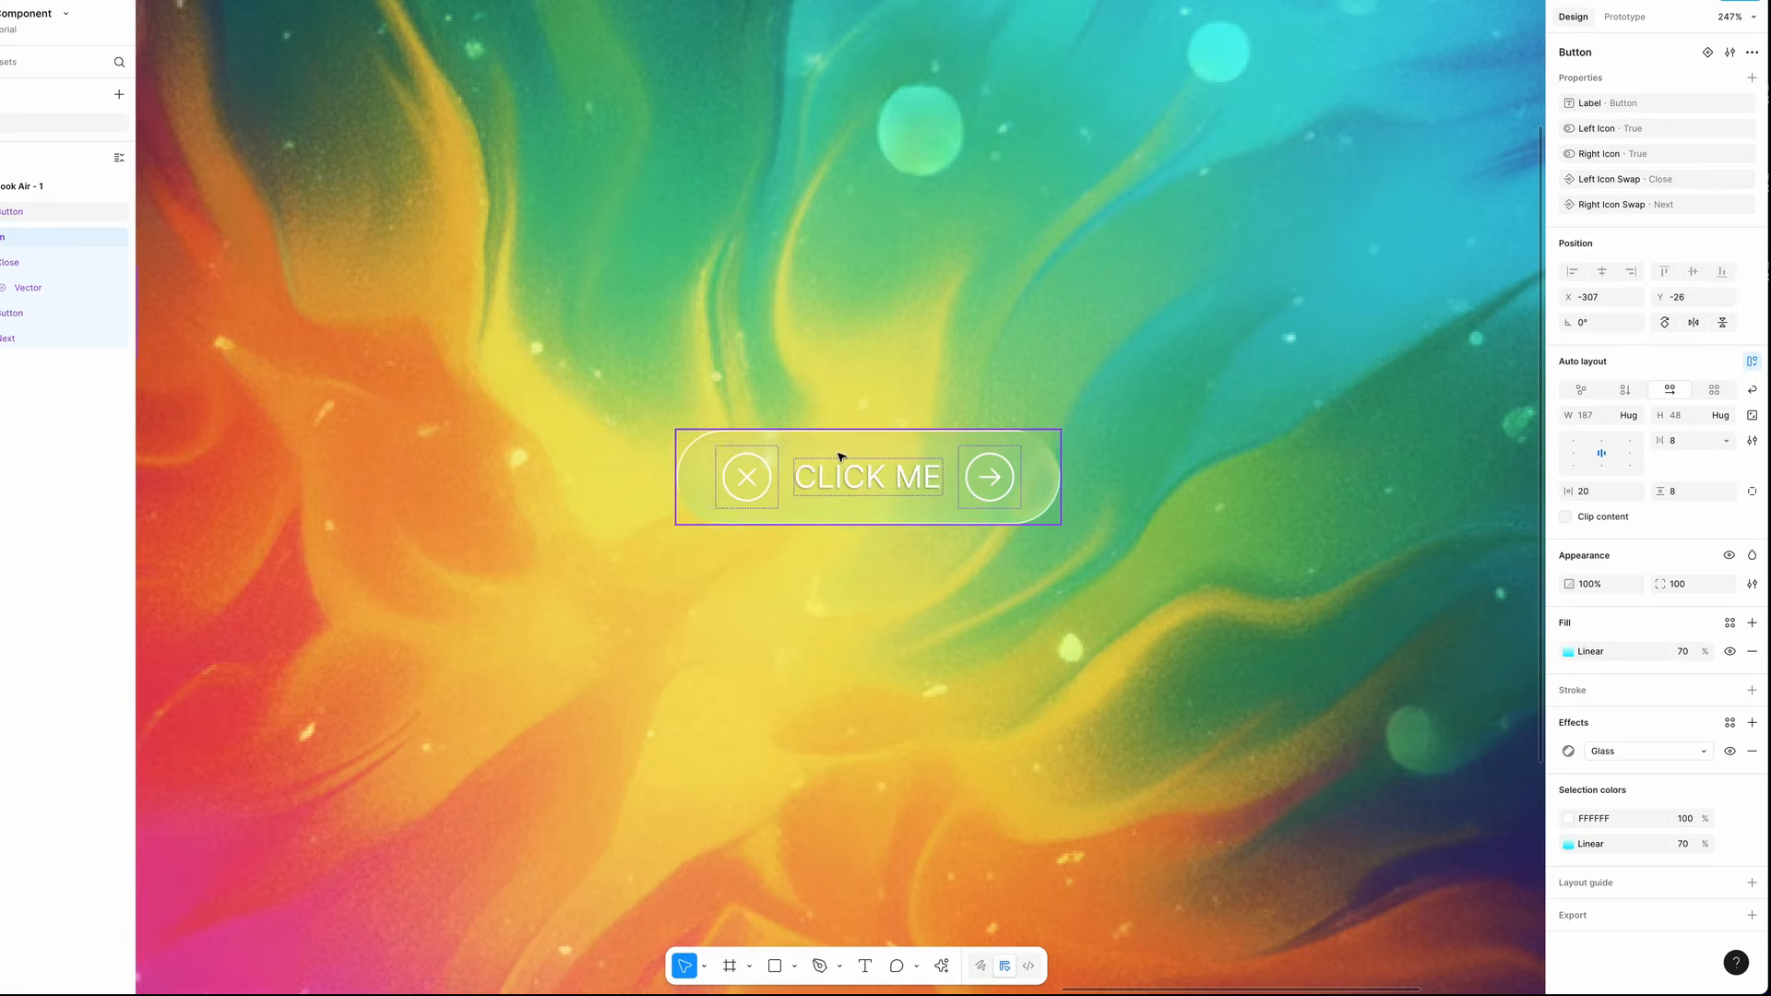
- Swap the background button instance's left icon to Send, browsing the preferred values and the Icons folder
left_click(836, 521)
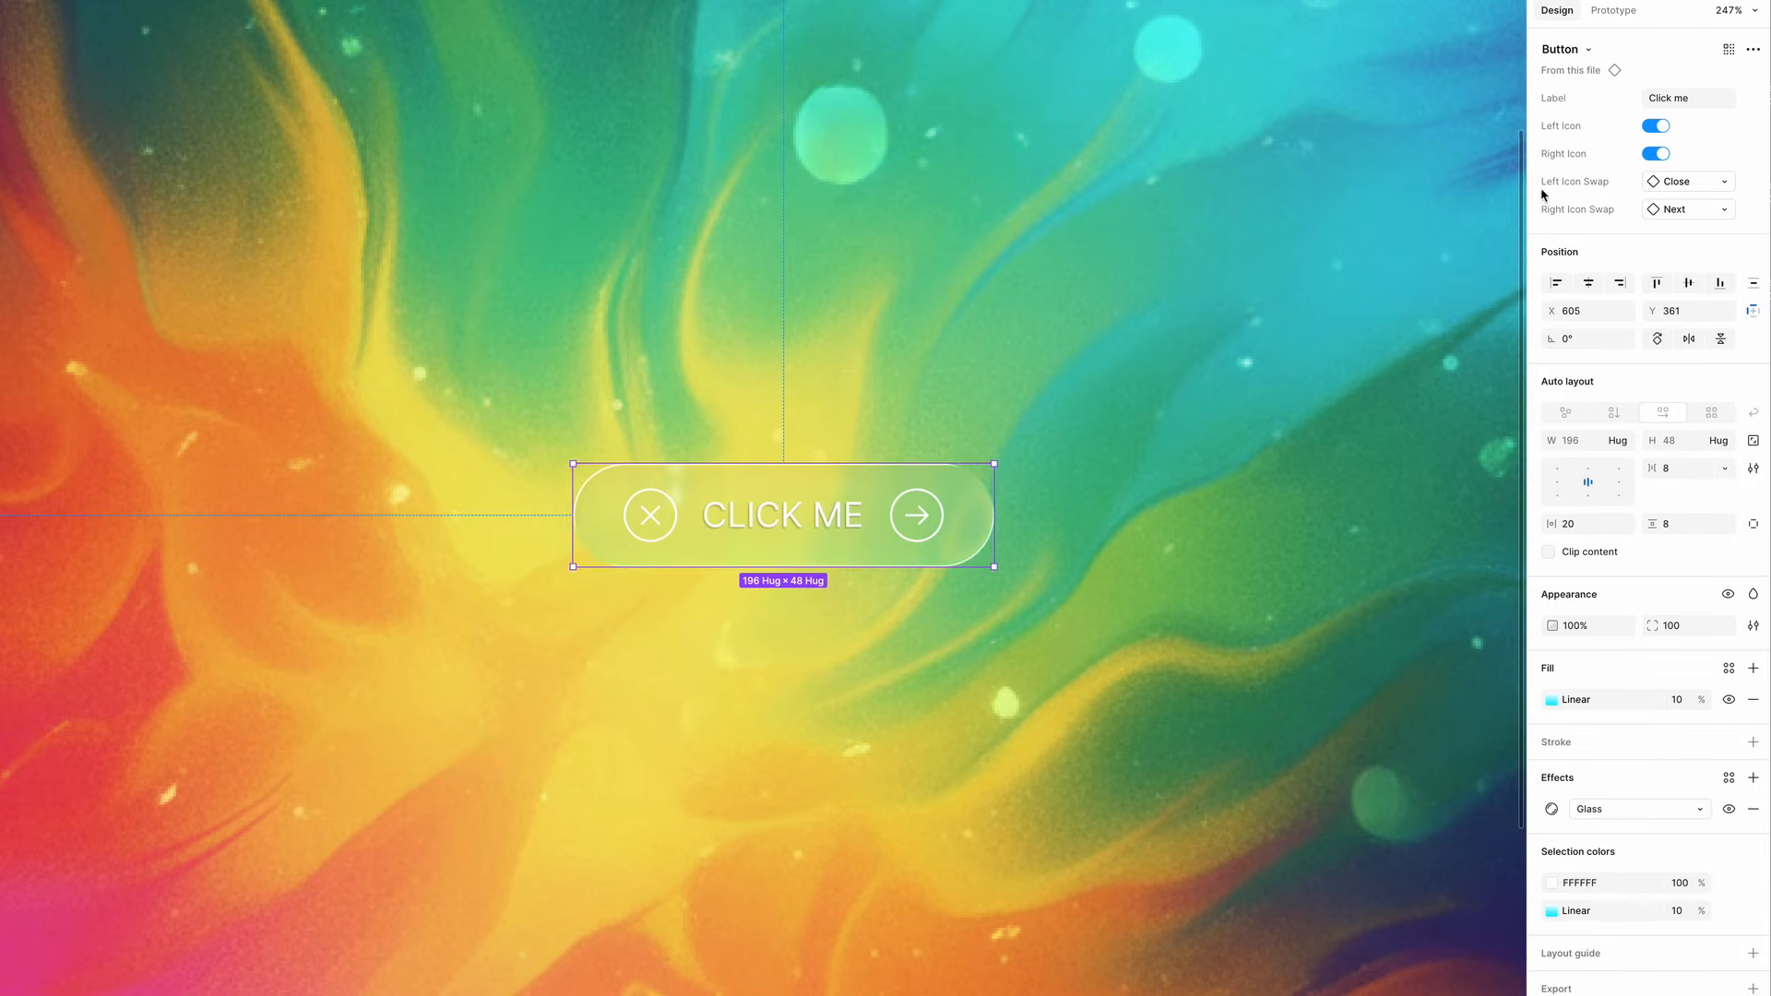
left_click(1716, 181)
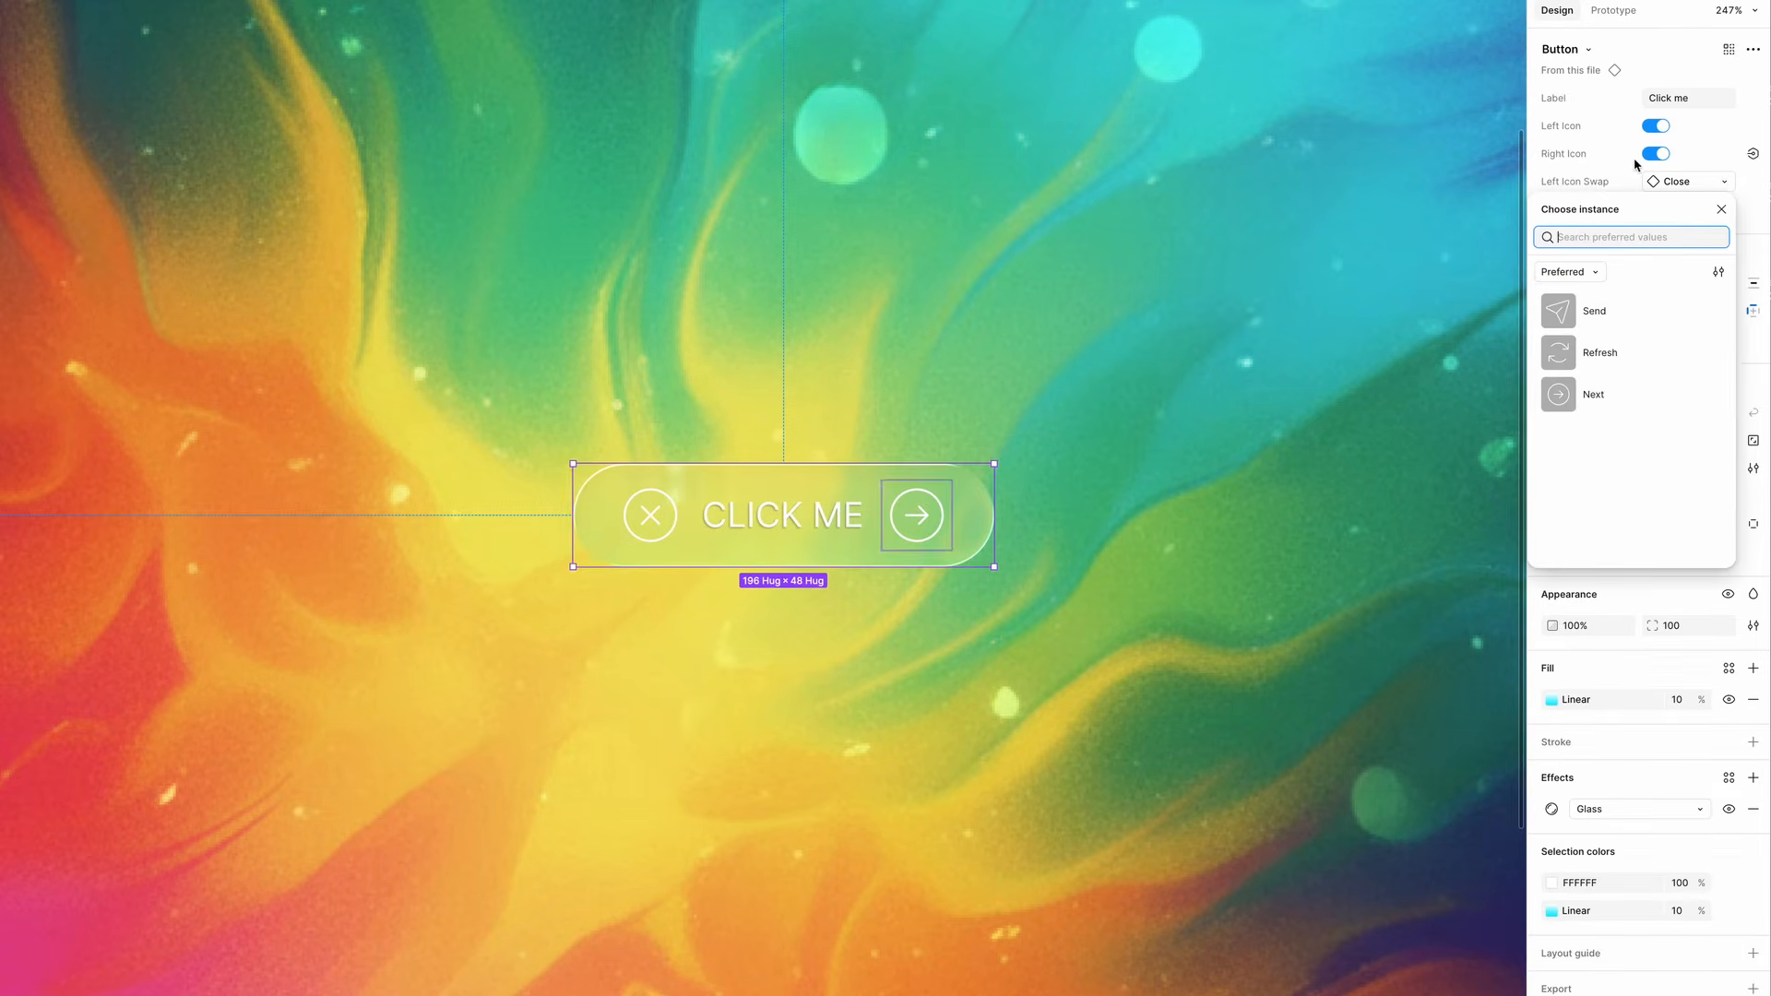
left_click(1591, 273)
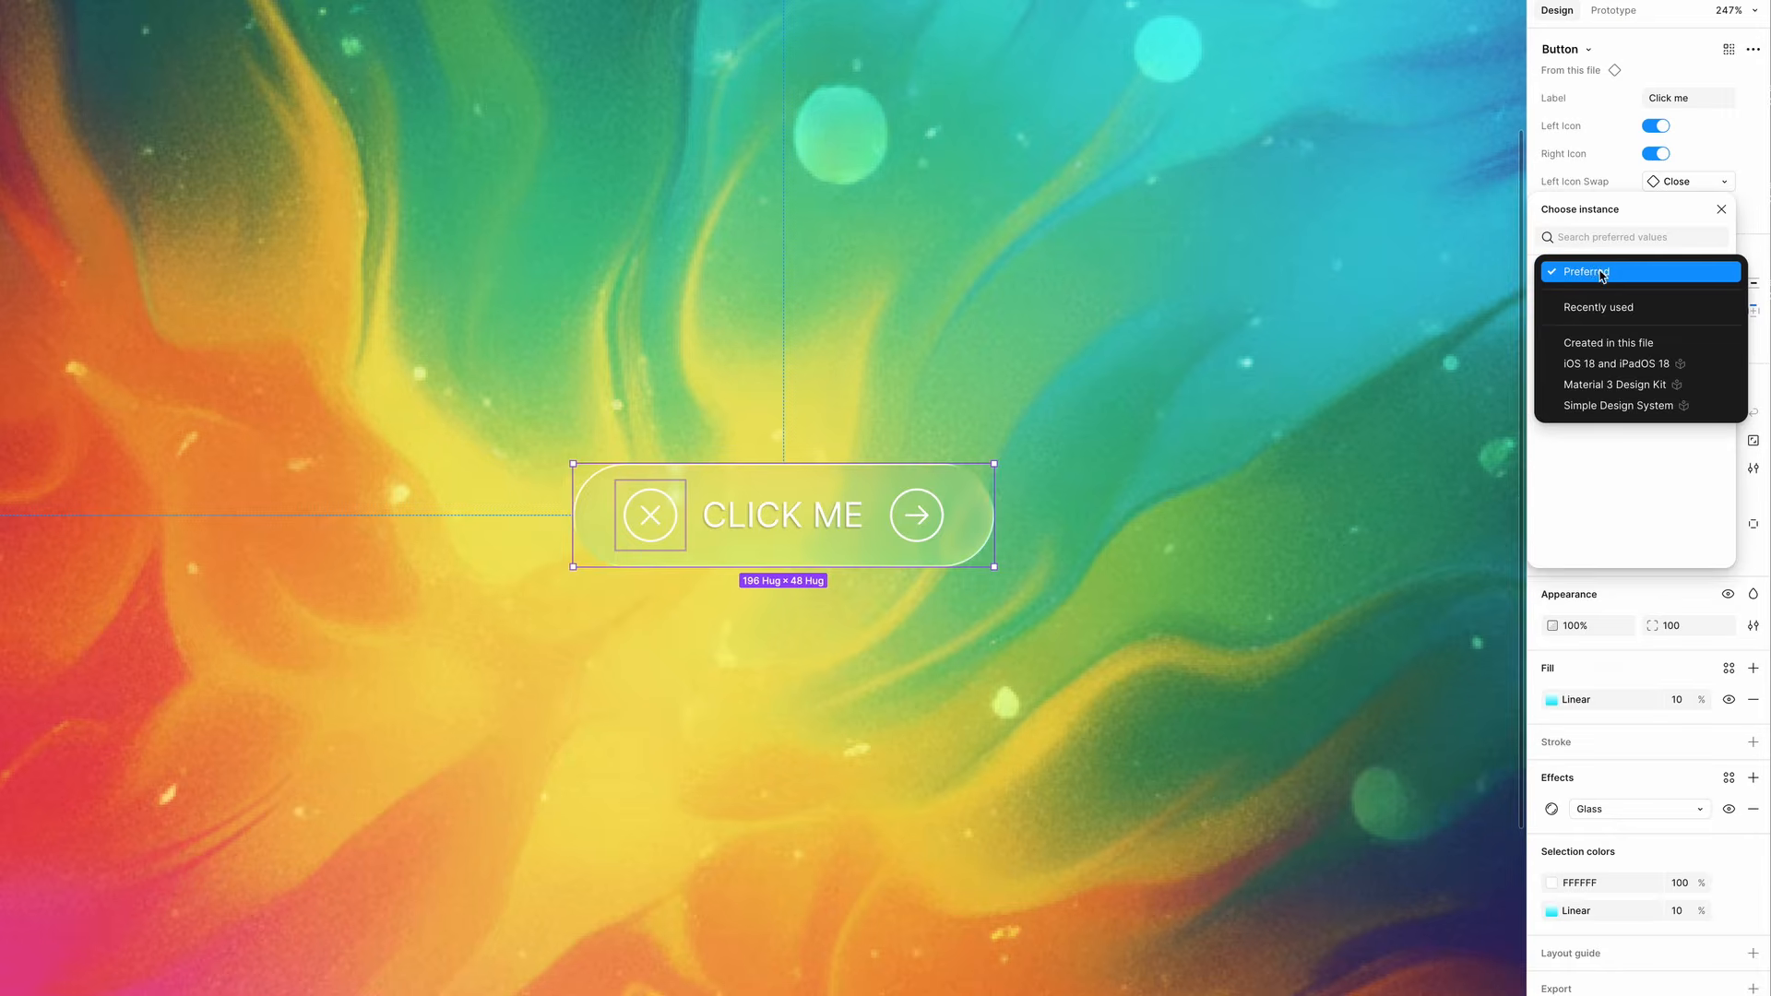
left_click(1639, 344)
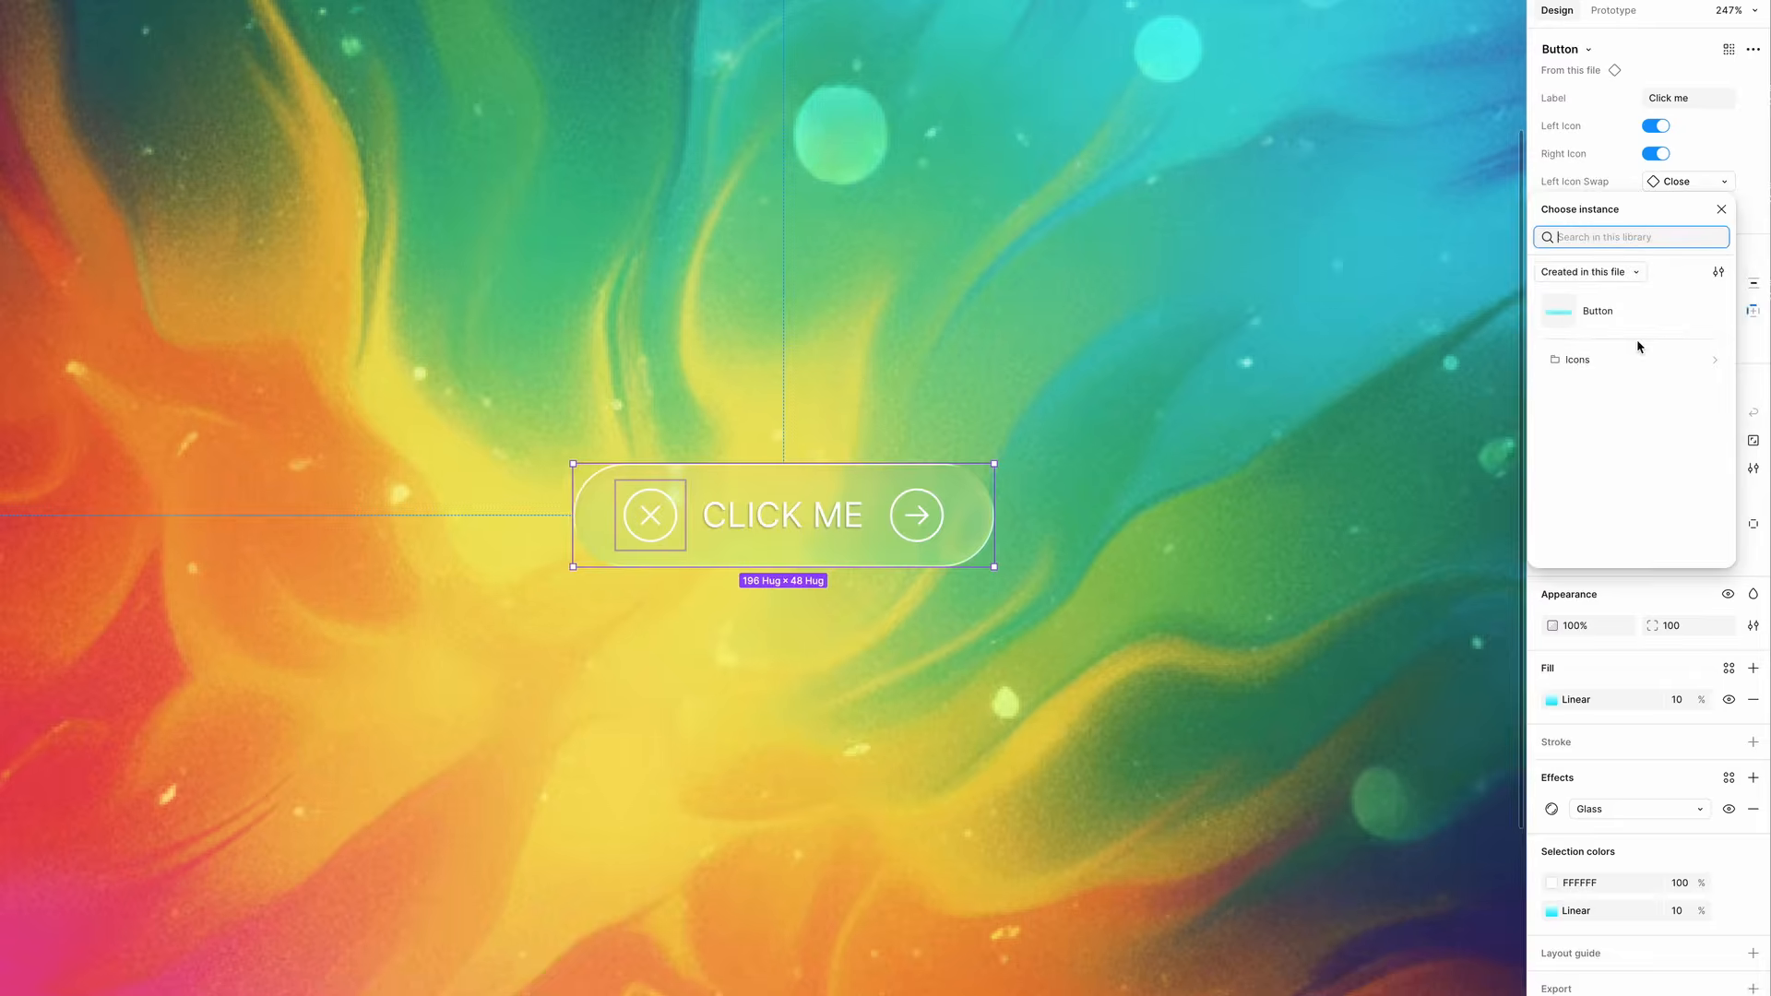
left_click(1579, 360)
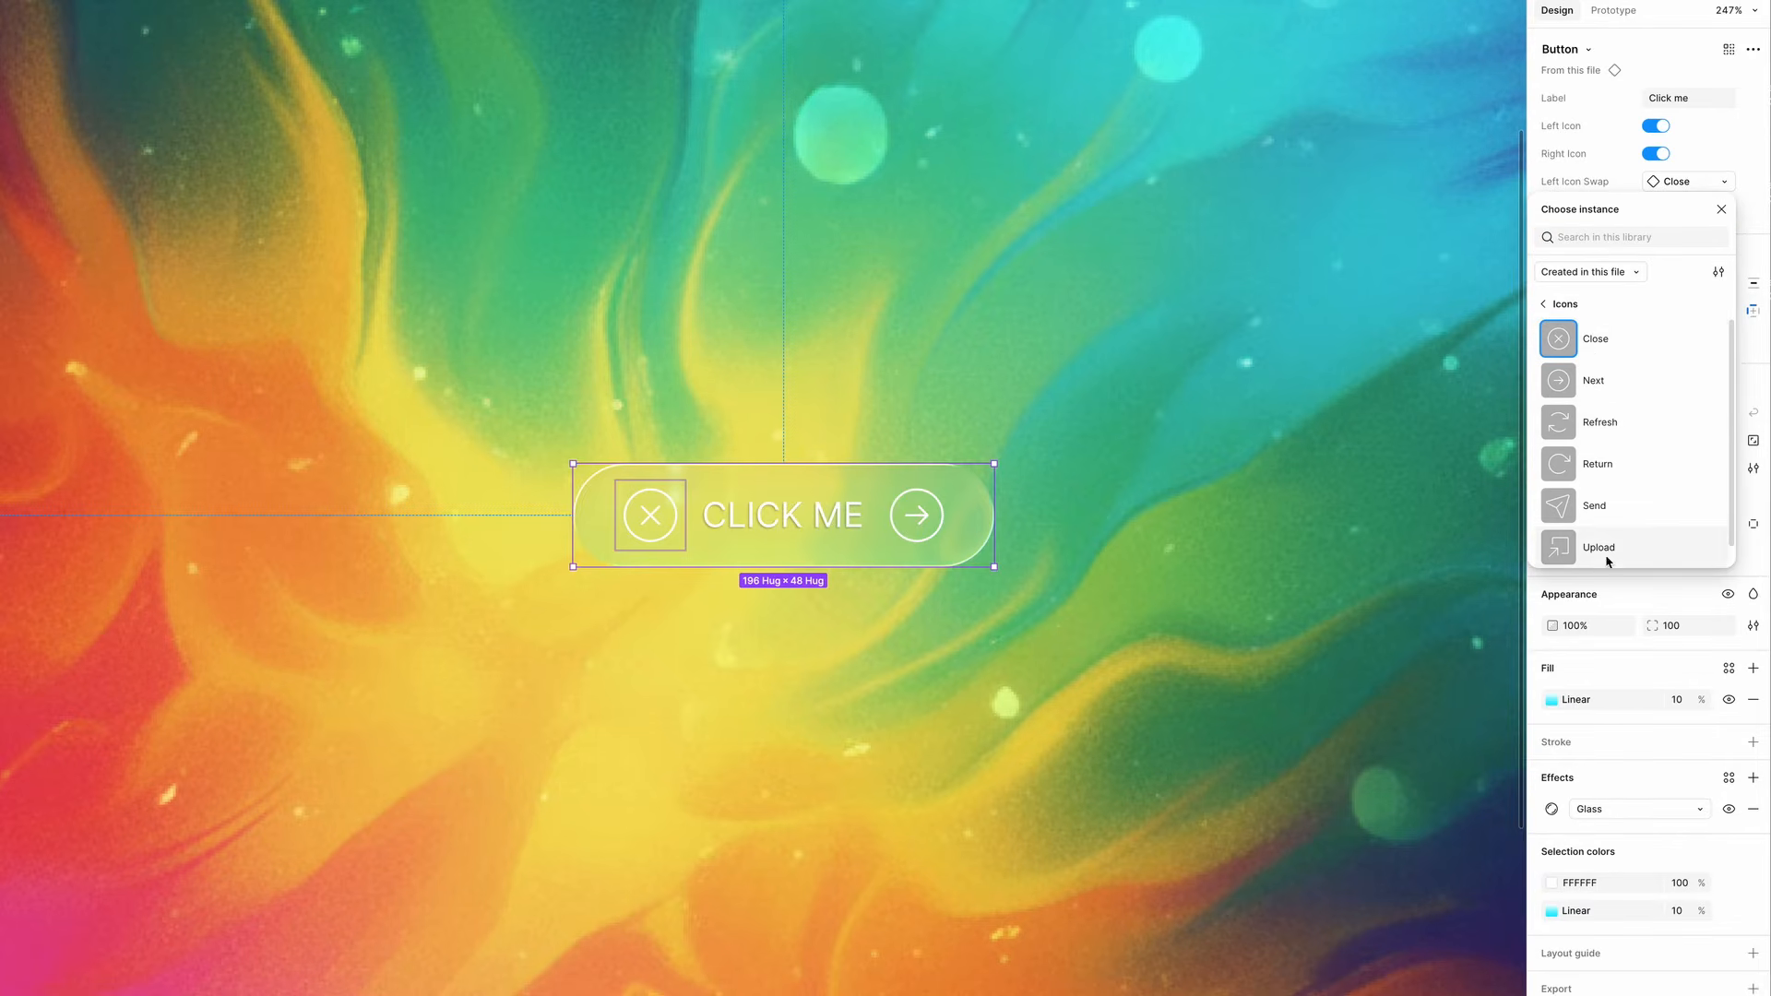
left_click(1544, 306)
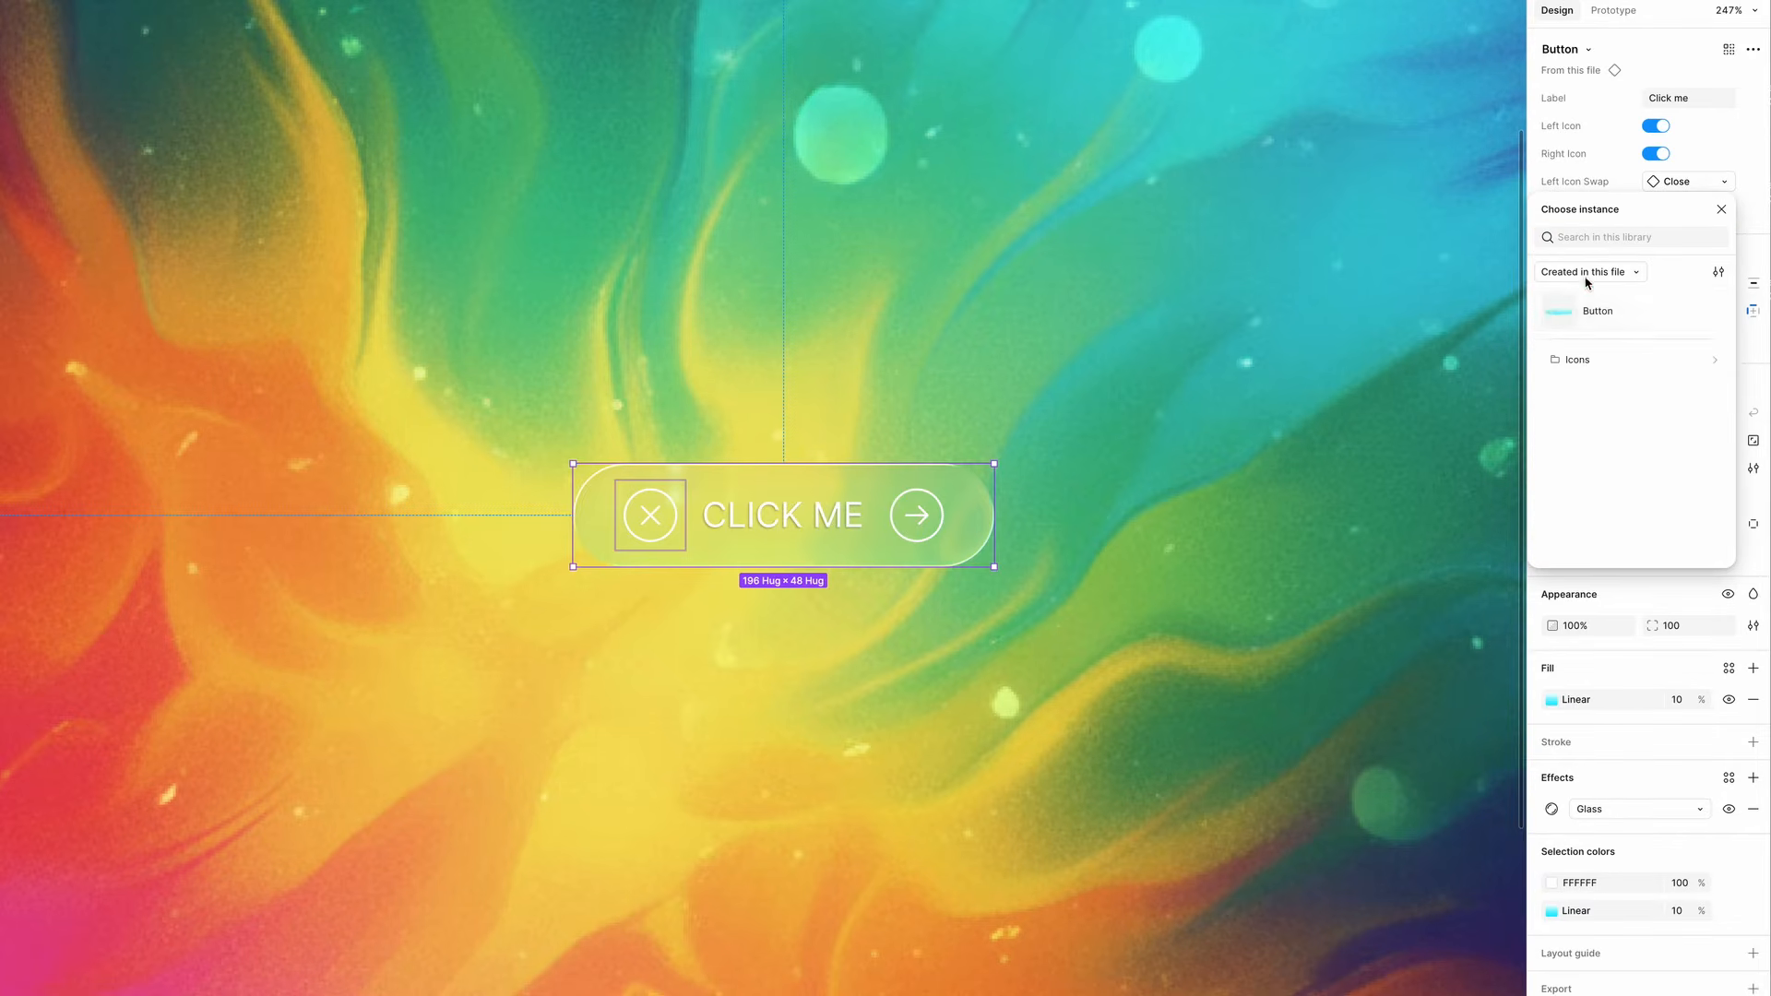
left_click(1634, 272)
left_click(1580, 205)
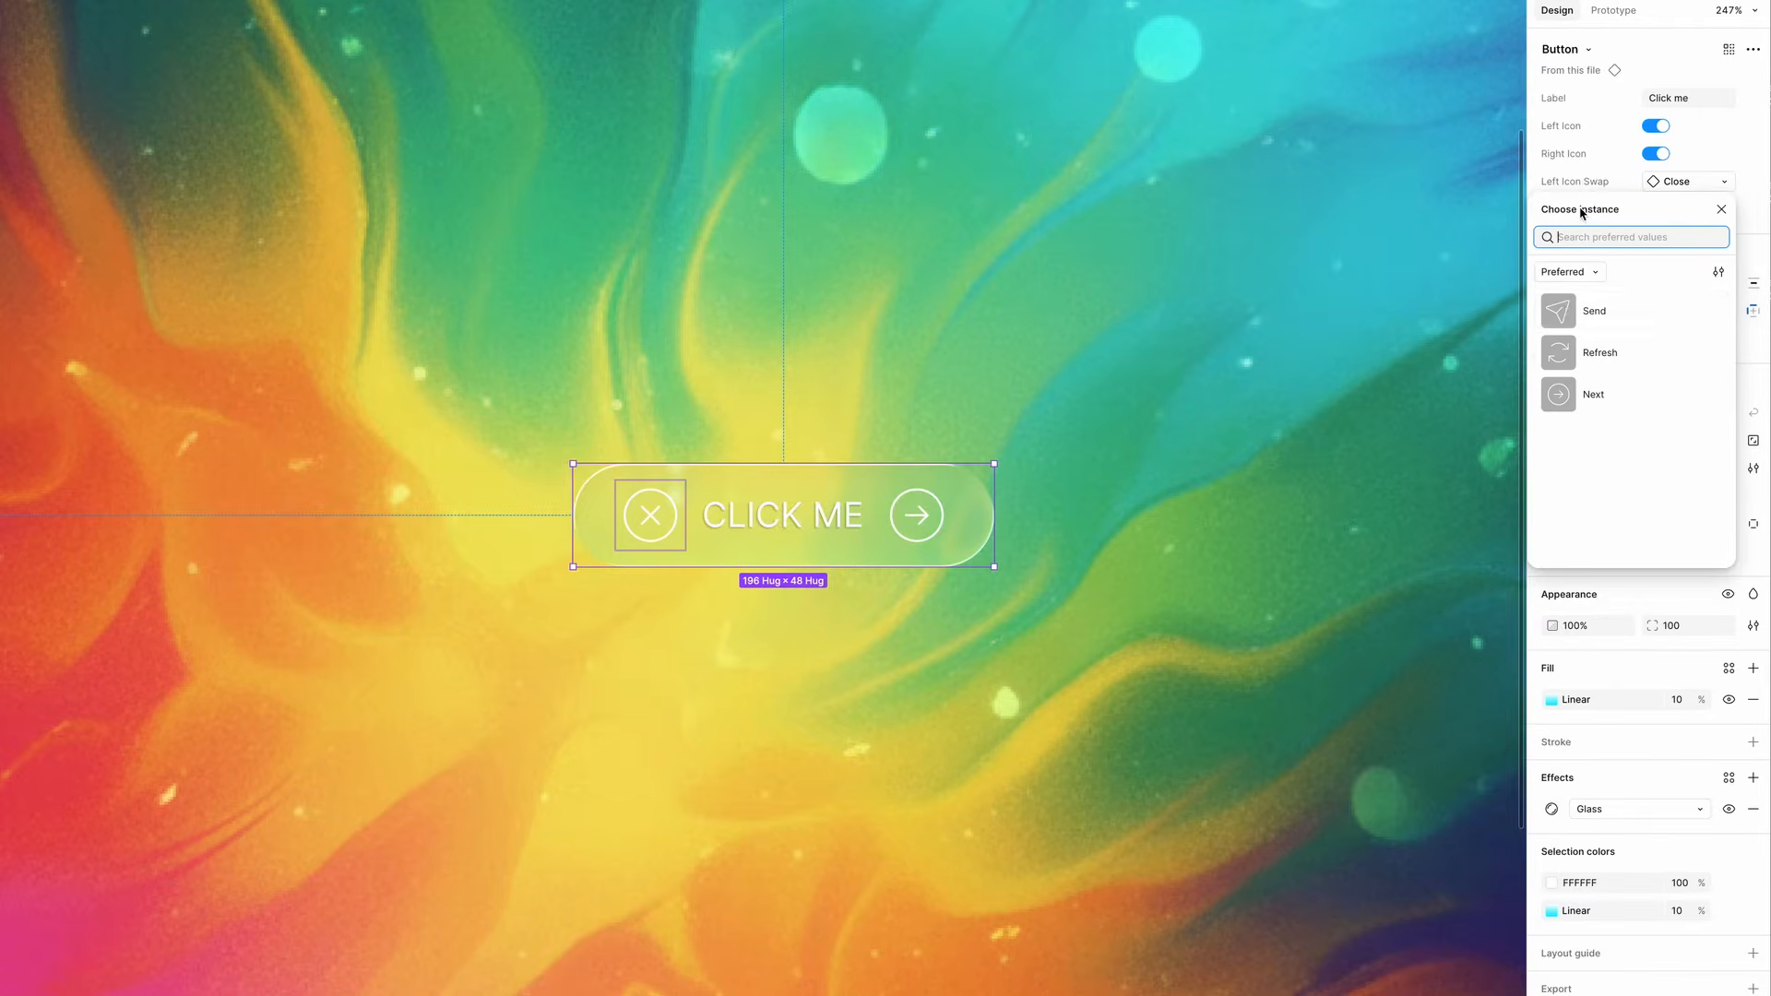
left_click(1565, 316)
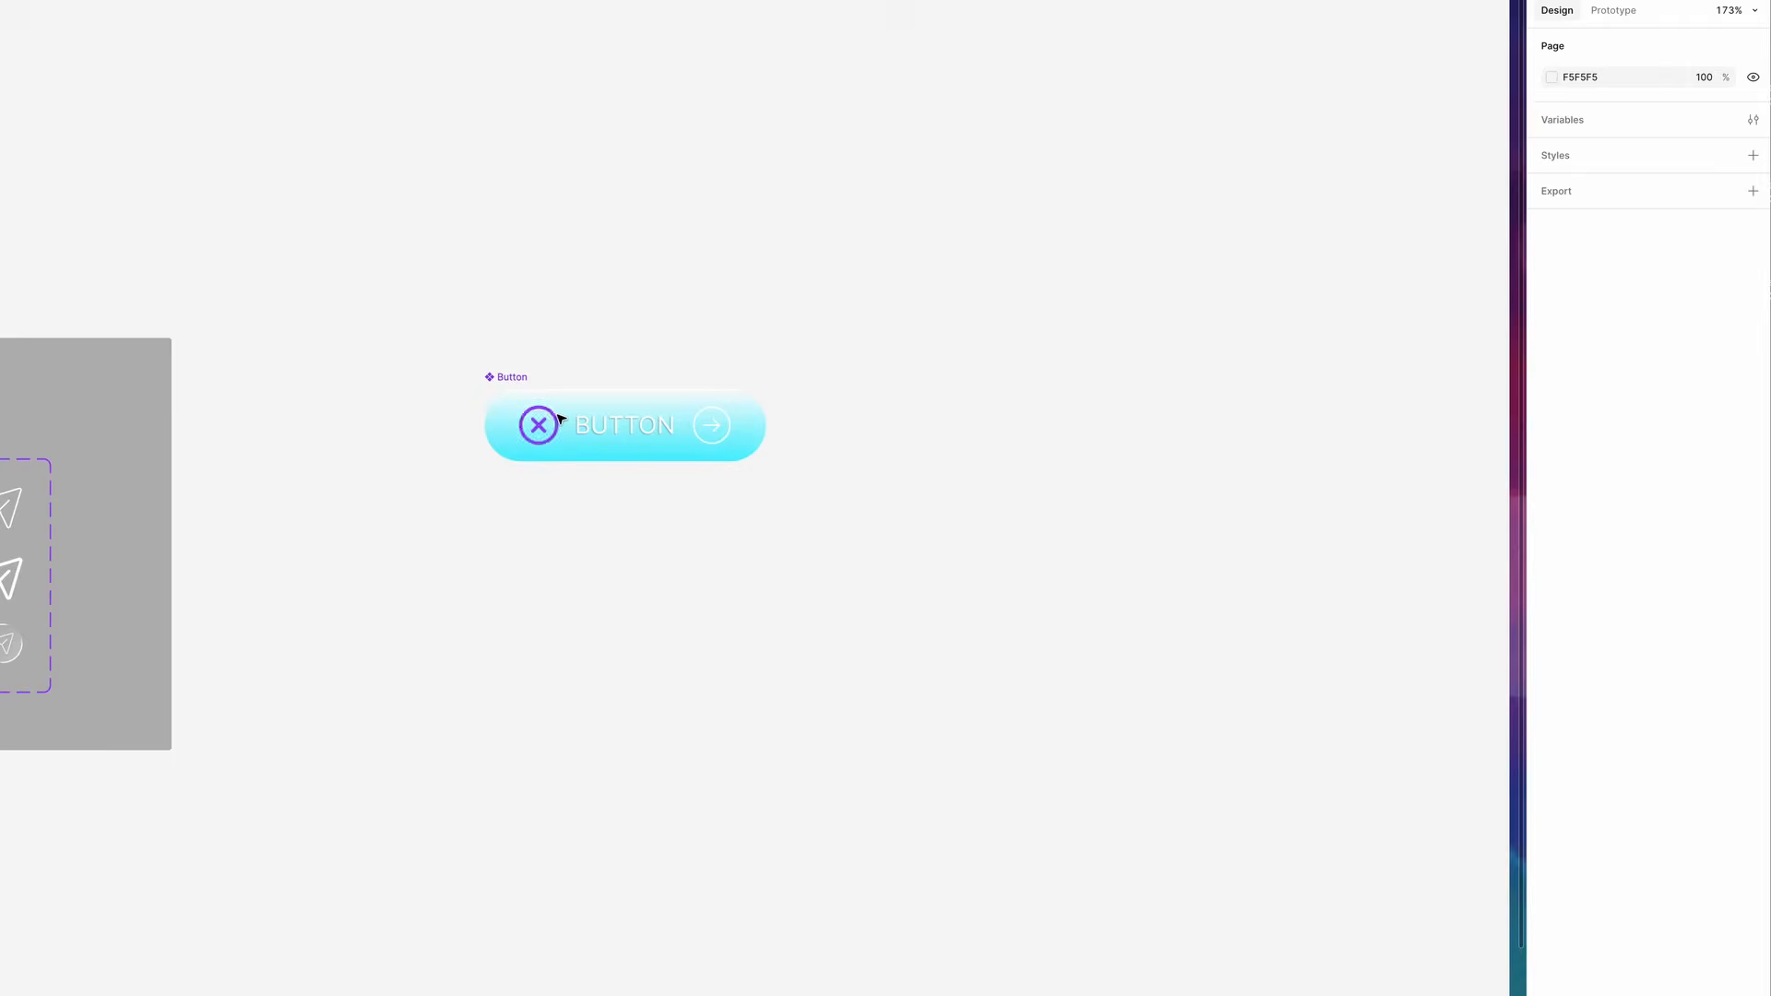
- Create a boolean property named Has Label on the Button component
scroll(557, 415, "up", 5)
left_click(597, 435)
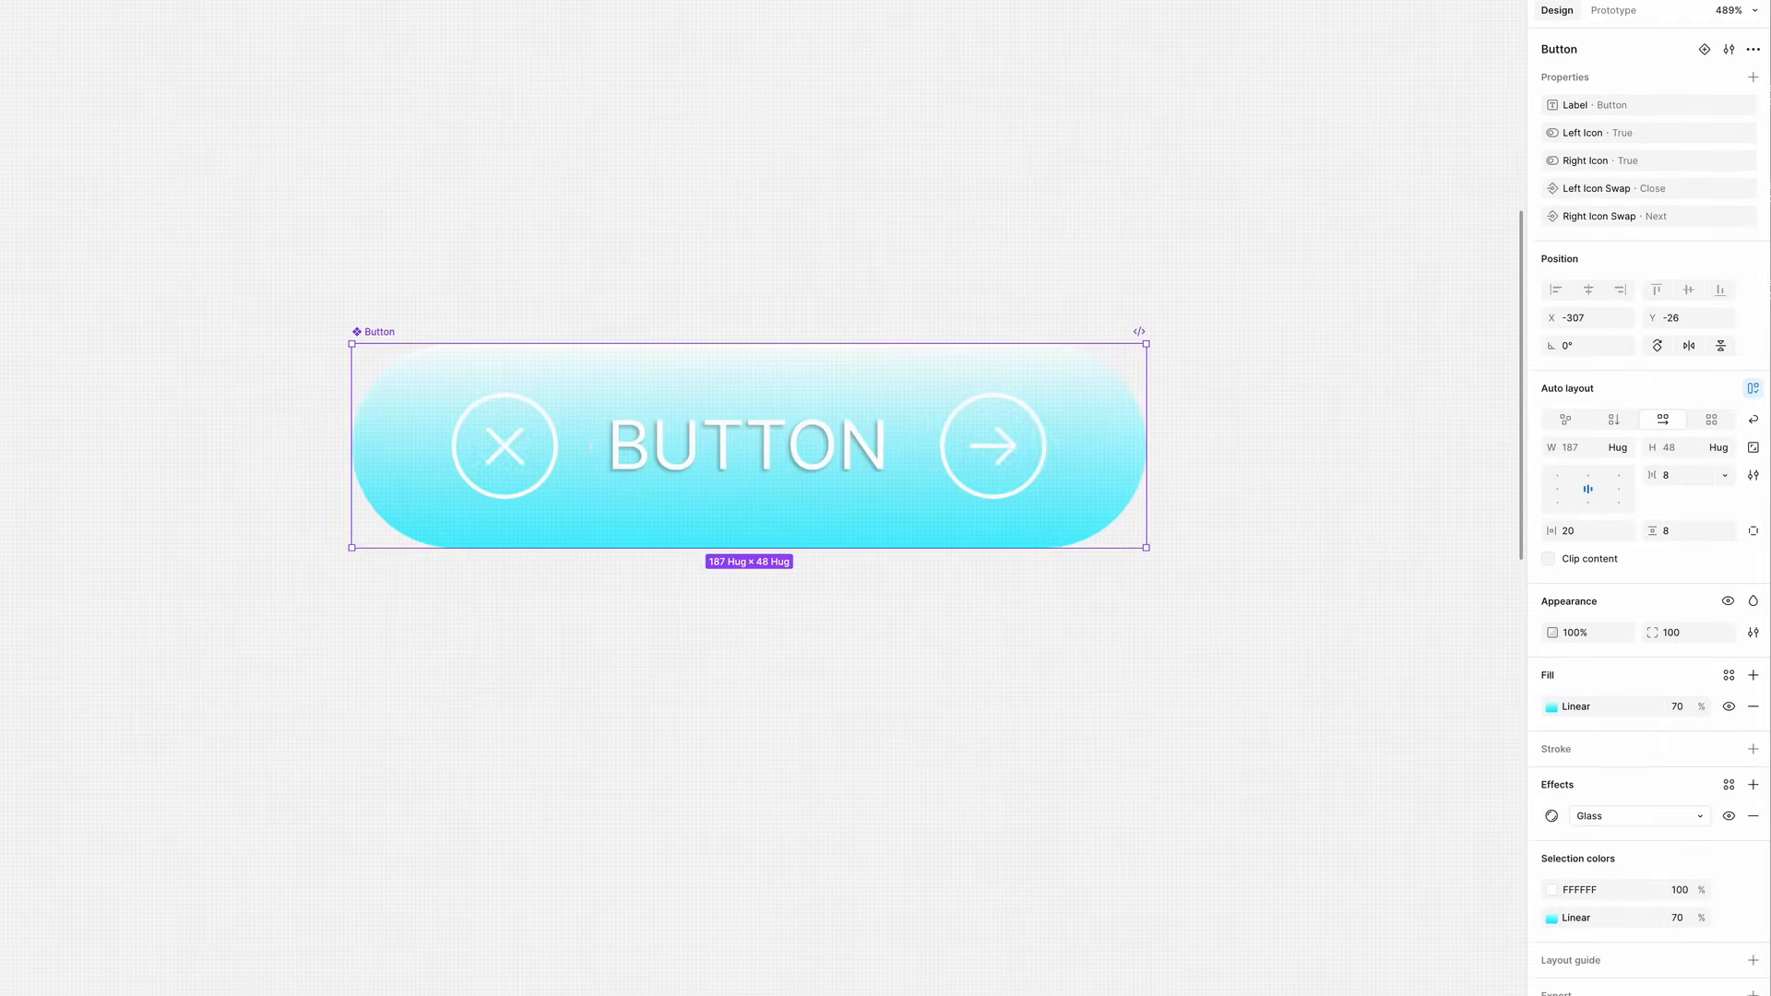
left_click(1752, 77)
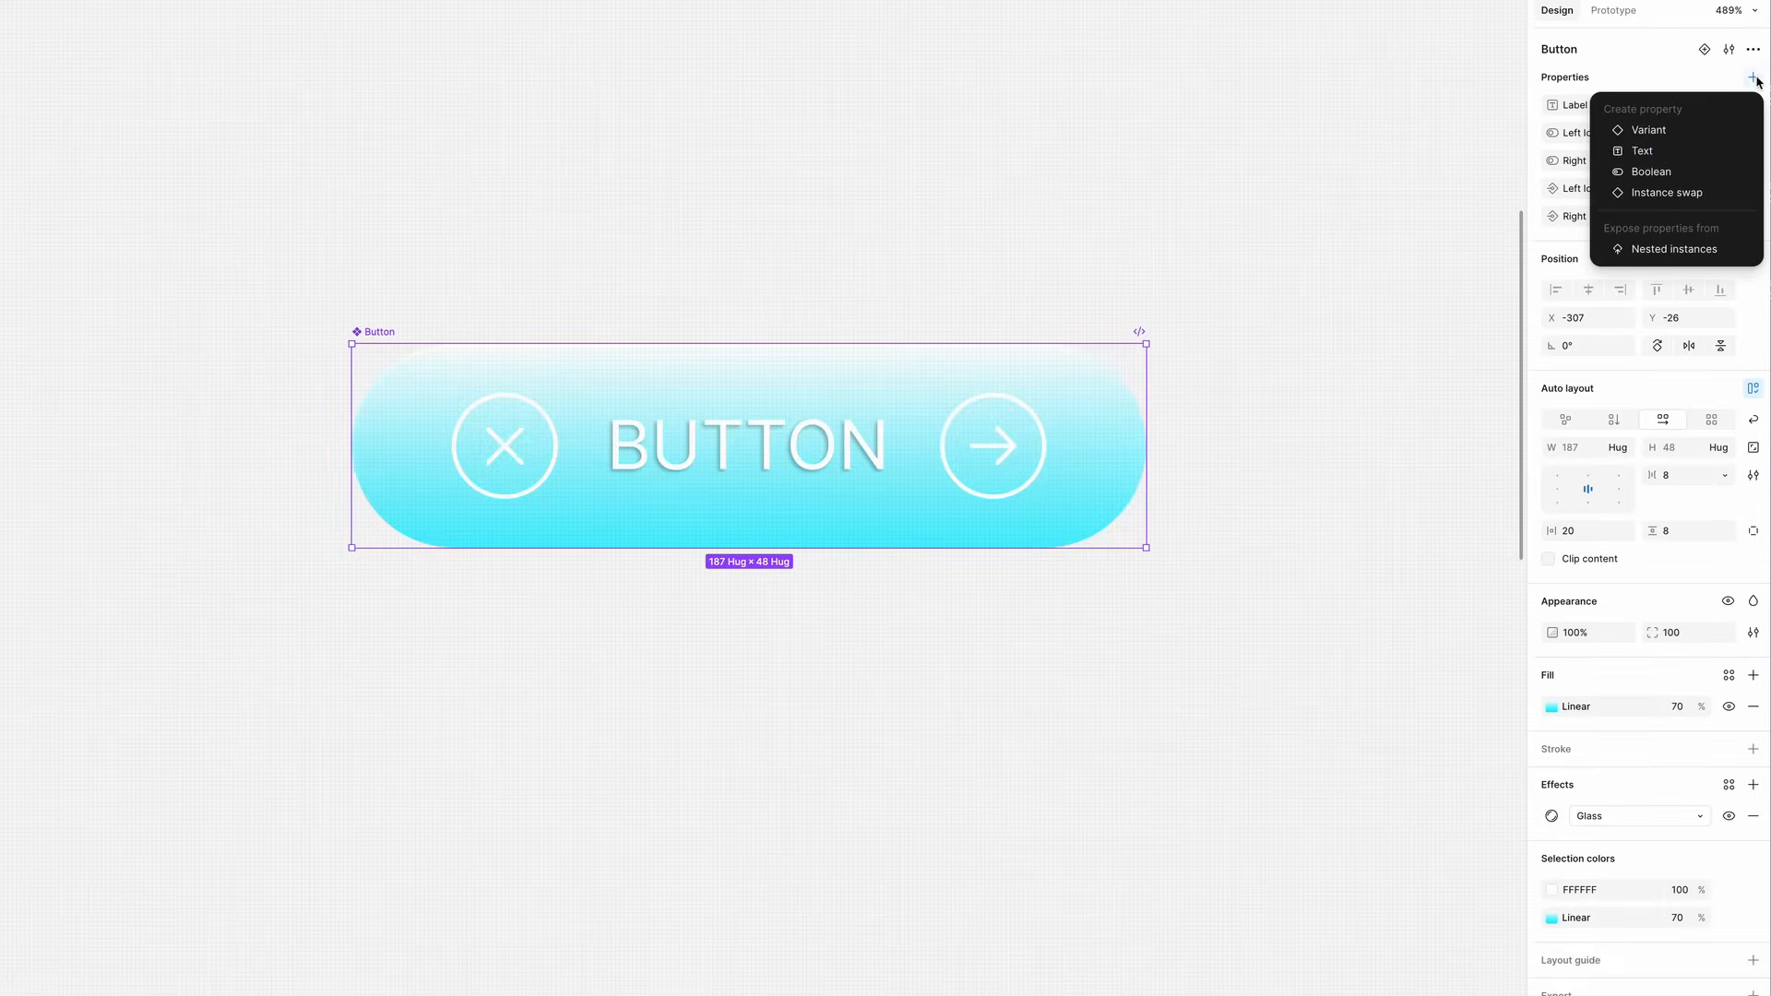
left_click(1652, 173)
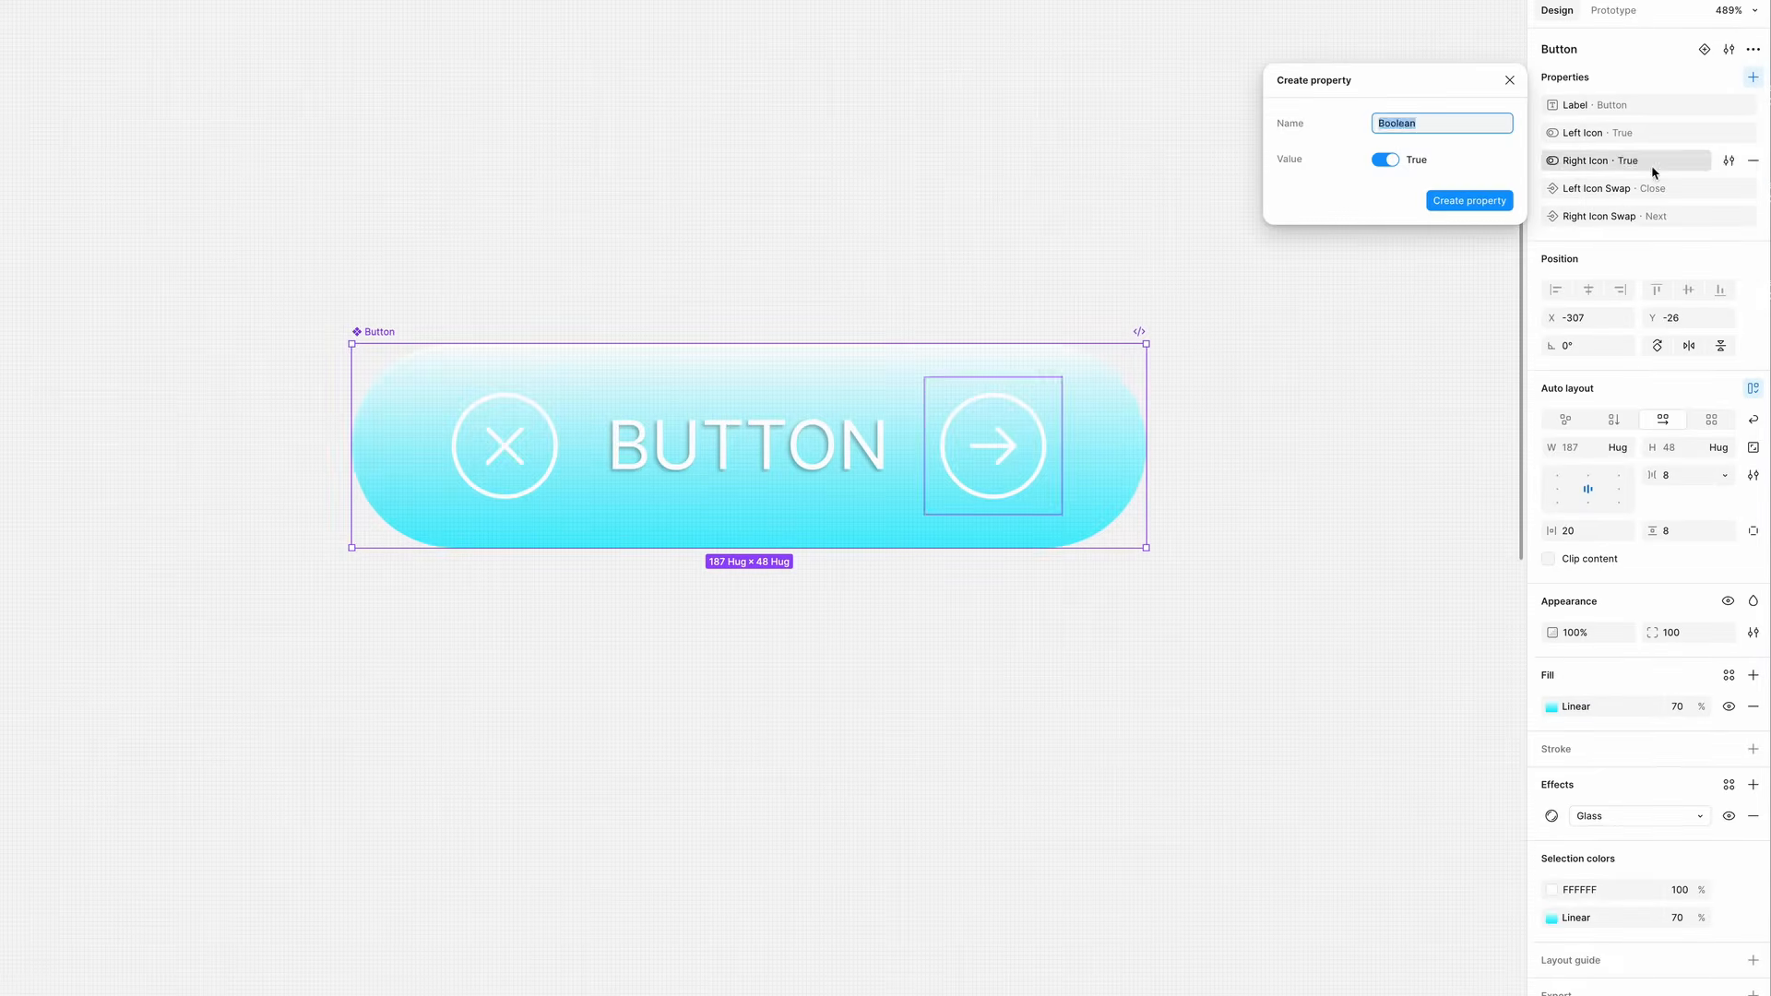
type("Show Label")
left_click(1468, 201)
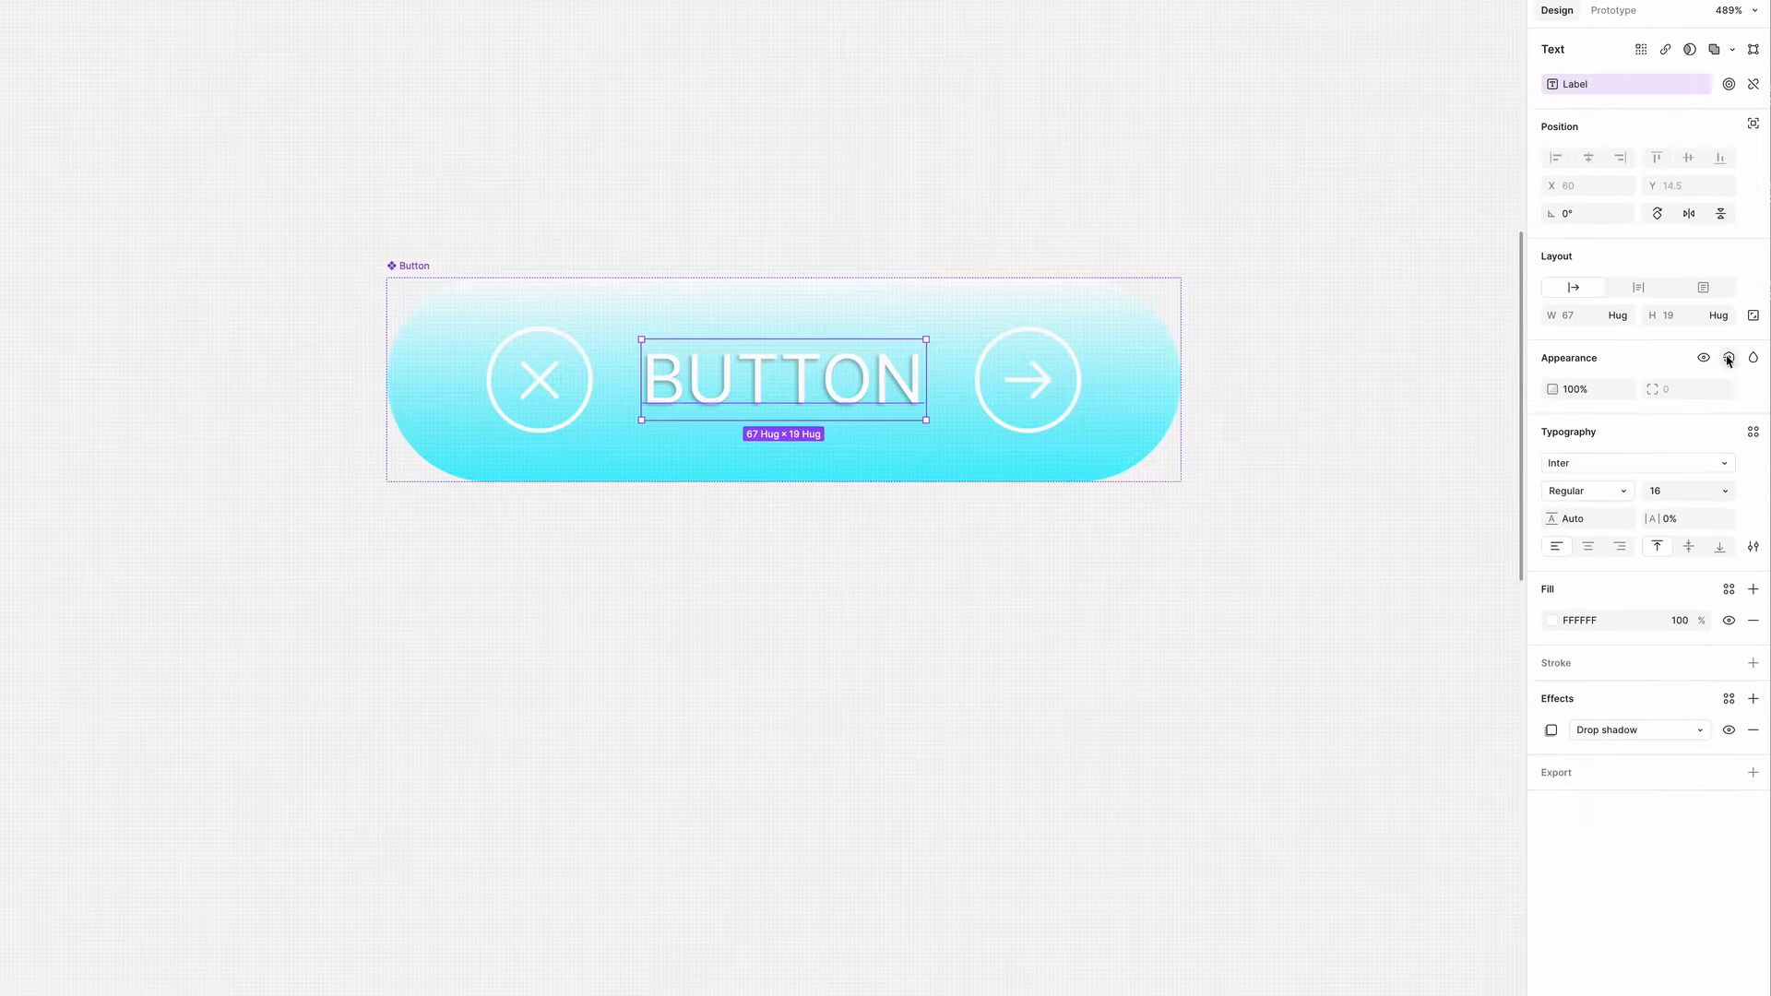
- Bind the label text layer's visibility to the Has Label property
left_click(1728, 357)
left_click(1610, 544)
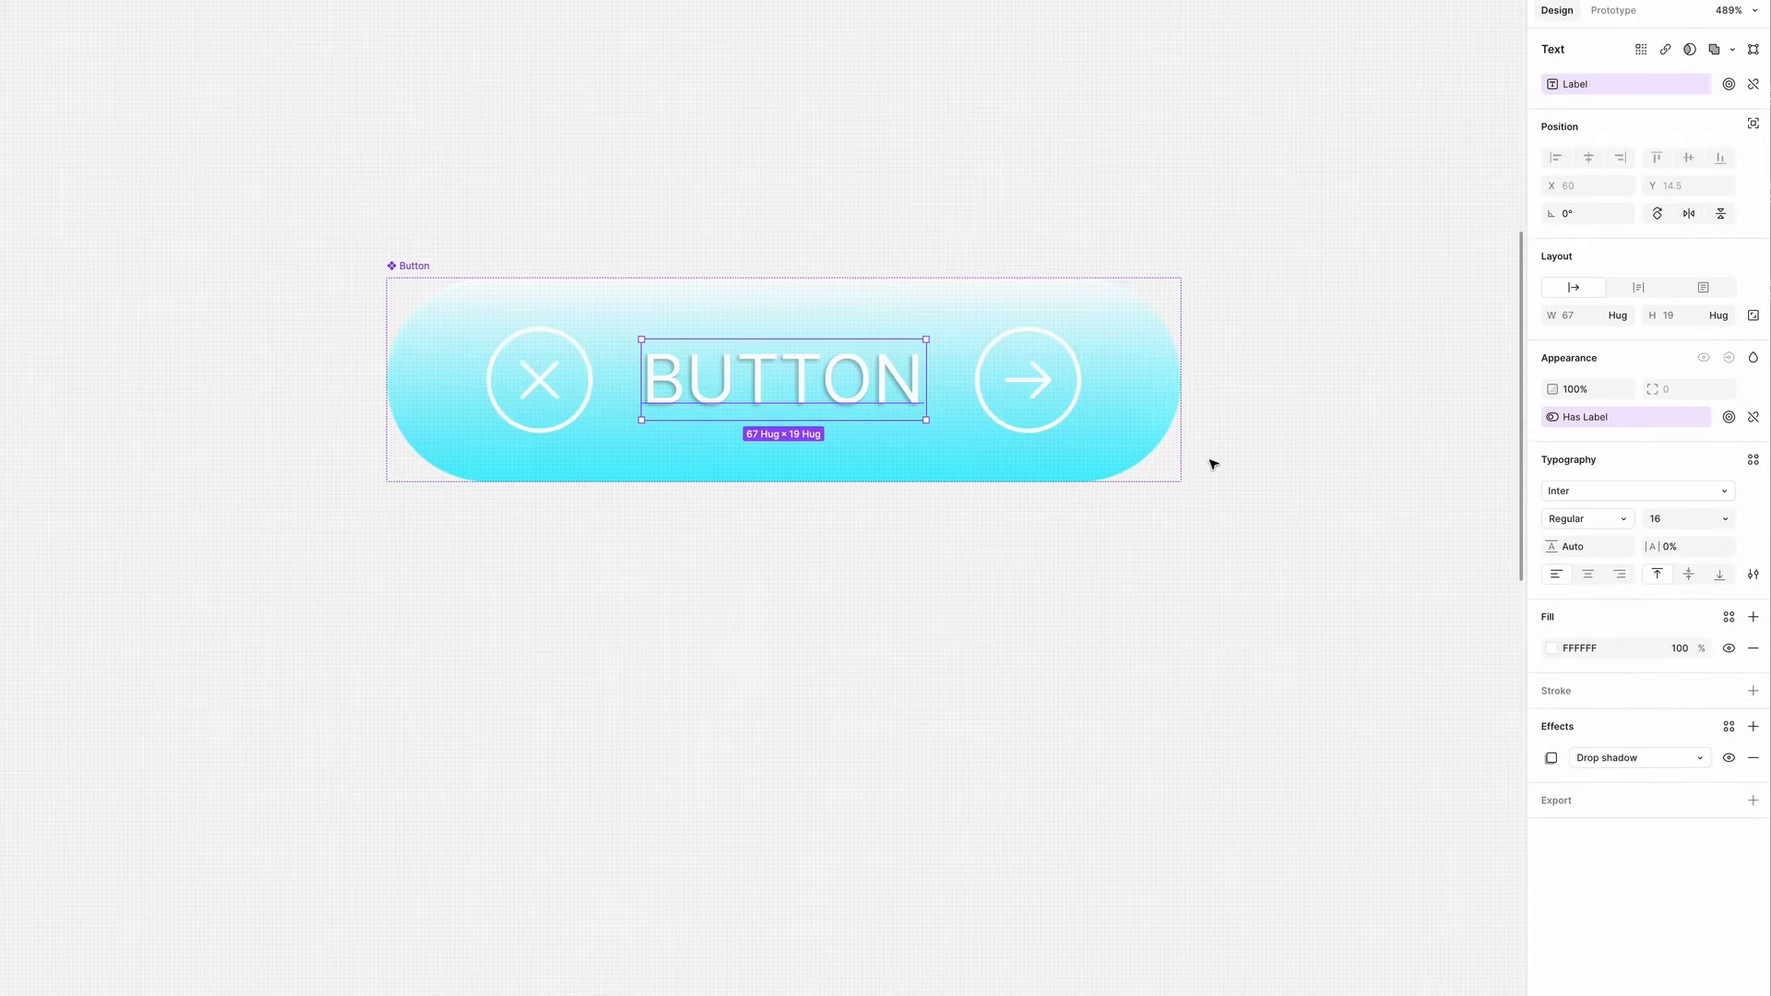
left_click(1273, 280)
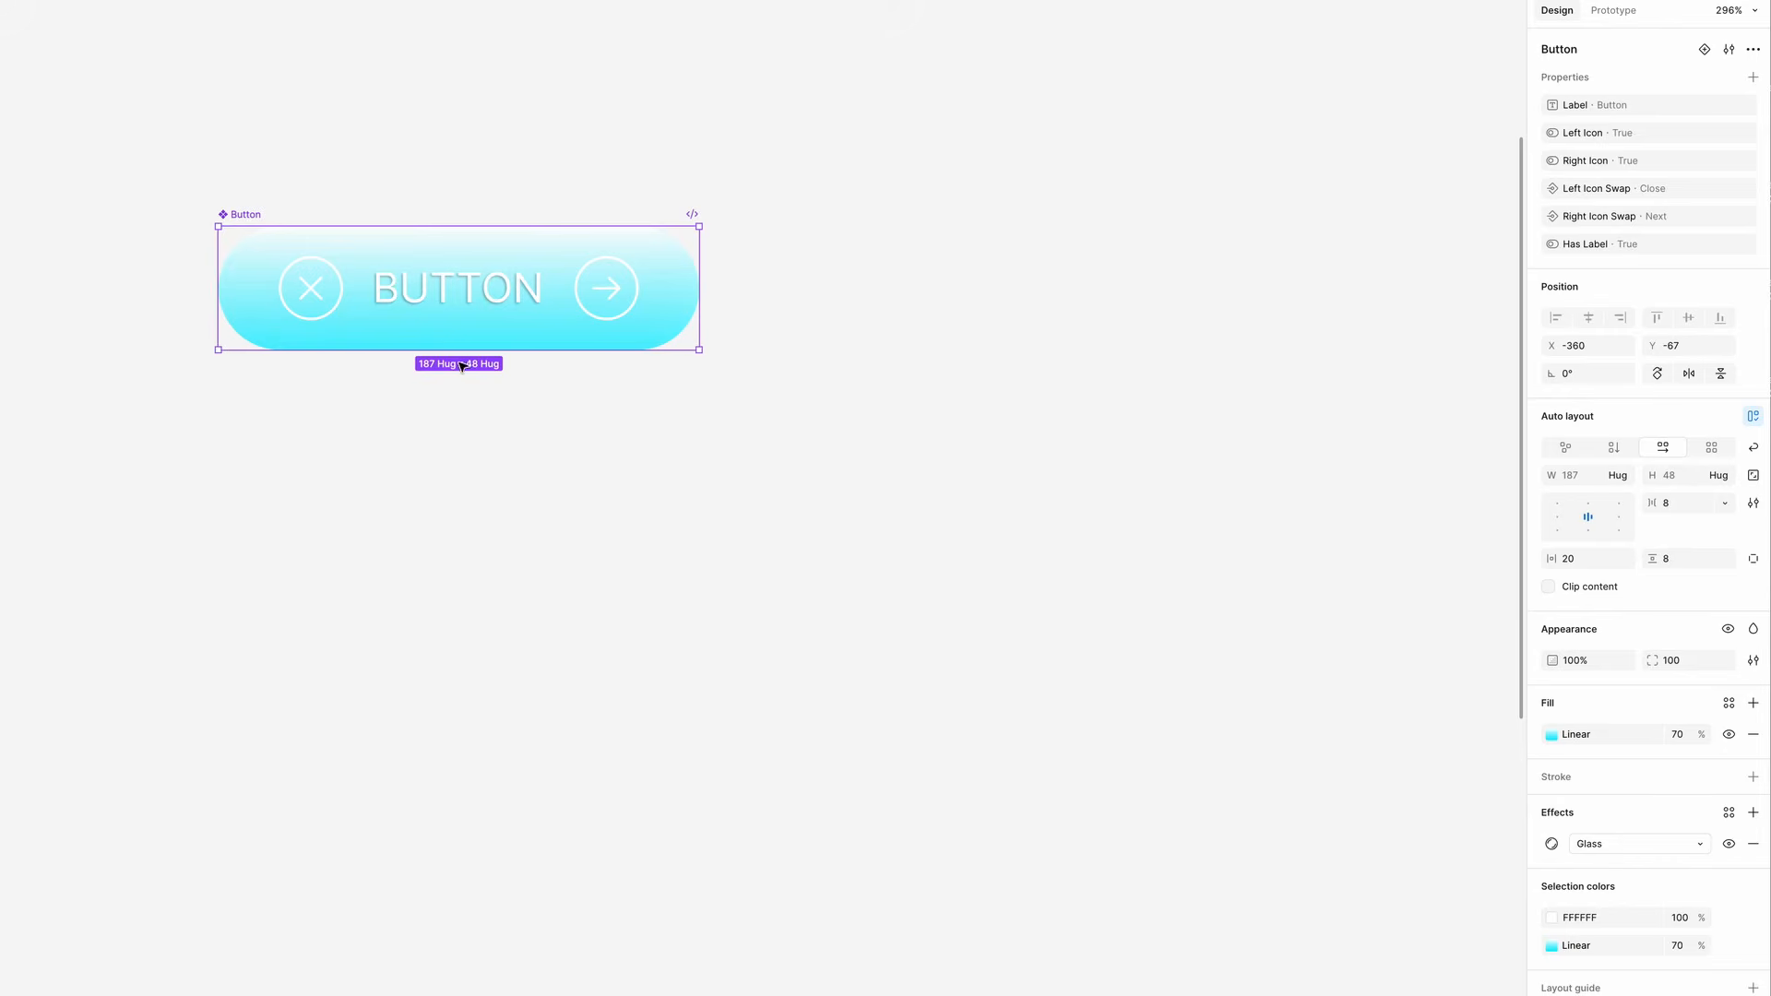
- Add a variant to the Button component and rename the variant property to Size
left_click(1704, 50)
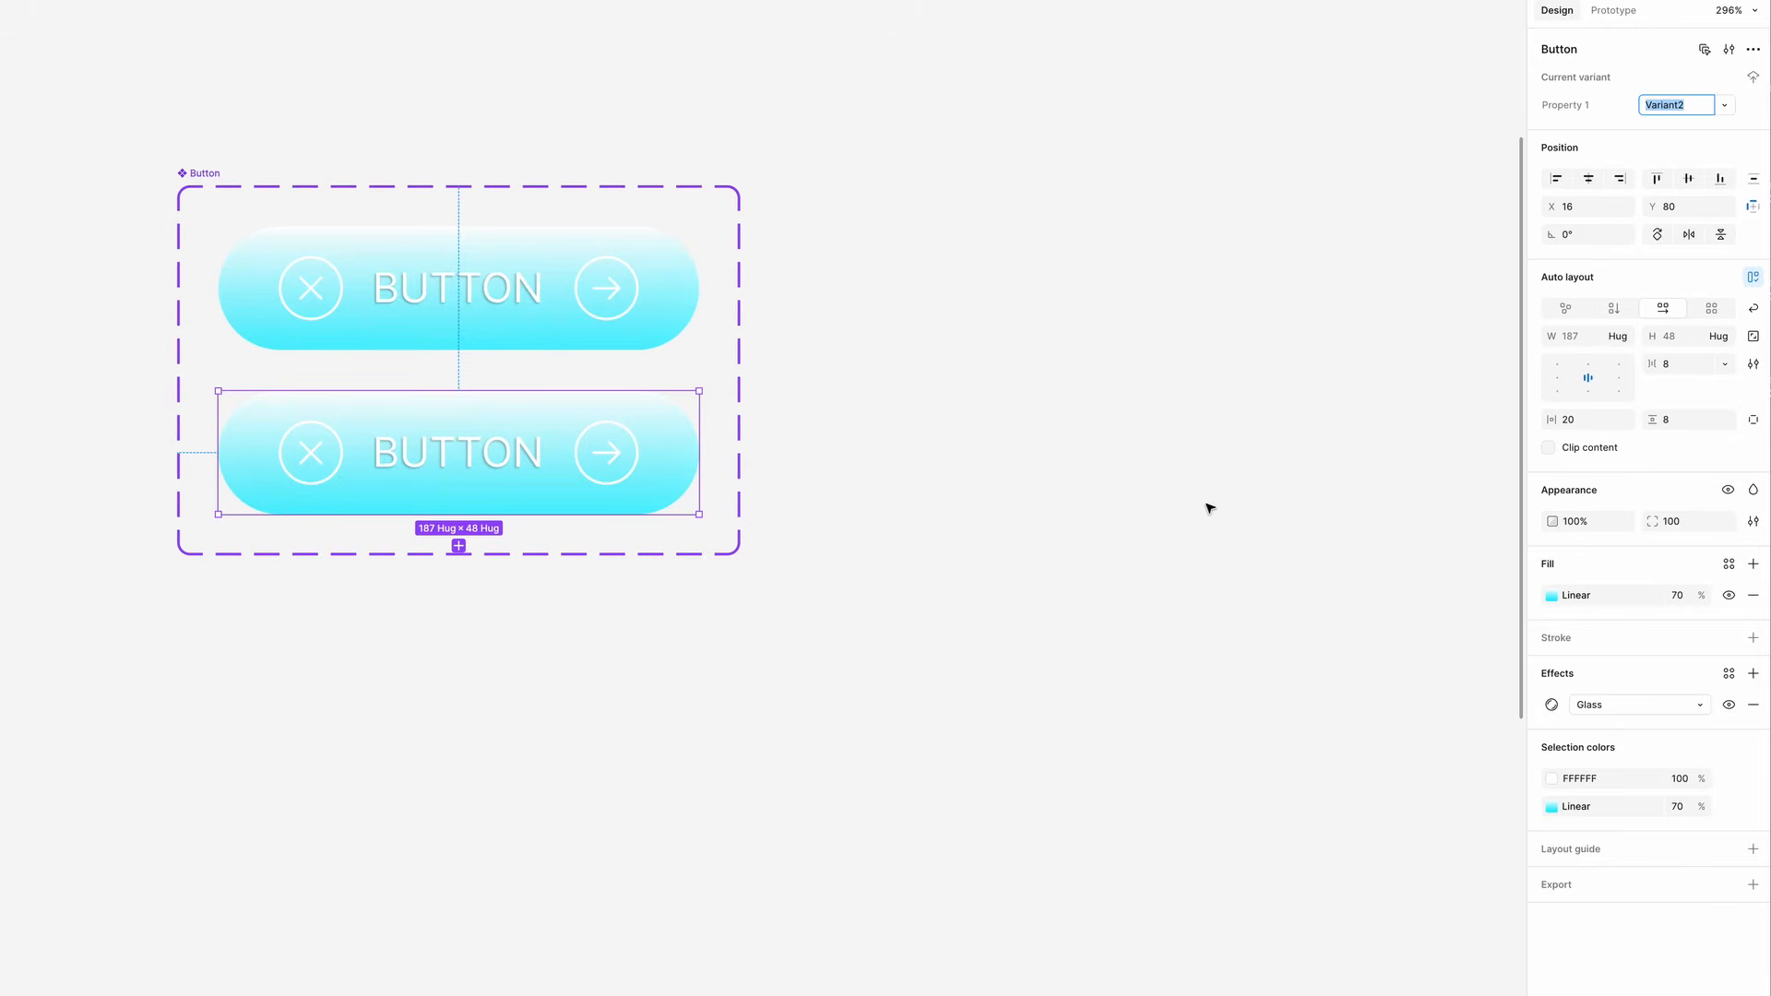
double_click(1565, 106)
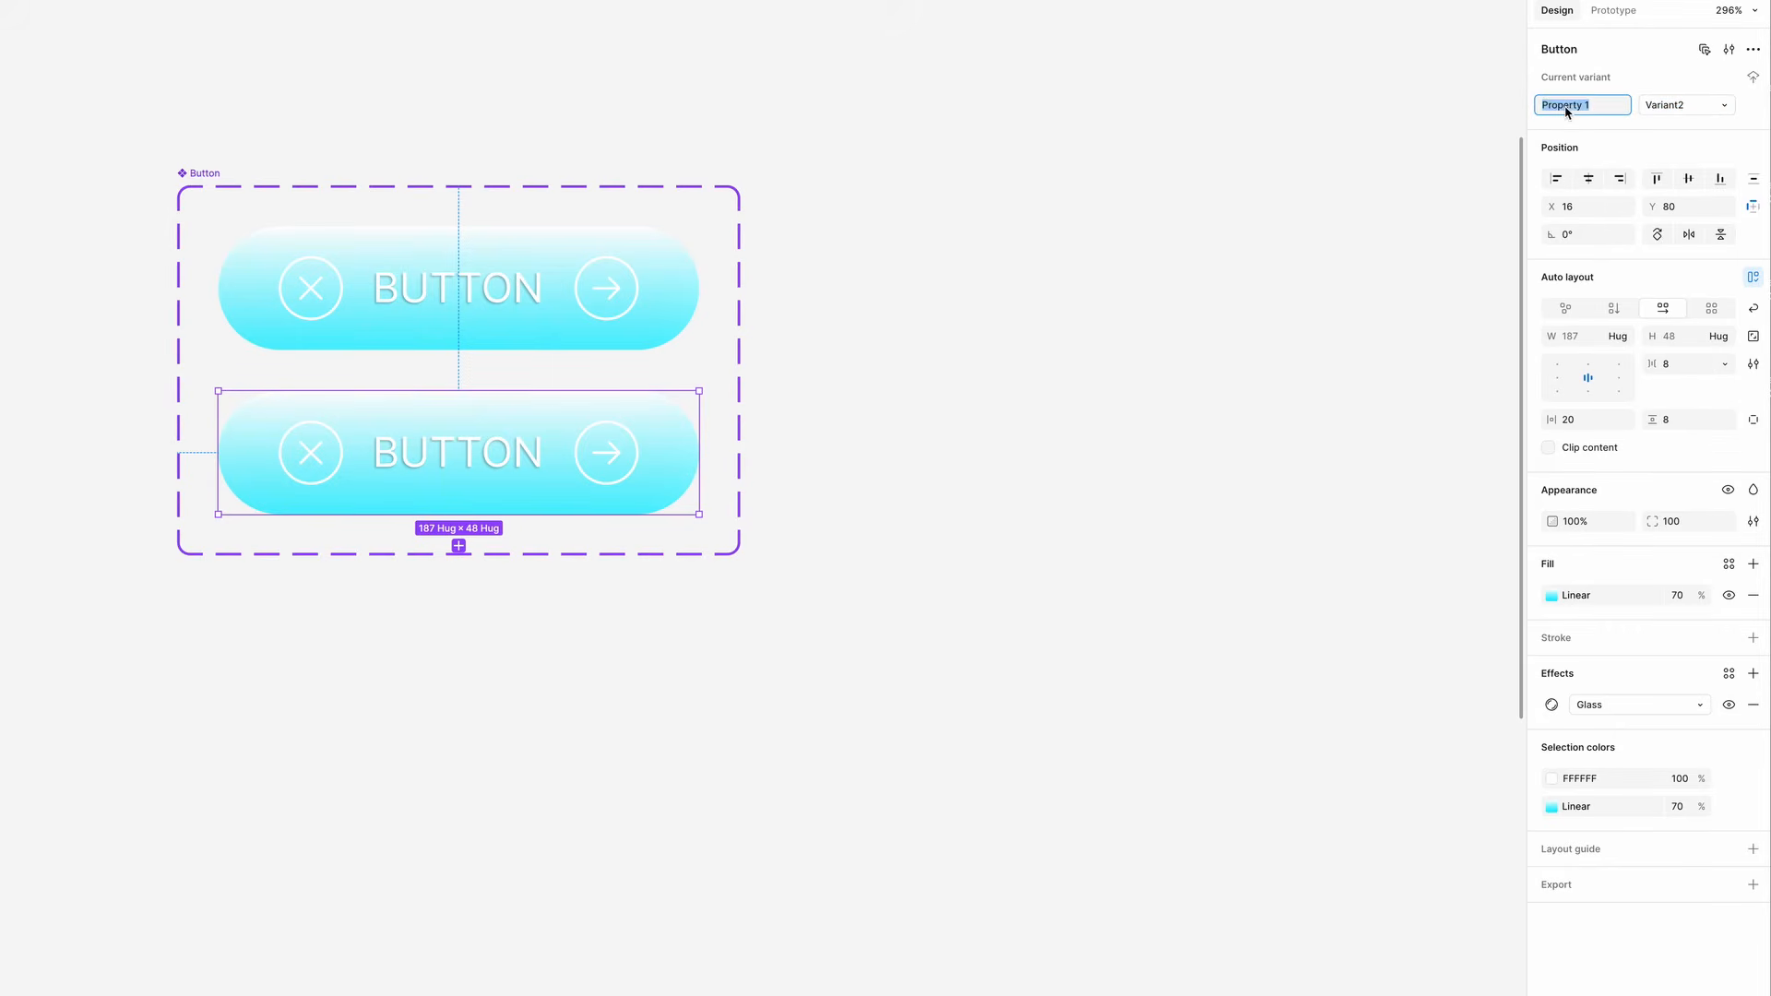
type("Size")
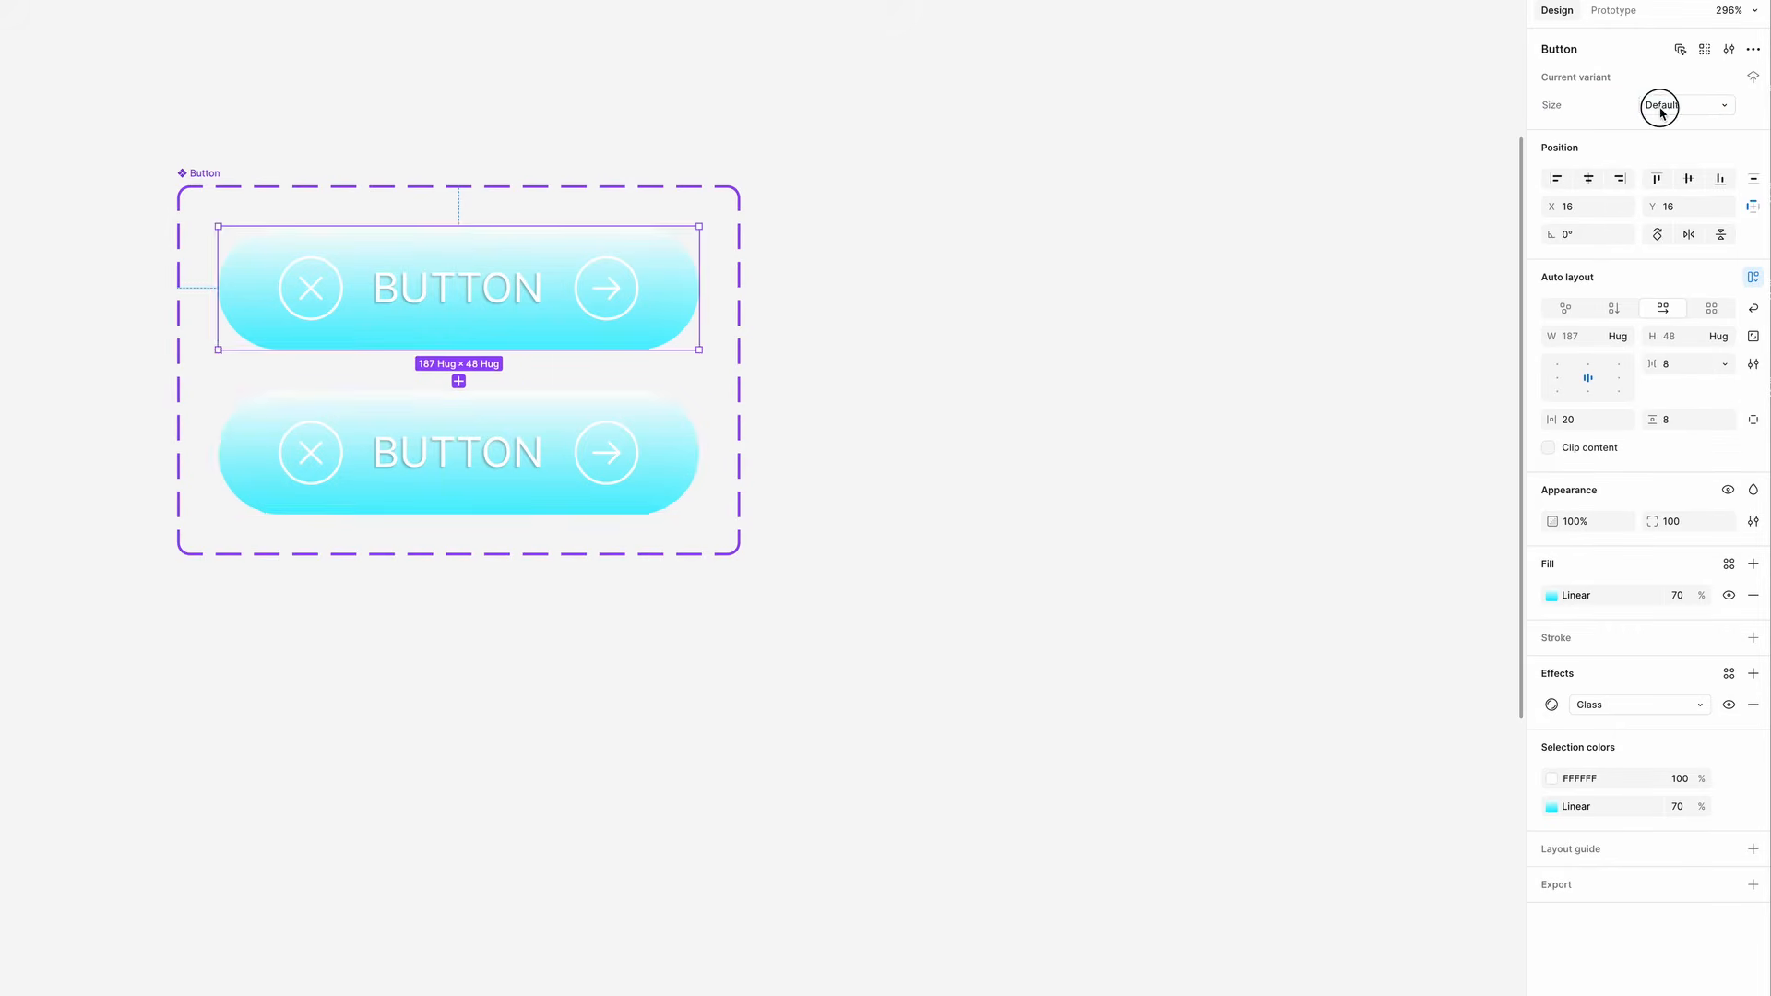
- Set the second variant's Size value to Default_M
left_click(1664, 107)
left_click(680, 437)
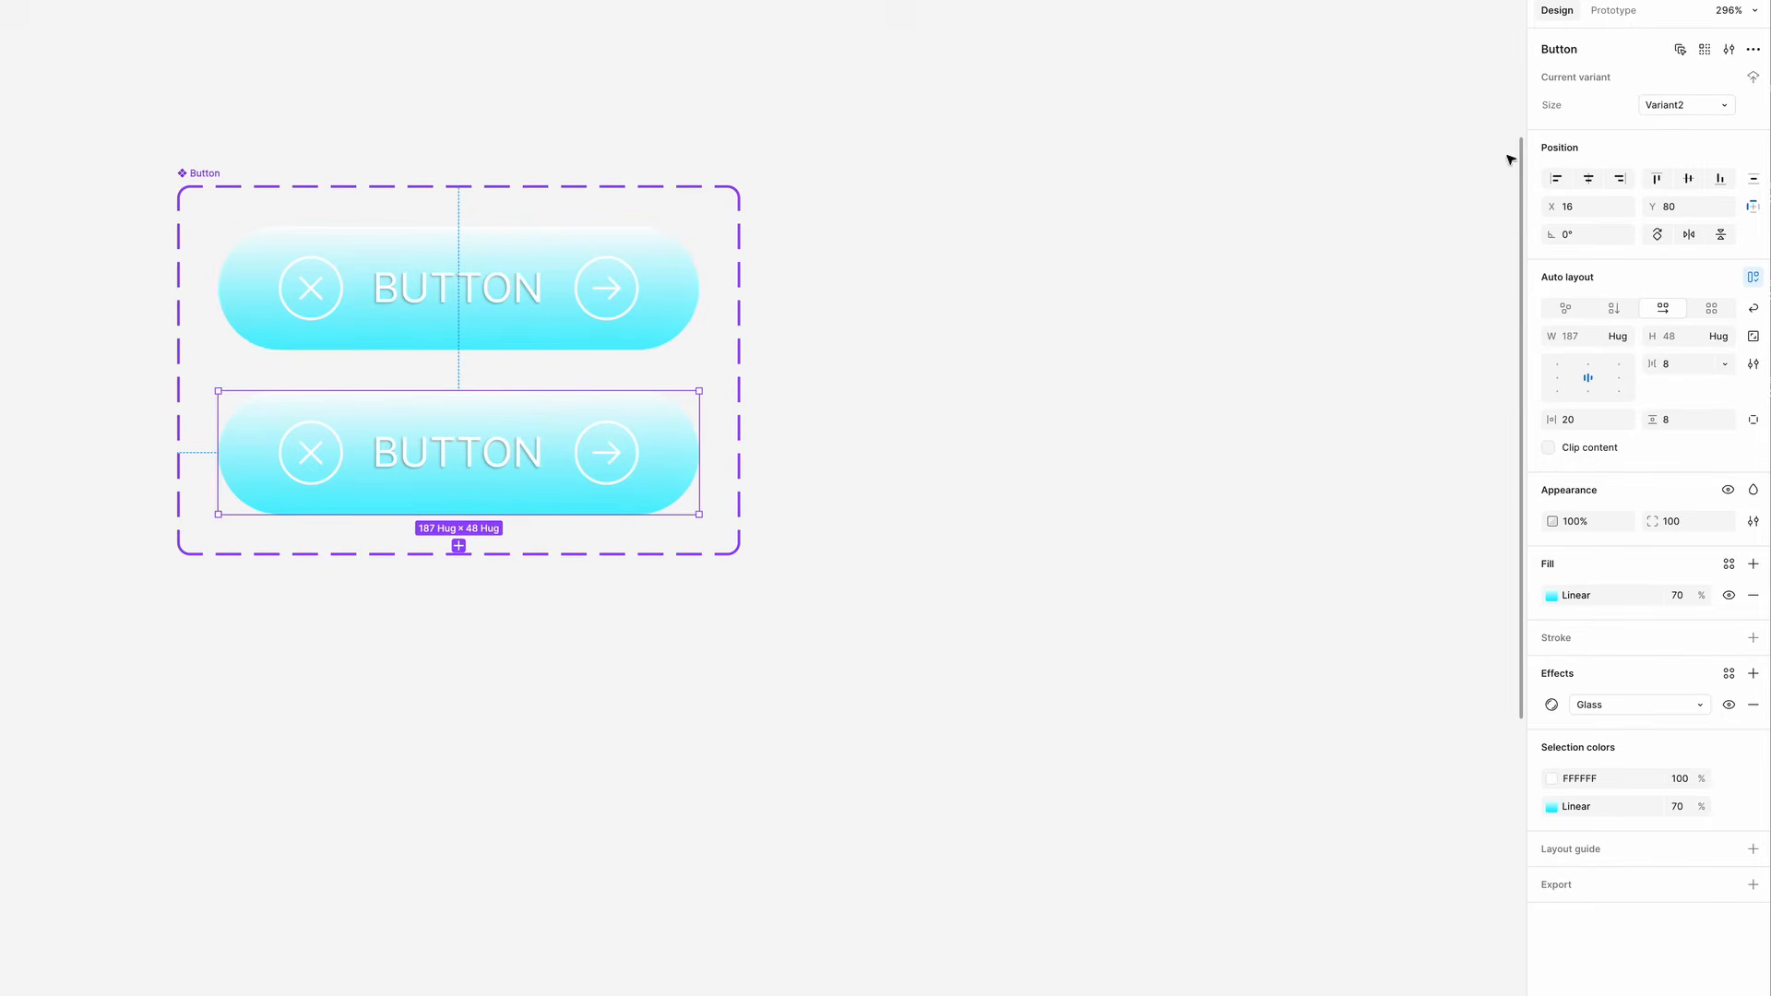
left_click(1668, 109)
type("Default_M")
key("Return")
- Enlarge the variant set frame to about 418 × 291 and widen the top Default_L variant
left_click(738, 552)
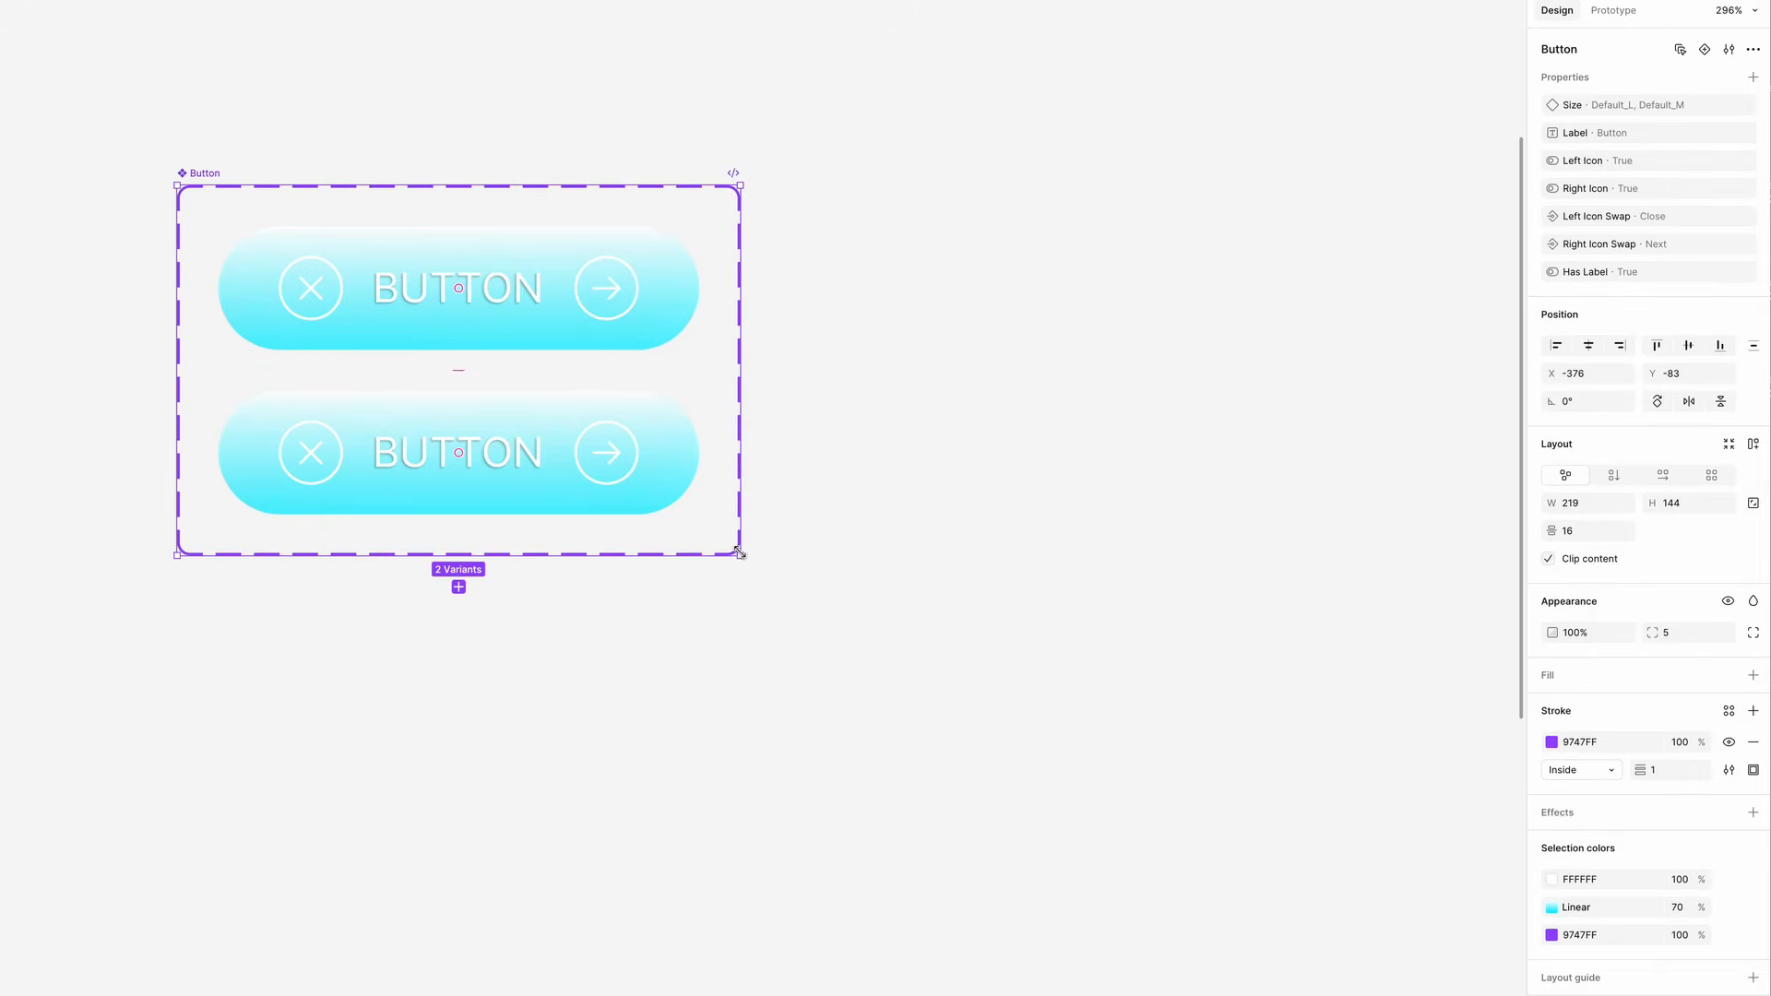
left_click_drag(738, 552, 1251, 932)
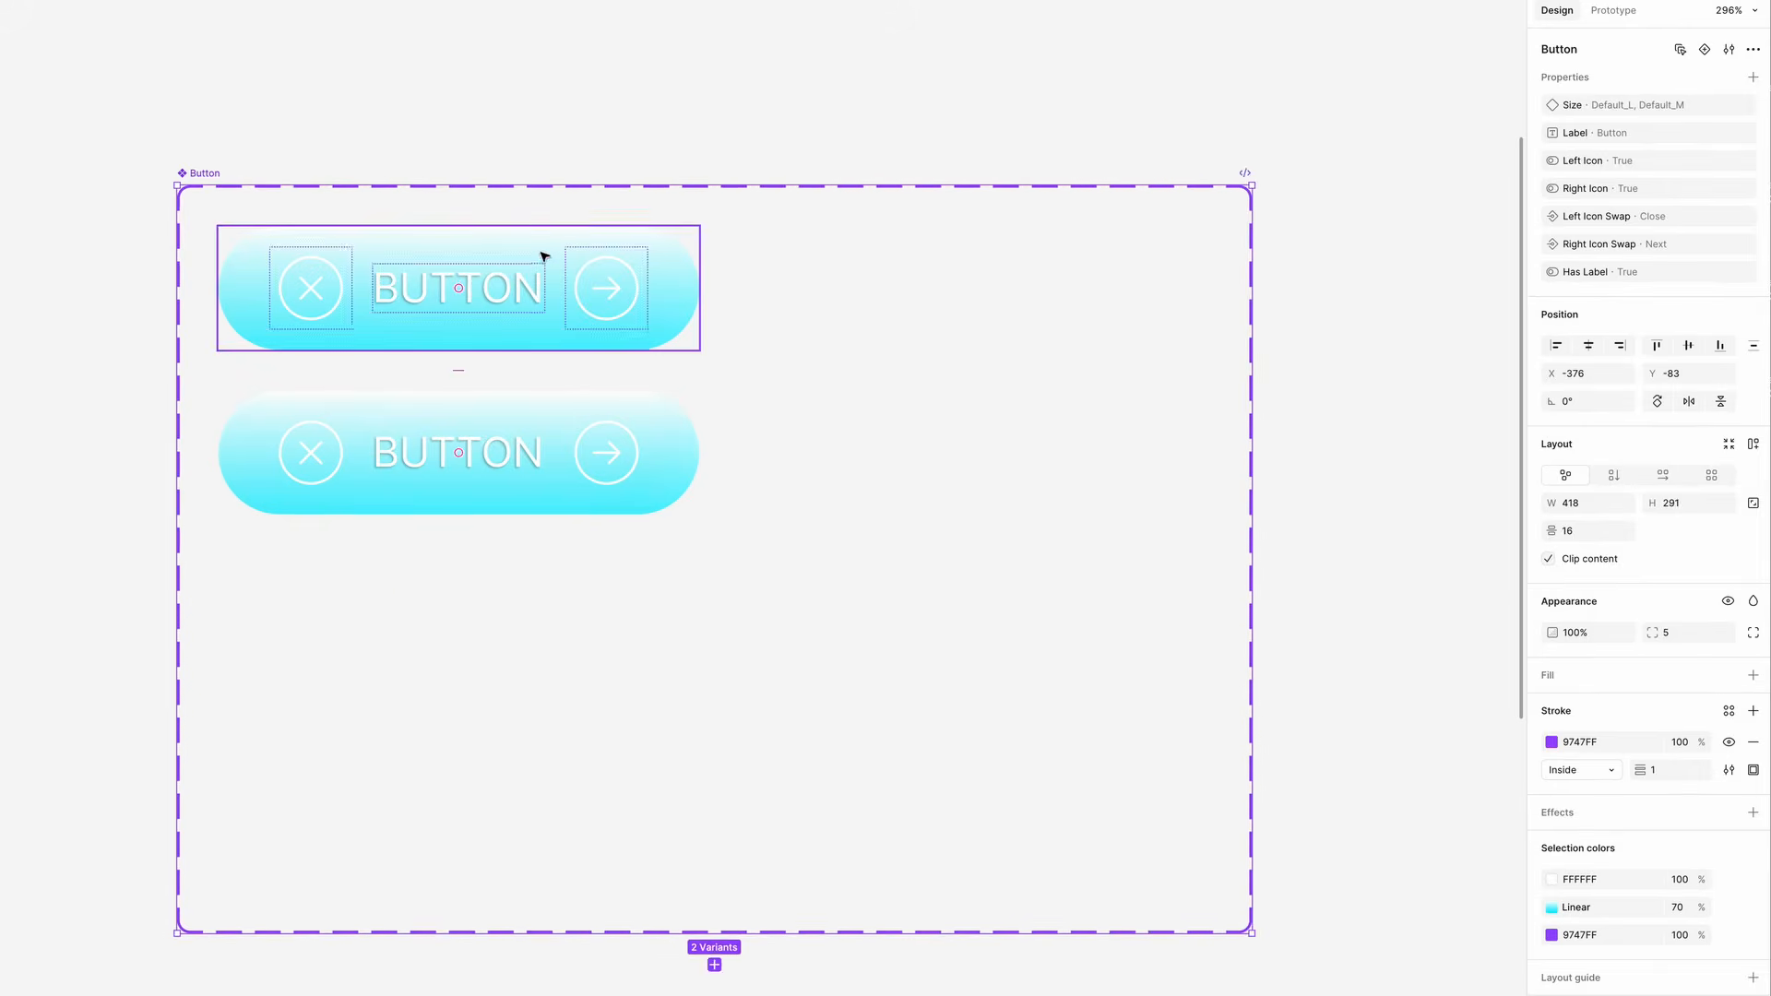
left_click(544, 257)
left_click_drag(703, 300, 759, 305)
- Add a third variant and set its Size value to Default_S
left_click(461, 498)
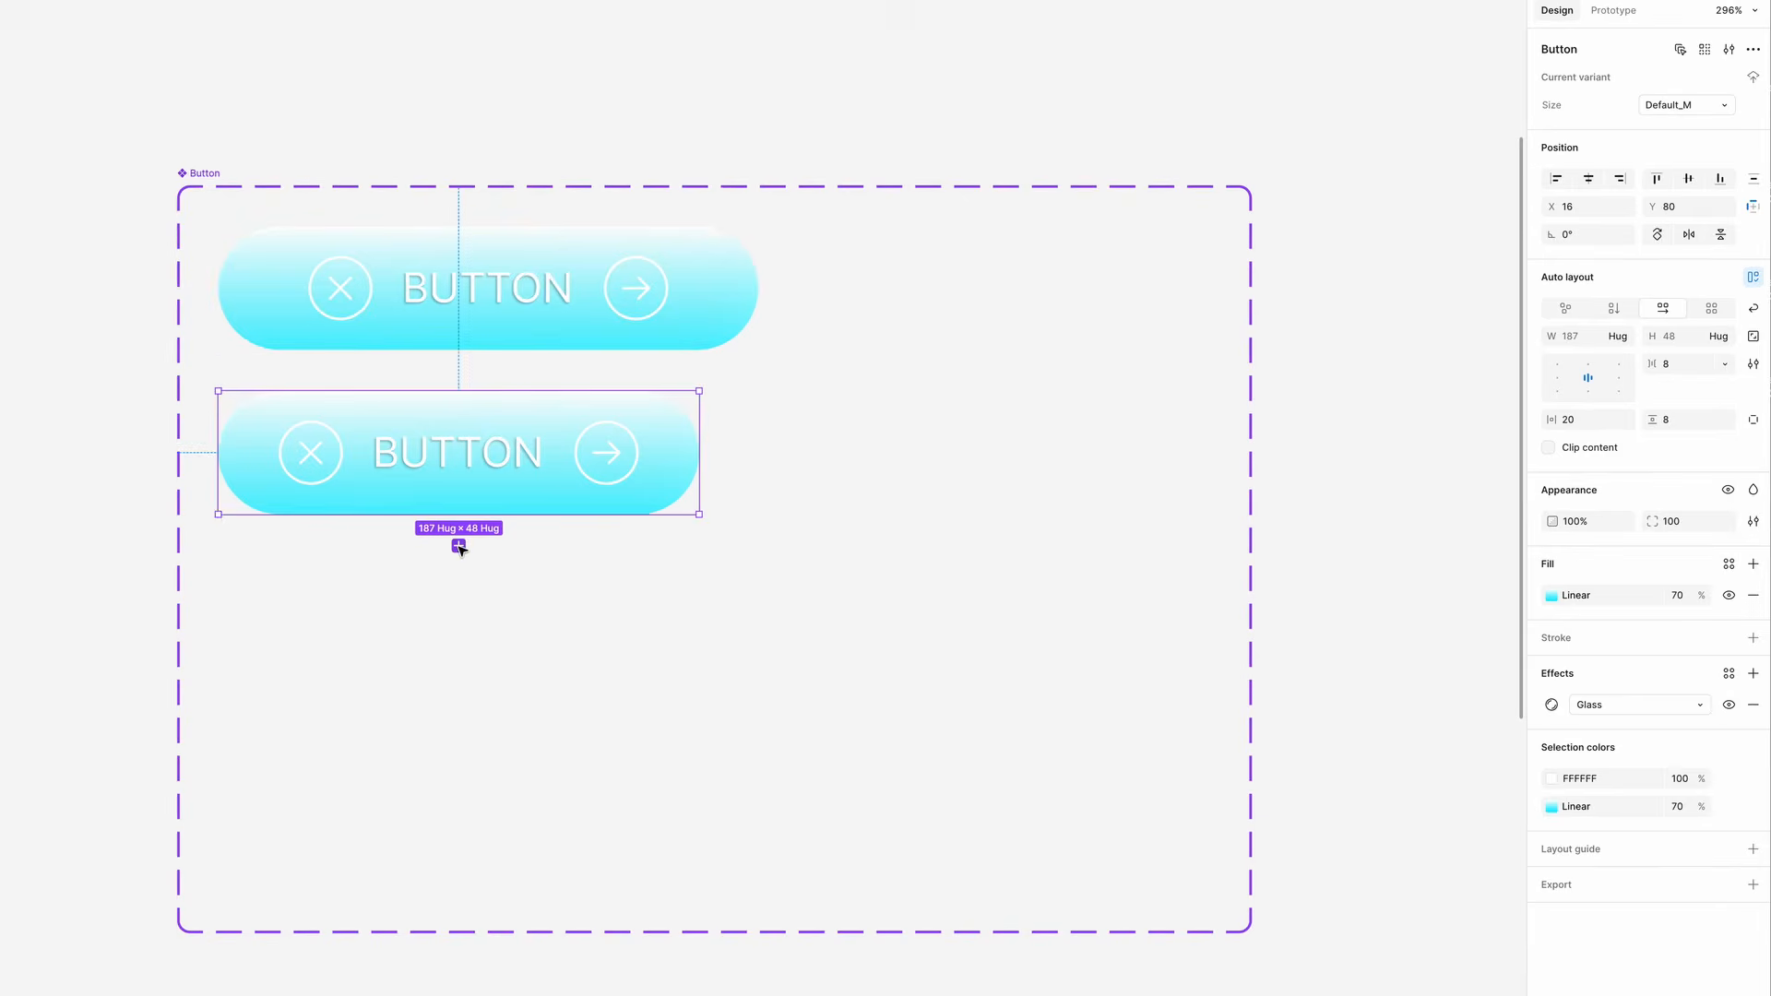
left_click(458, 546)
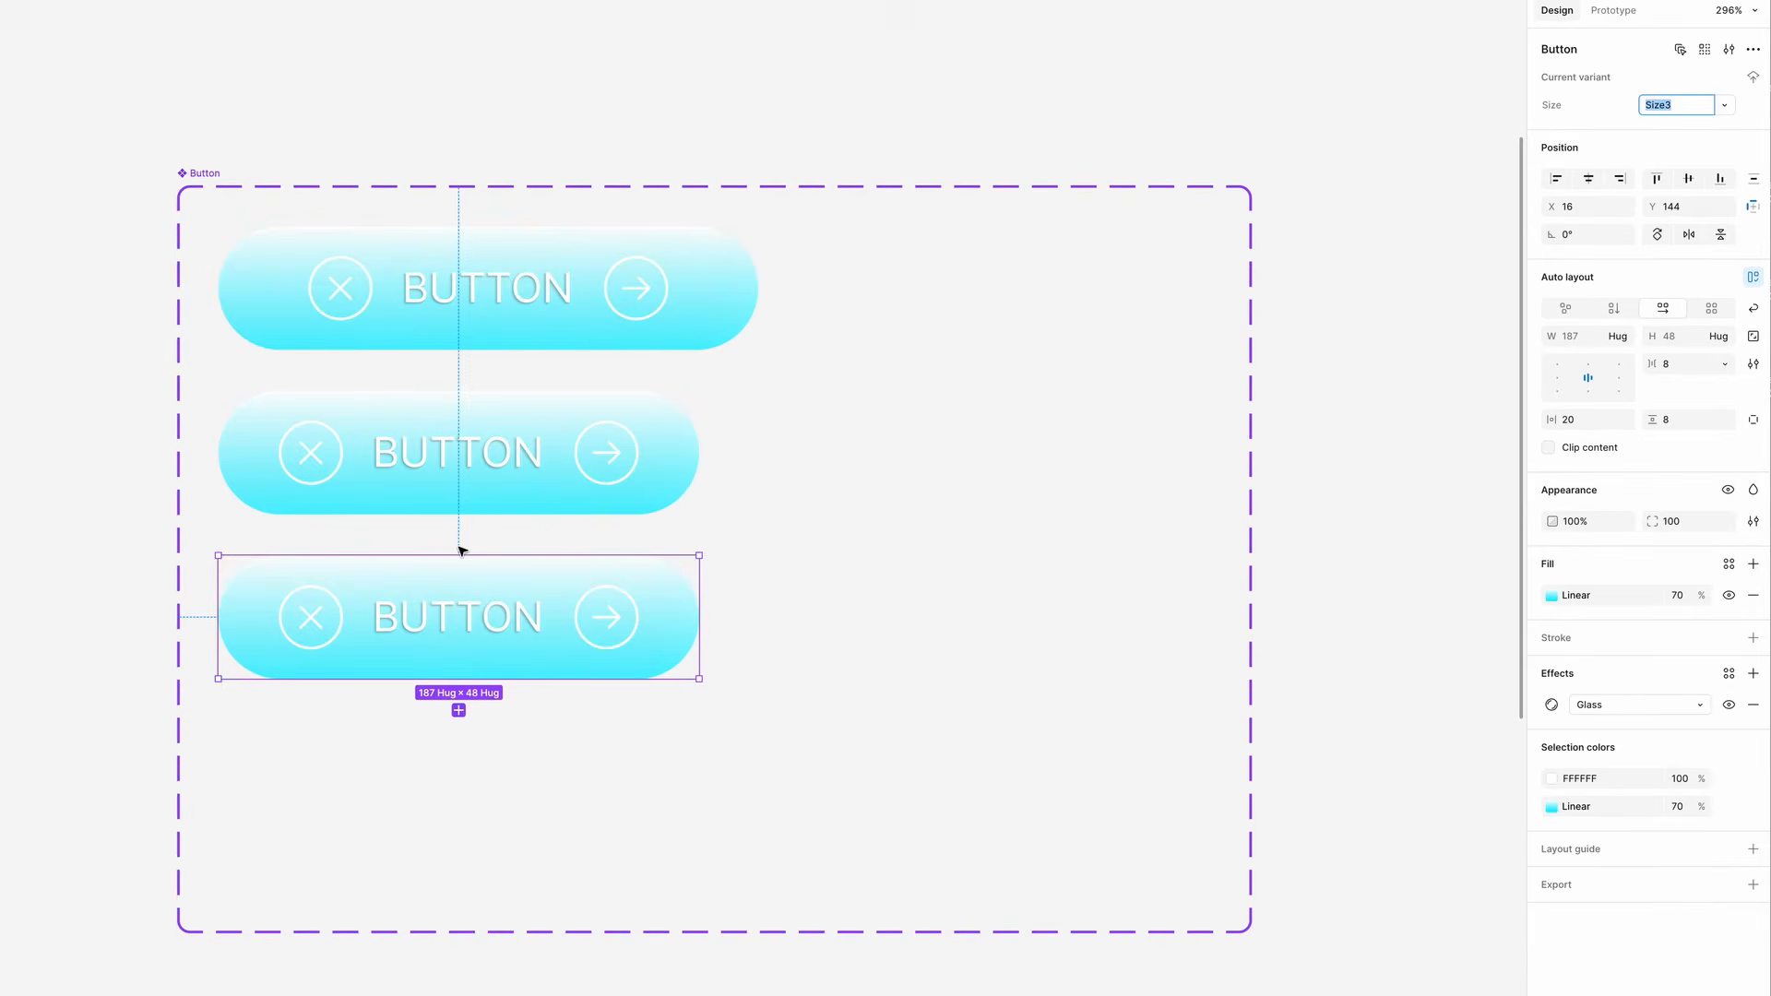
type("Default_S")
key("Return")
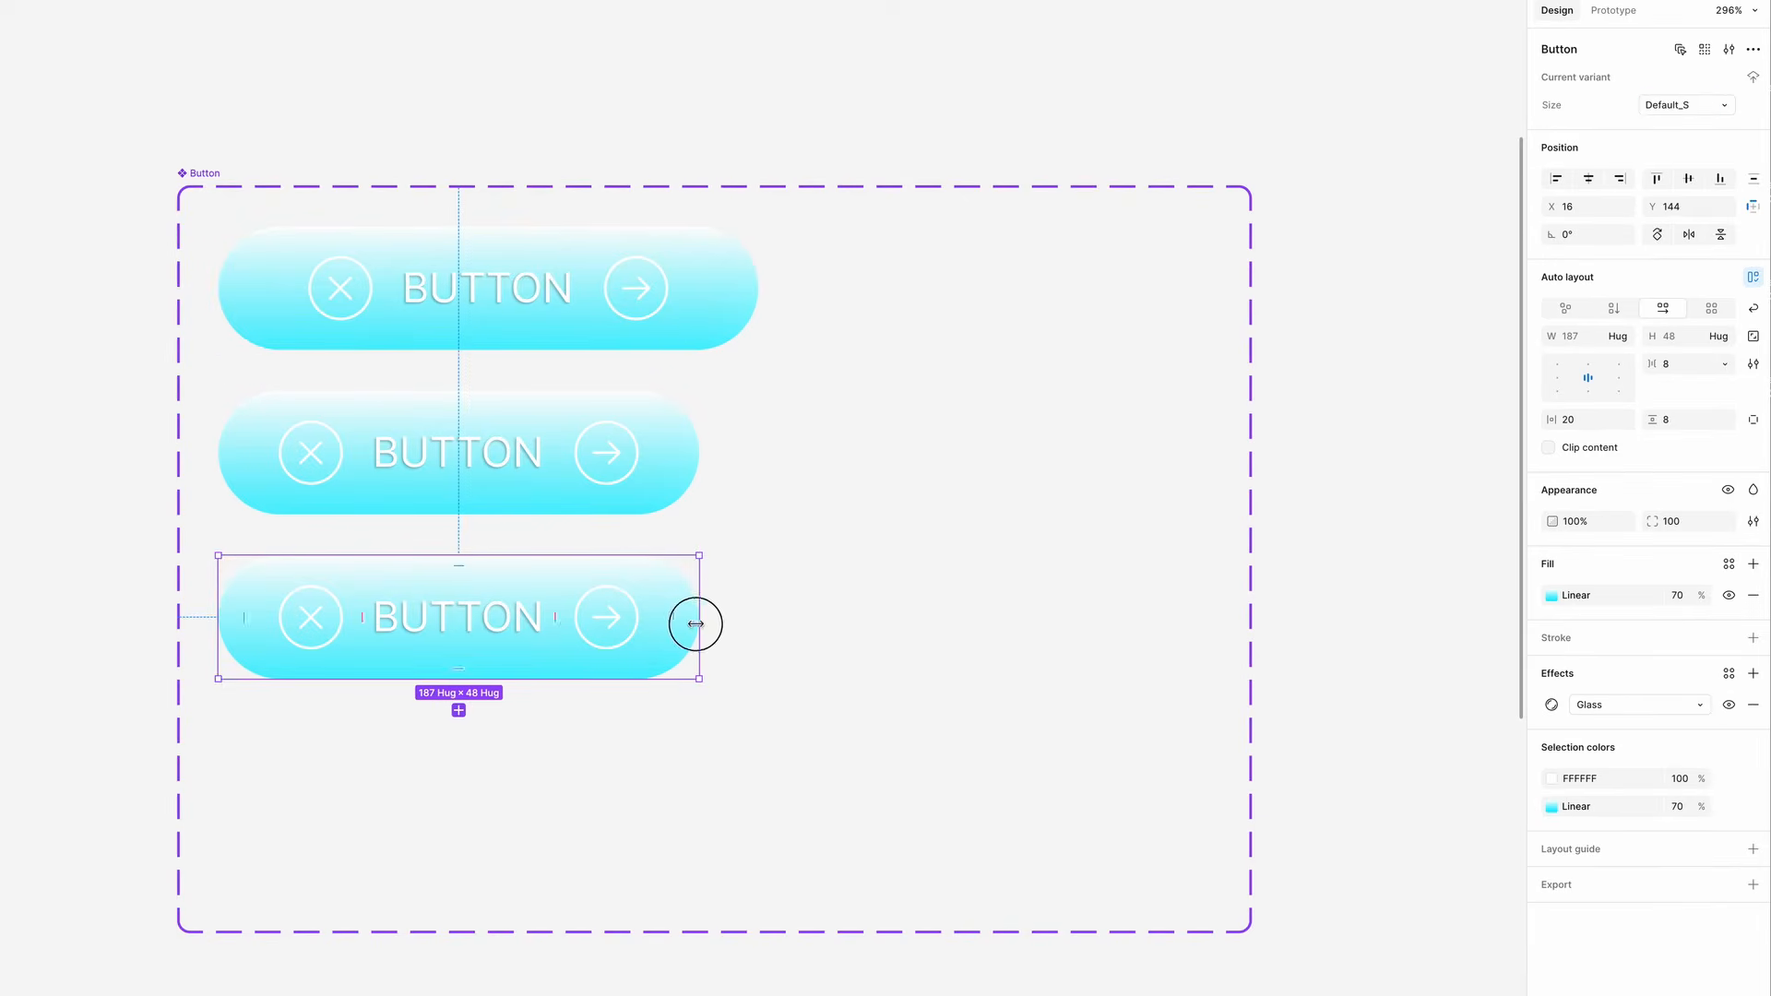
- Shrink the Default_S variant to about 157 × 40
left_click_drag(699, 621, 621, 623)
left_click_drag(473, 680, 473, 662)
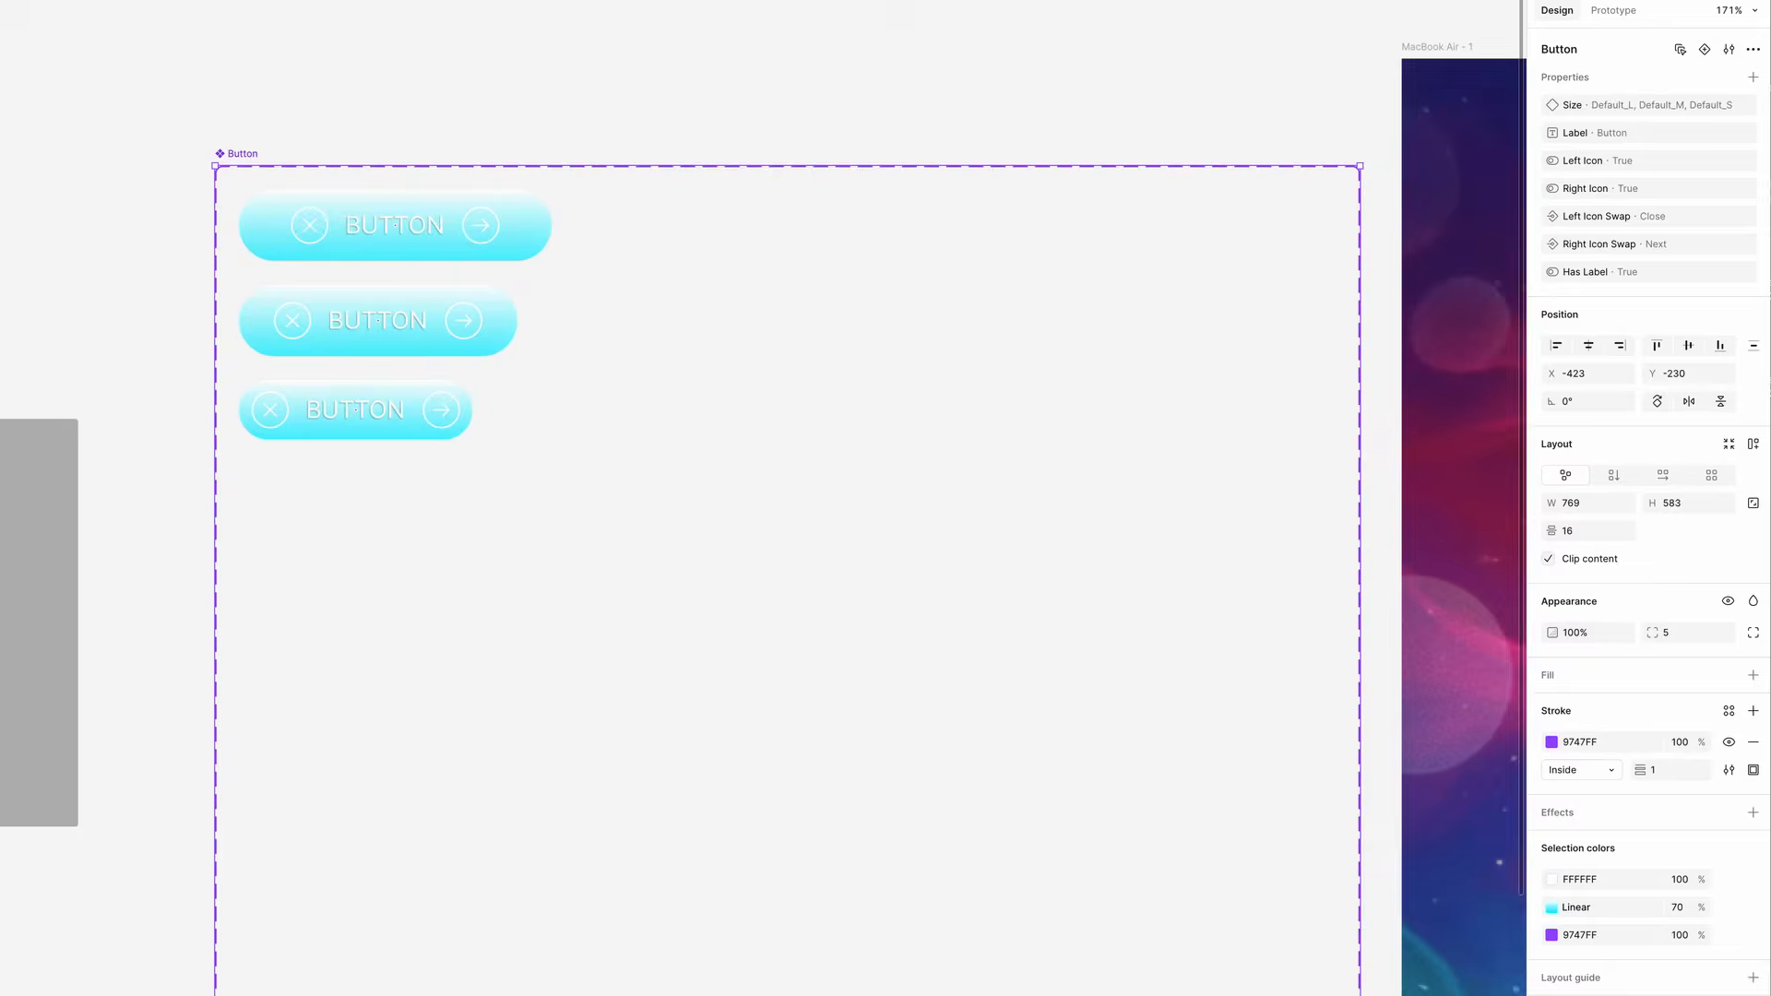
- Arrange the Default_M and Default_S variants in a row beside Default_L
left_click_drag(389, 320, 781, 224)
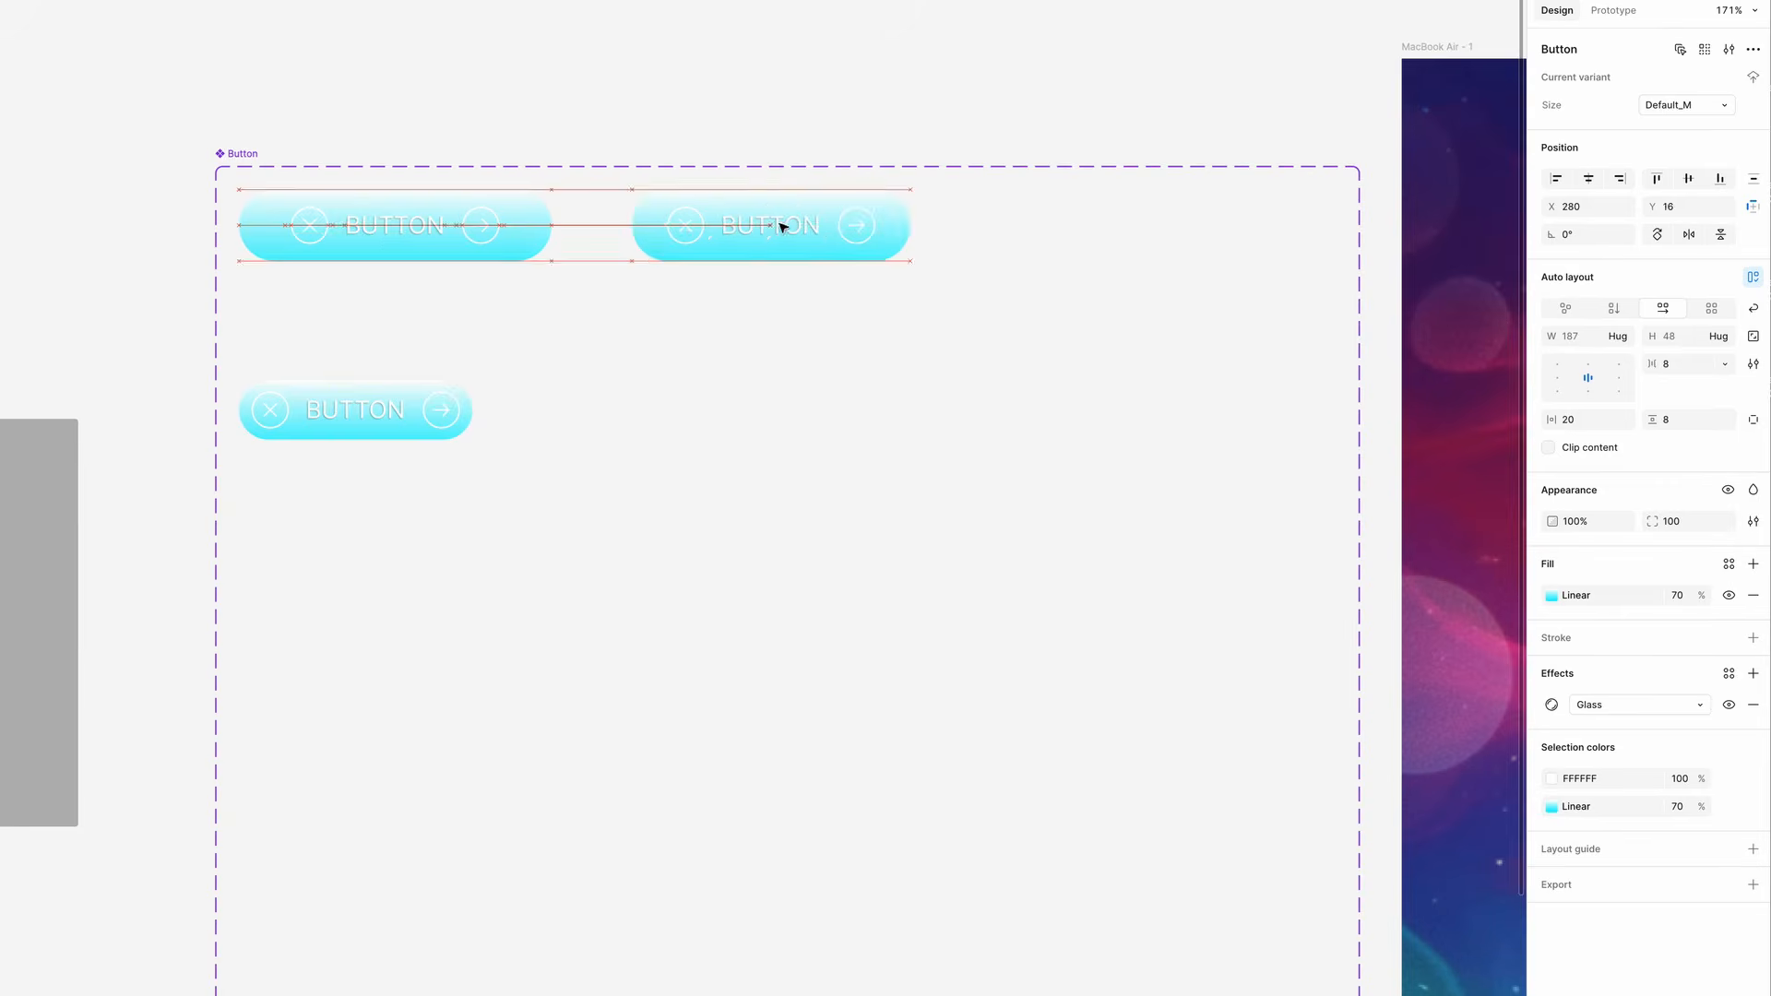
left_click_drag(369, 390, 1146, 206)
key("Escape")
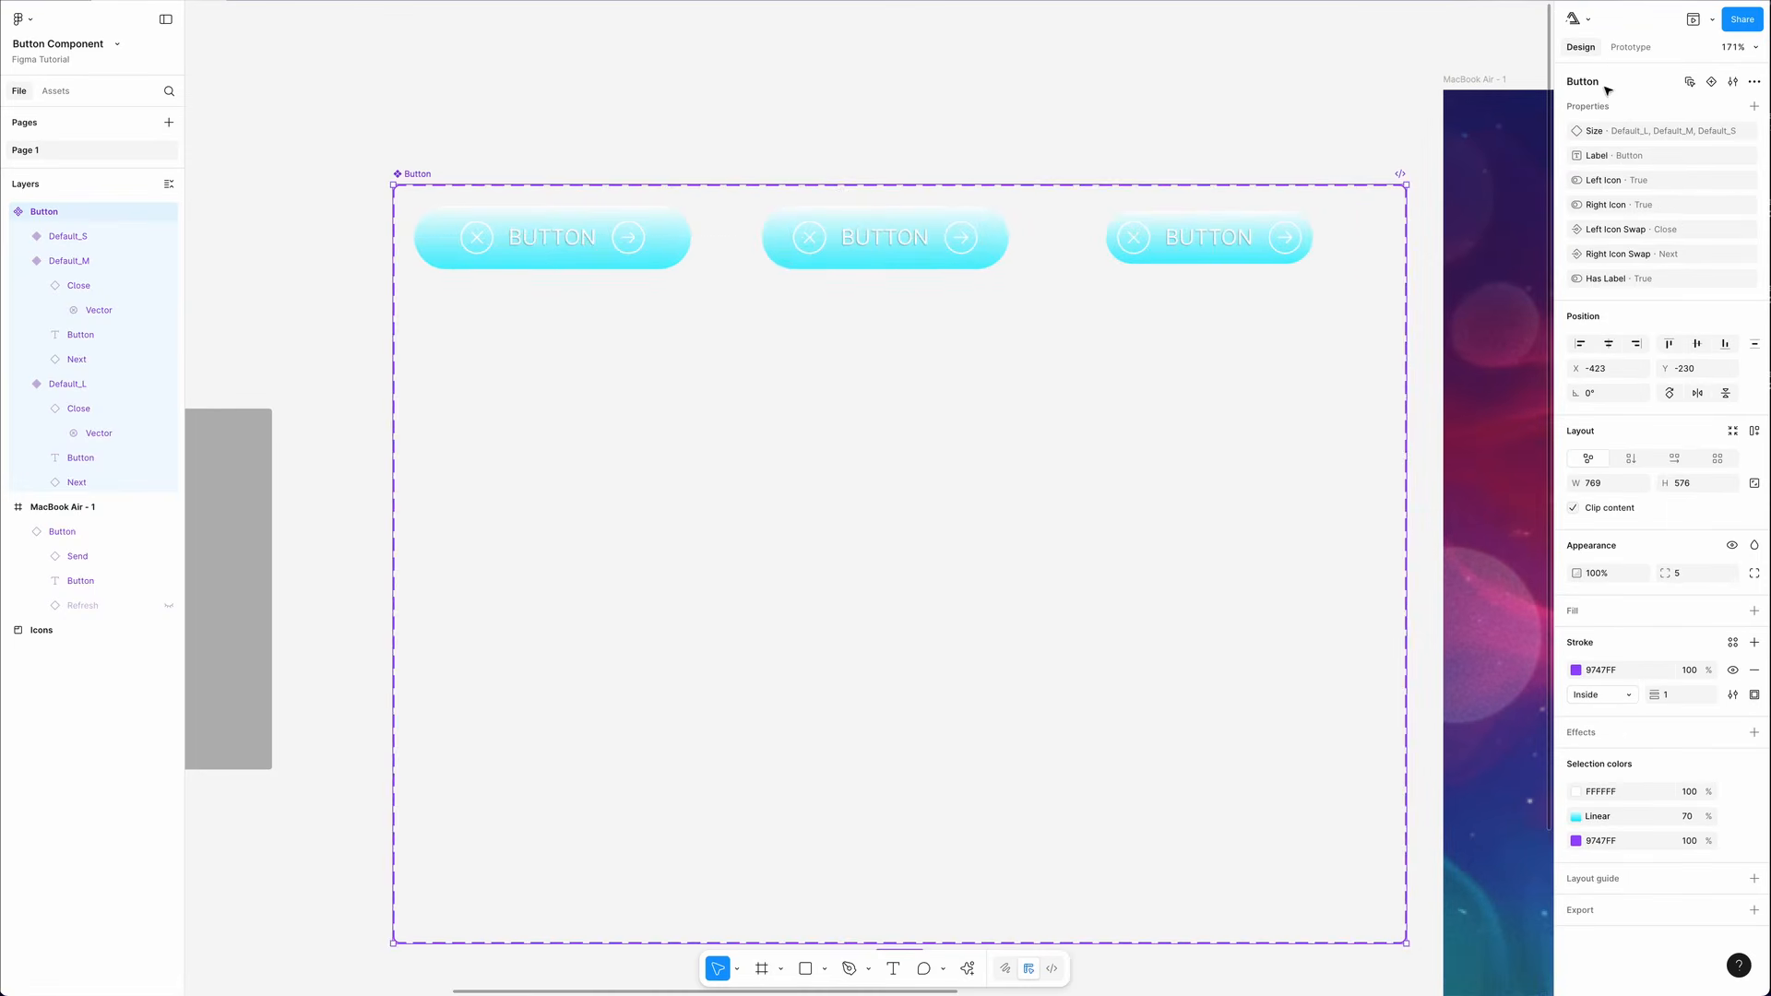
- Add a new variant below the row of size variants
left_click(1711, 83)
left_click_drag(591, 830, 601, 238)
left_click_drag(601, 235, 602, 238)
- Rename the variant property to State and set the new variant's value to Hover_L
double_click(1576, 133)
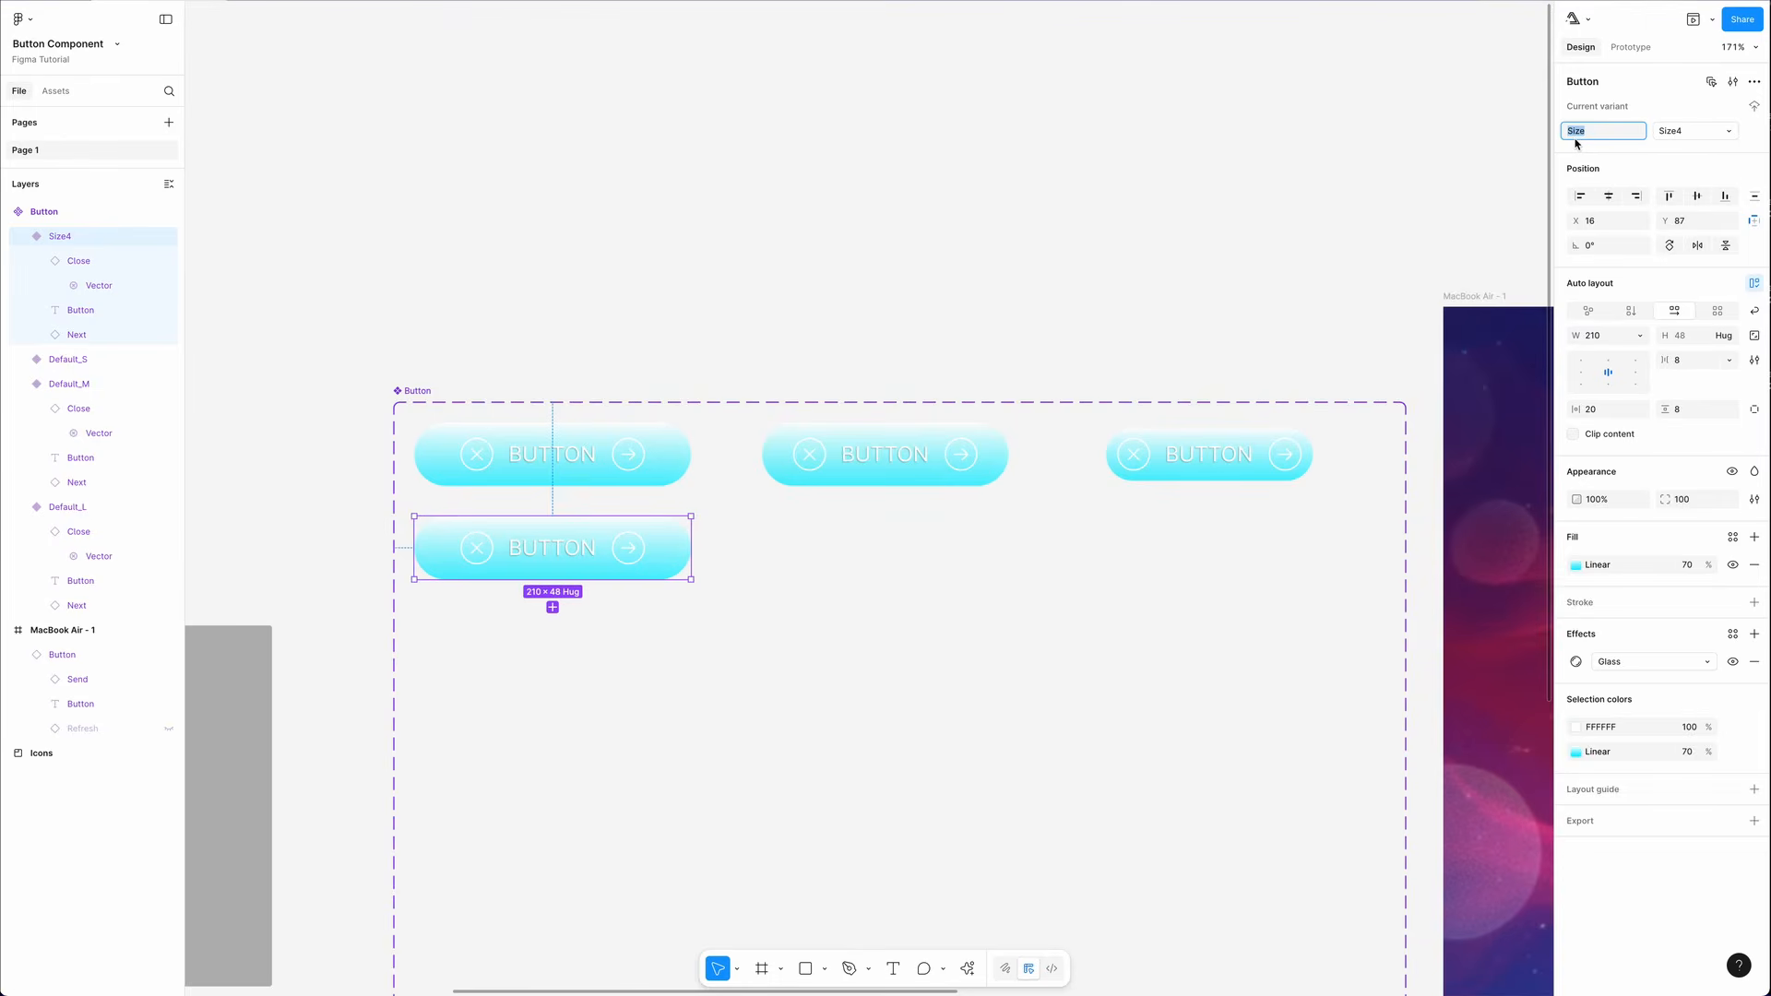
type("Sate")
left_click(1671, 133)
type("Hover_L")
key("Return")
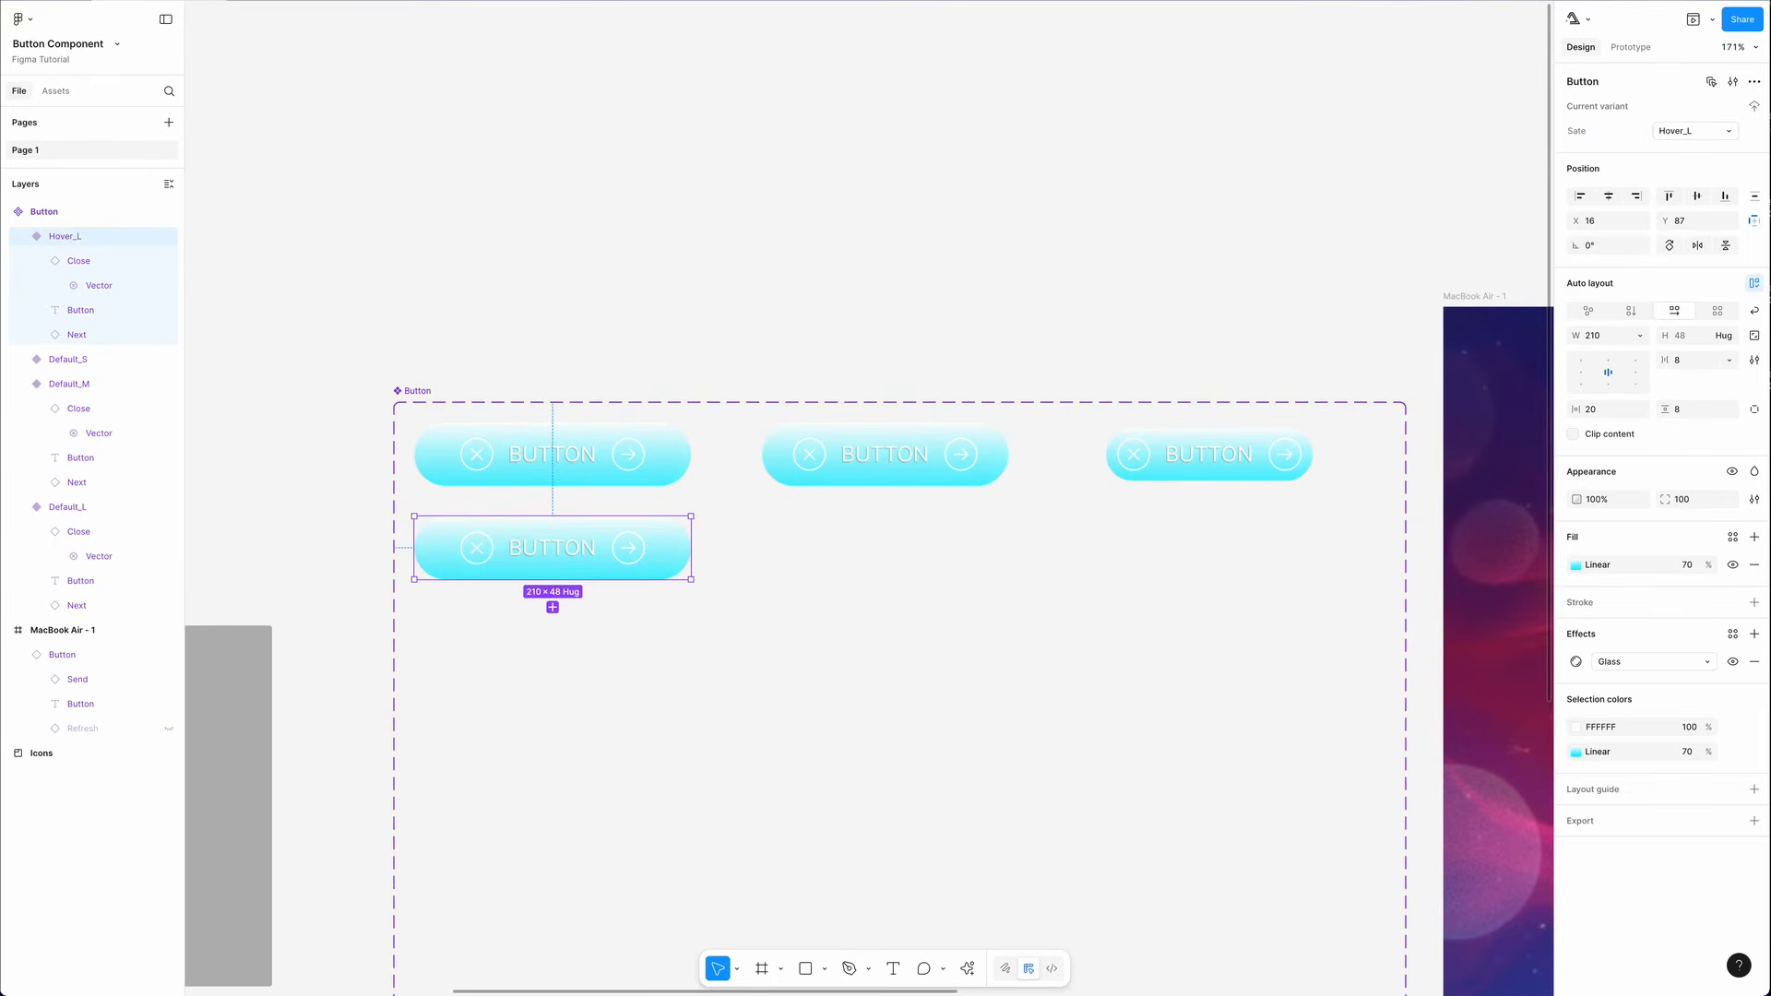
- Add a drop shadow to the Hover_L variant and reverse the direction of its linear gradient fill
left_click(1754, 633)
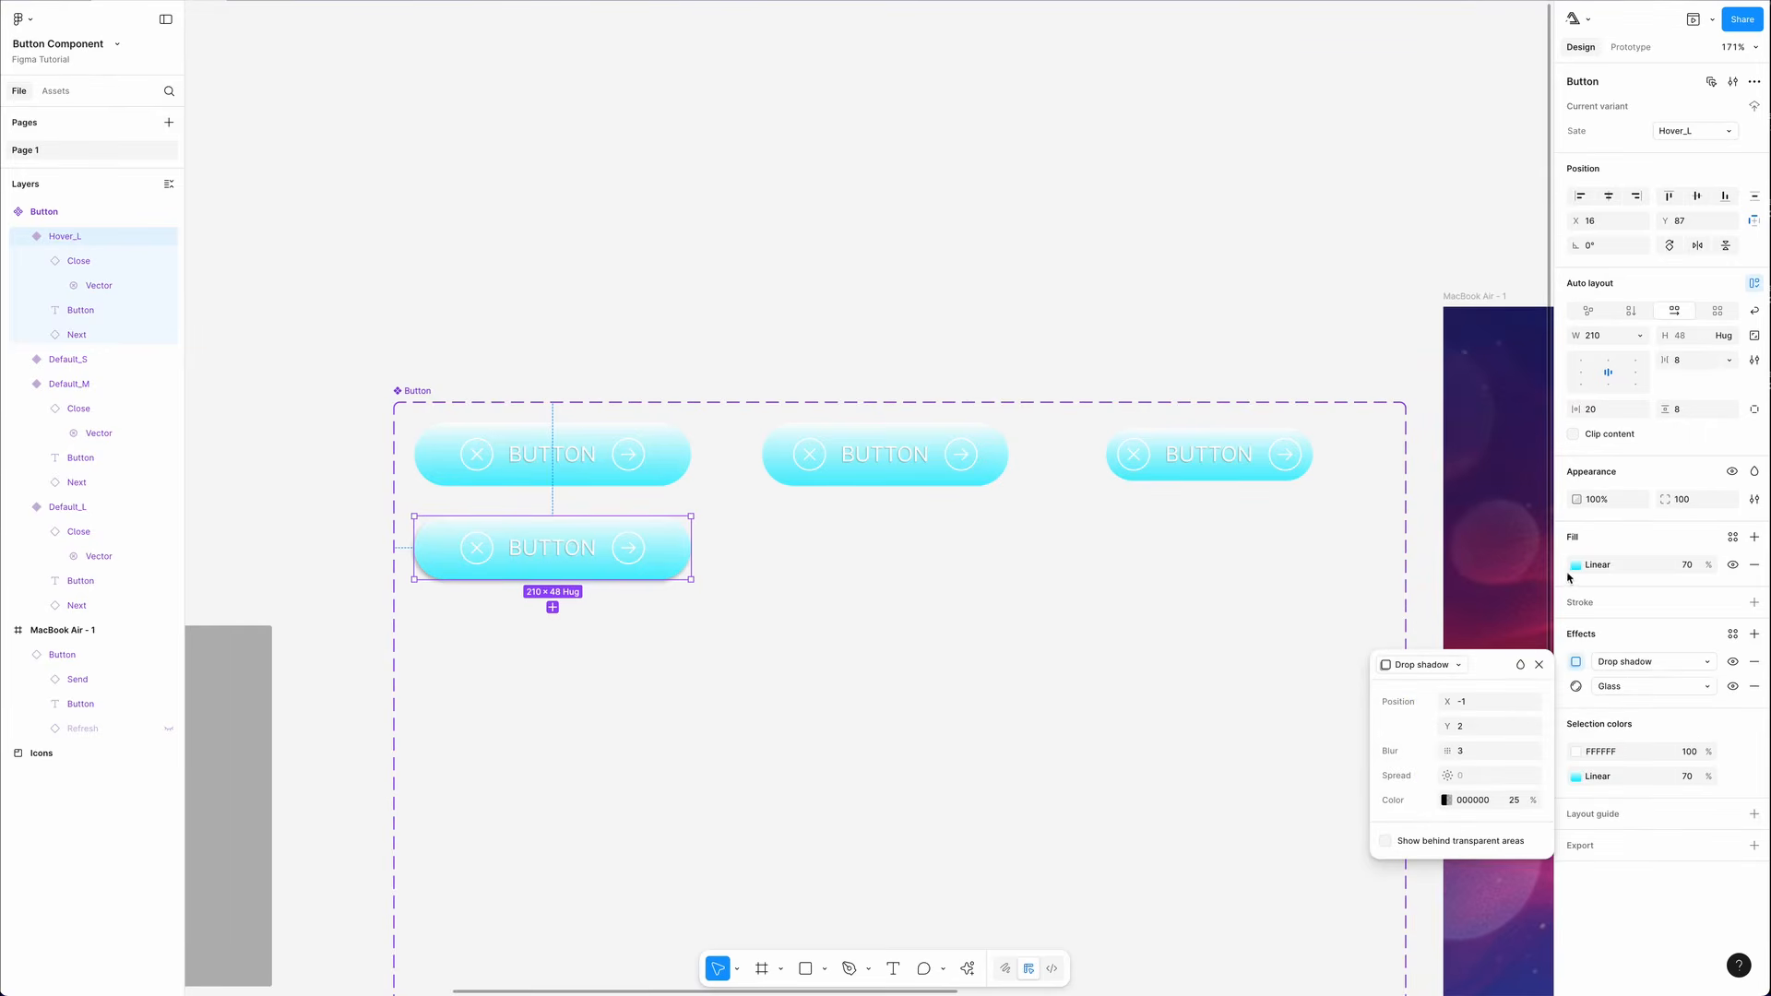
left_click(1574, 566)
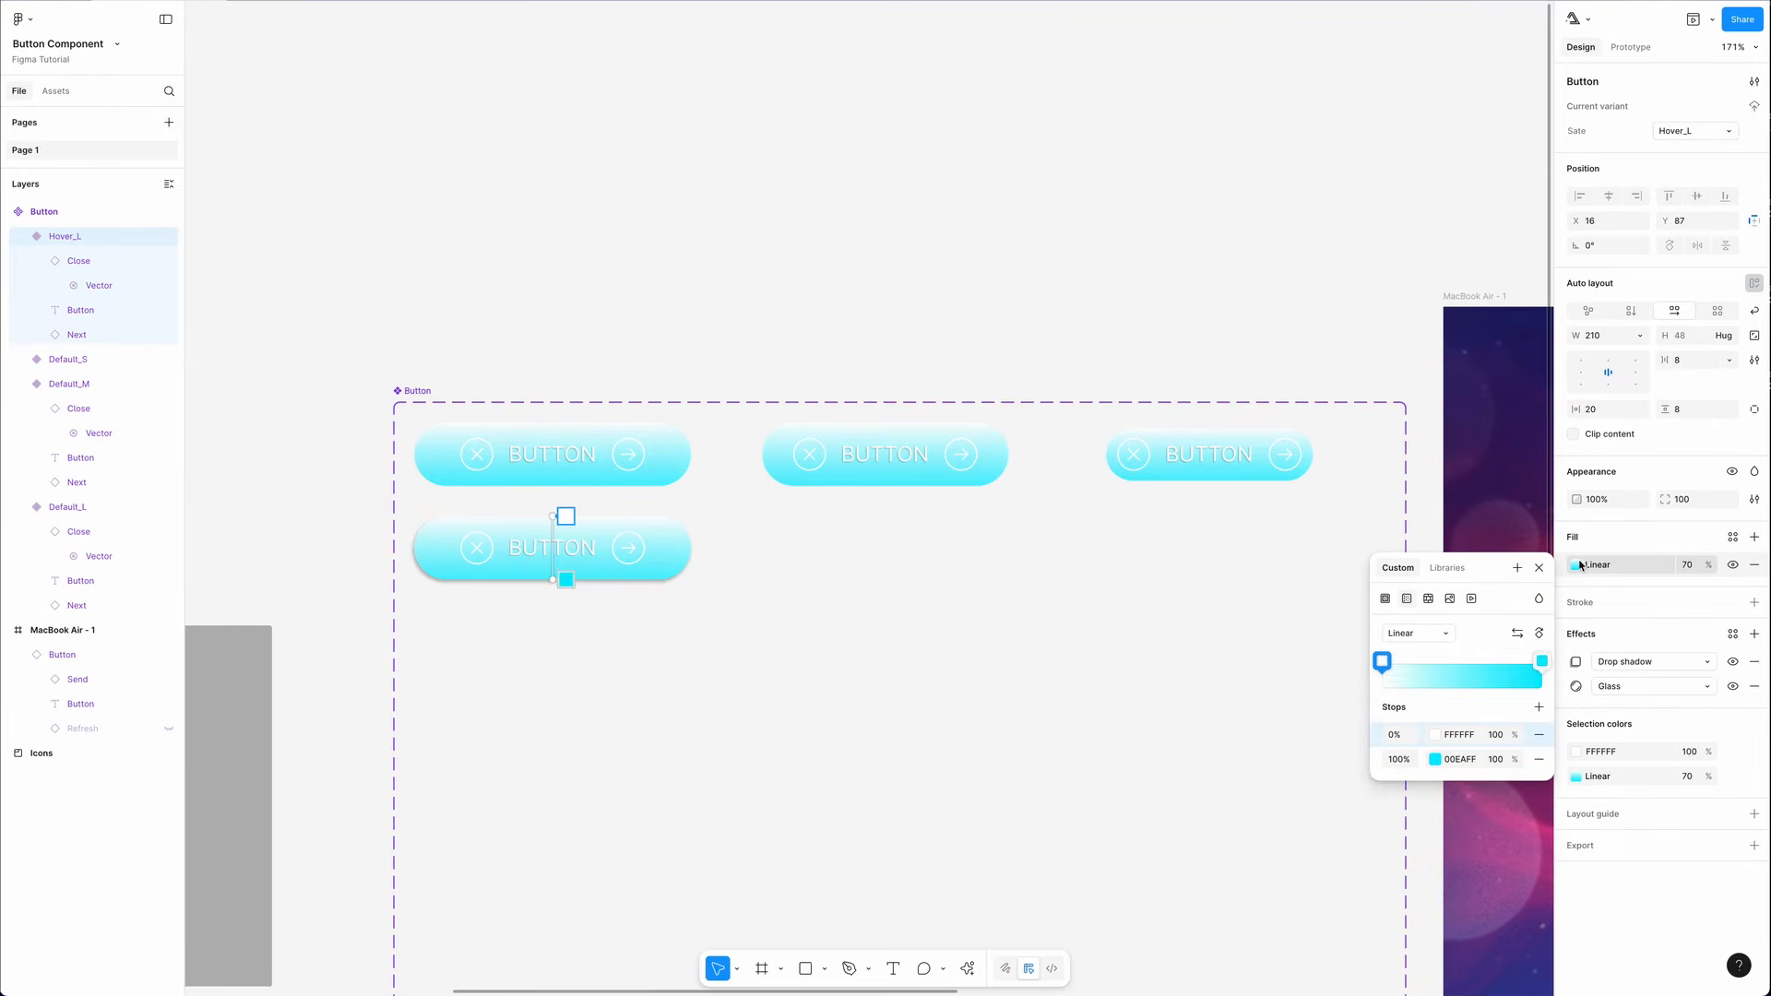
left_click(1517, 634)
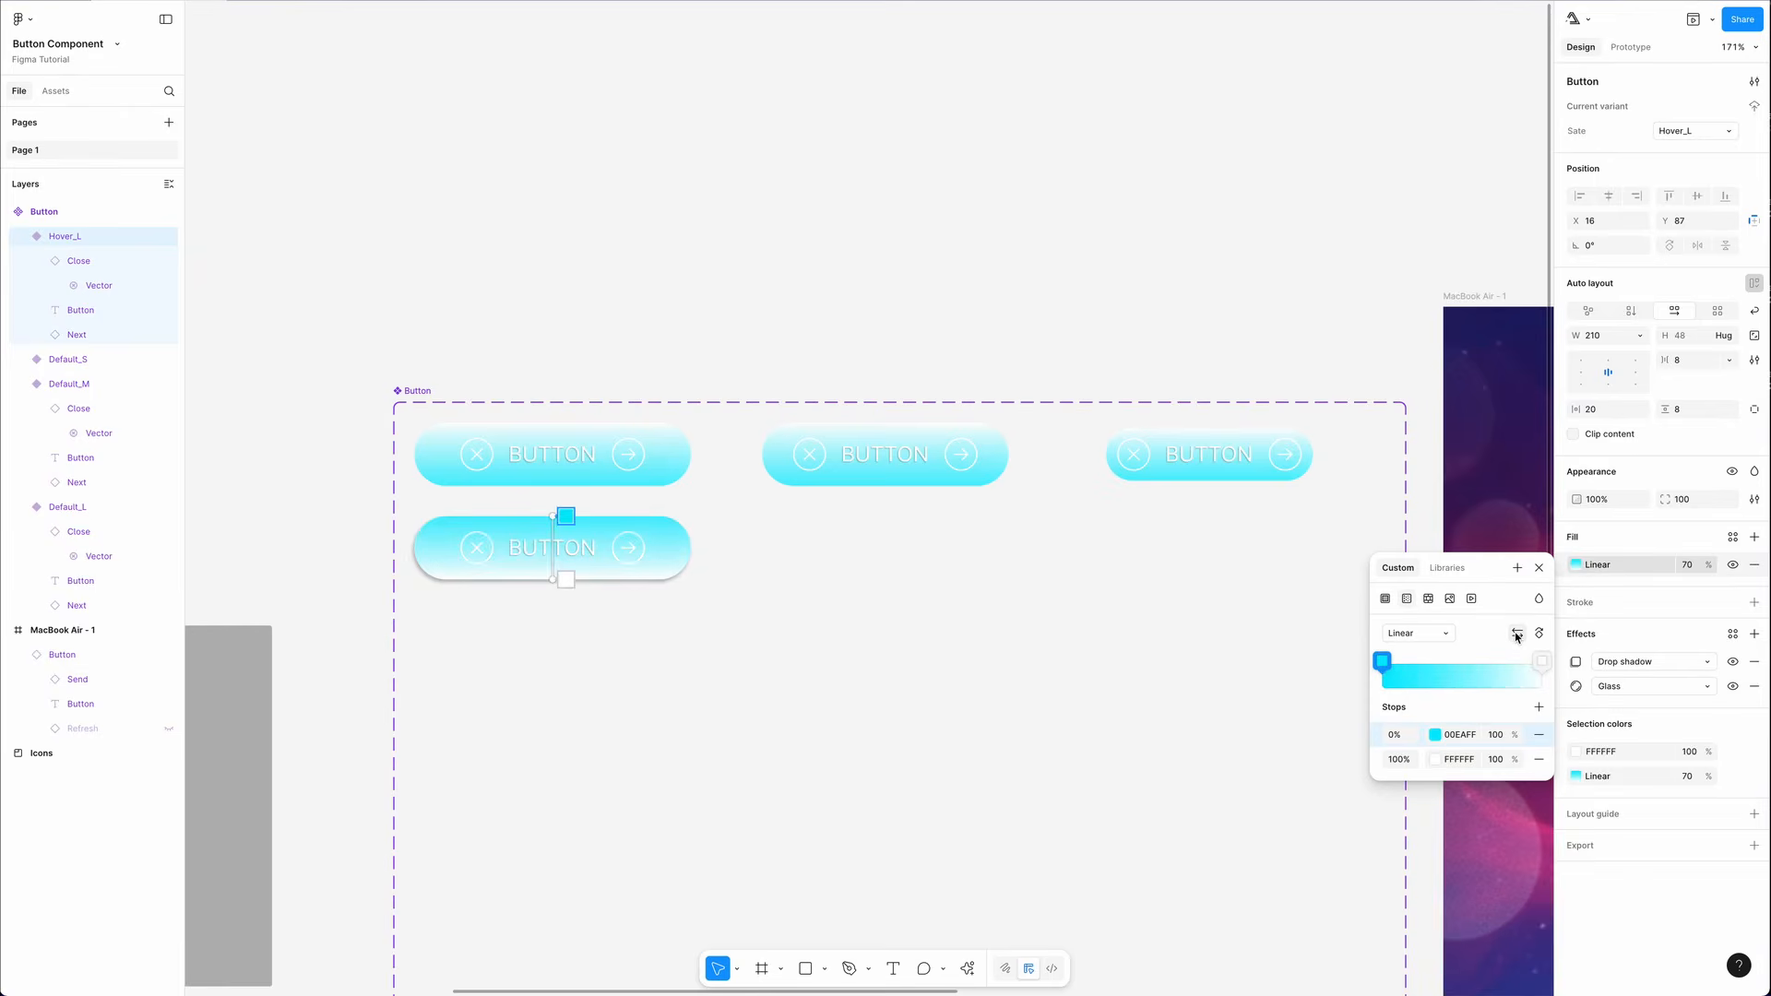
key("Escape")
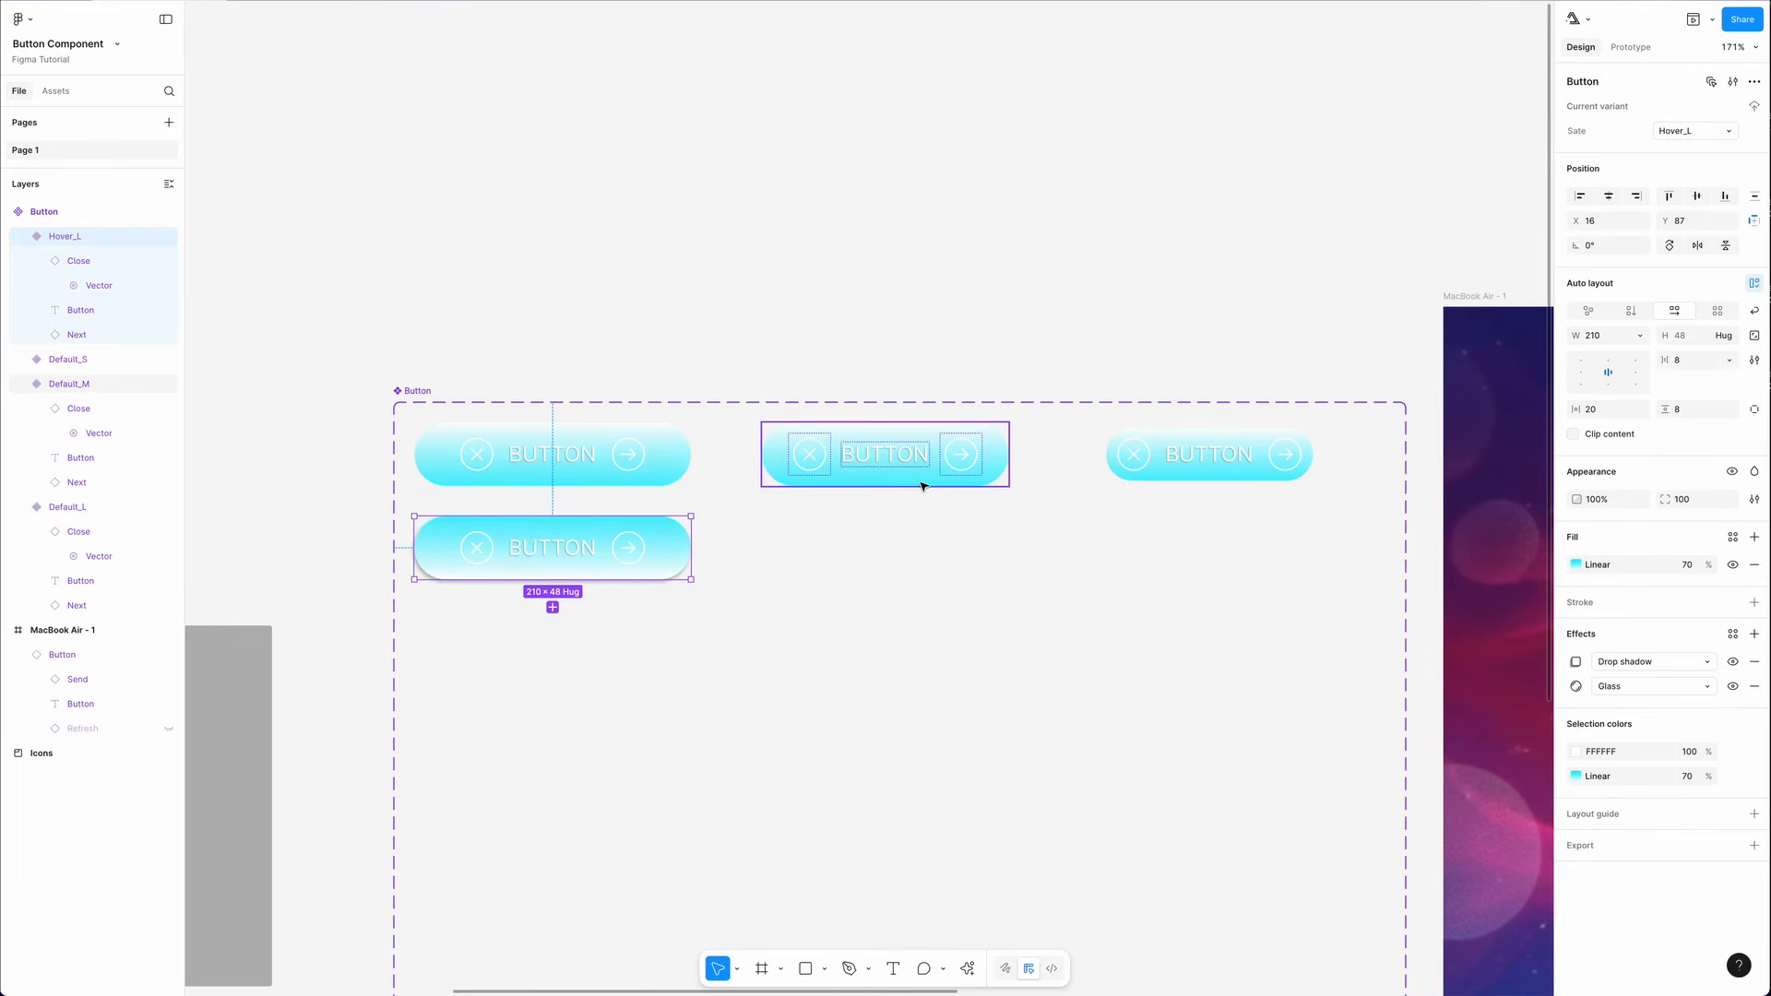
- Add a new variant and place it below Default_M
left_click(922, 486)
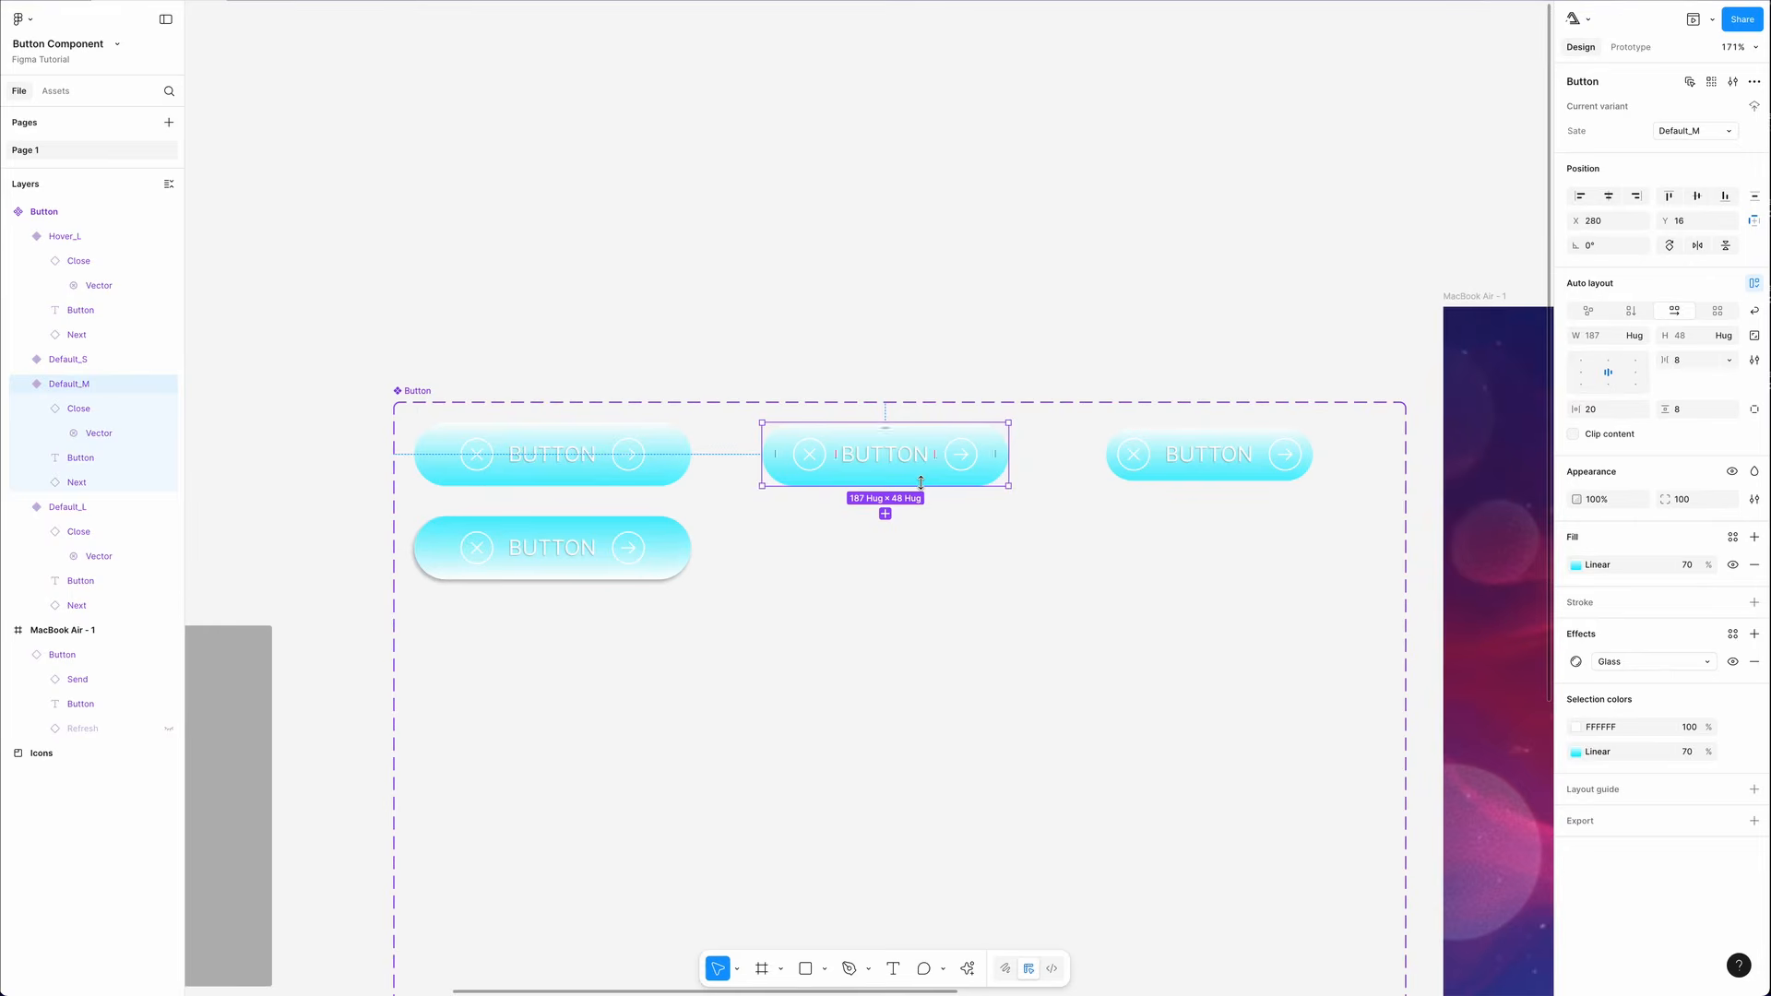
left_click(887, 516)
left_click_drag(902, 475, 897, 558)
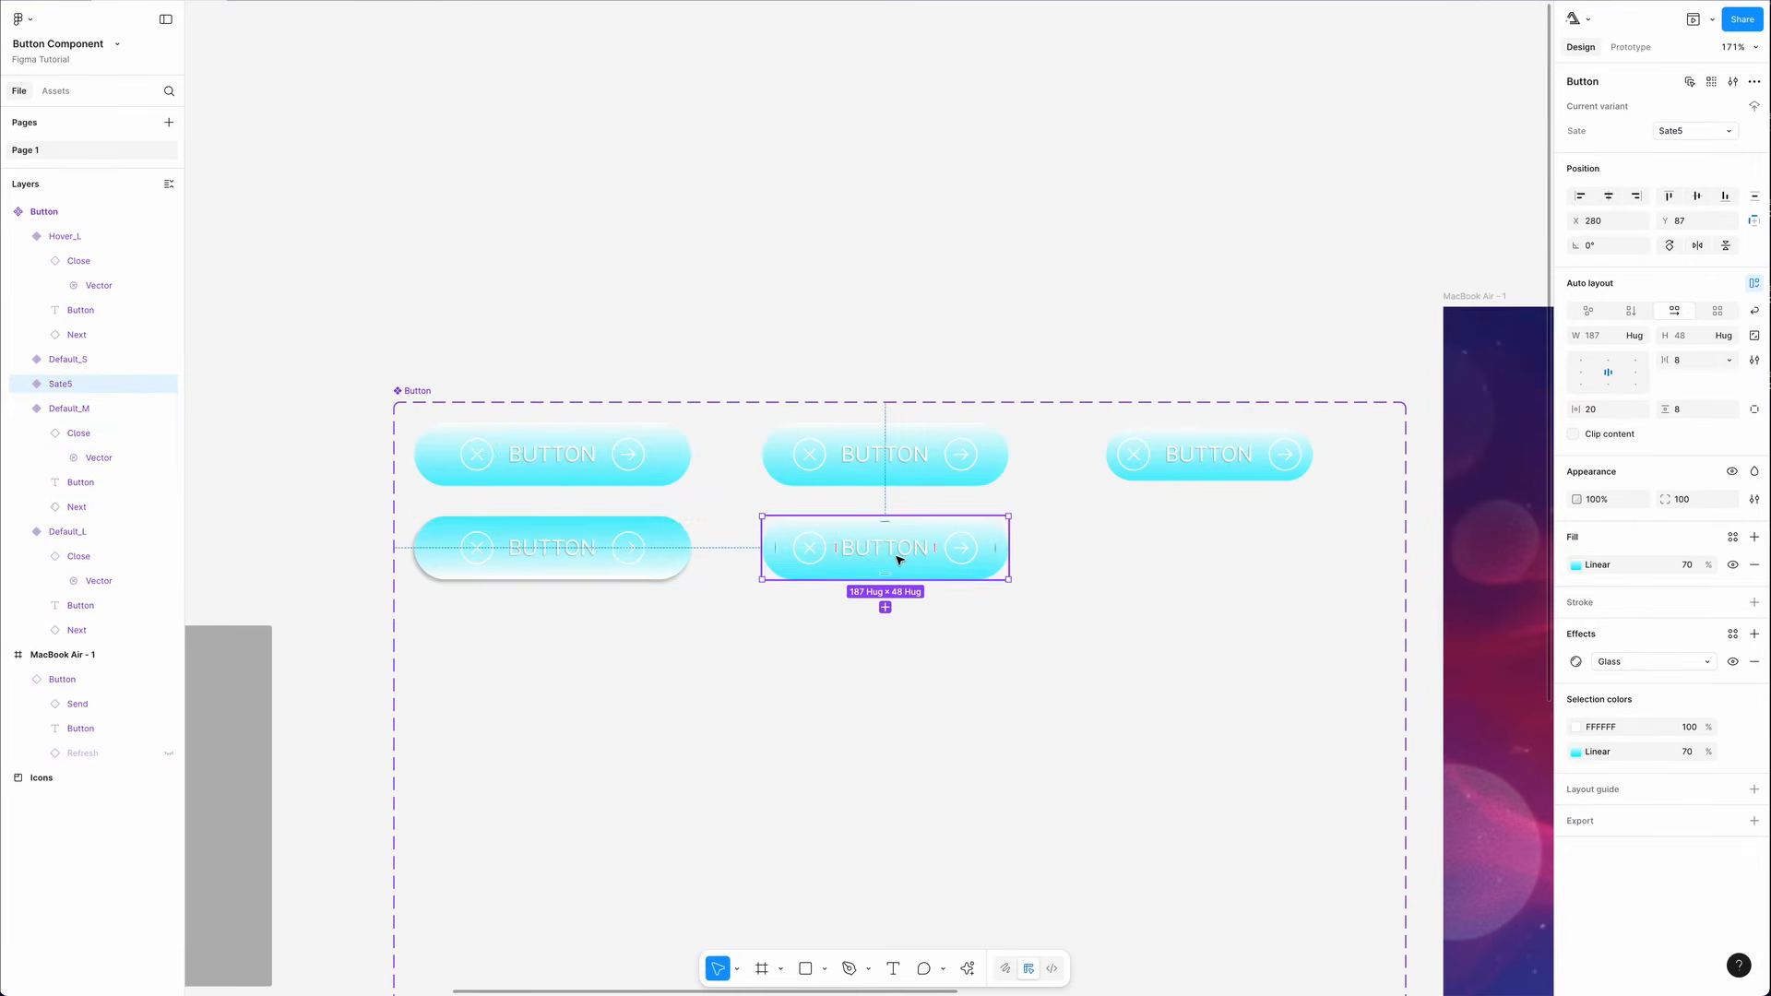
- Copy the Hover_L variant's properties and paste them onto the new variant below Default_M
left_click(662, 533)
right_click(662, 533)
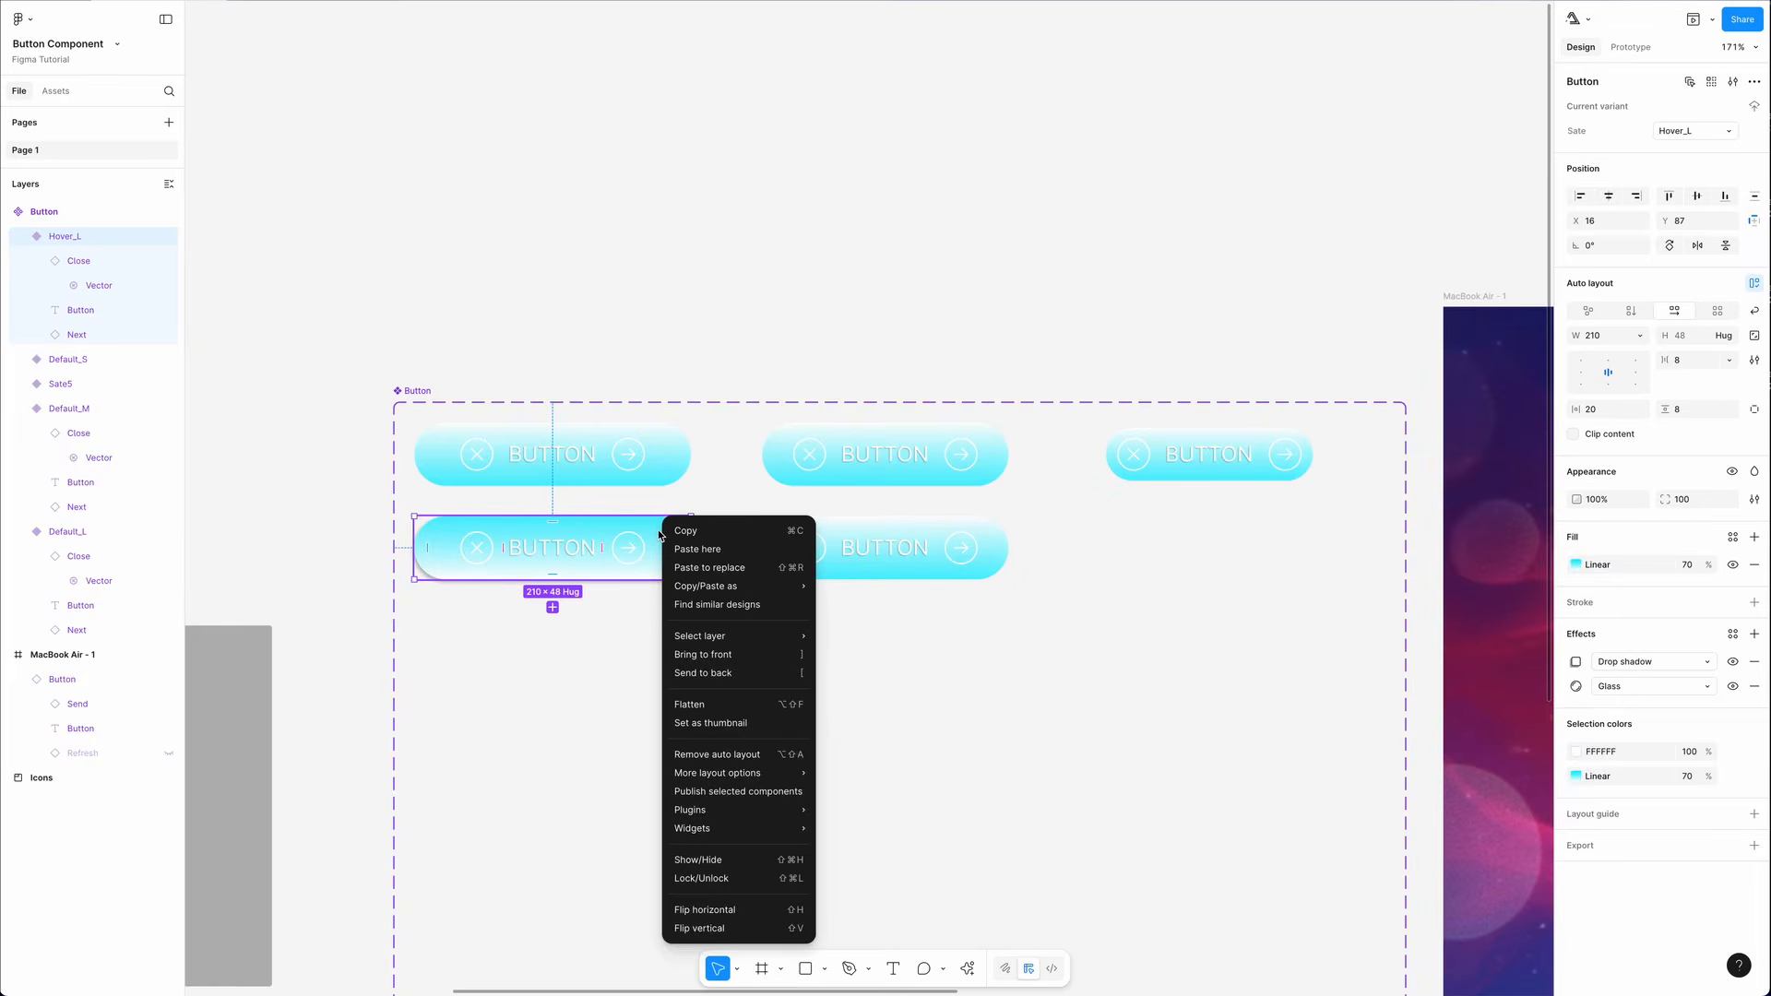
mouse_move(699, 588)
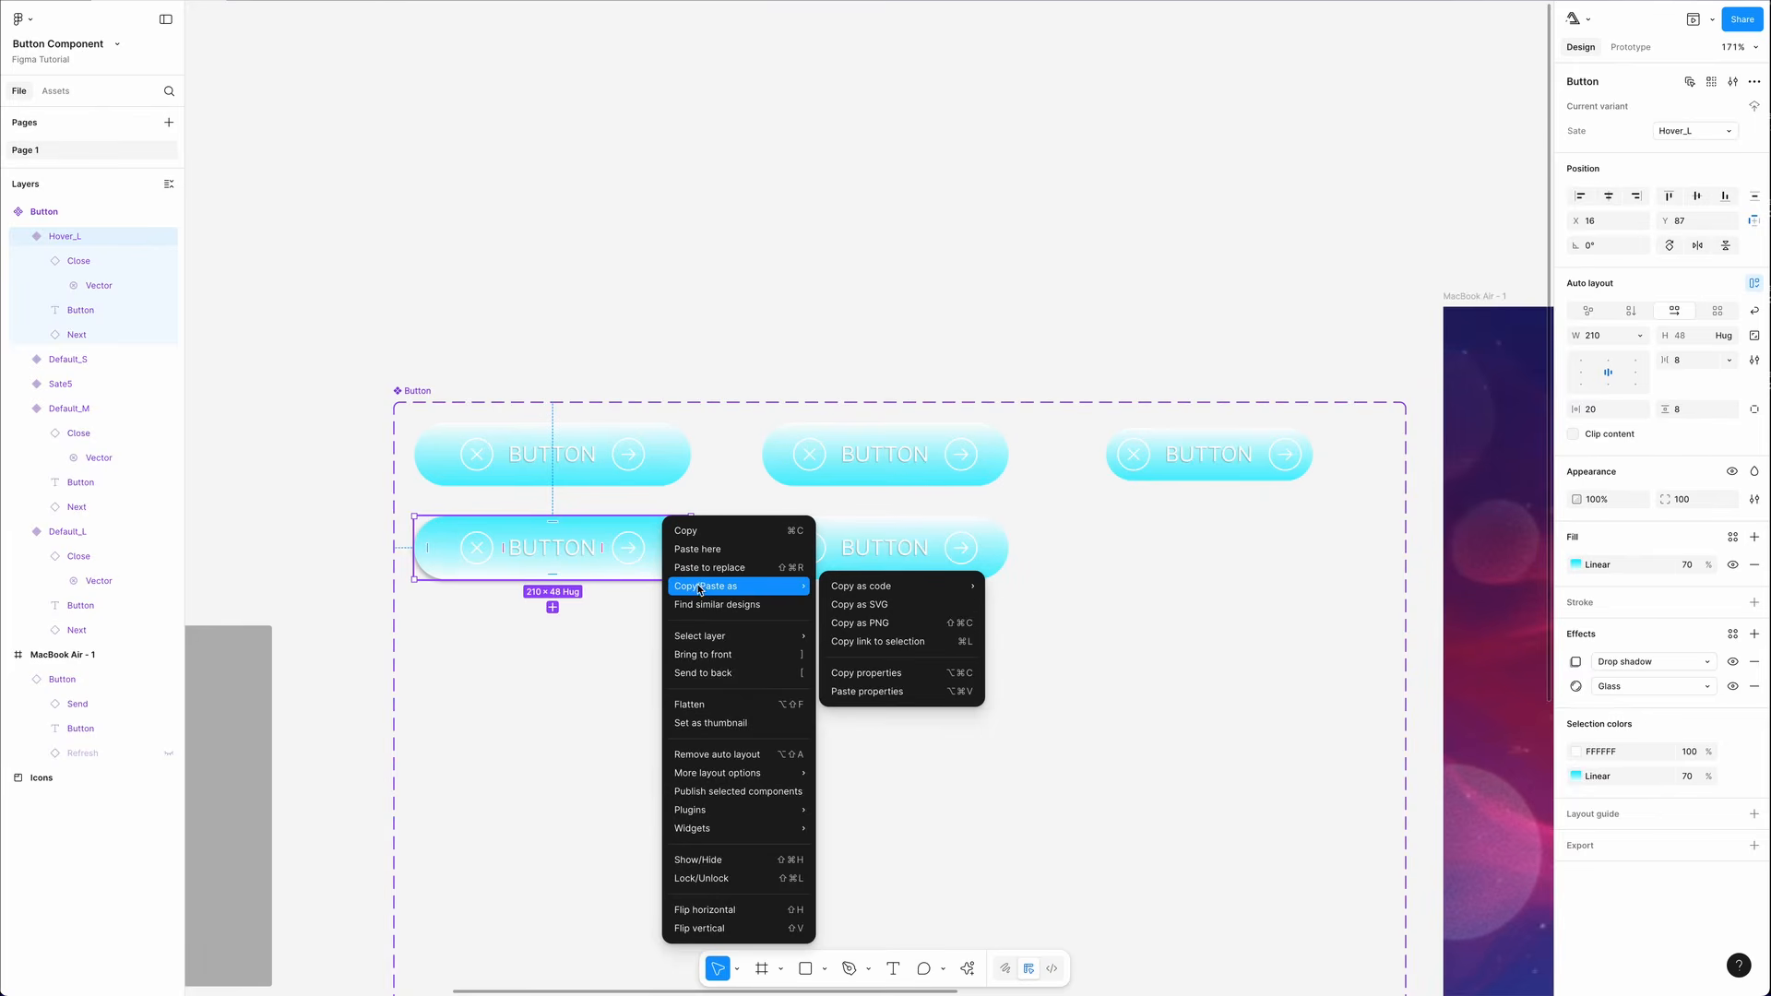
left_click(844, 672)
left_click(846, 576)
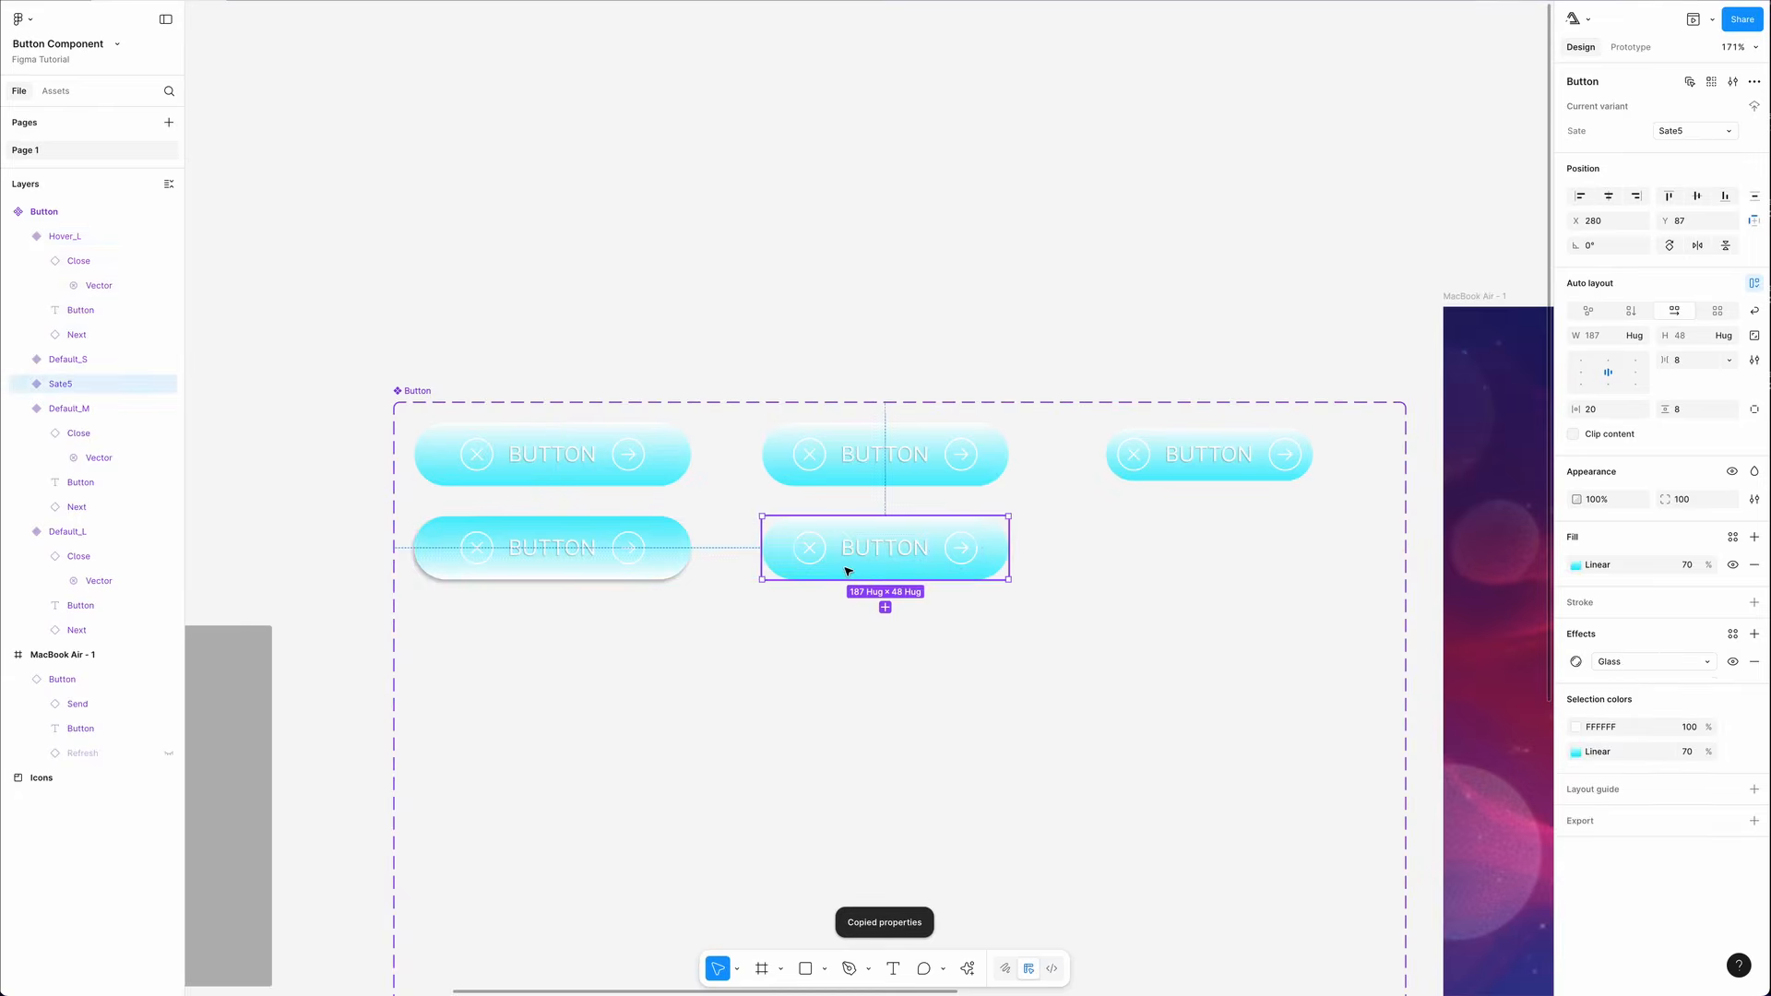
right_click(846, 572)
mouse_move(903, 595)
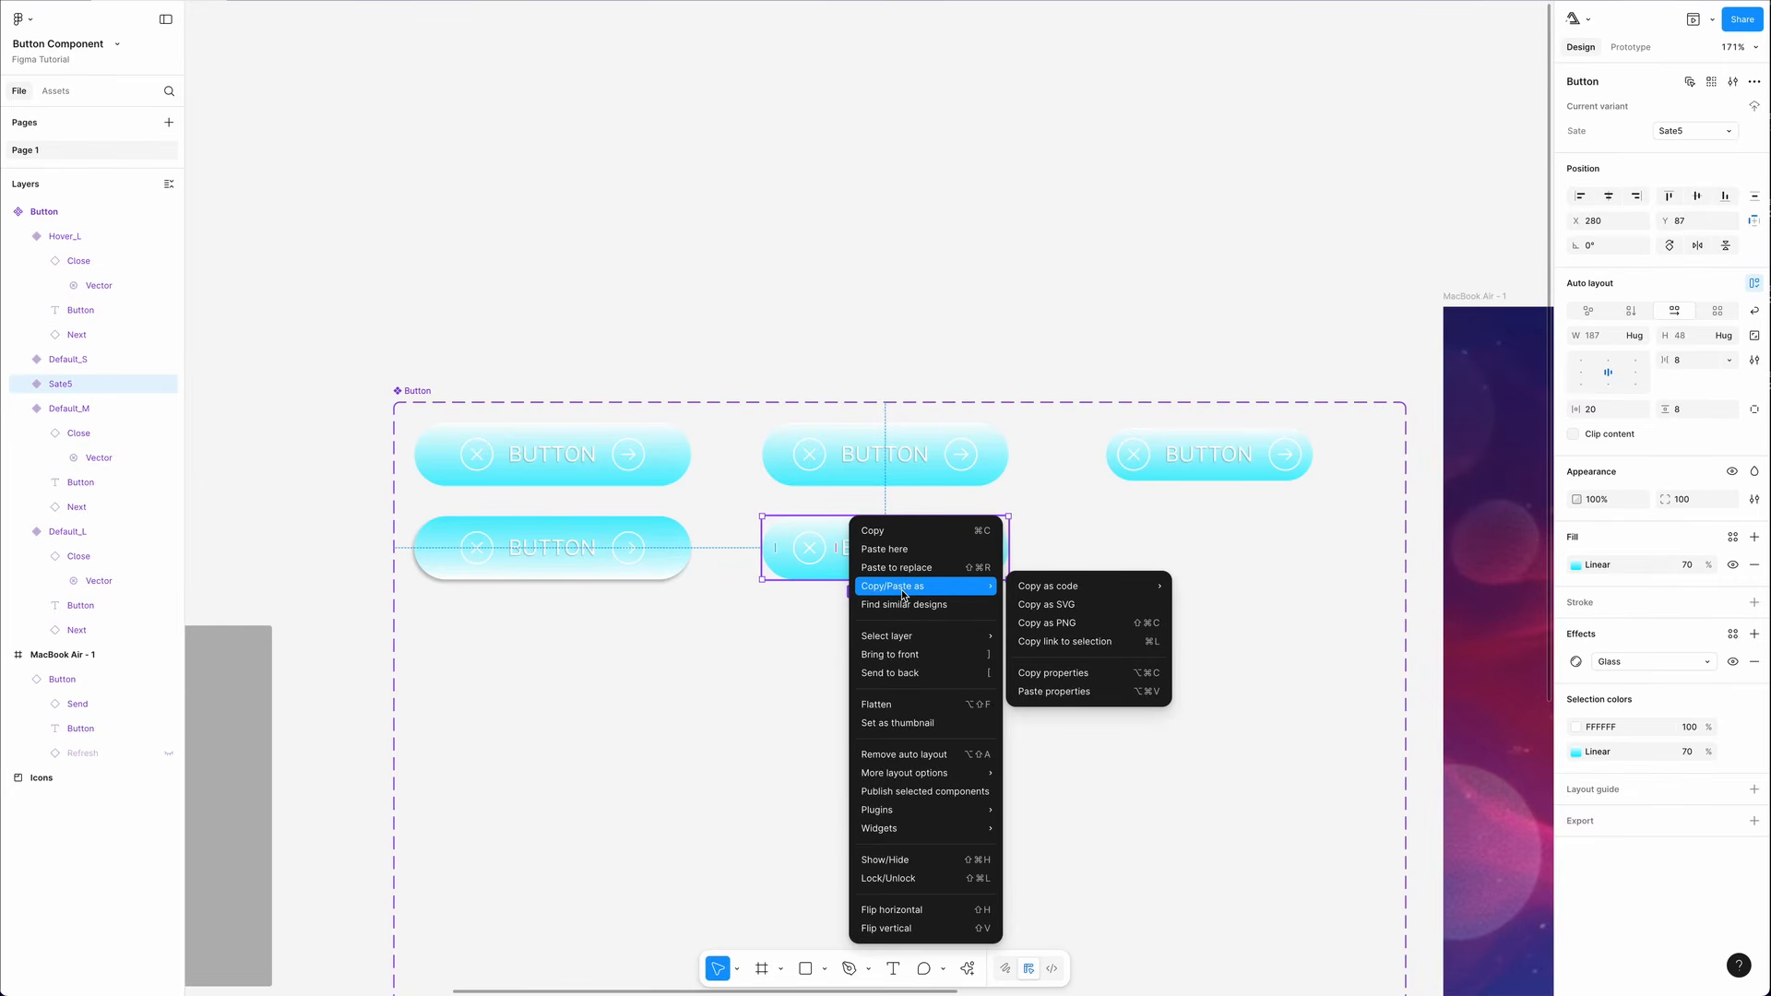
left_click(1056, 691)
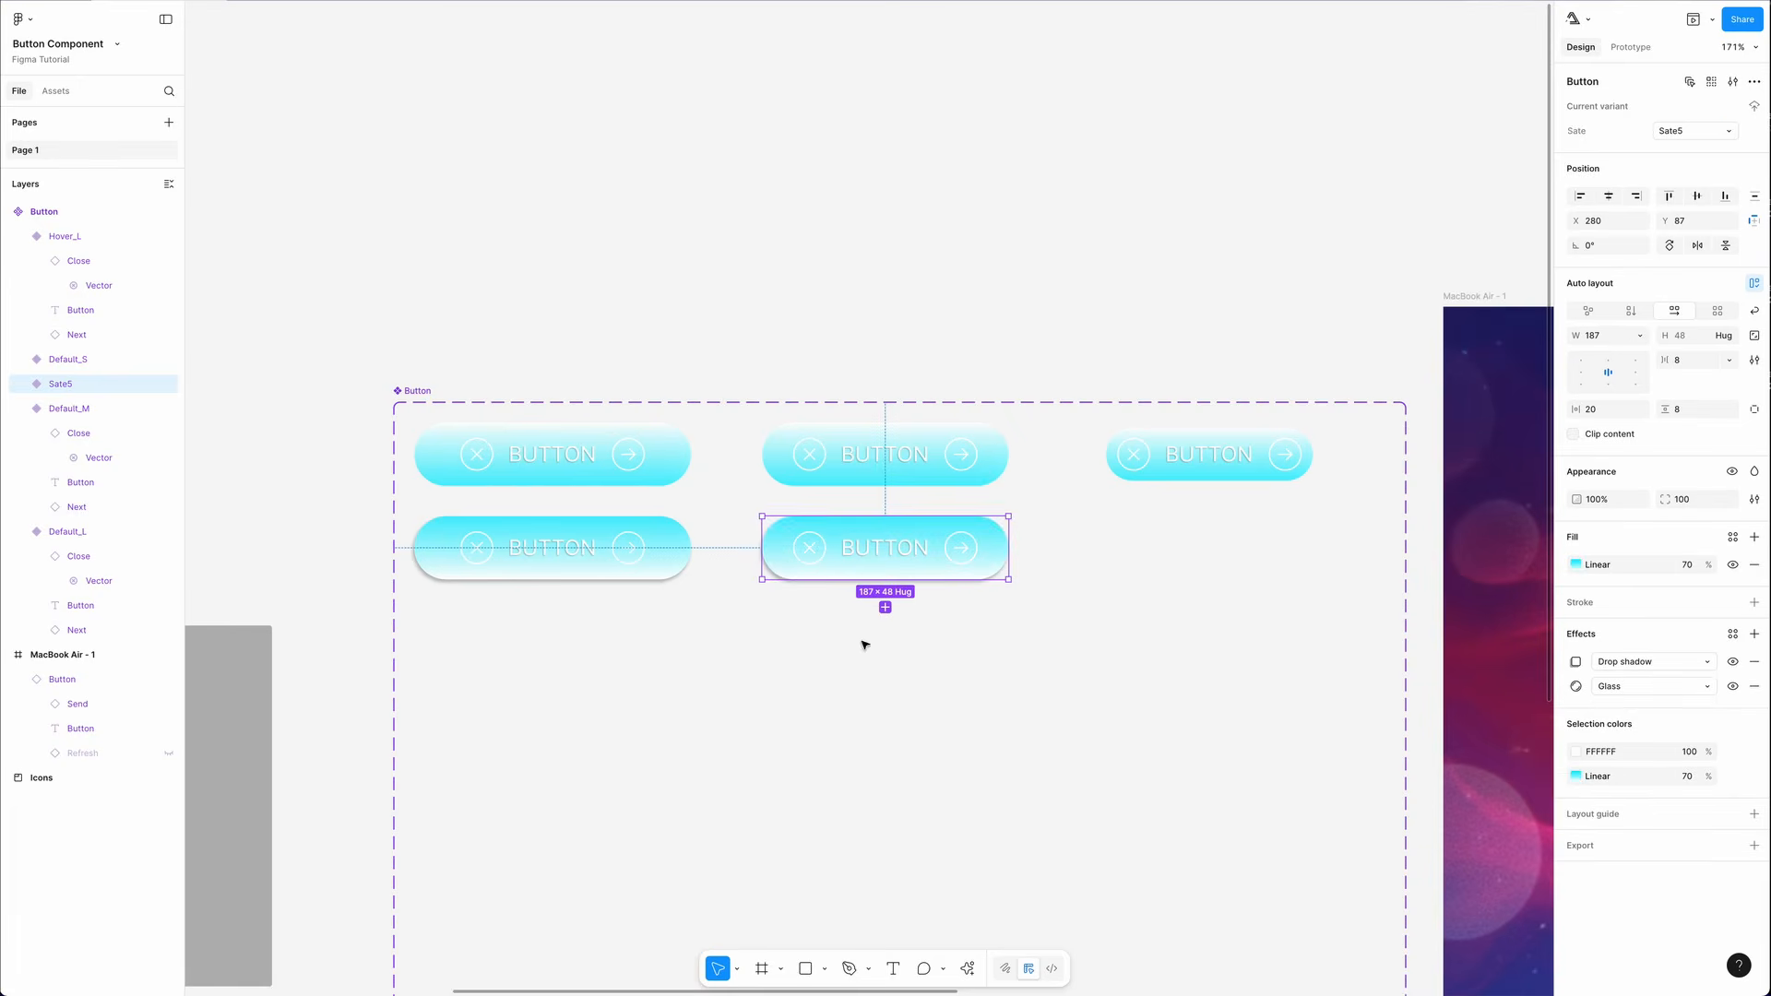
- Set the new variant's State value to Hover_M
left_click(1684, 130)
type("Hover_M")
key("Return")
- Add a new variant and place it below Default_S
left_click(1210, 458)
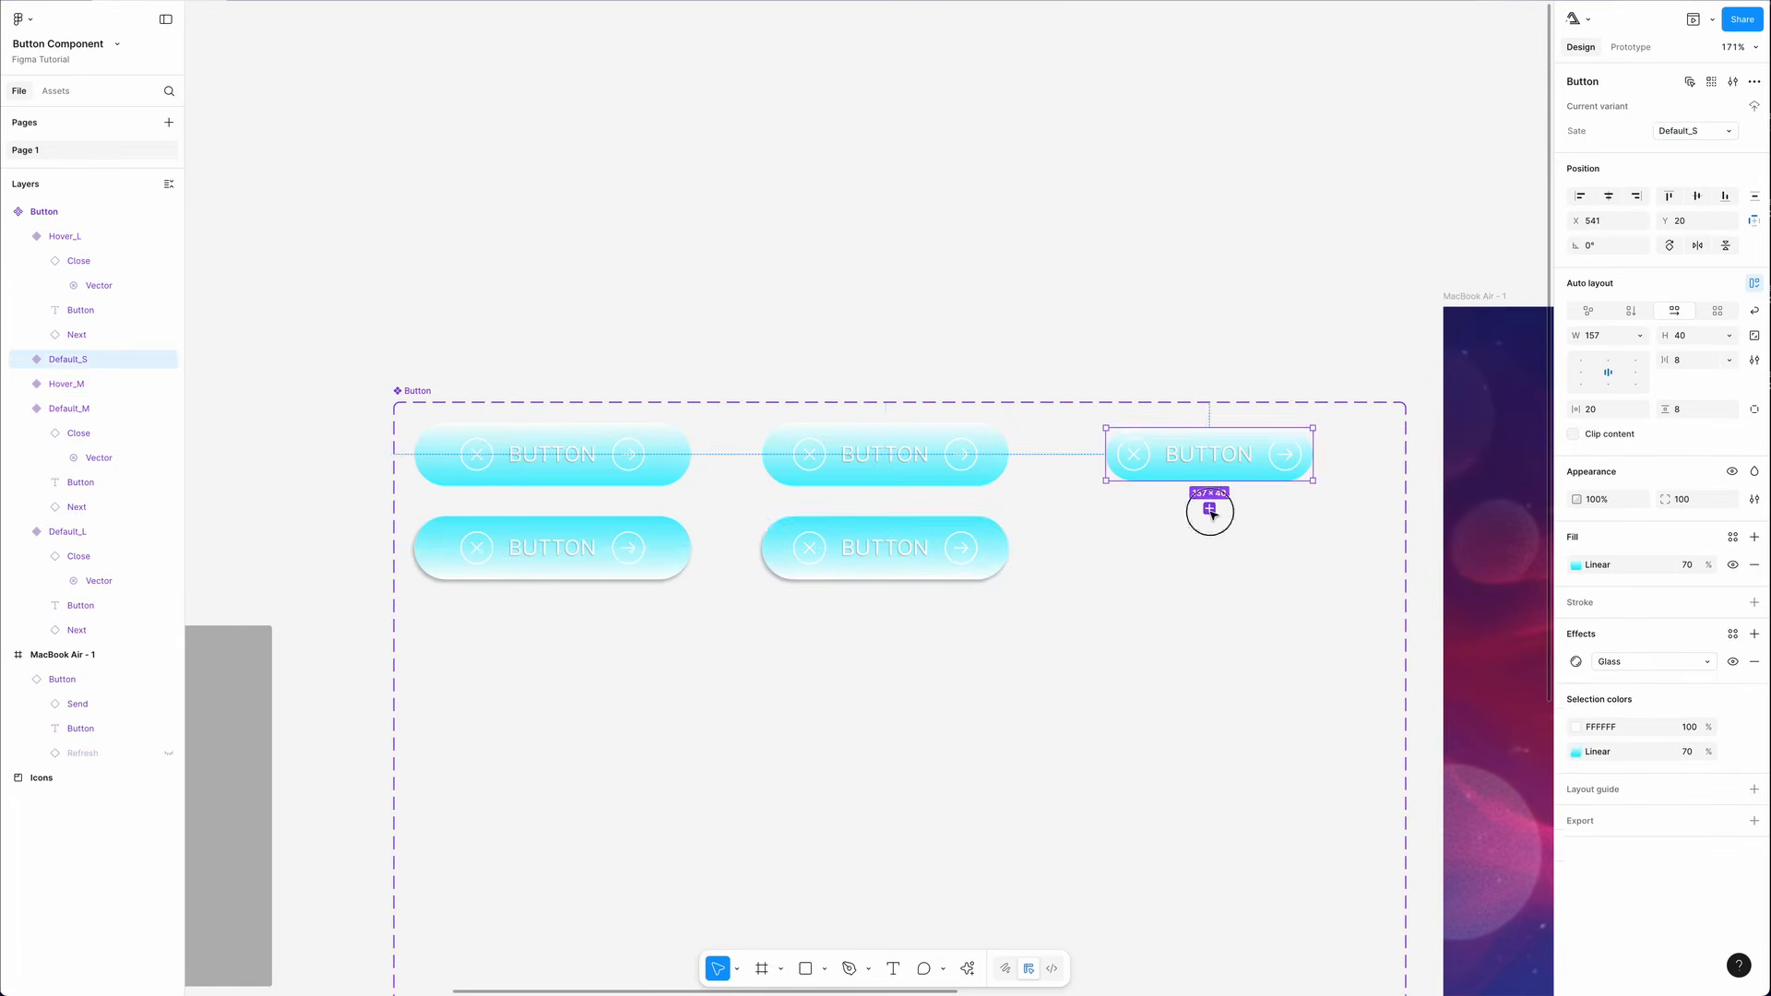
left_click(1209, 509)
left_click_drag(1244, 474, 1234, 554)
- Paste the copied hover properties onto the new variant and set its State value to Hover_S
right_click(1243, 553)
mouse_move(1319, 586)
left_click(1436, 693)
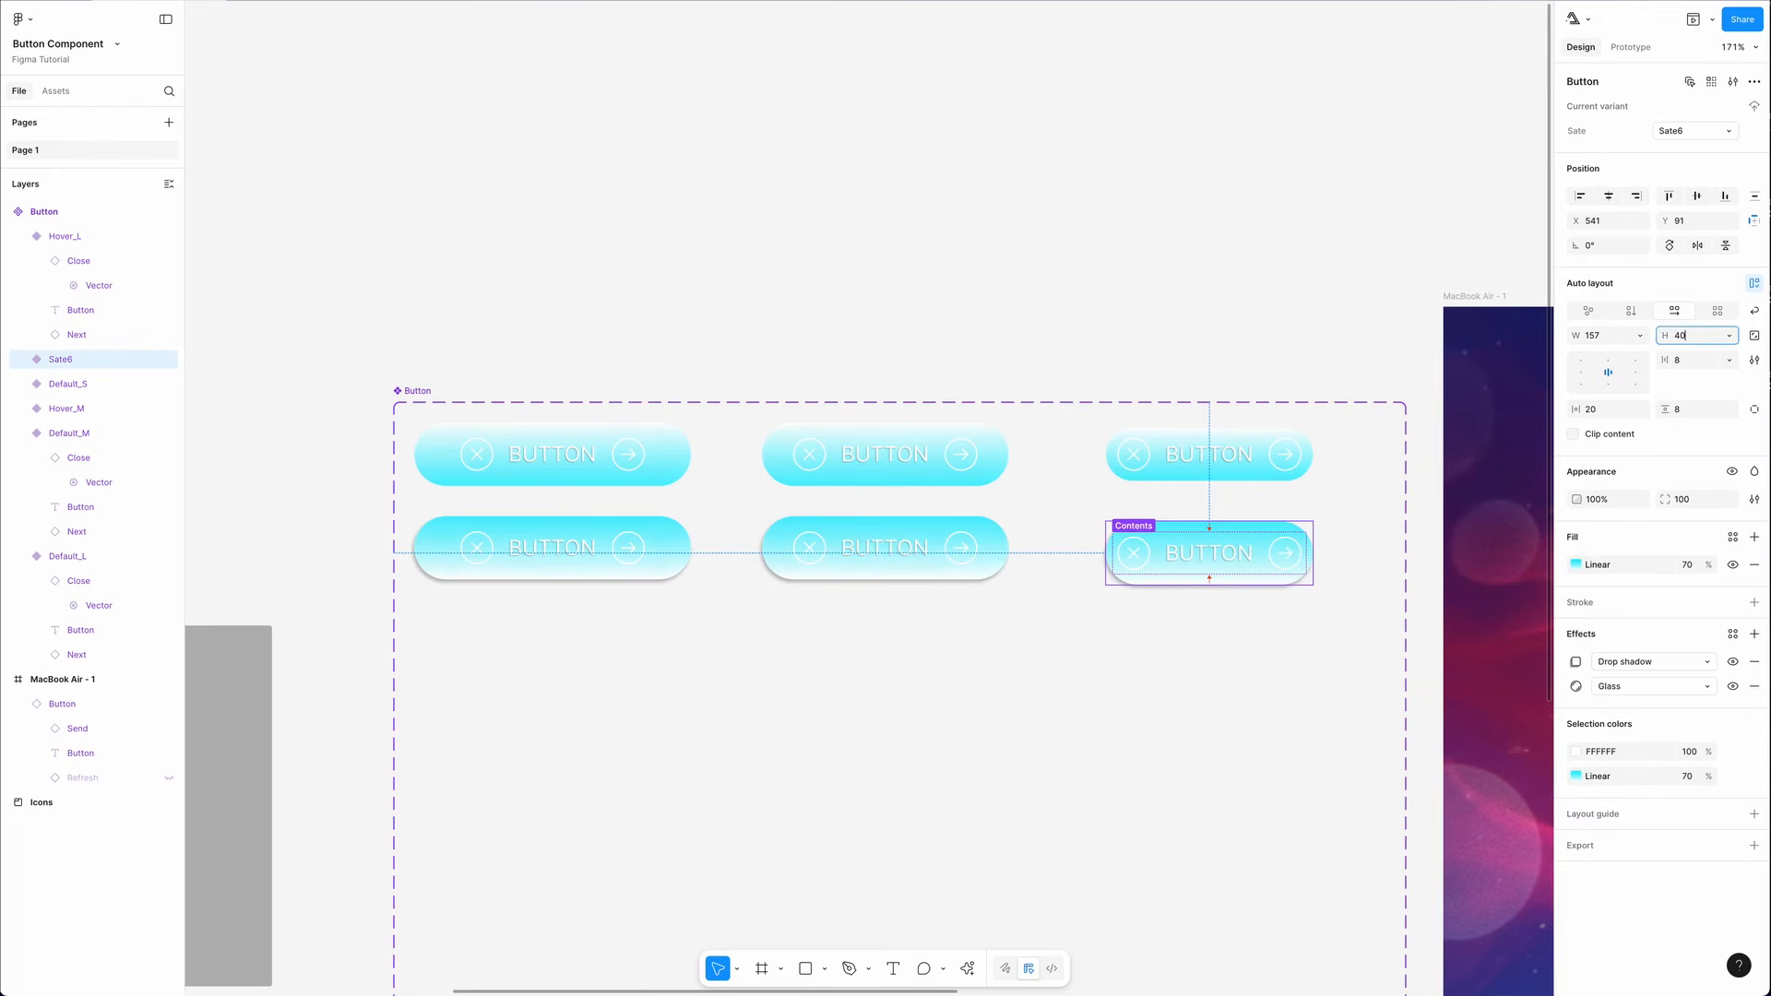
left_click(1694, 130)
type("Hover_S")
key("Return")
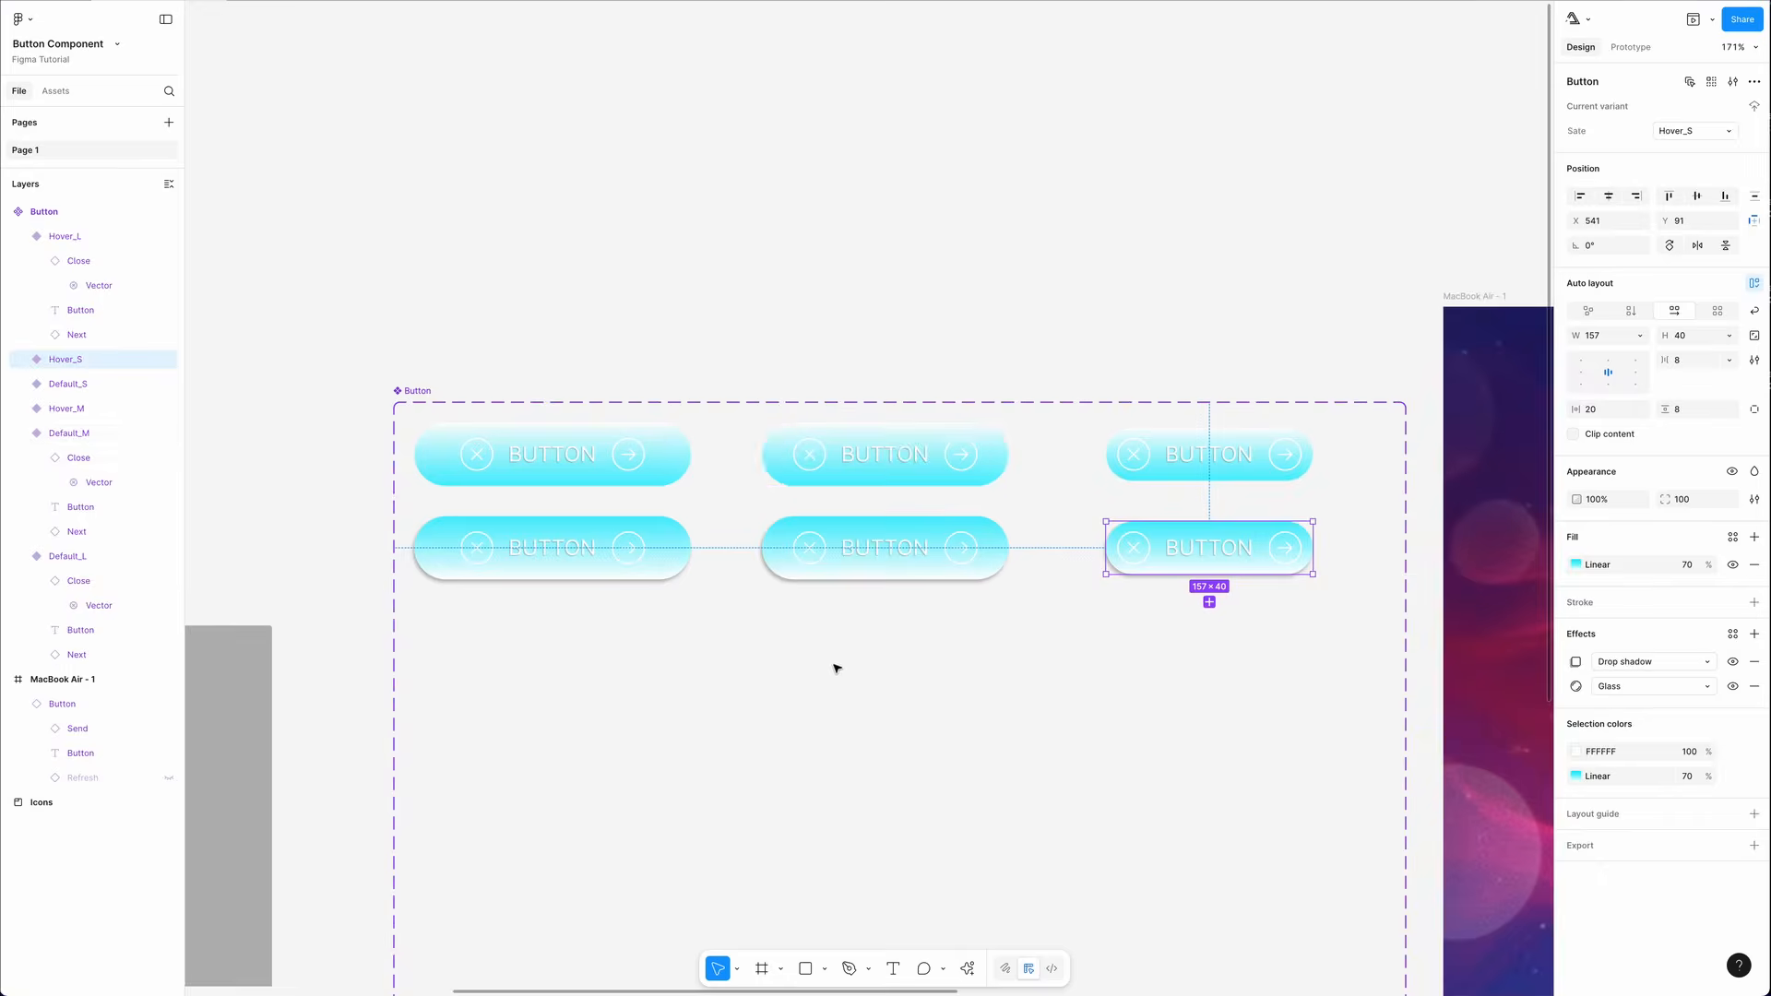
- Add a new variant below Hover_L to start a third row
scroll(834, 664, "down", 3)
left_click(698, 192)
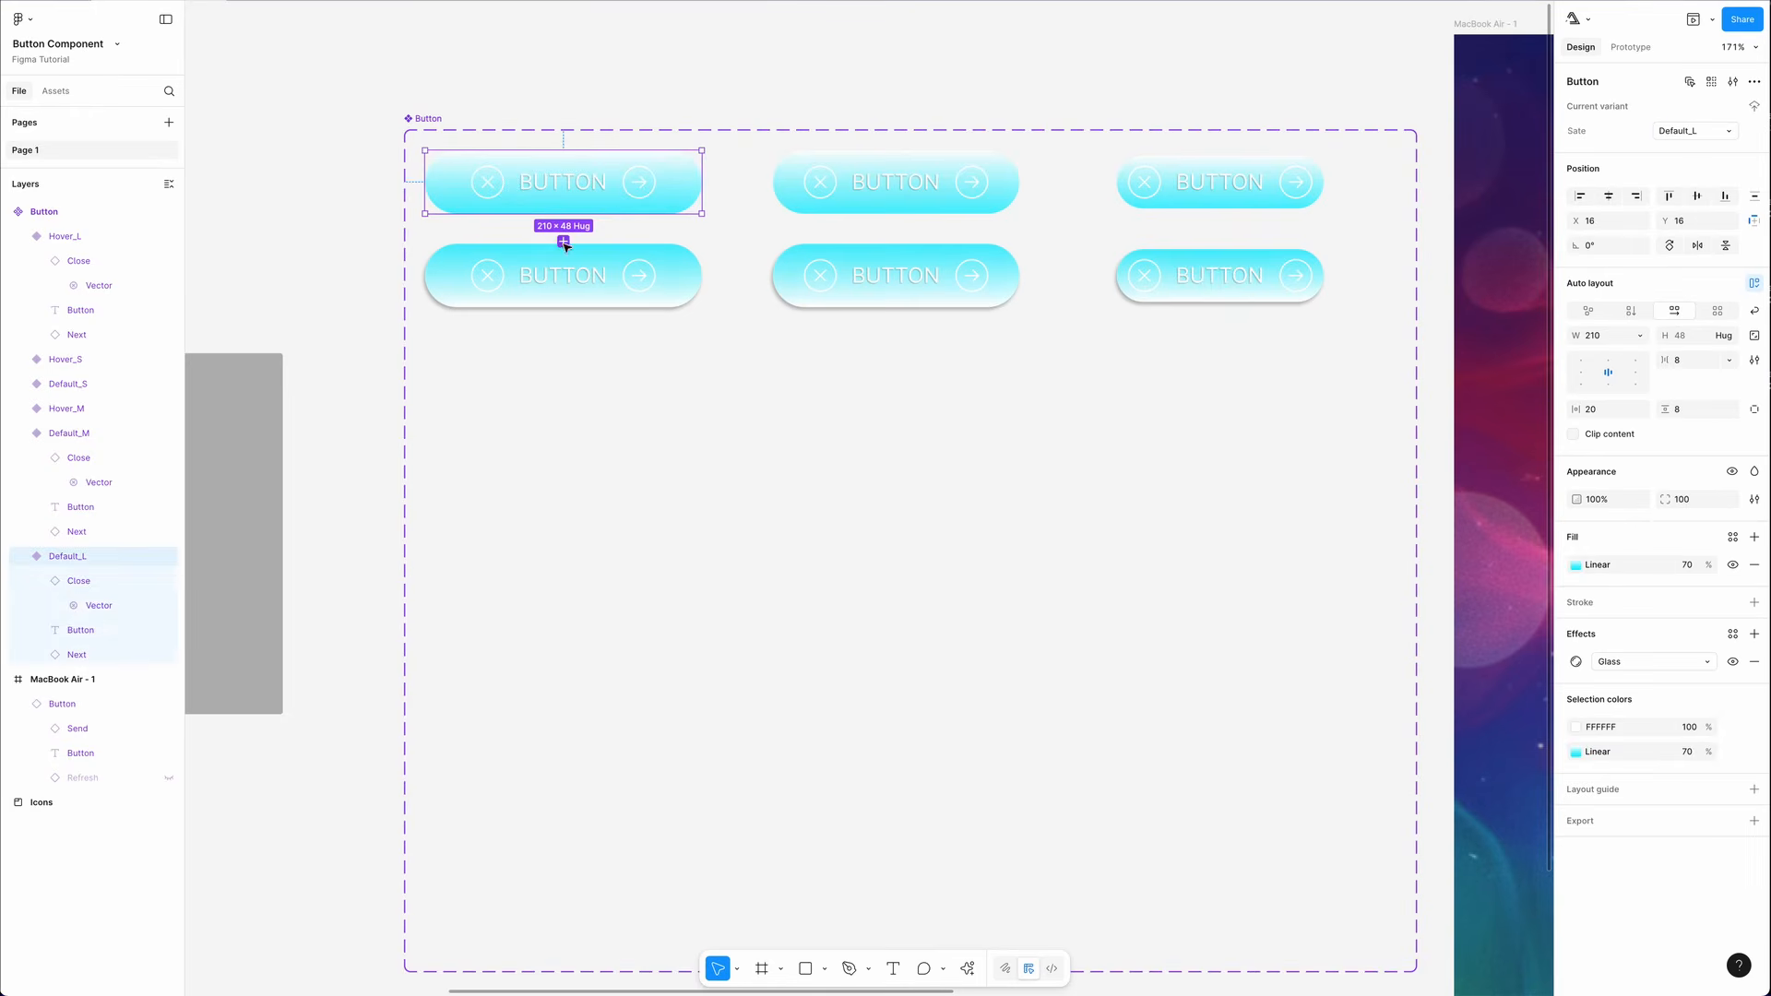
left_click(564, 243)
- Switch the new variant's fill to solid D8D8D8 and remove its Glass effect
left_click(1575, 564)
left_click(1385, 599)
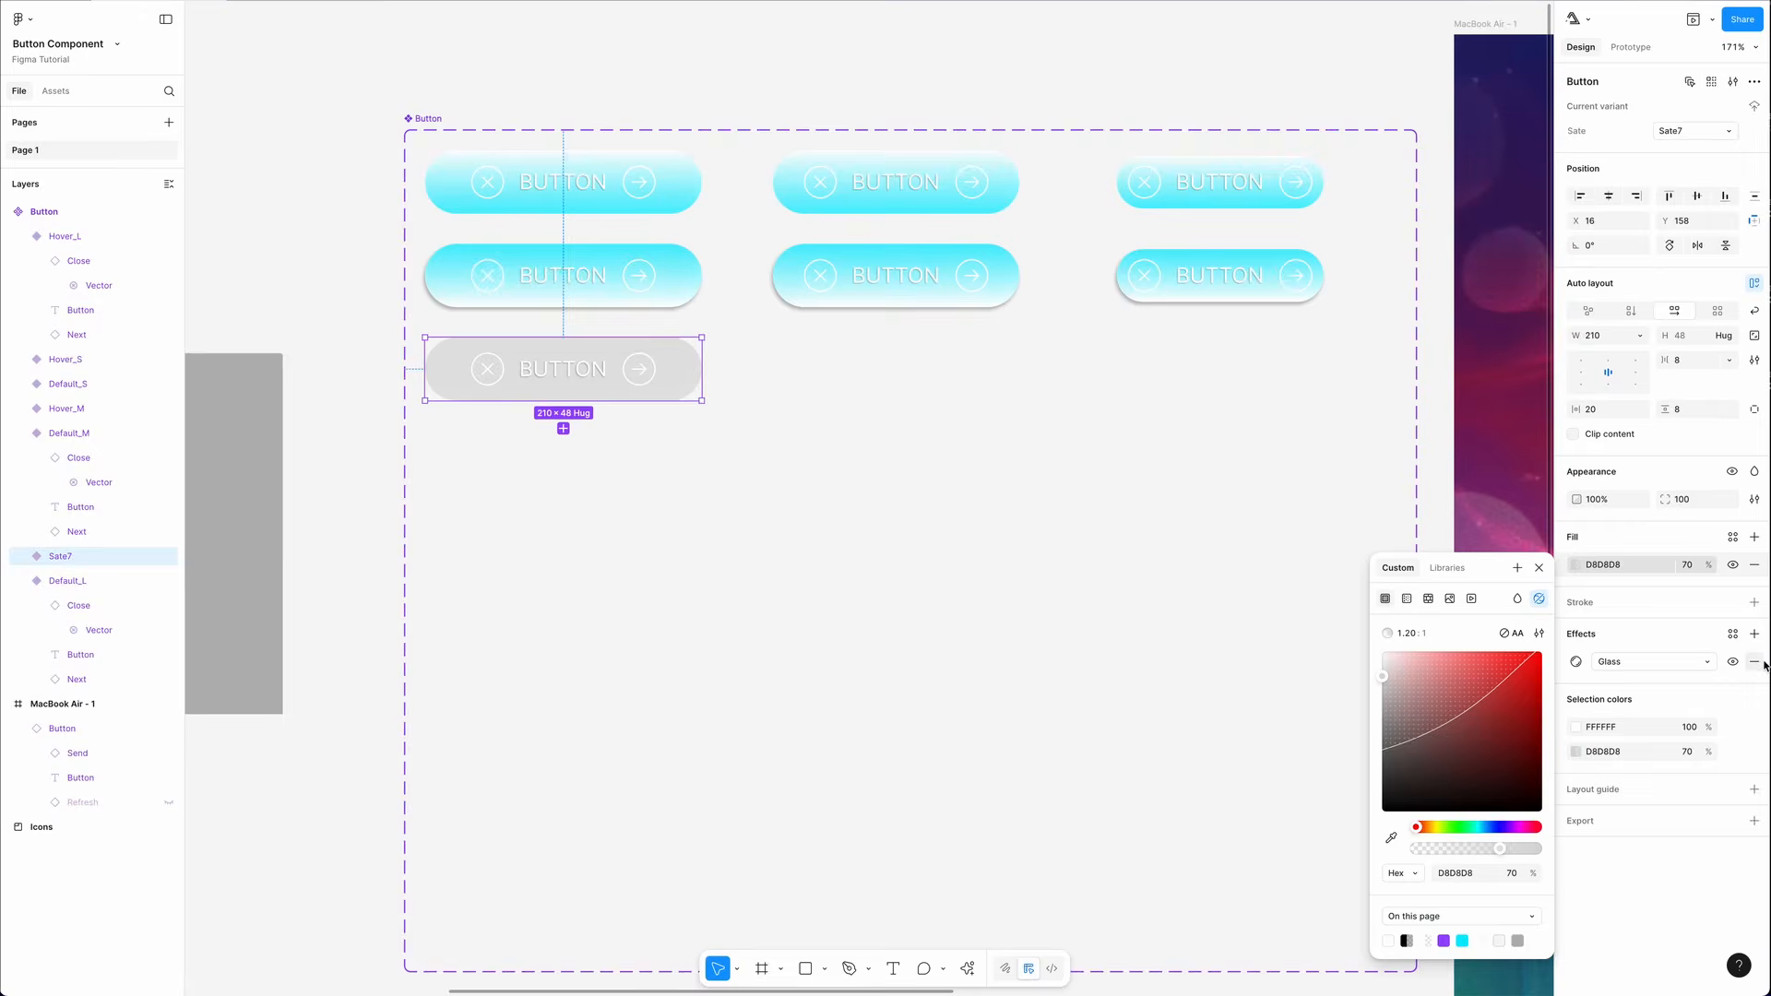
left_click(1754, 665)
- Set the grey variant's State value to Disable_L
left_click(1693, 130)
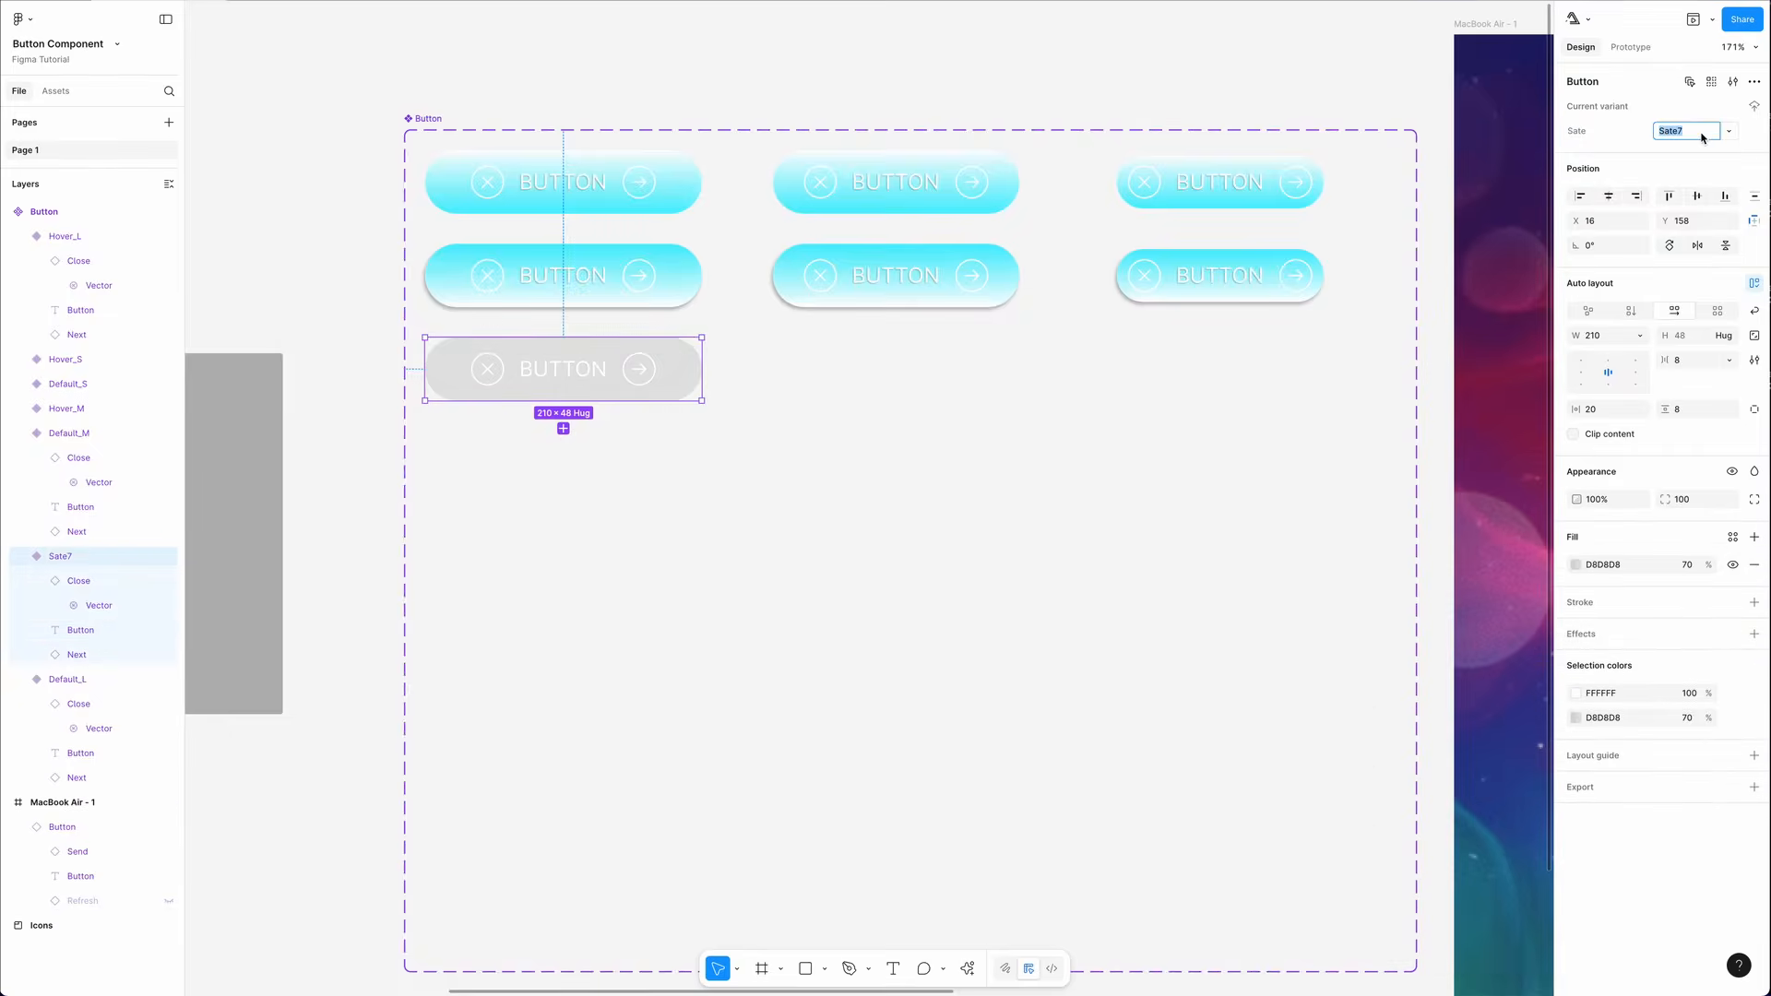
type("Disable_L")
key("Return")
- Copy Disable_L's properties and paste them onto the other variants in the third row
right_click(677, 361)
mouse_move(724, 431)
left_click(894, 524)
right_click(925, 352)
mouse_move(968, 421)
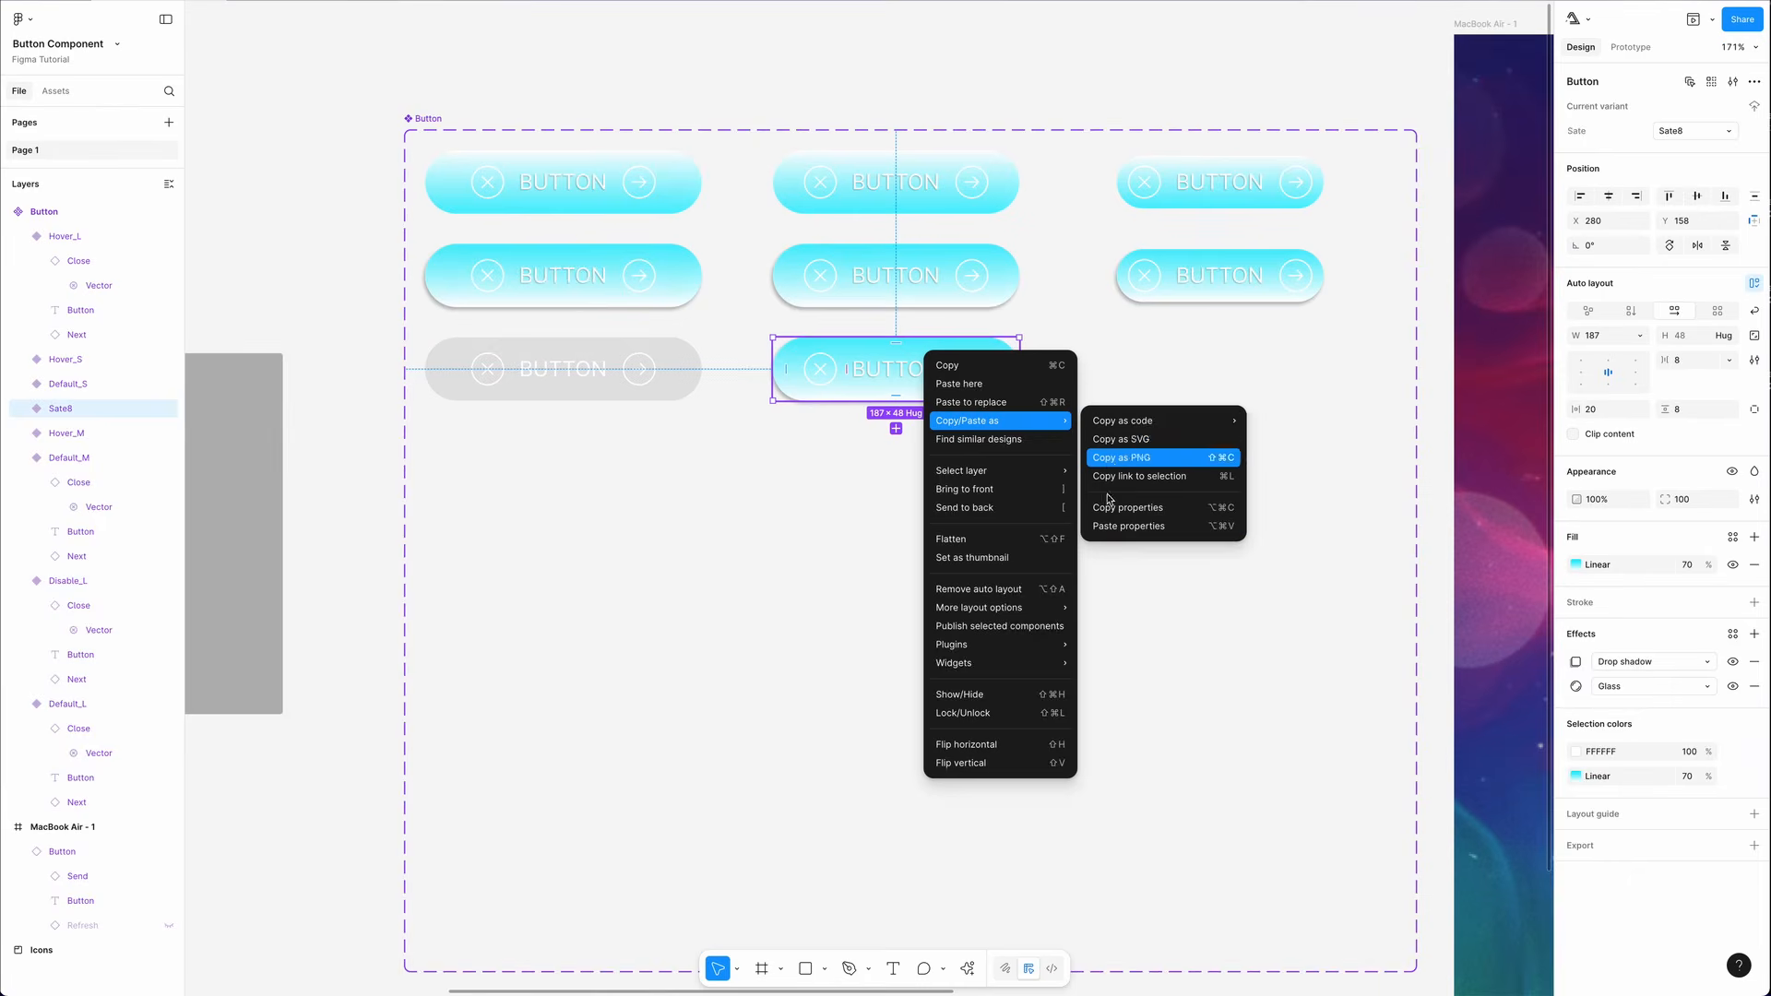
left_click(1111, 526)
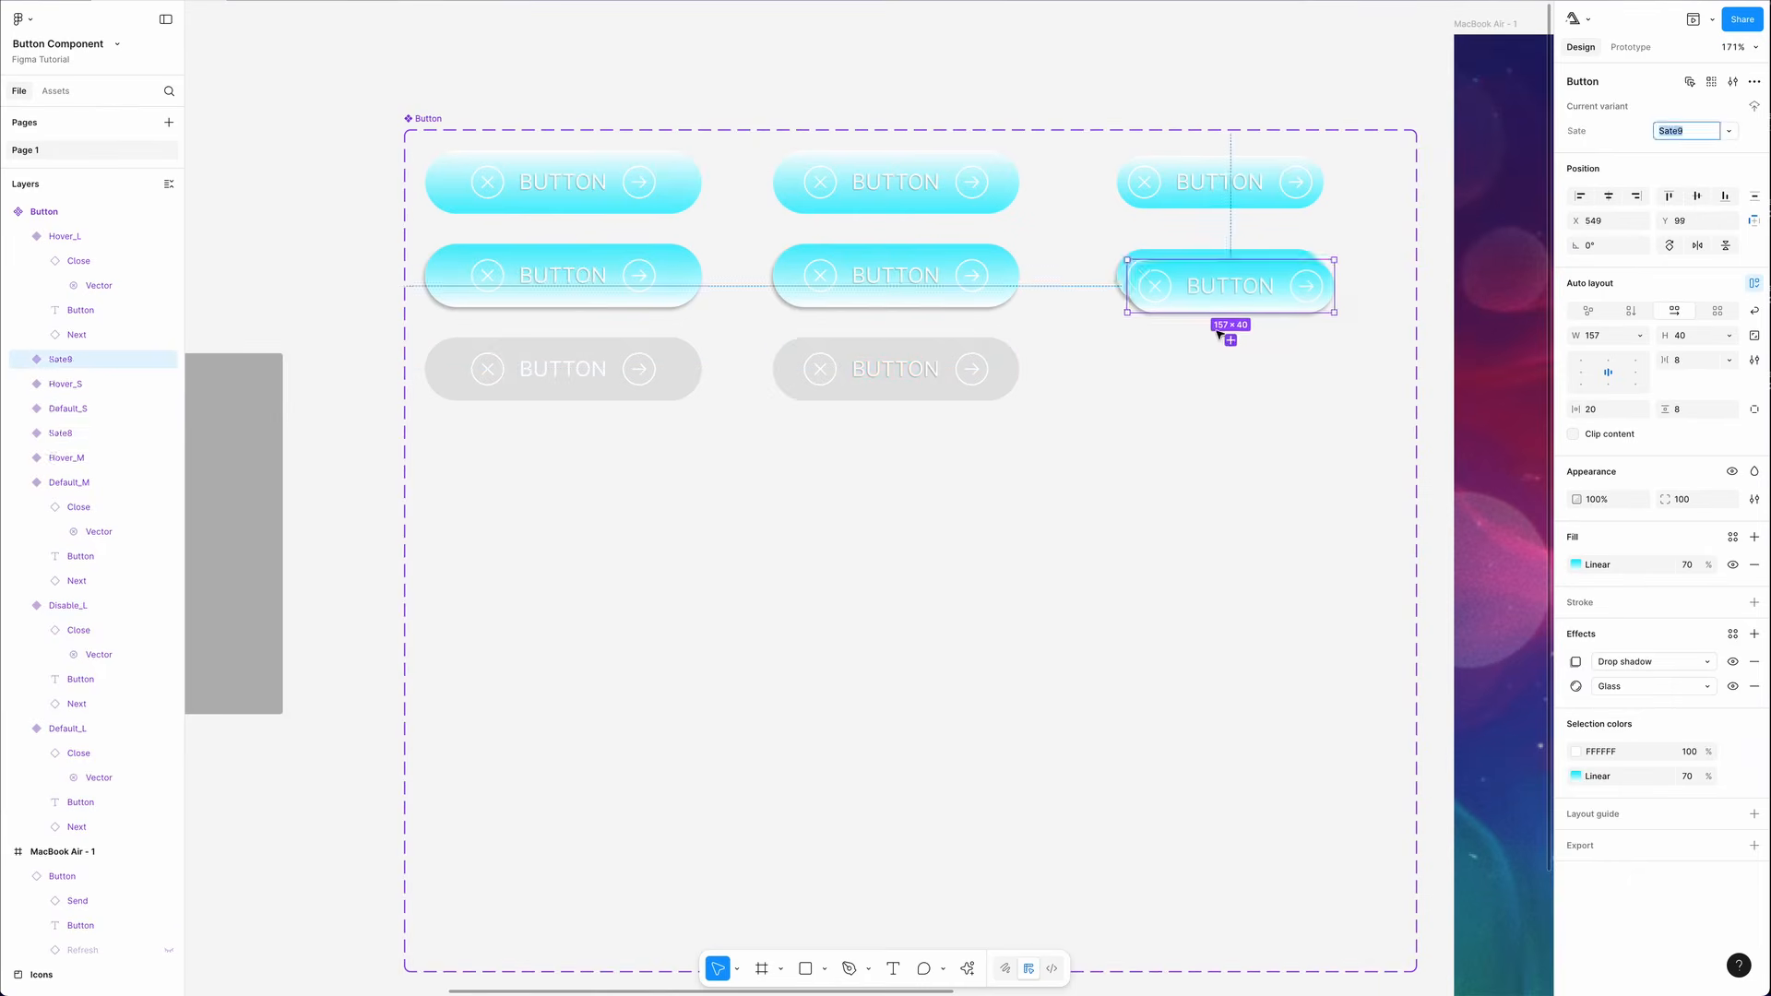
right_click(937, 344)
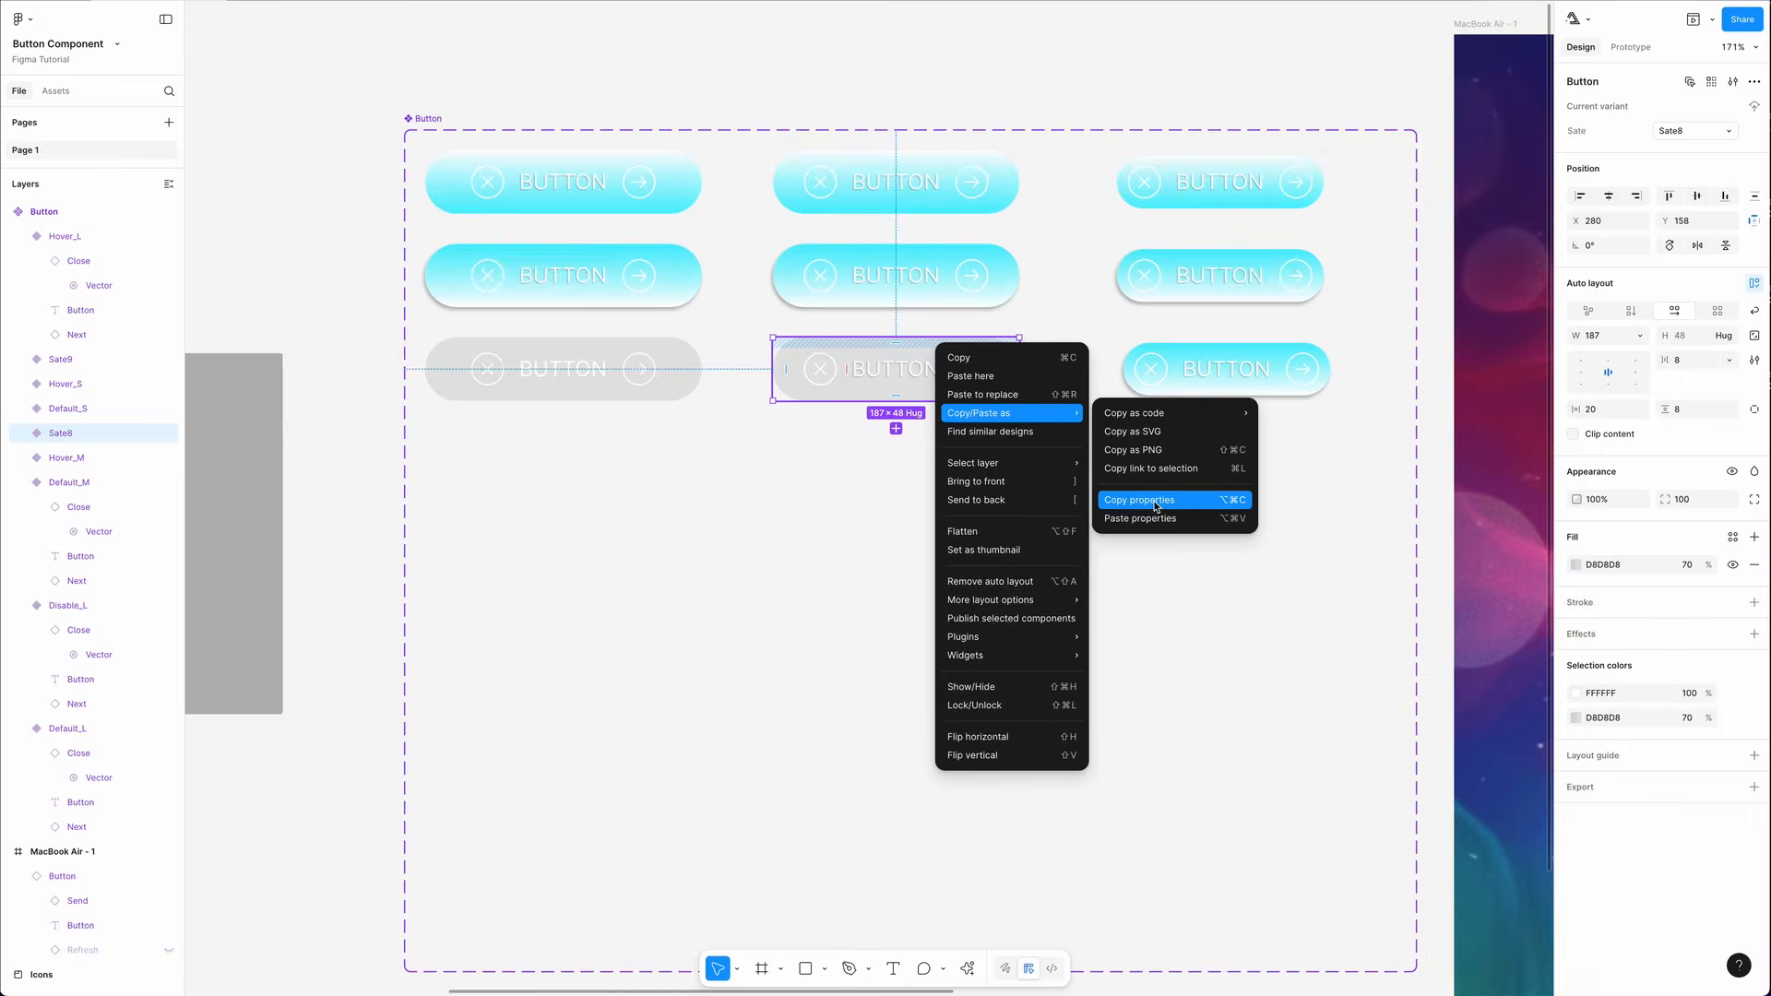
left_click(1156, 503)
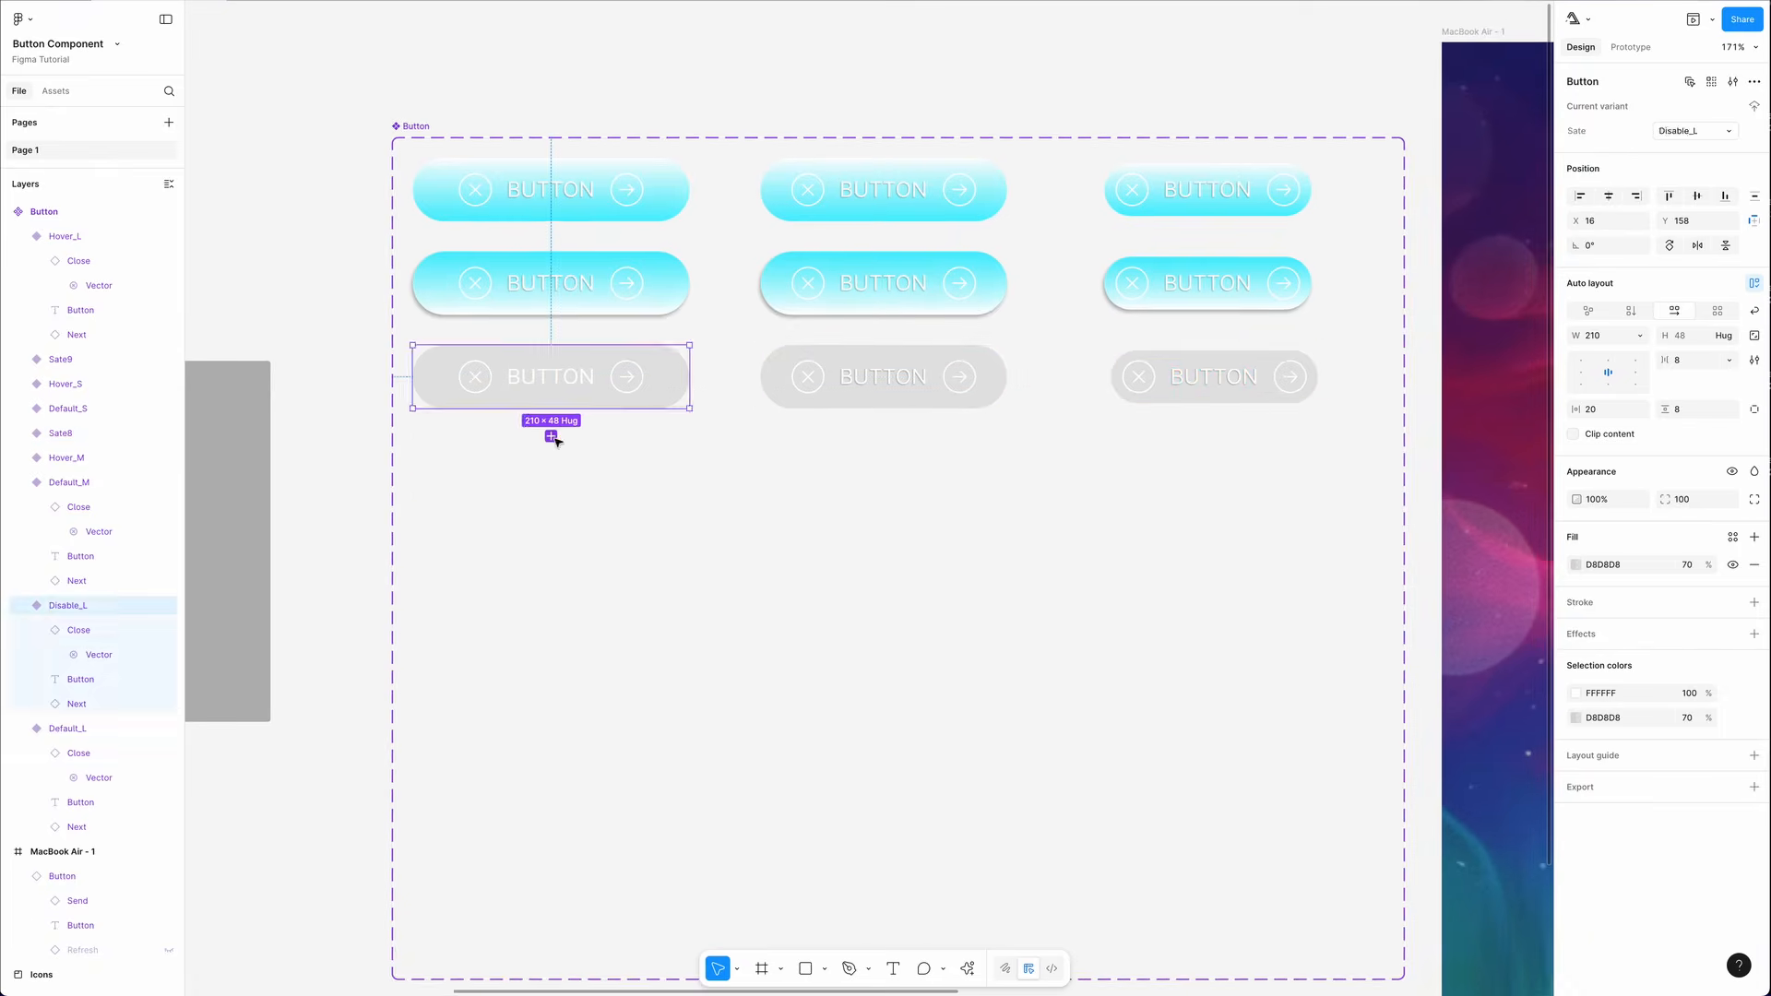
- Add a fourth row of variants below the disabled row, including one beneath the small disabled variant
left_click(552, 437)
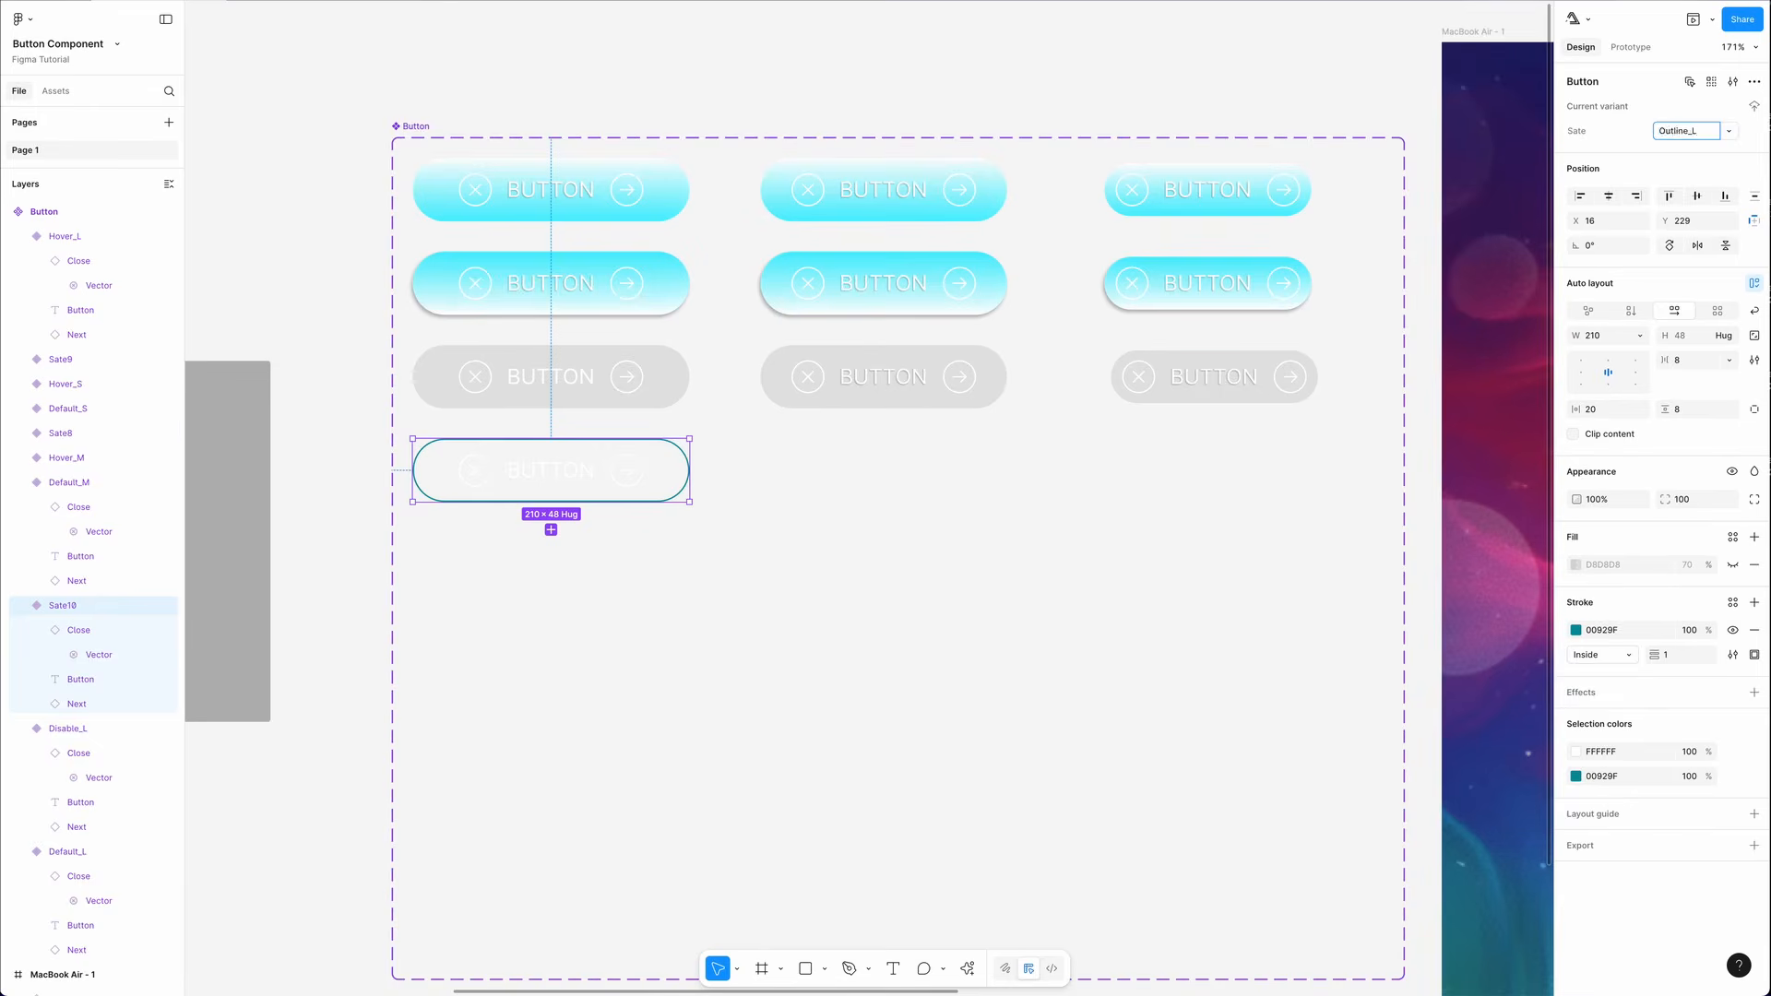
left_click_drag(887, 479, 893, 467)
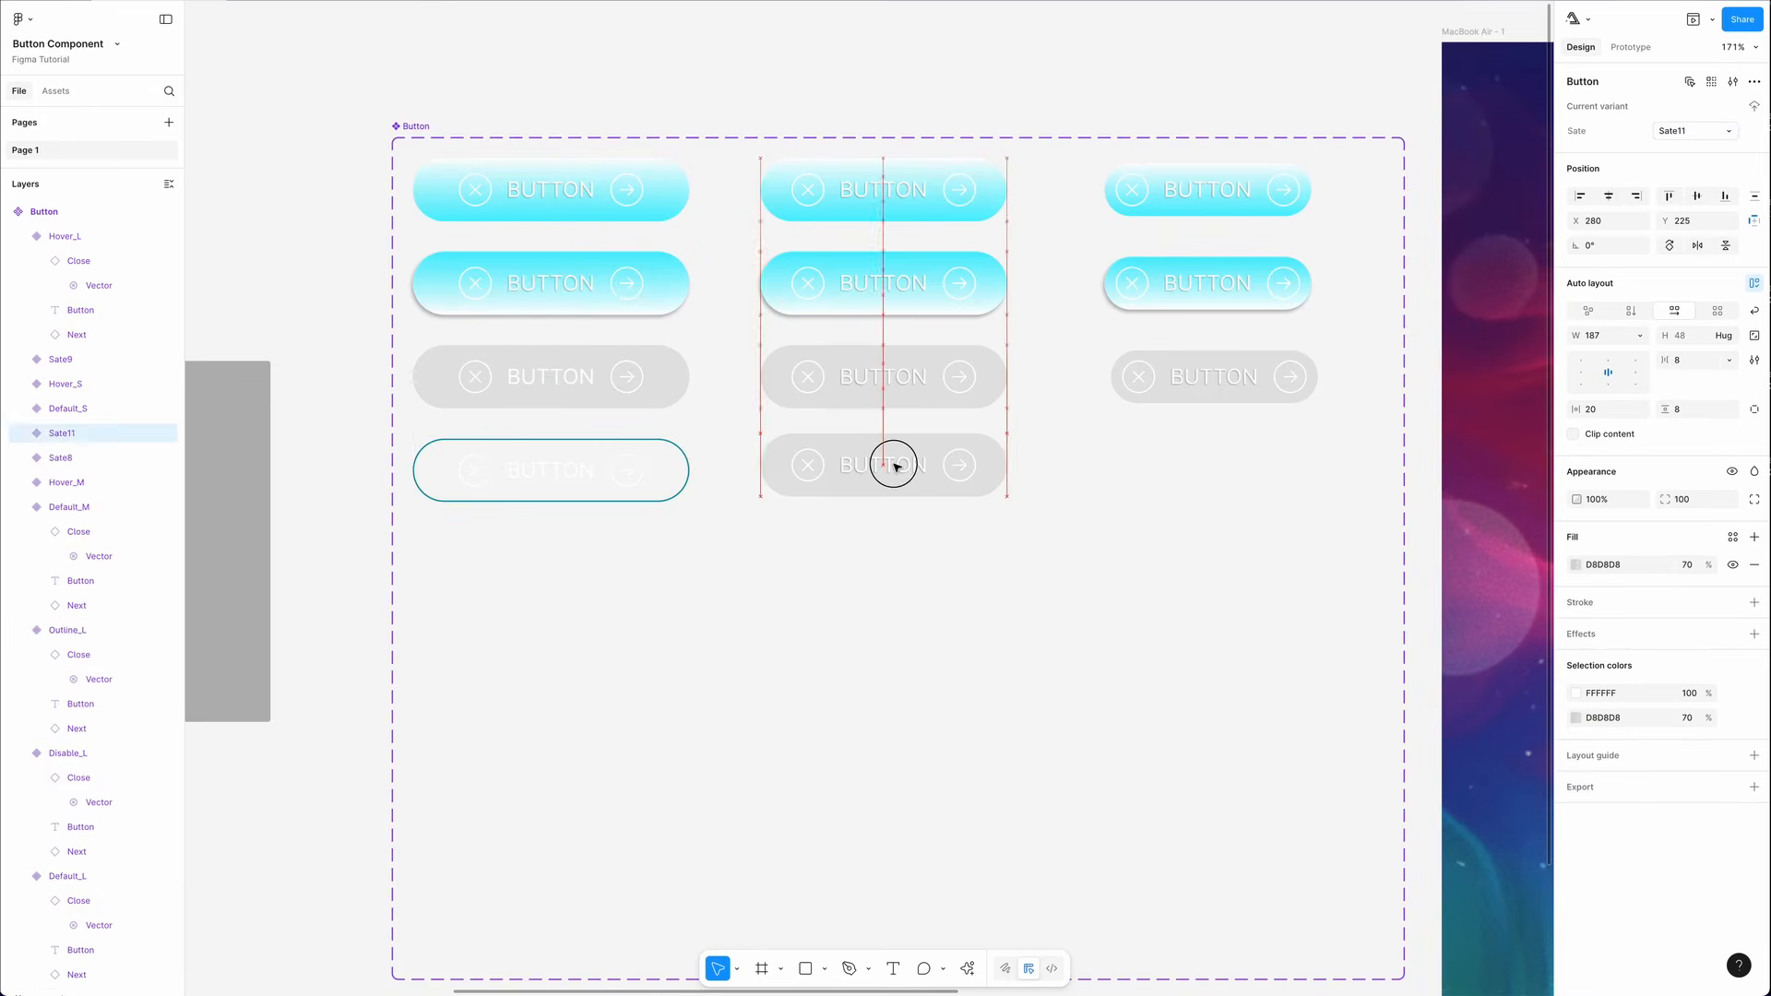
right_click(654, 461)
left_click(1214, 392)
left_click(1214, 431)
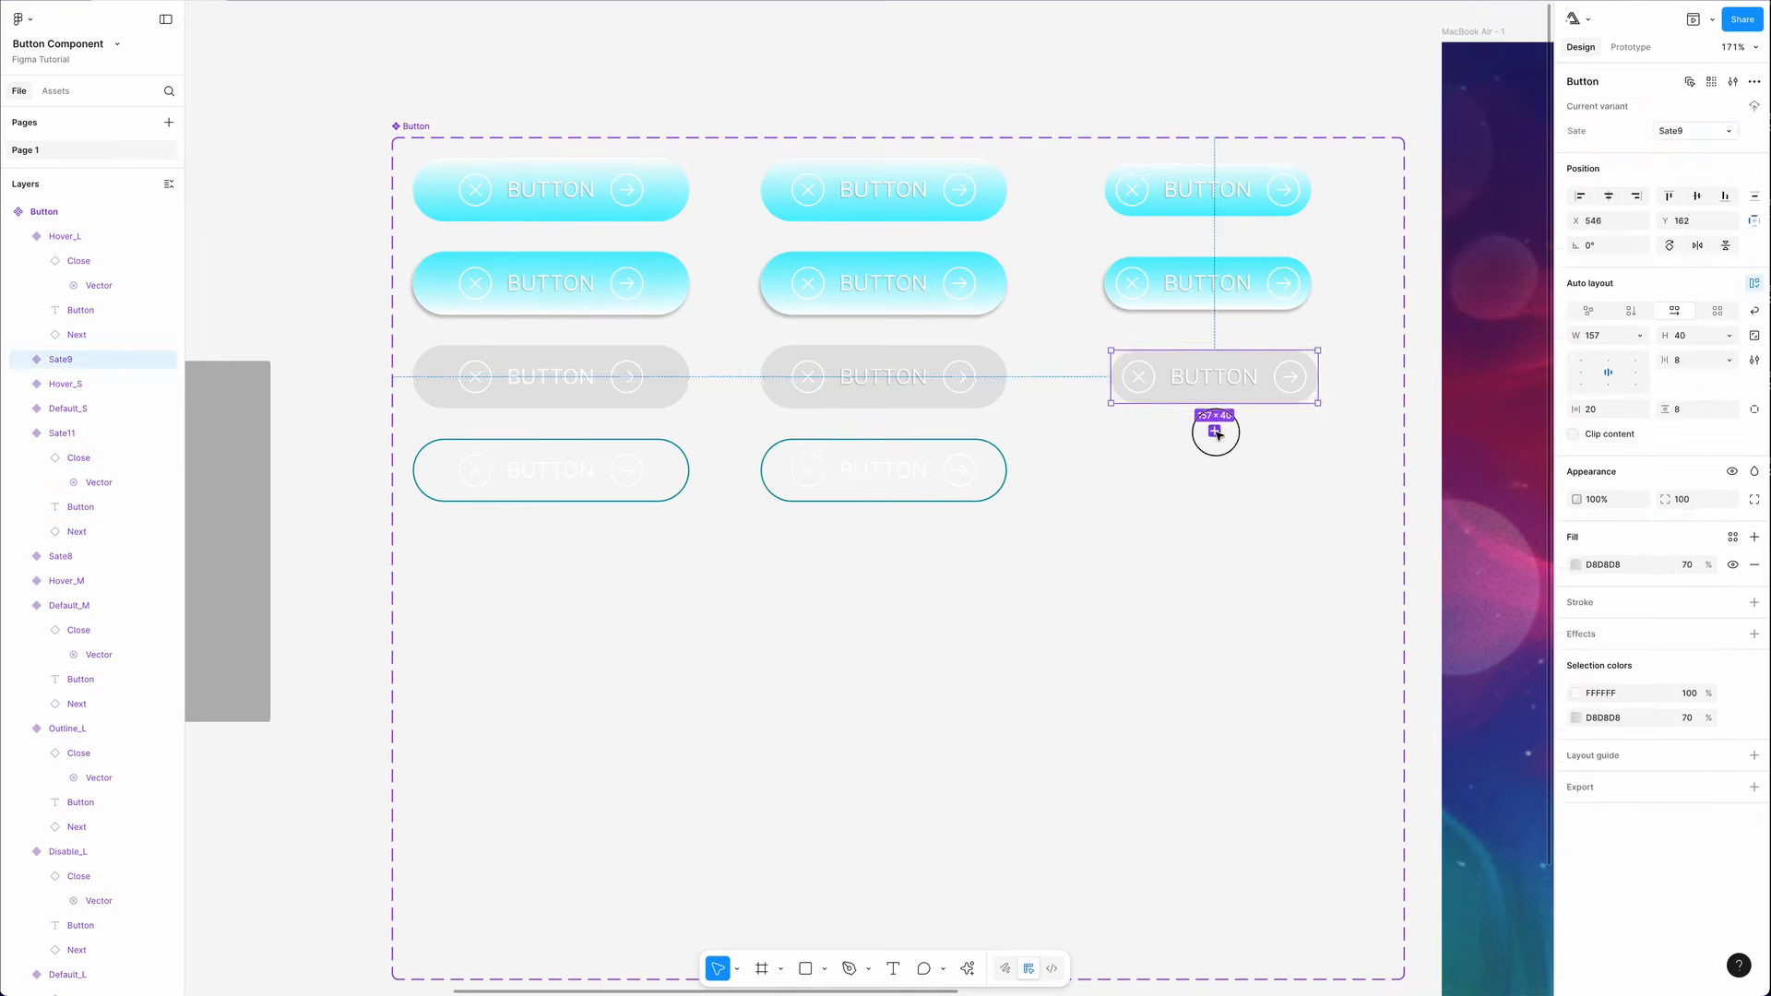
left_click_drag(1241, 469, 1241, 478)
- Copy the outline styling from the middle fourth-row variant and paste it onto the small fourth-row variant
left_click(1214, 376, "super")
left_click(883, 376, "shift+super")
left_click(1732, 709)
left_click(1213, 471, "super")
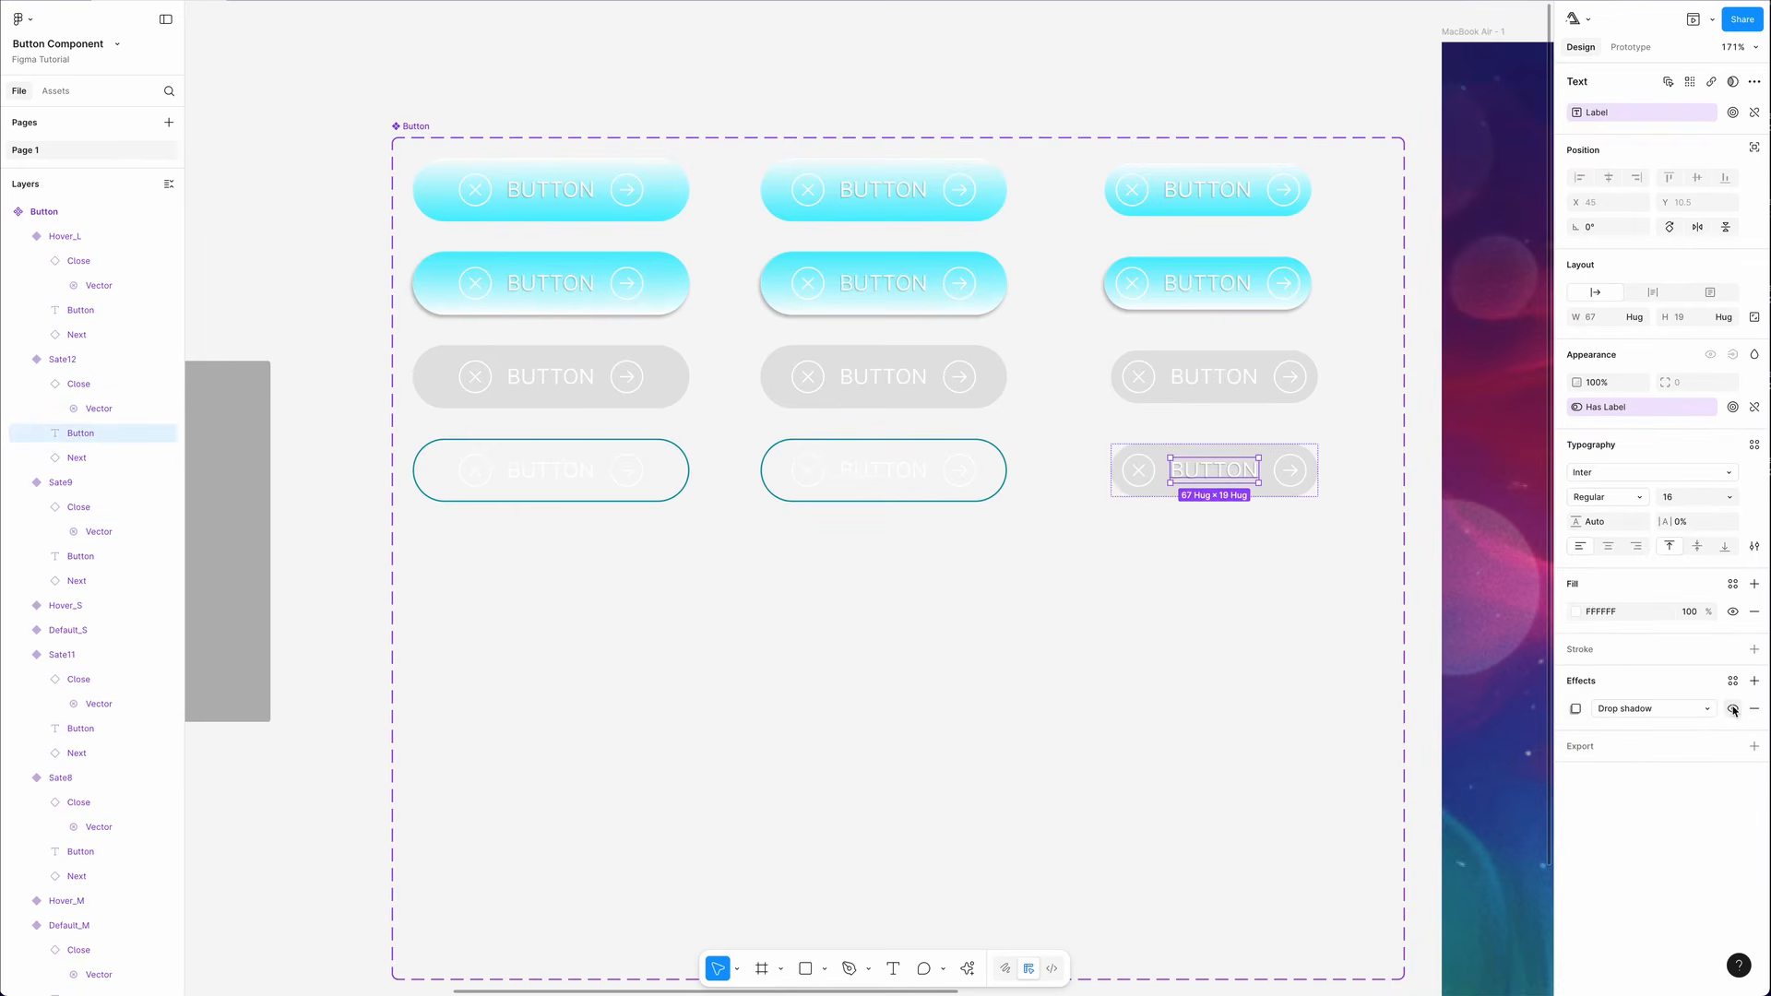
left_click(877, 461)
key("super+alt+c")
left_click(1171, 457)
key("super+alt+v")
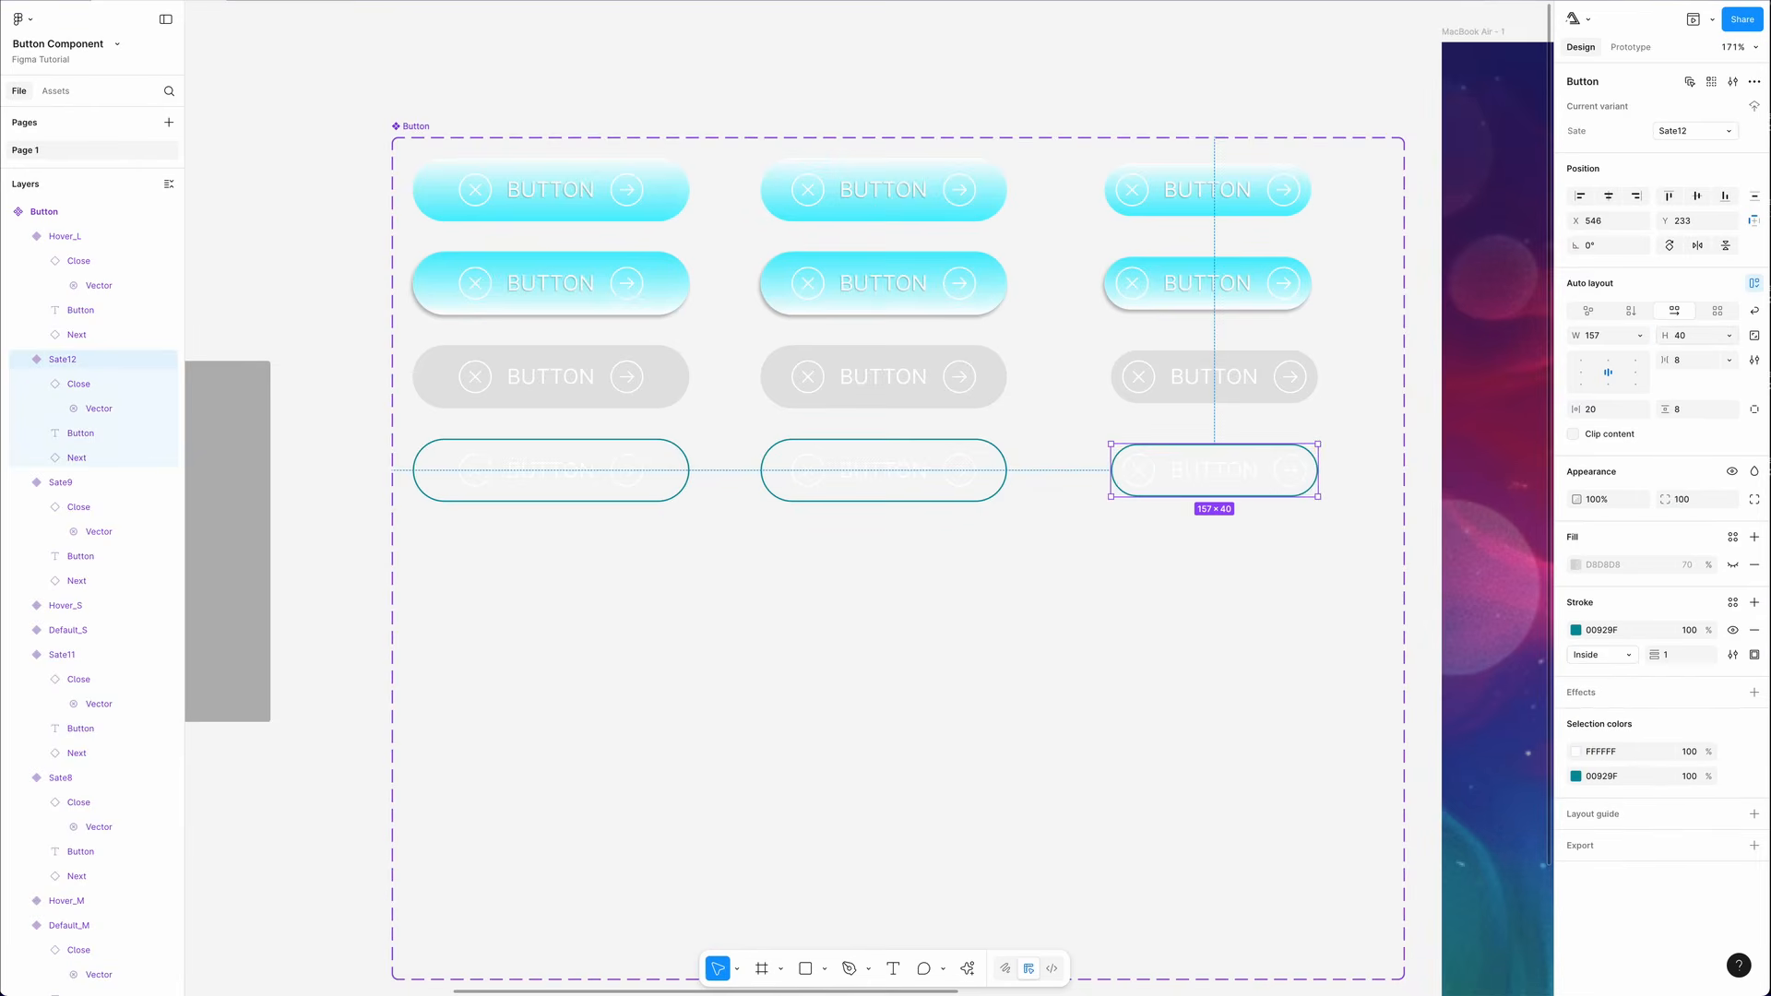
left_click(865, 651)
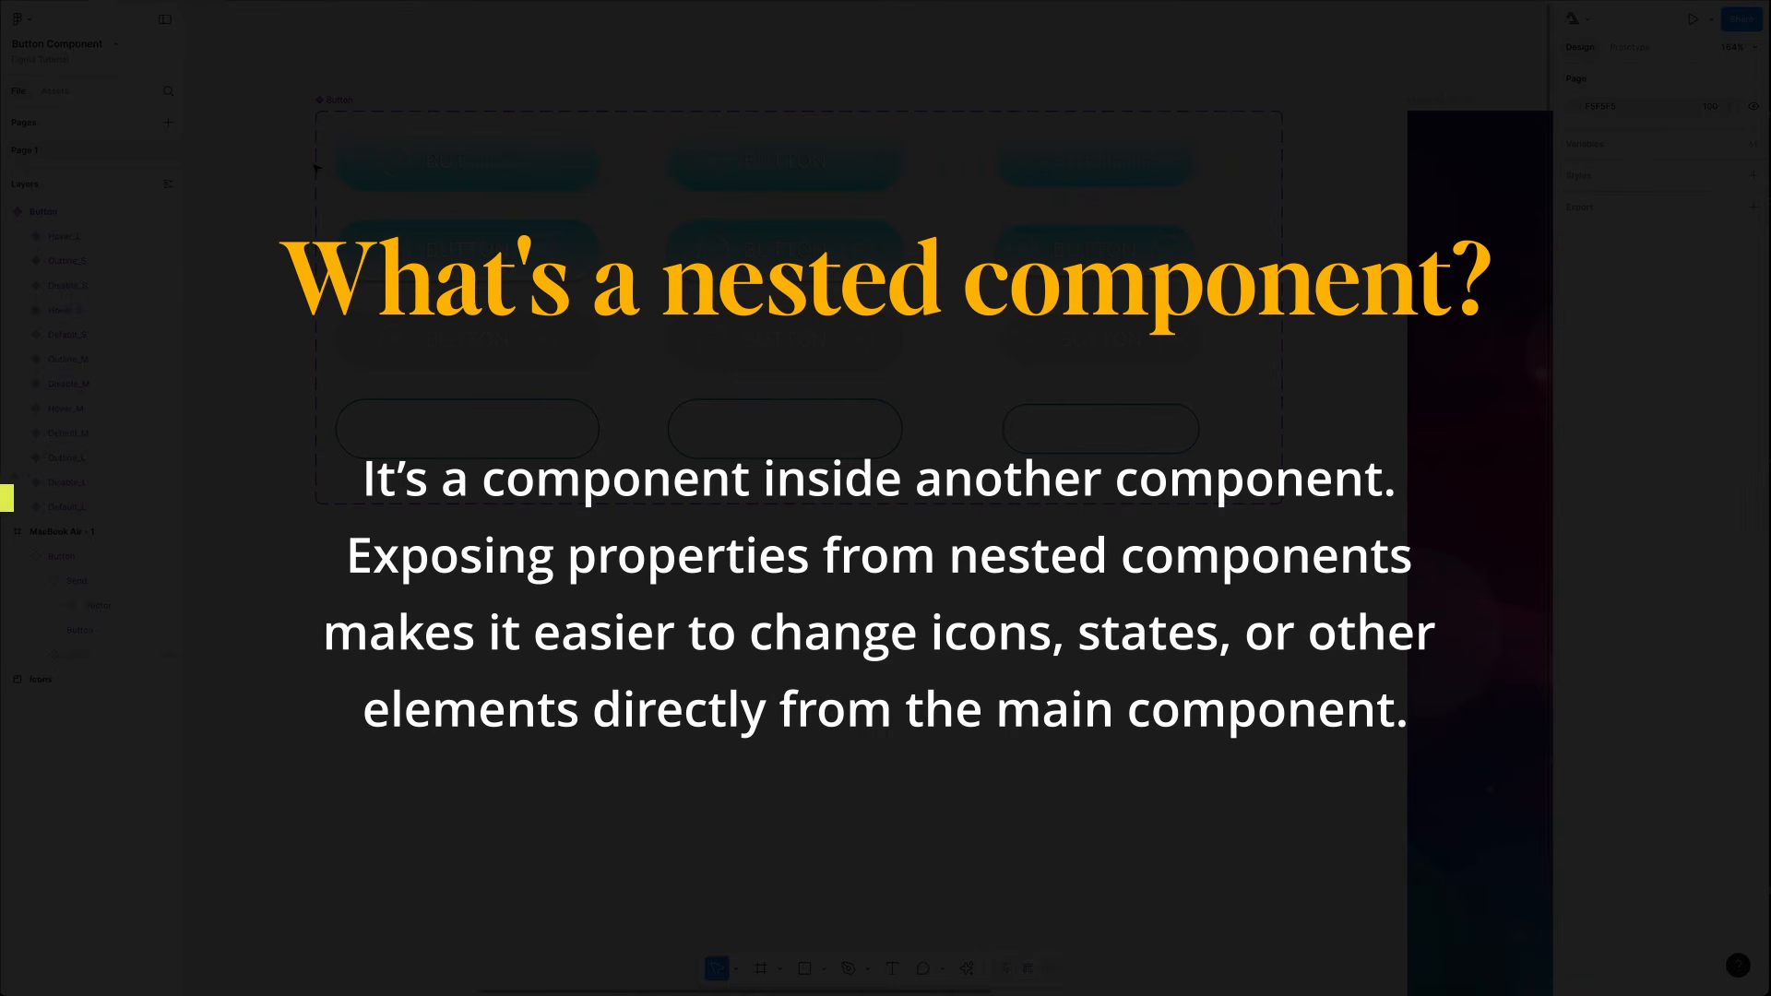
- Expose properties from the nested Close and Next instances on the Button component set
left_click(332, 101)
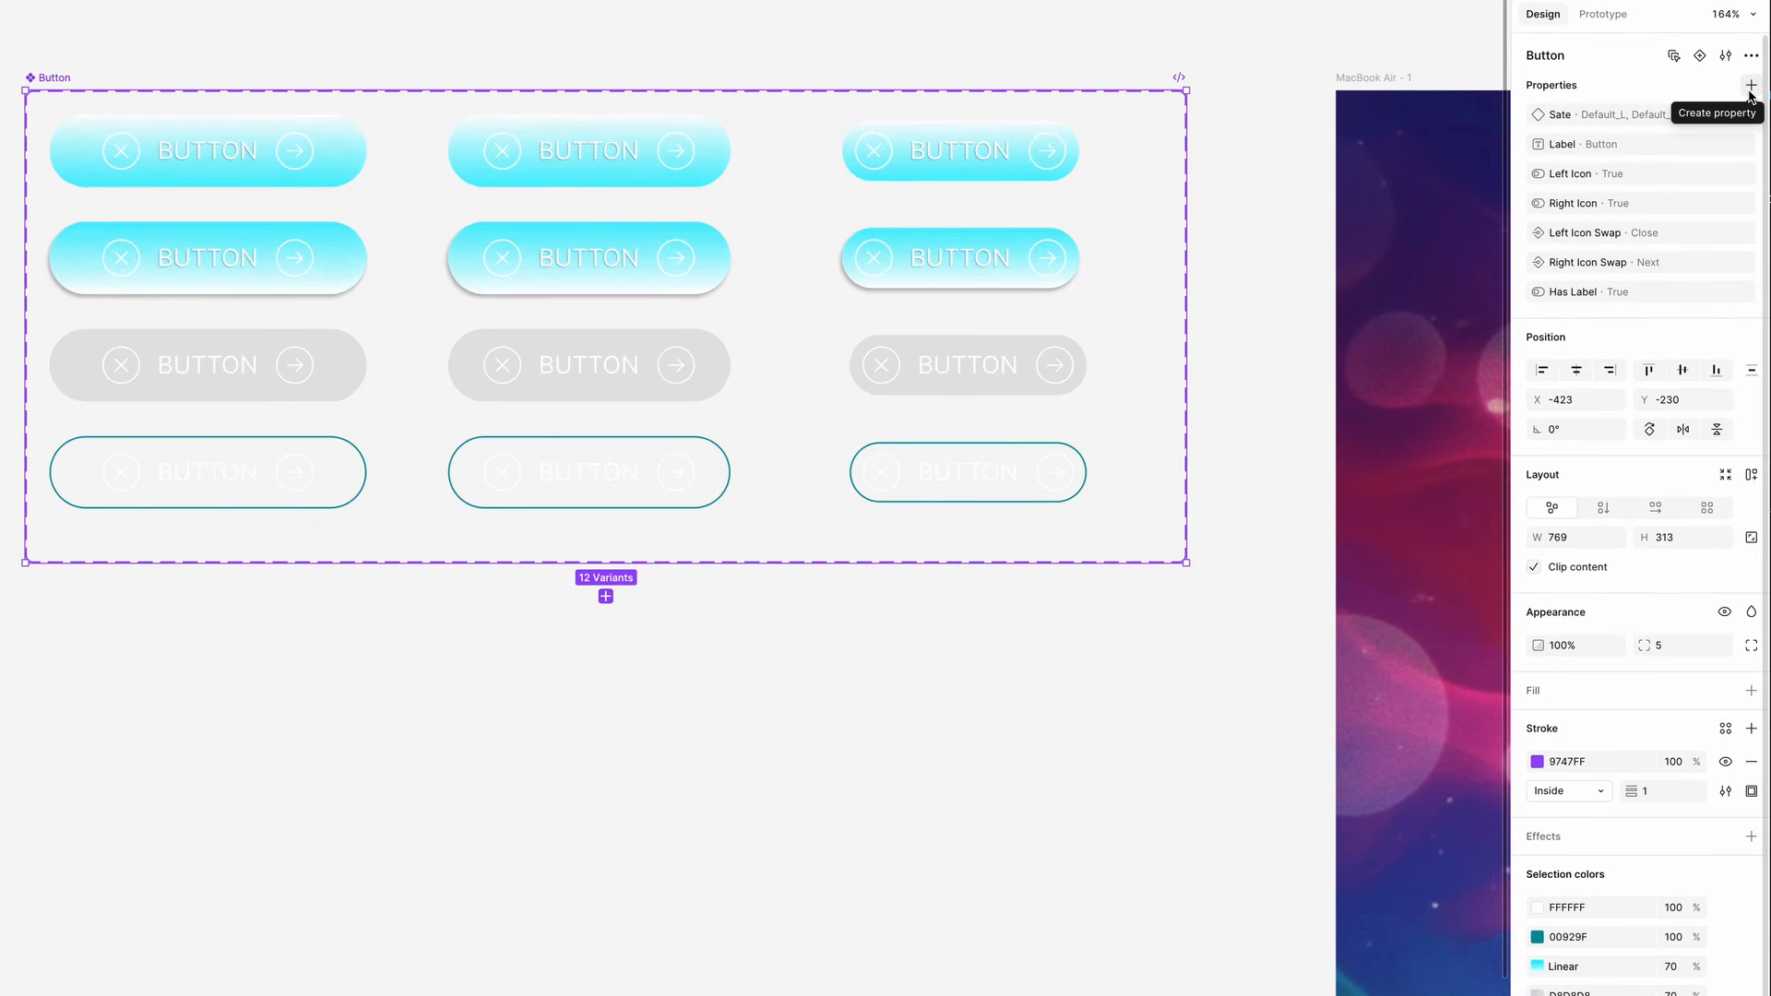
left_click(1751, 86)
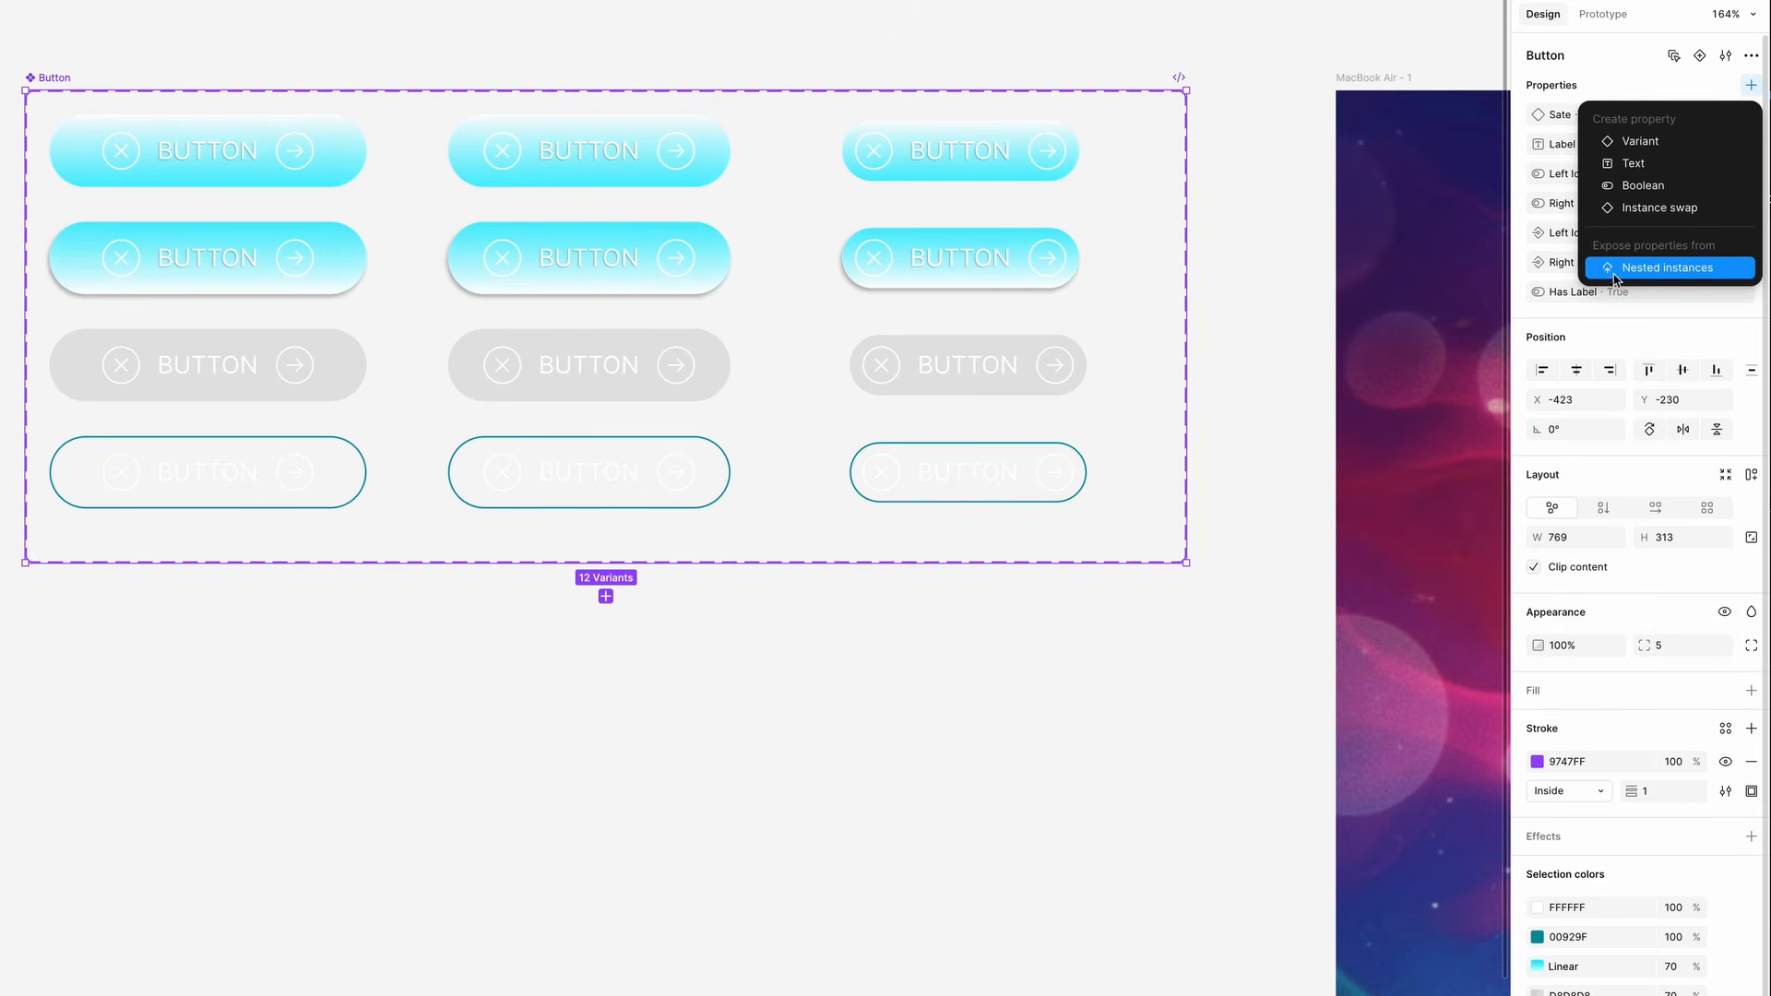
left_click(1667, 268)
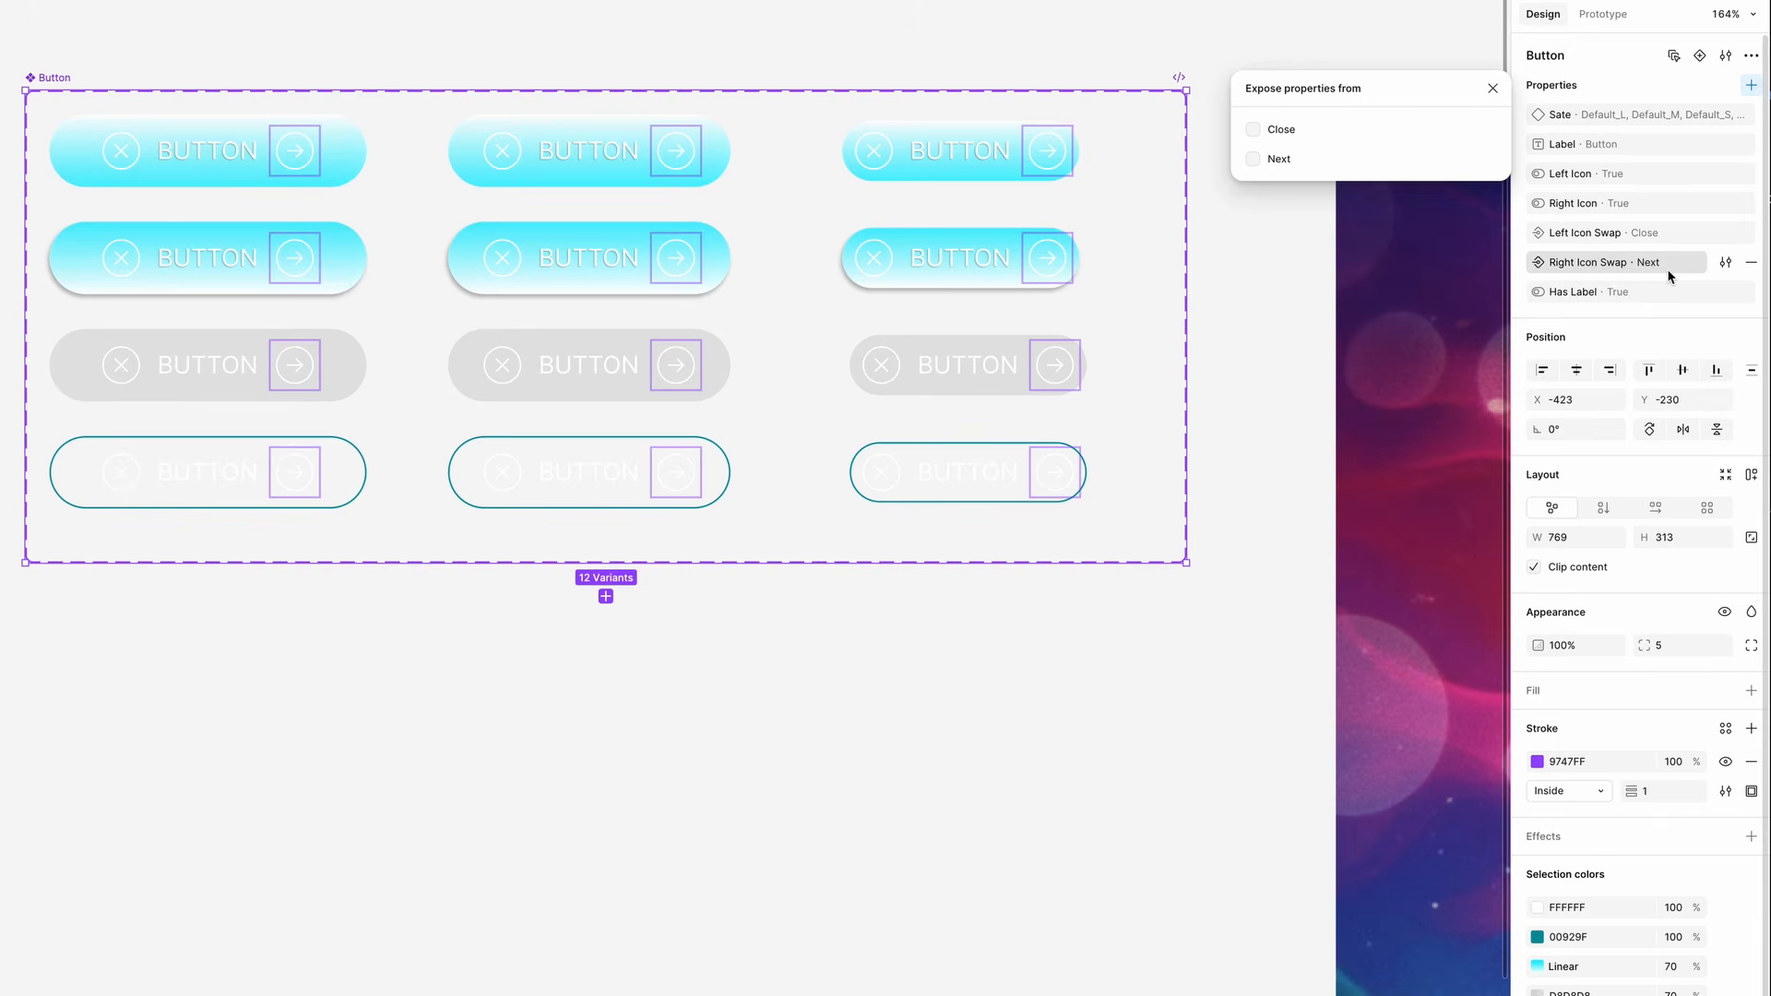
left_click(1253, 131)
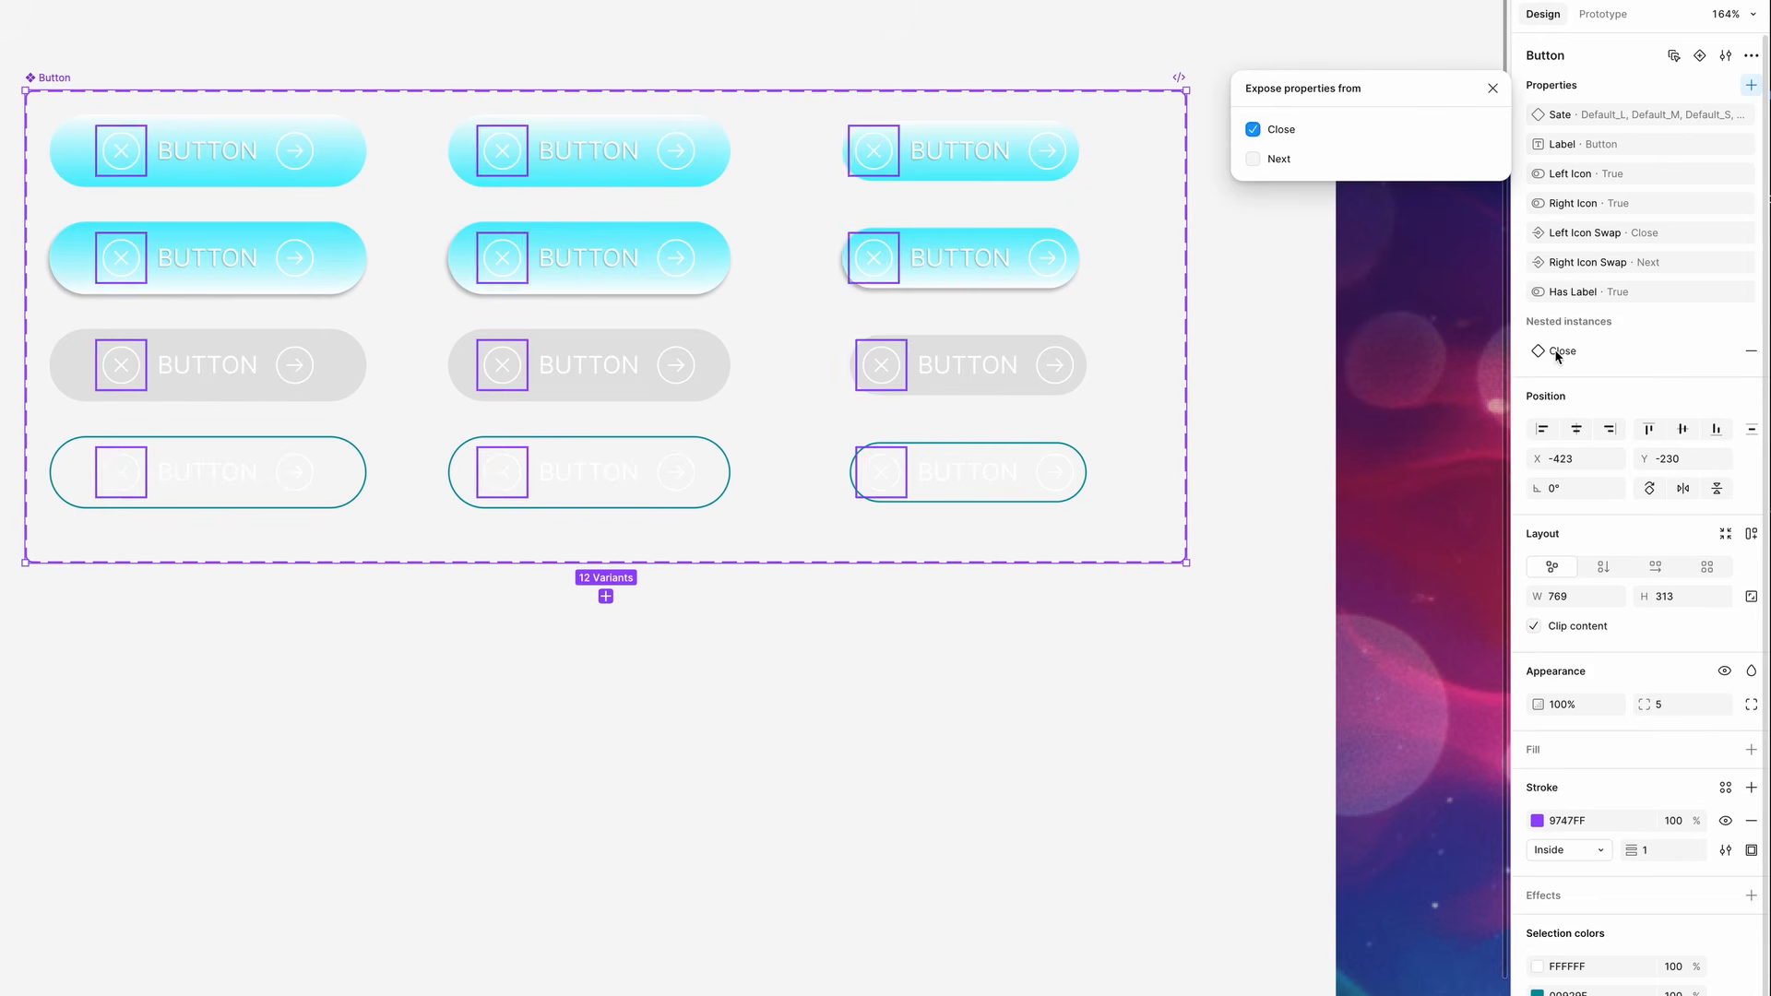
left_click(1254, 159)
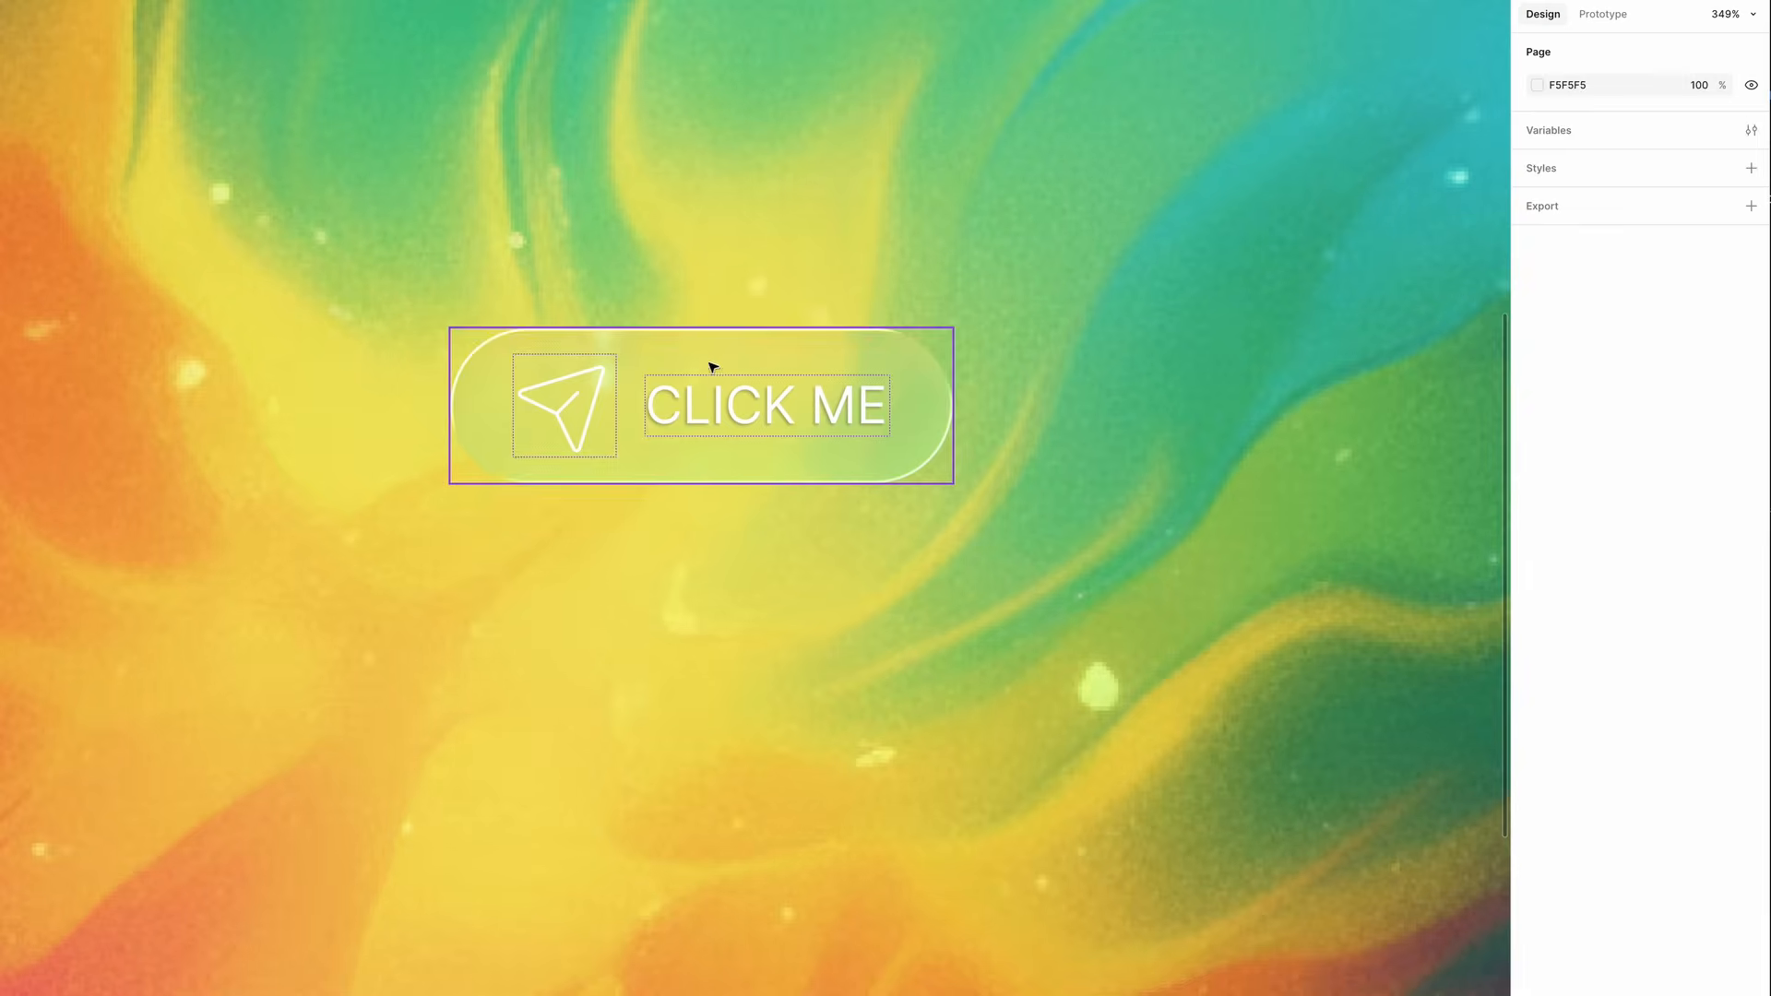
- Set the test button's nested Send icon property to Glass
left_click(712, 367)
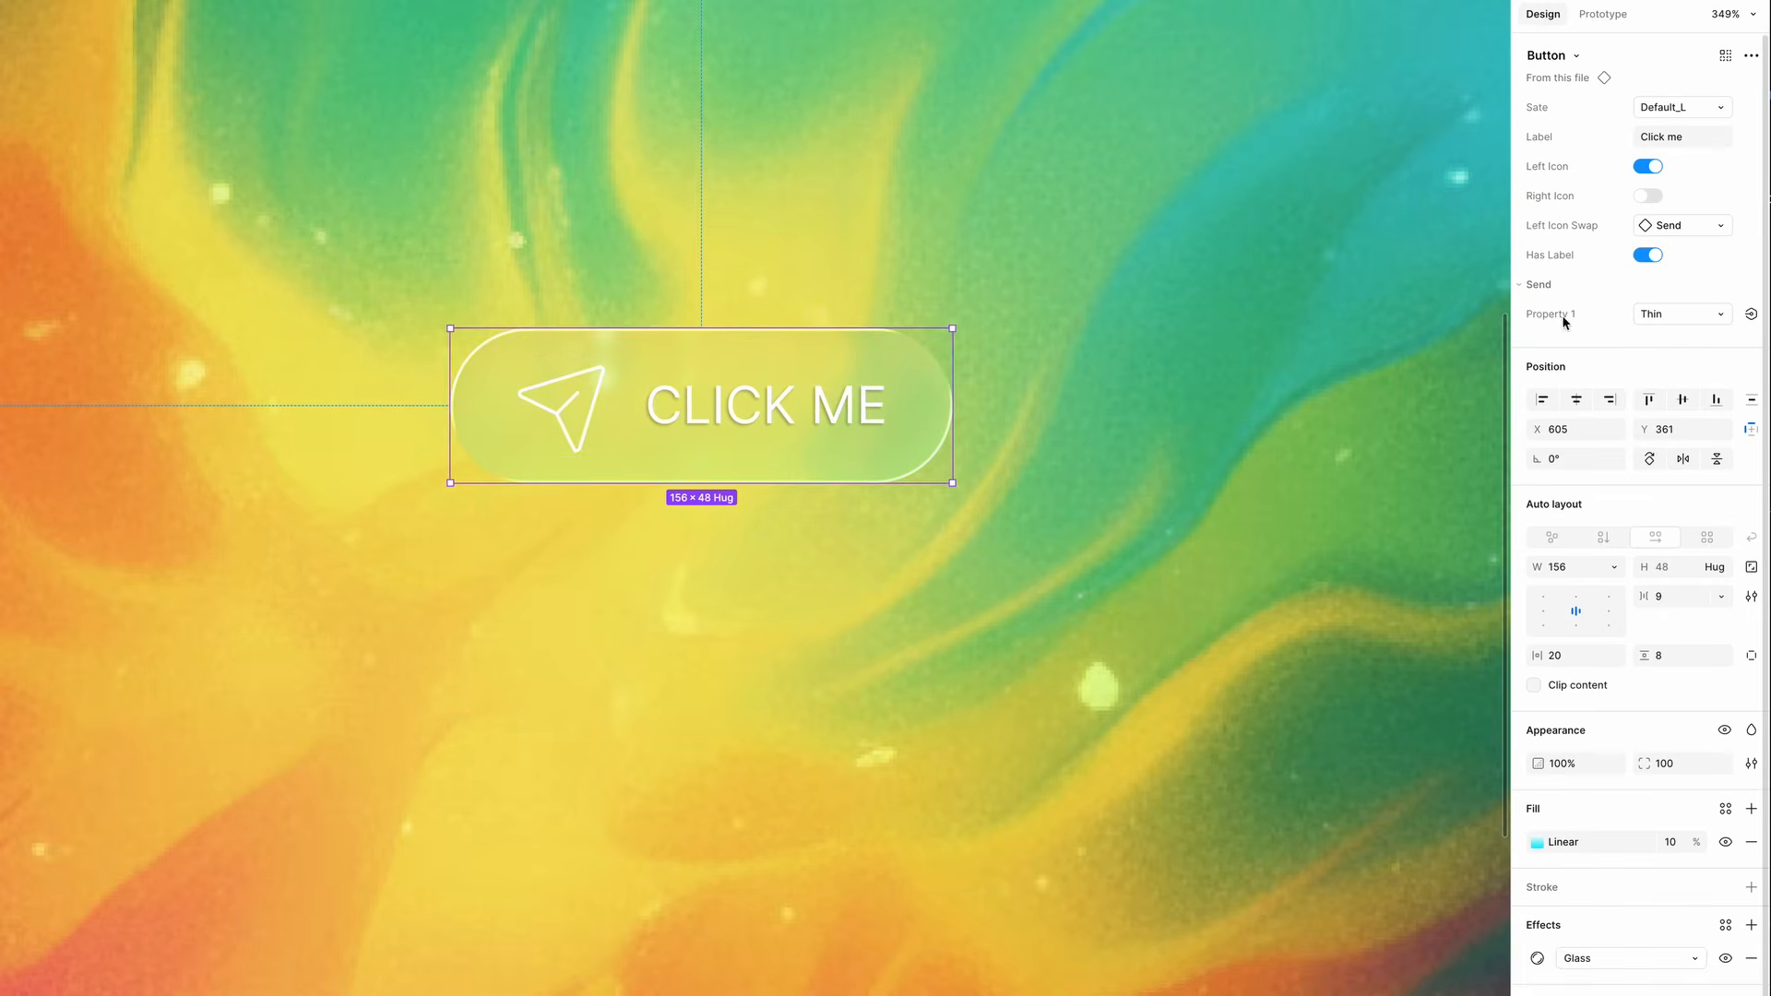
left_click(1669, 314)
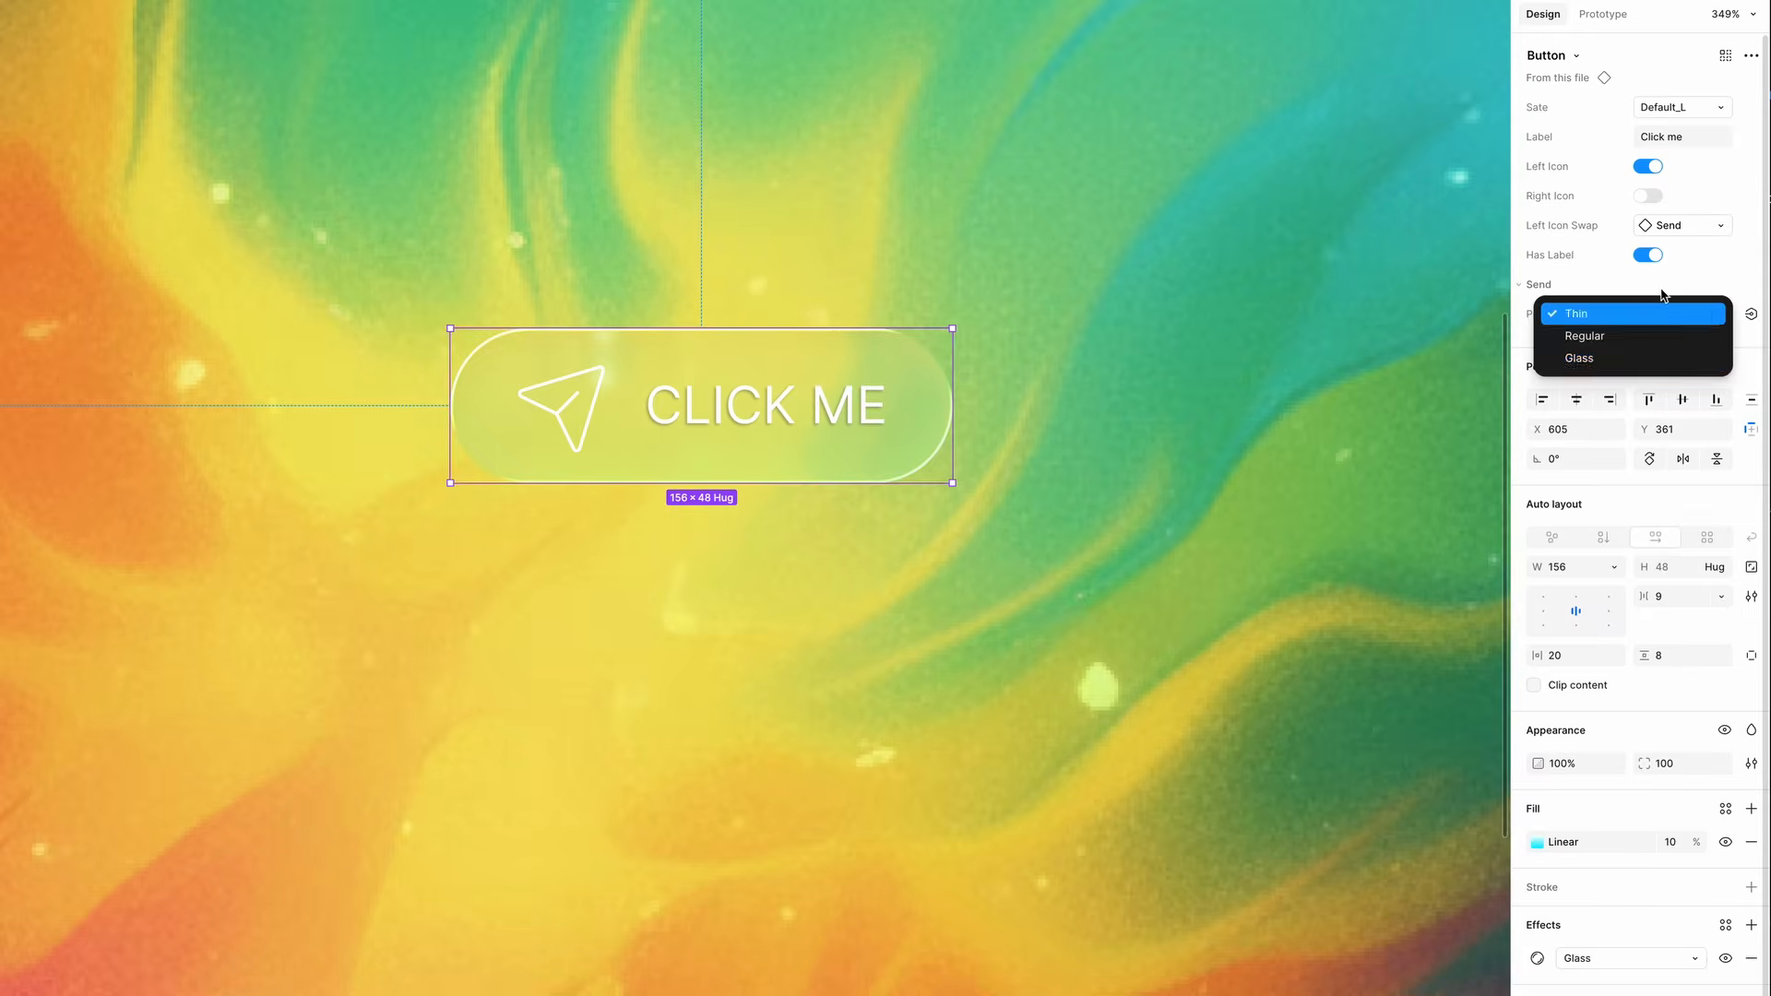
left_click(1582, 360)
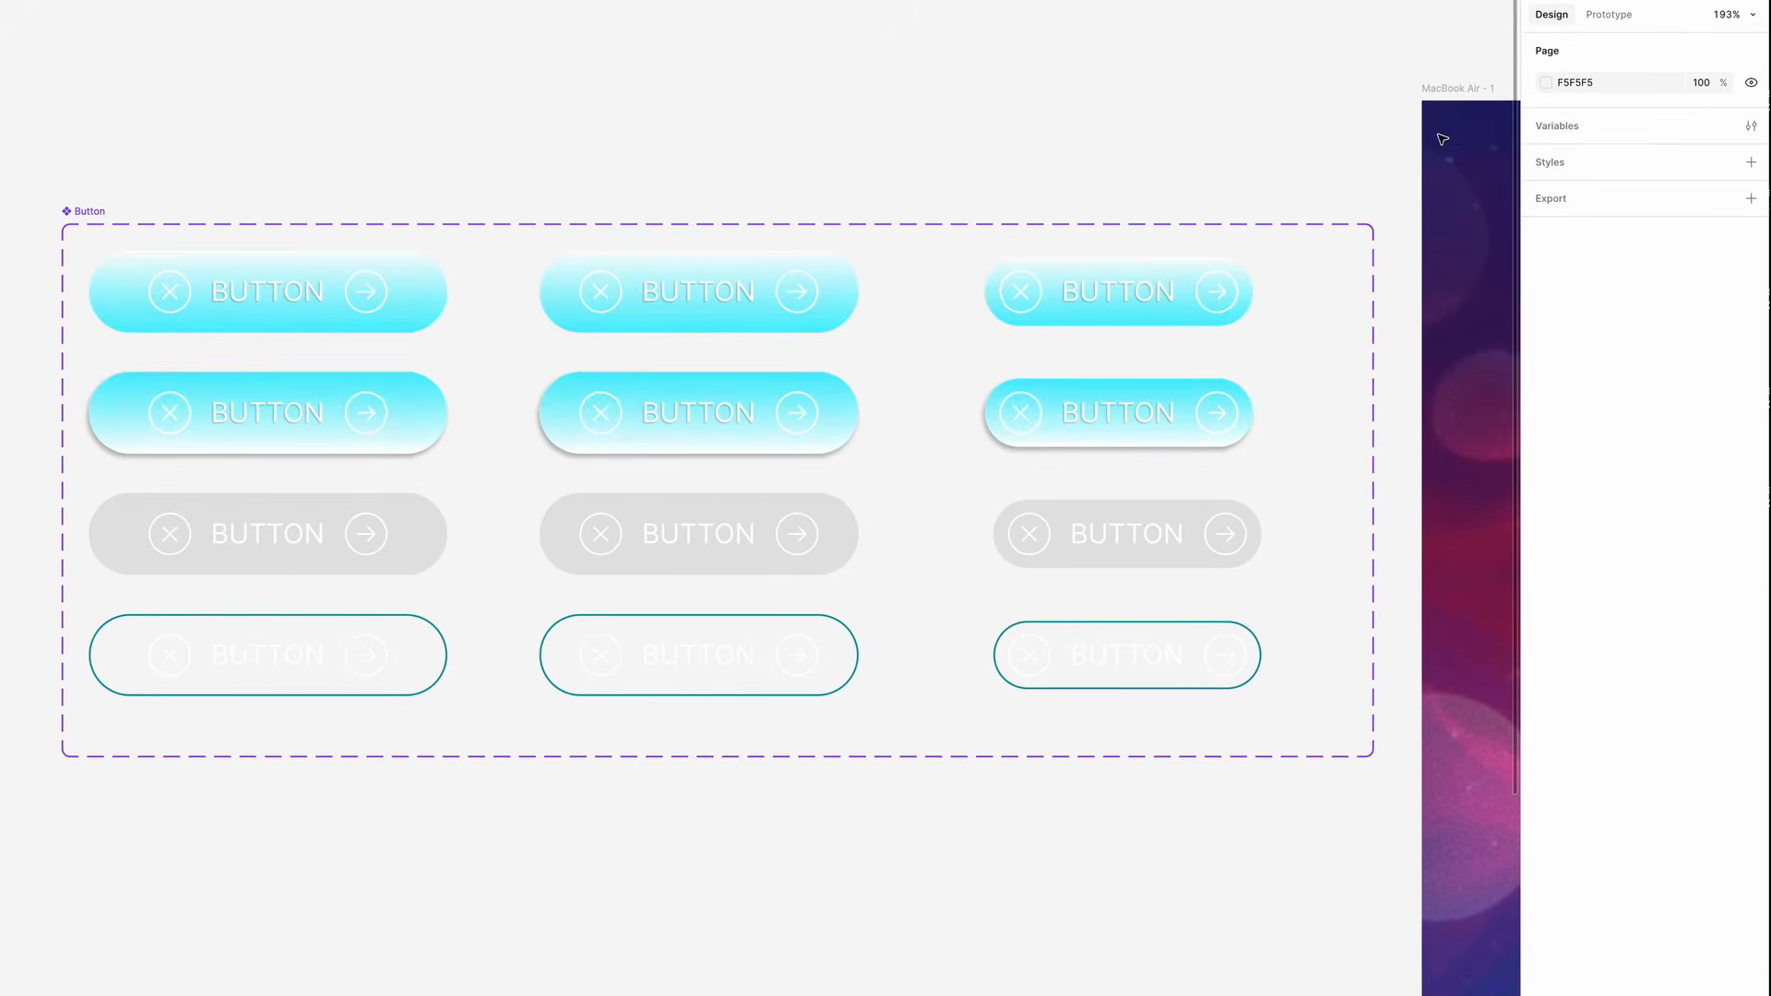
- In prototype mode, connect the large default variant to Hover_L with a While hovering trigger
left_click(1618, 16)
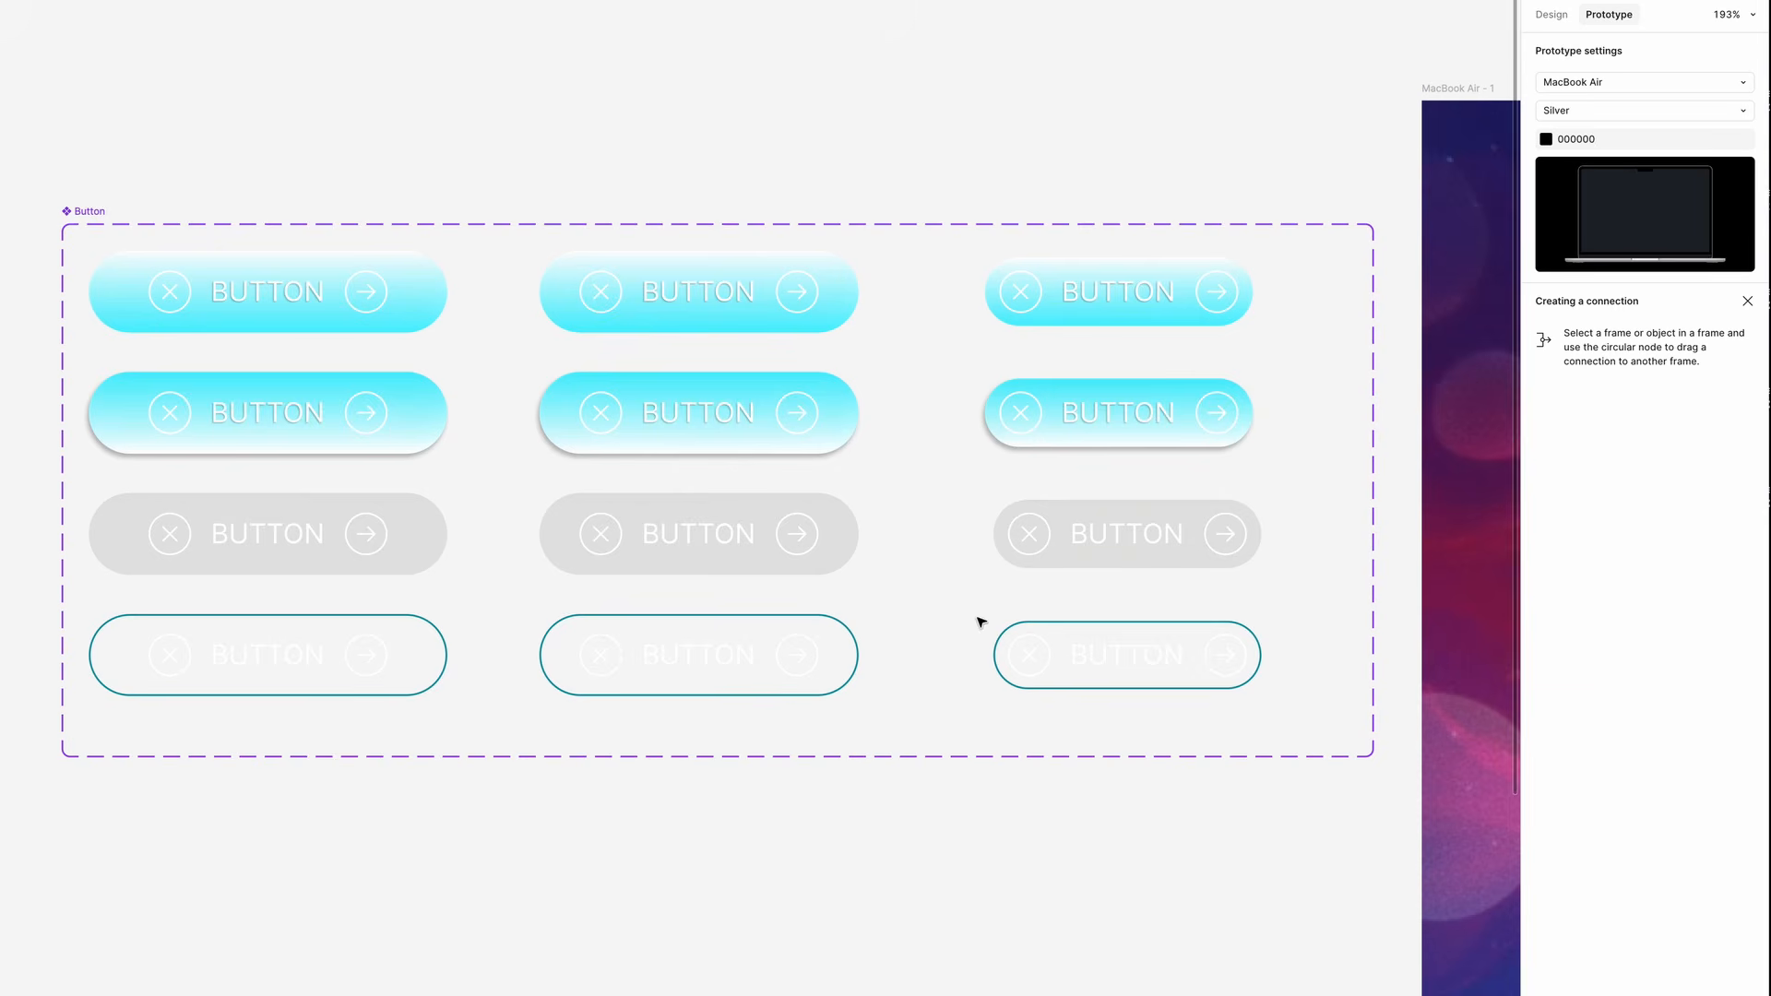
left_click(426, 295)
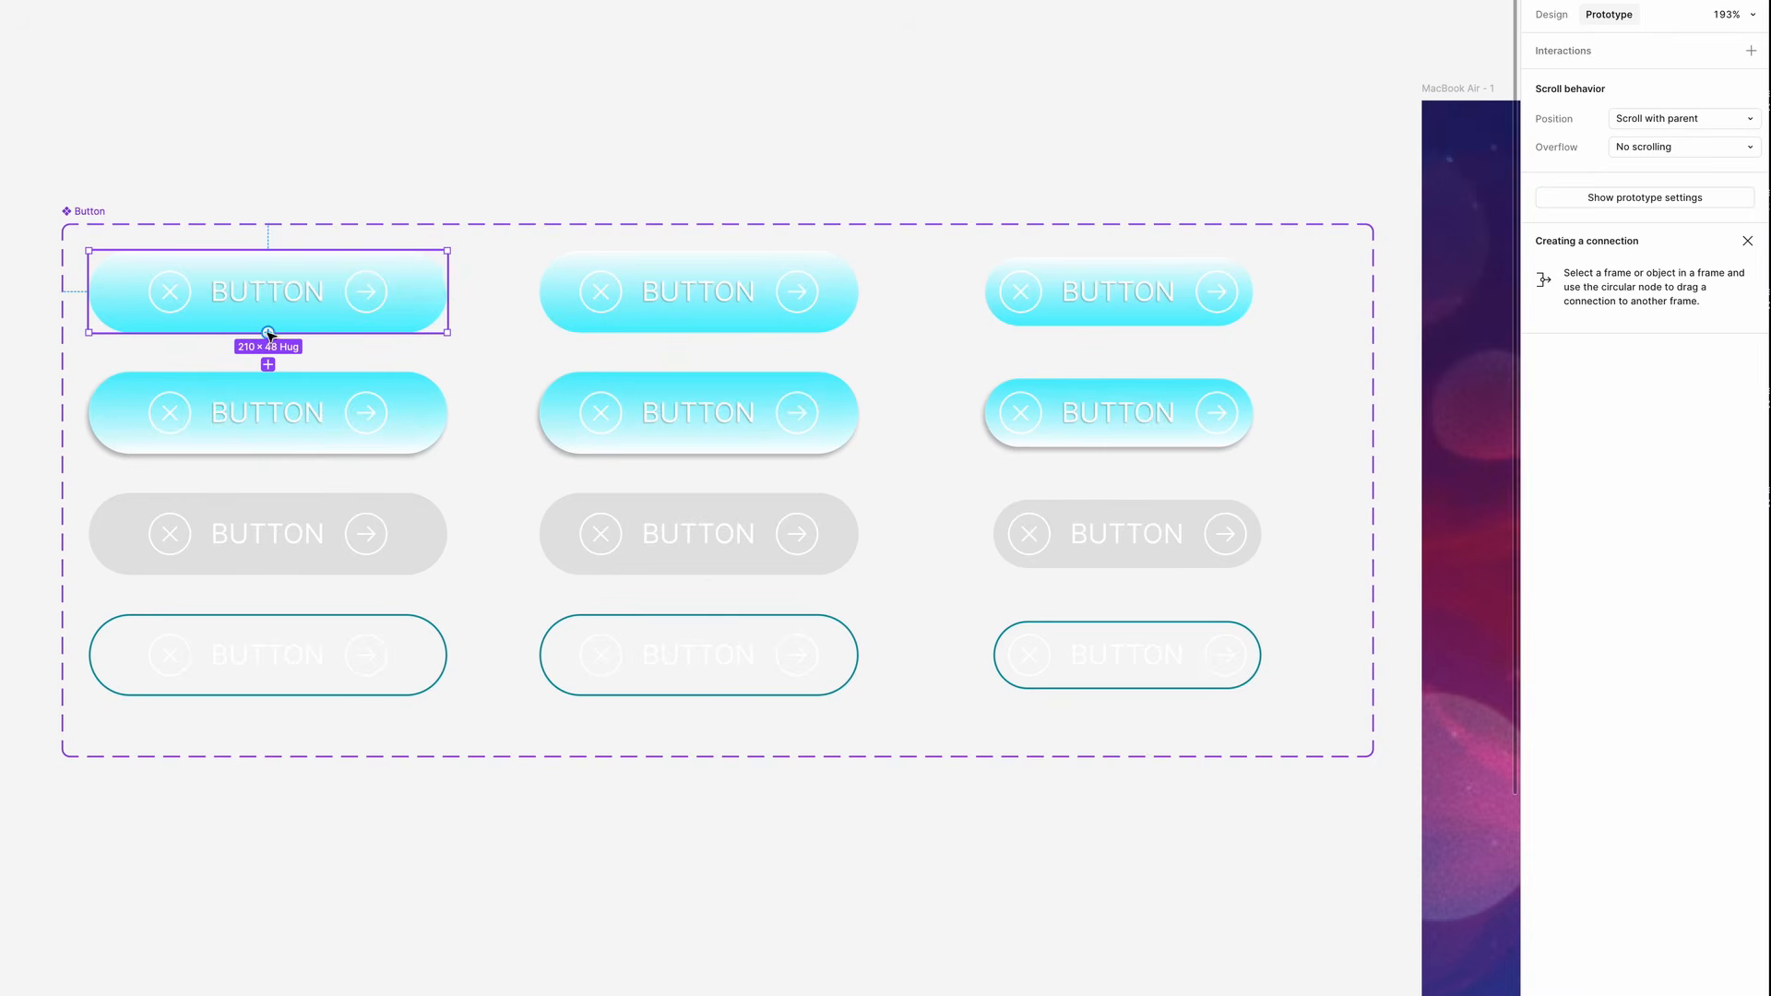
left_click_drag(268, 363, 282, 397)
scroll(157, 387, "up", 5)
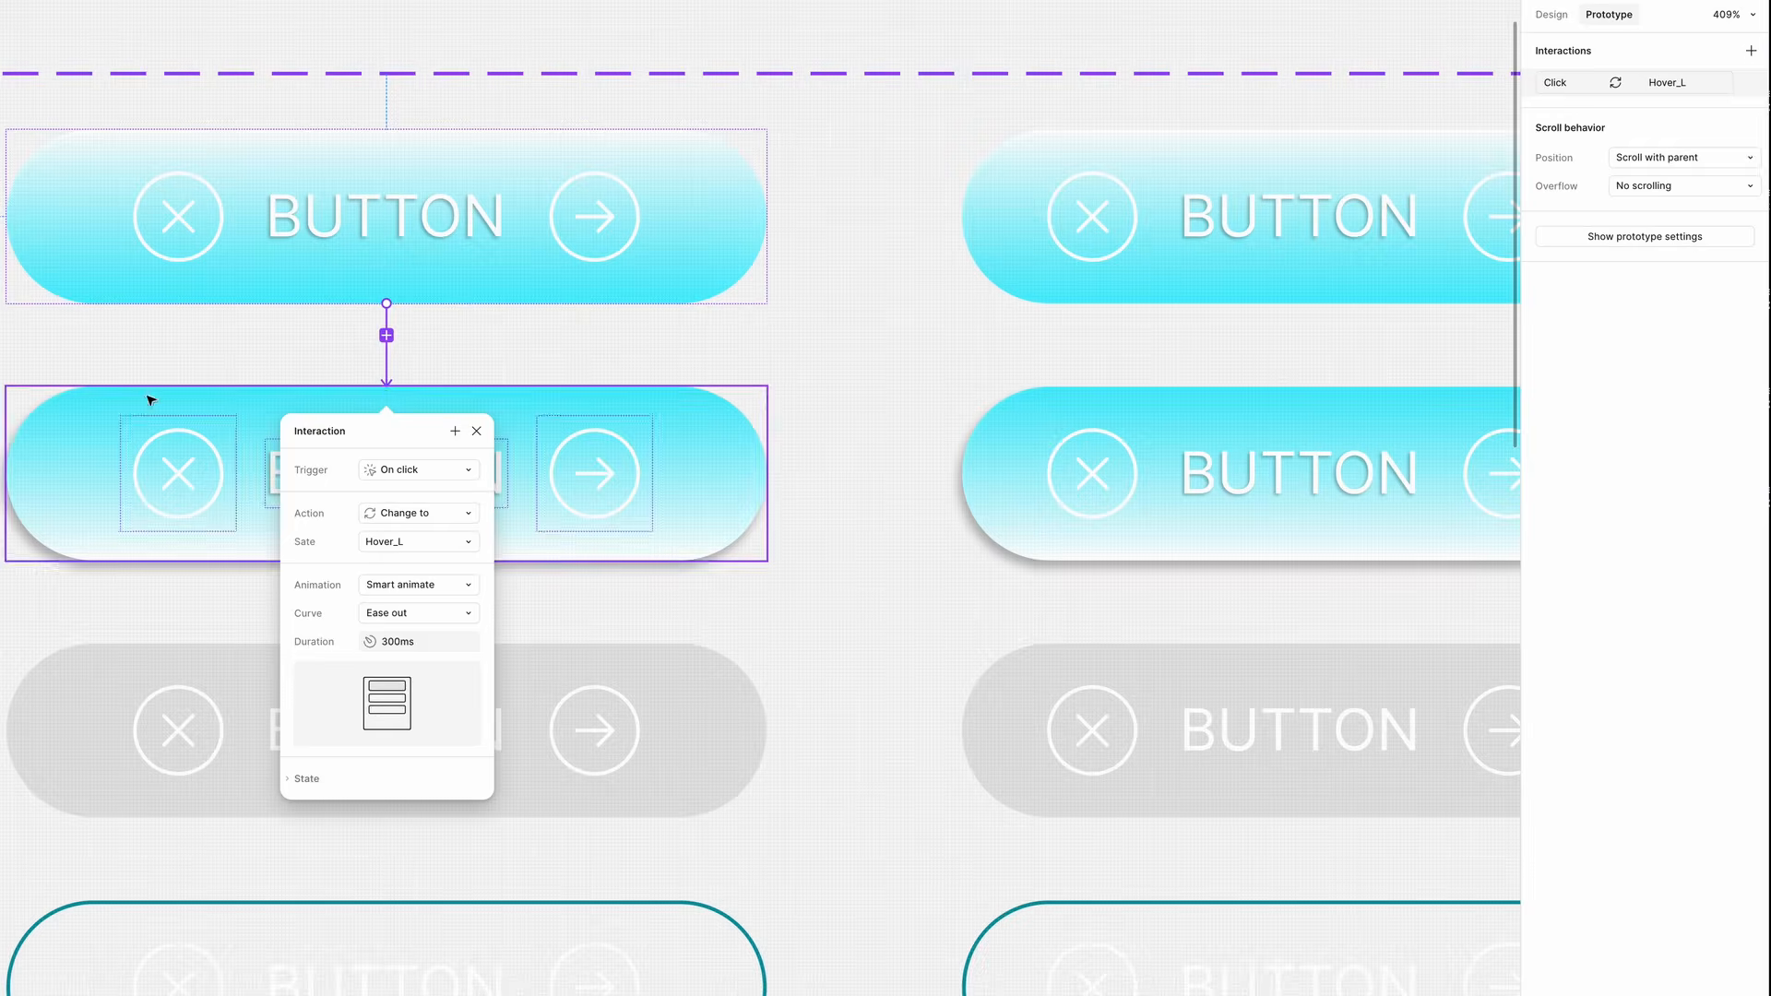
left_click(446, 470)
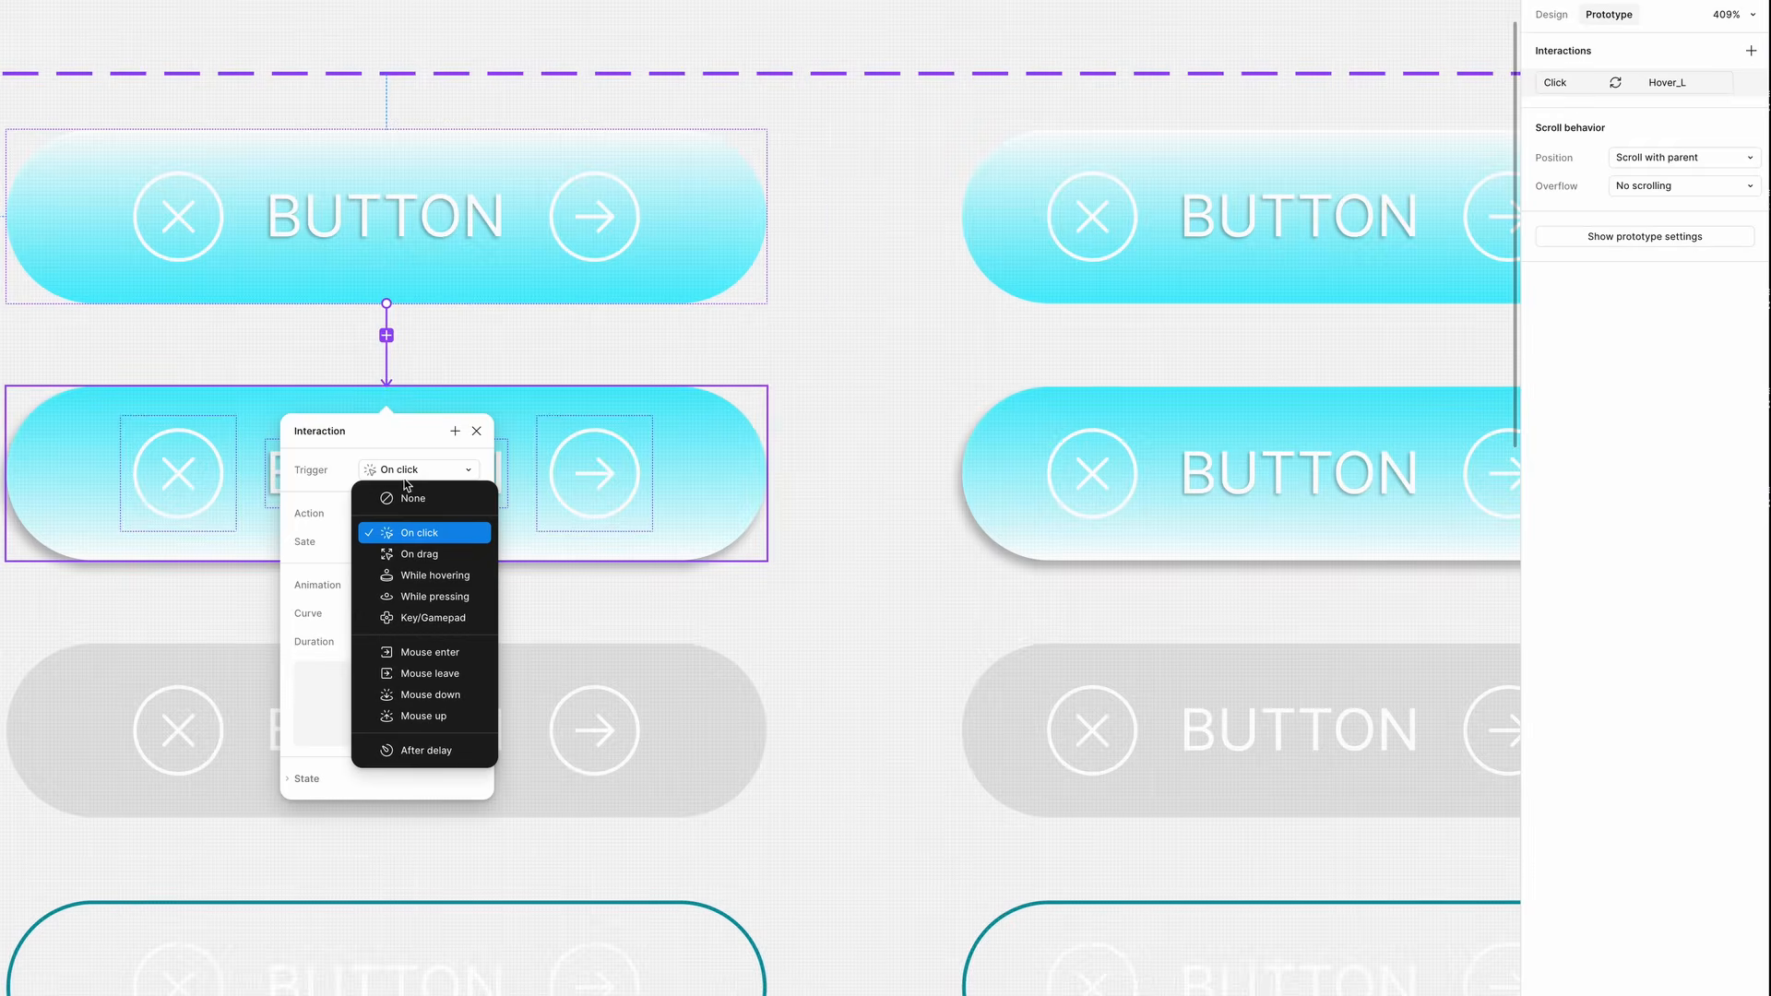
left_click(409, 578)
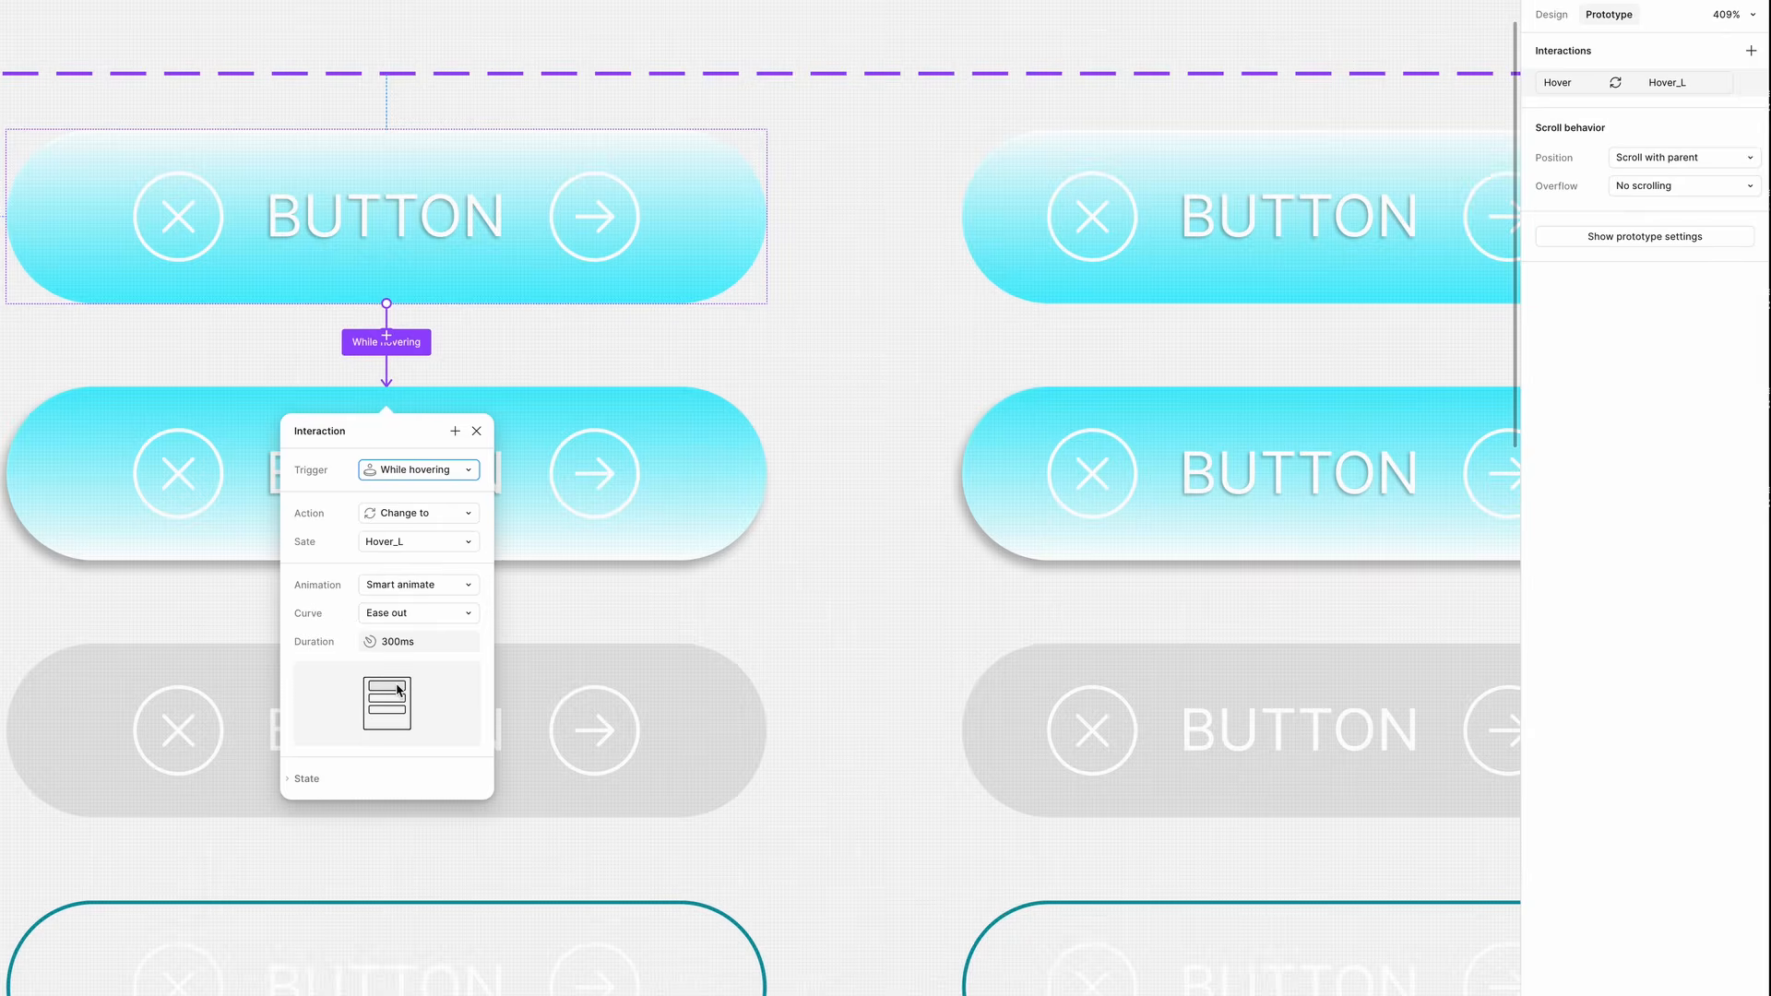
- Add a connection from the large hover variant back to Default_L and change its trigger
left_click_drag(399, 386, 406, 300)
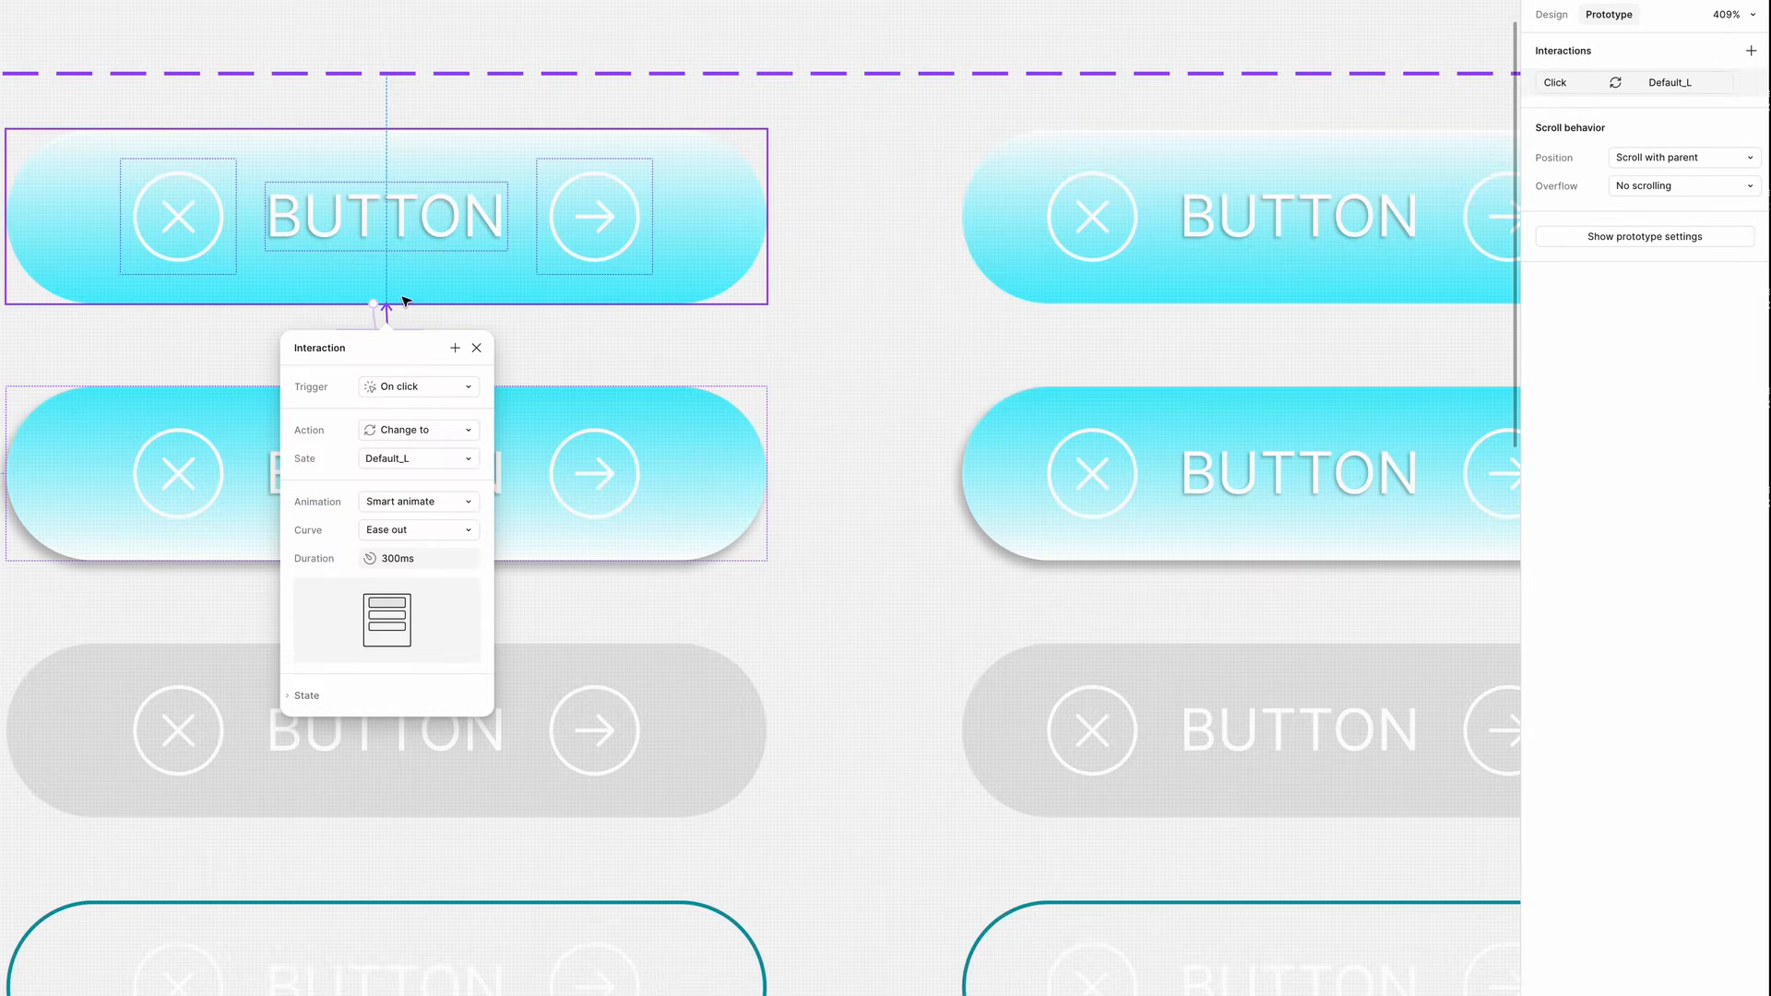
left_click(420, 386)
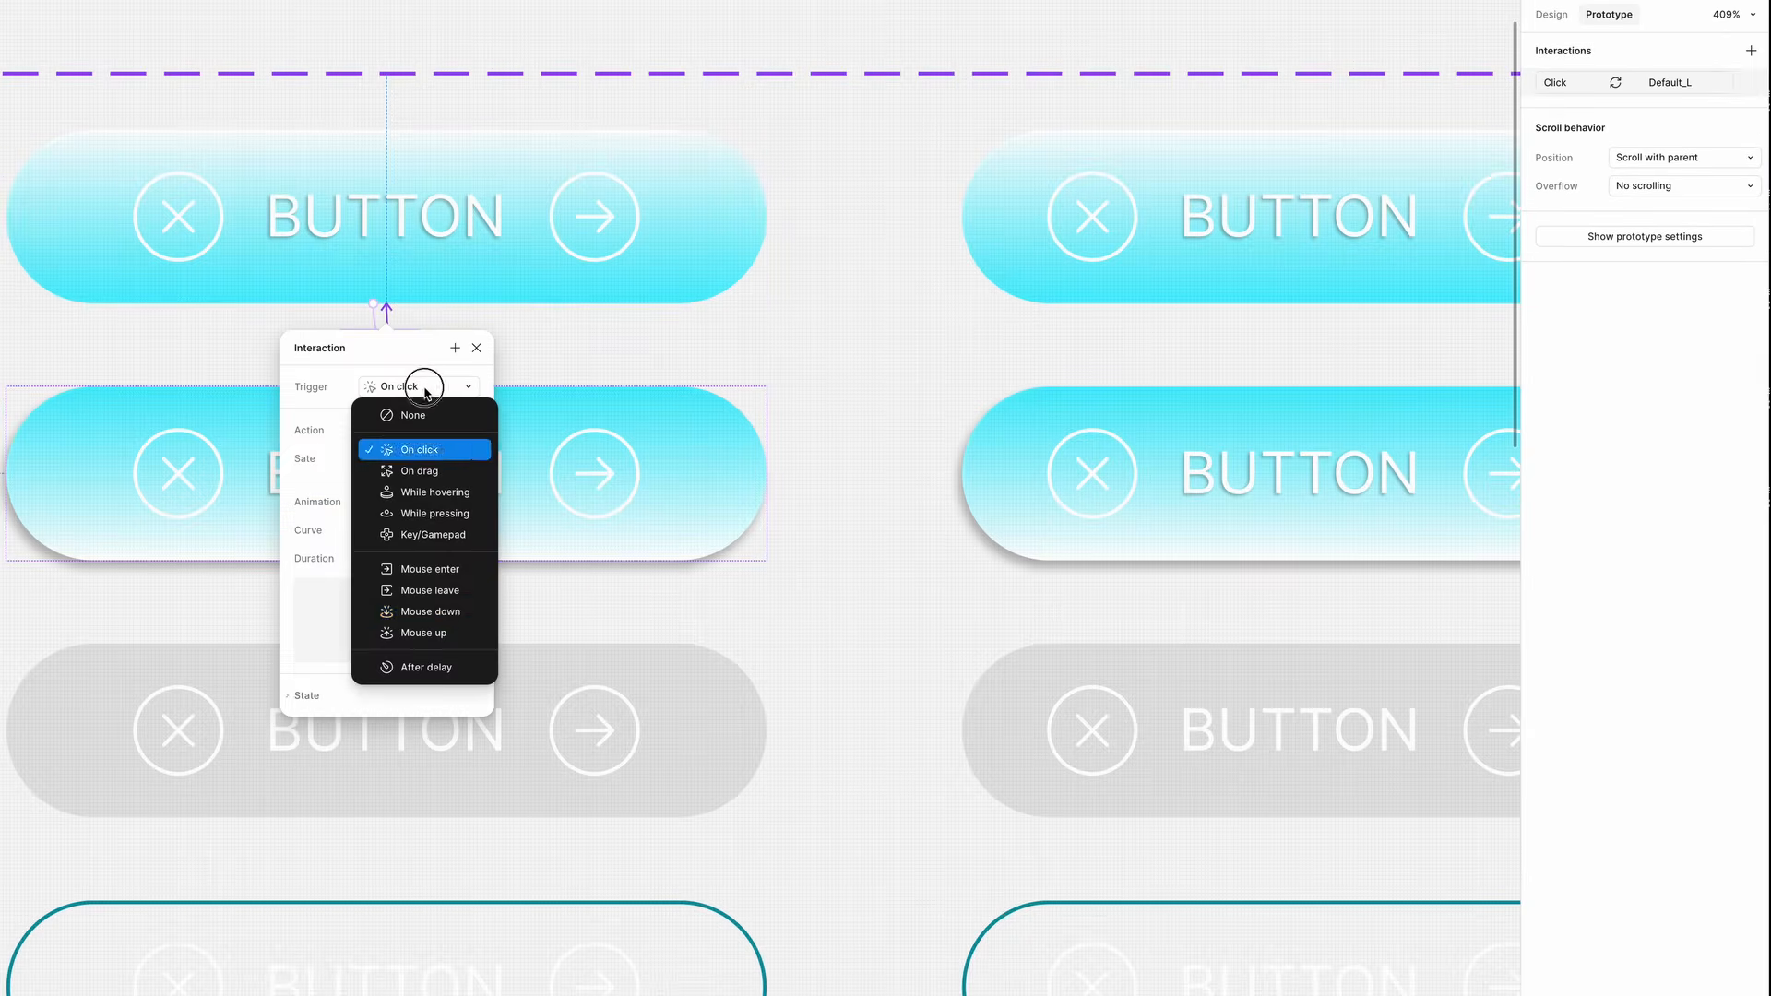
left_click(452, 600)
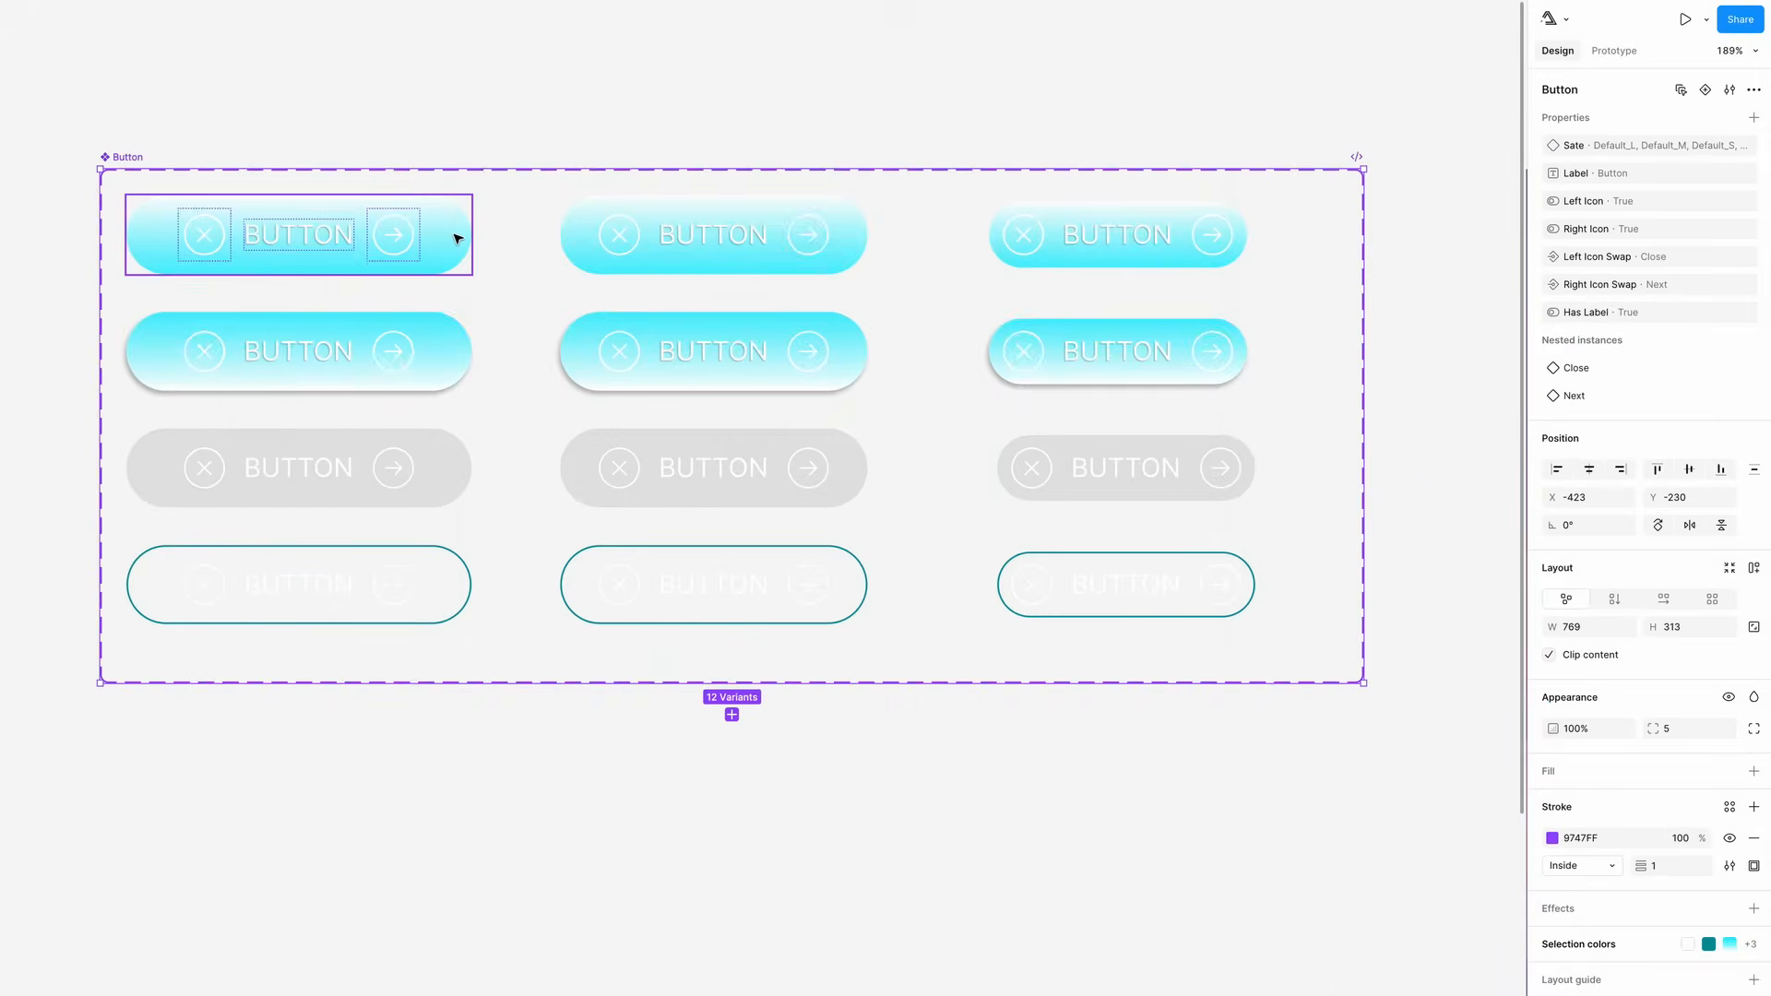
- Select the three default-row variants and edit their shared linear fill opacity
left_click(458, 237)
left_click(574, 225, "shift")
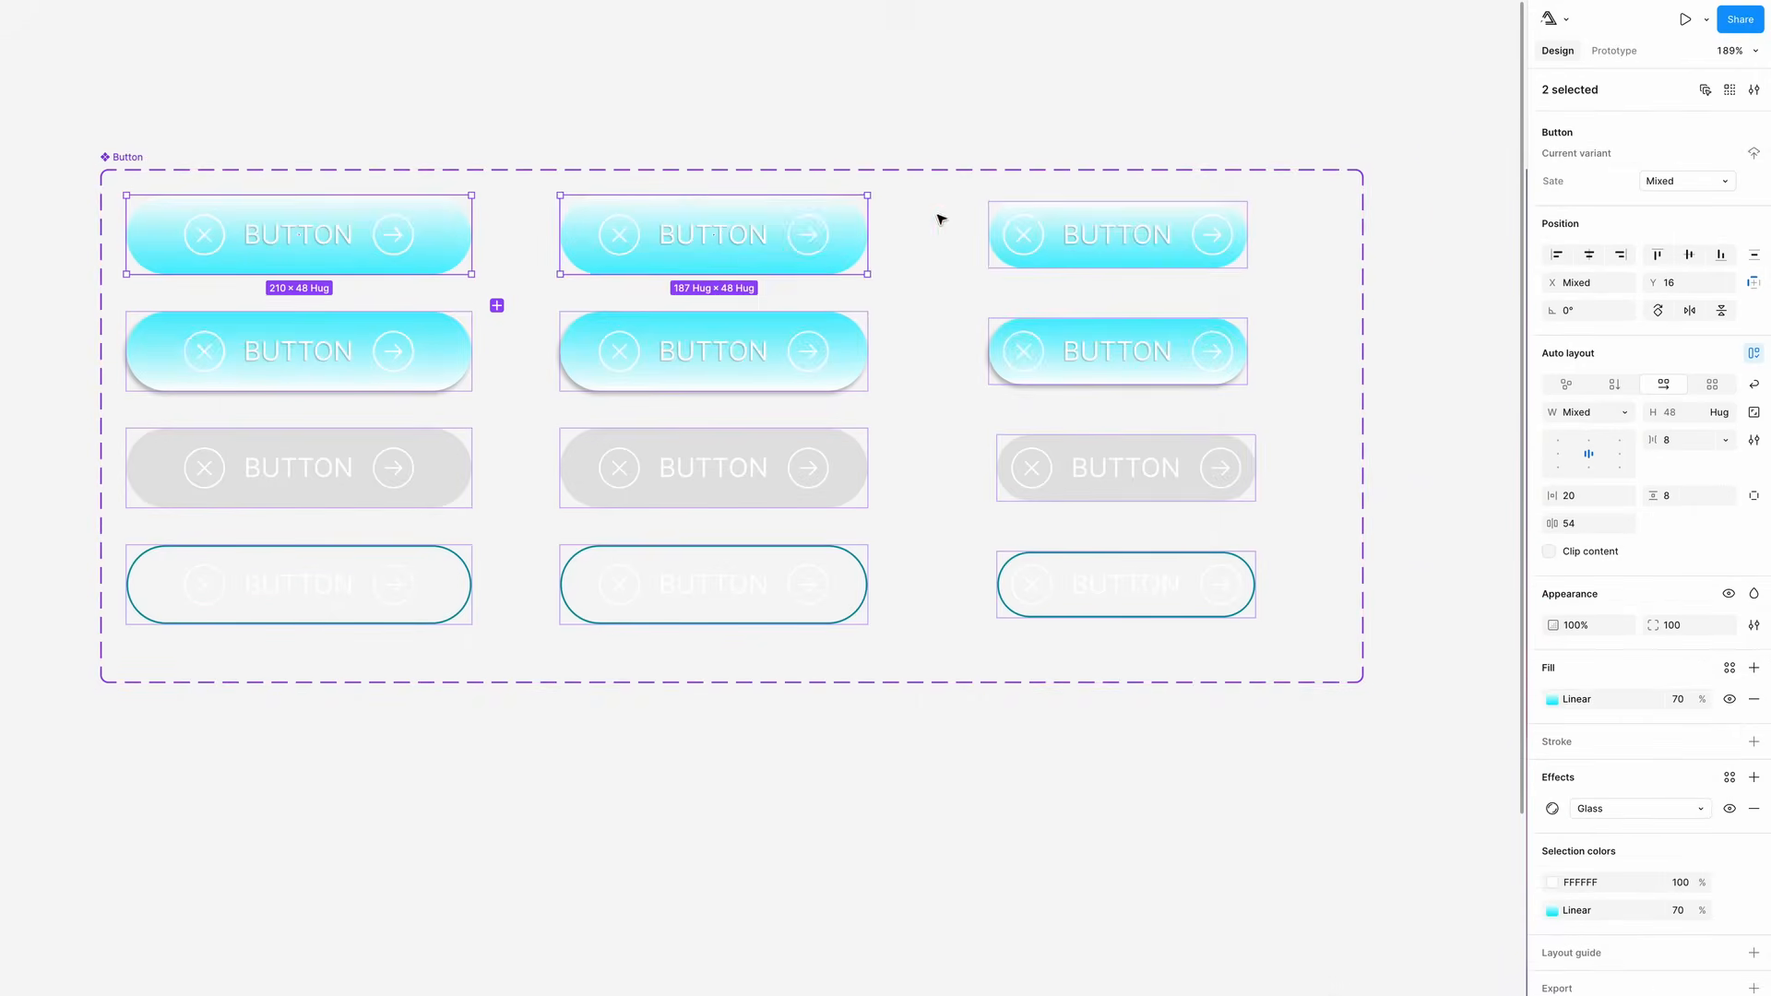
left_click(1006, 223, "shift")
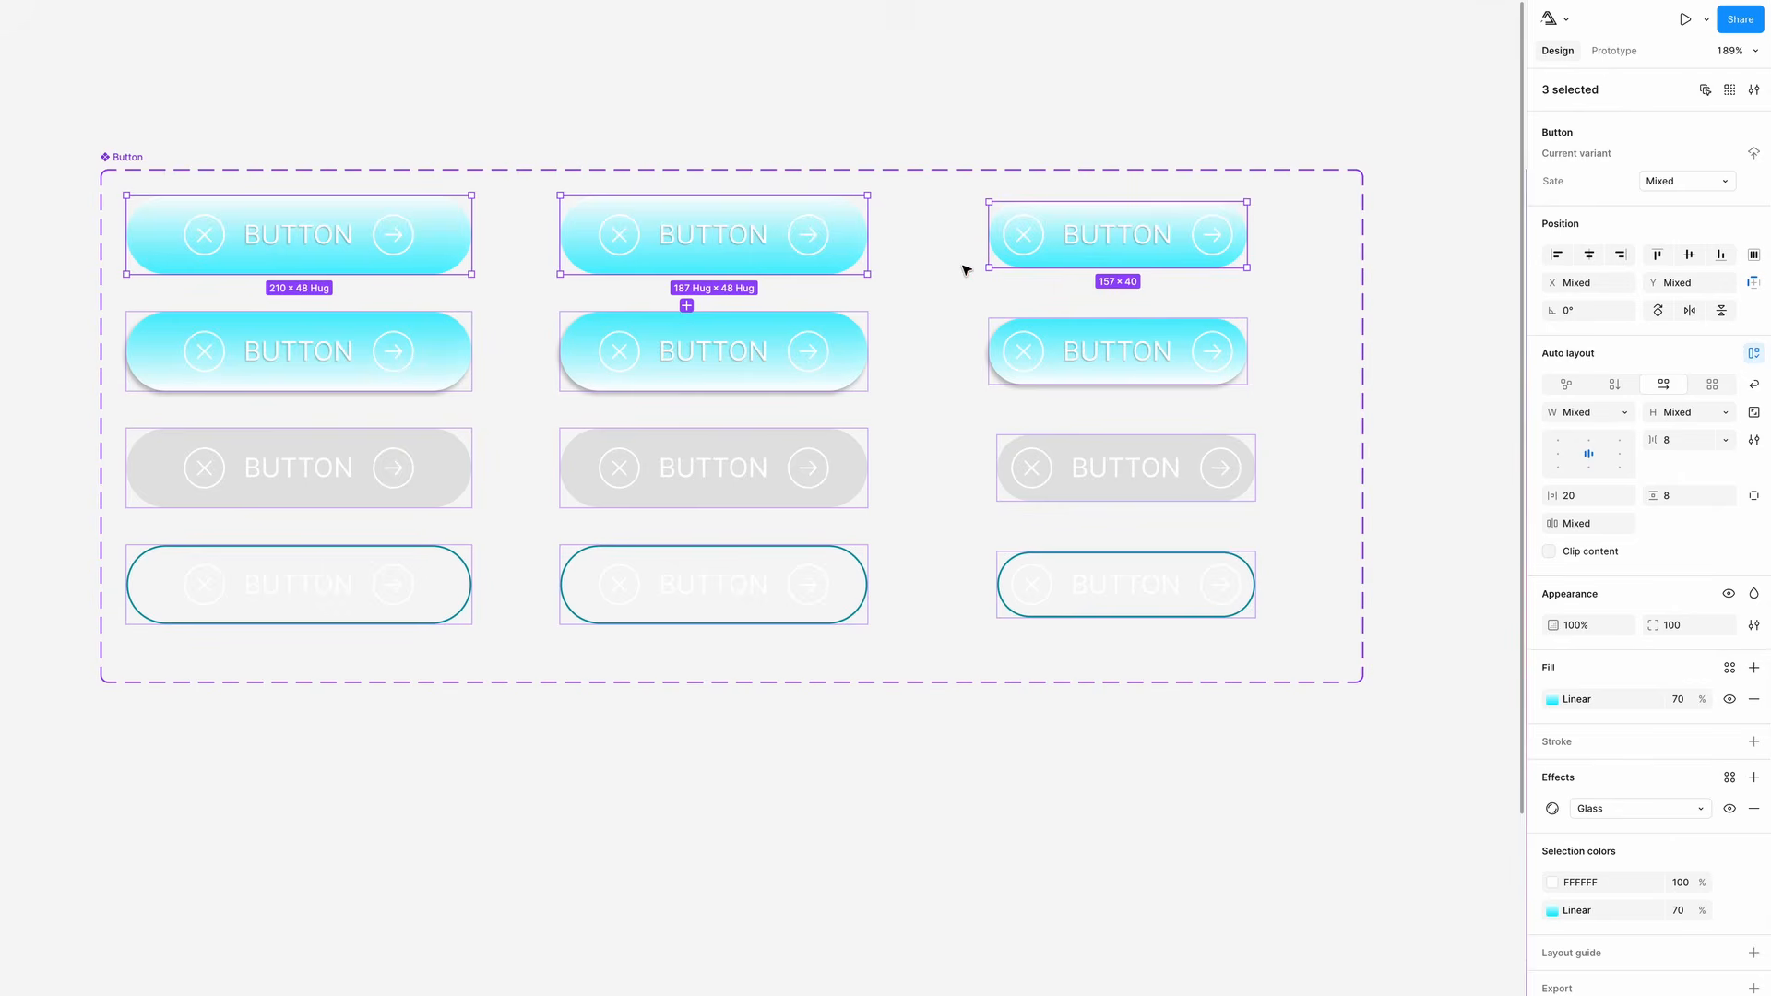
left_click(1678, 701)
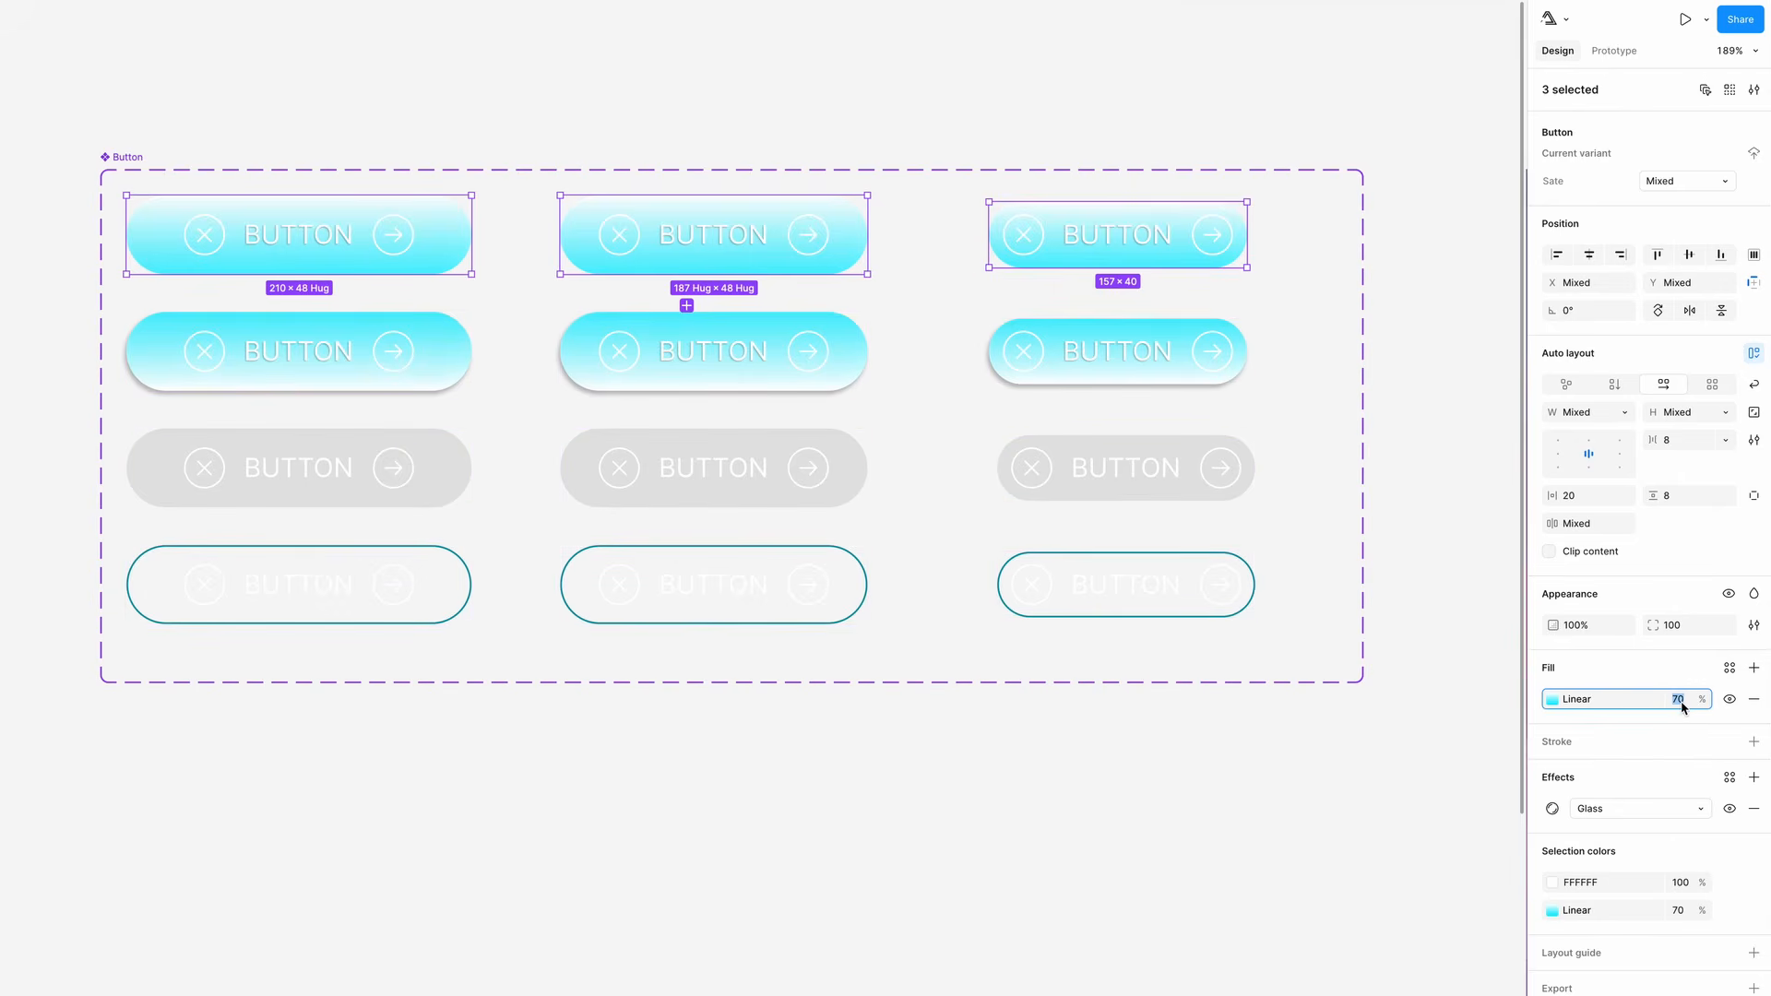
key("Return")
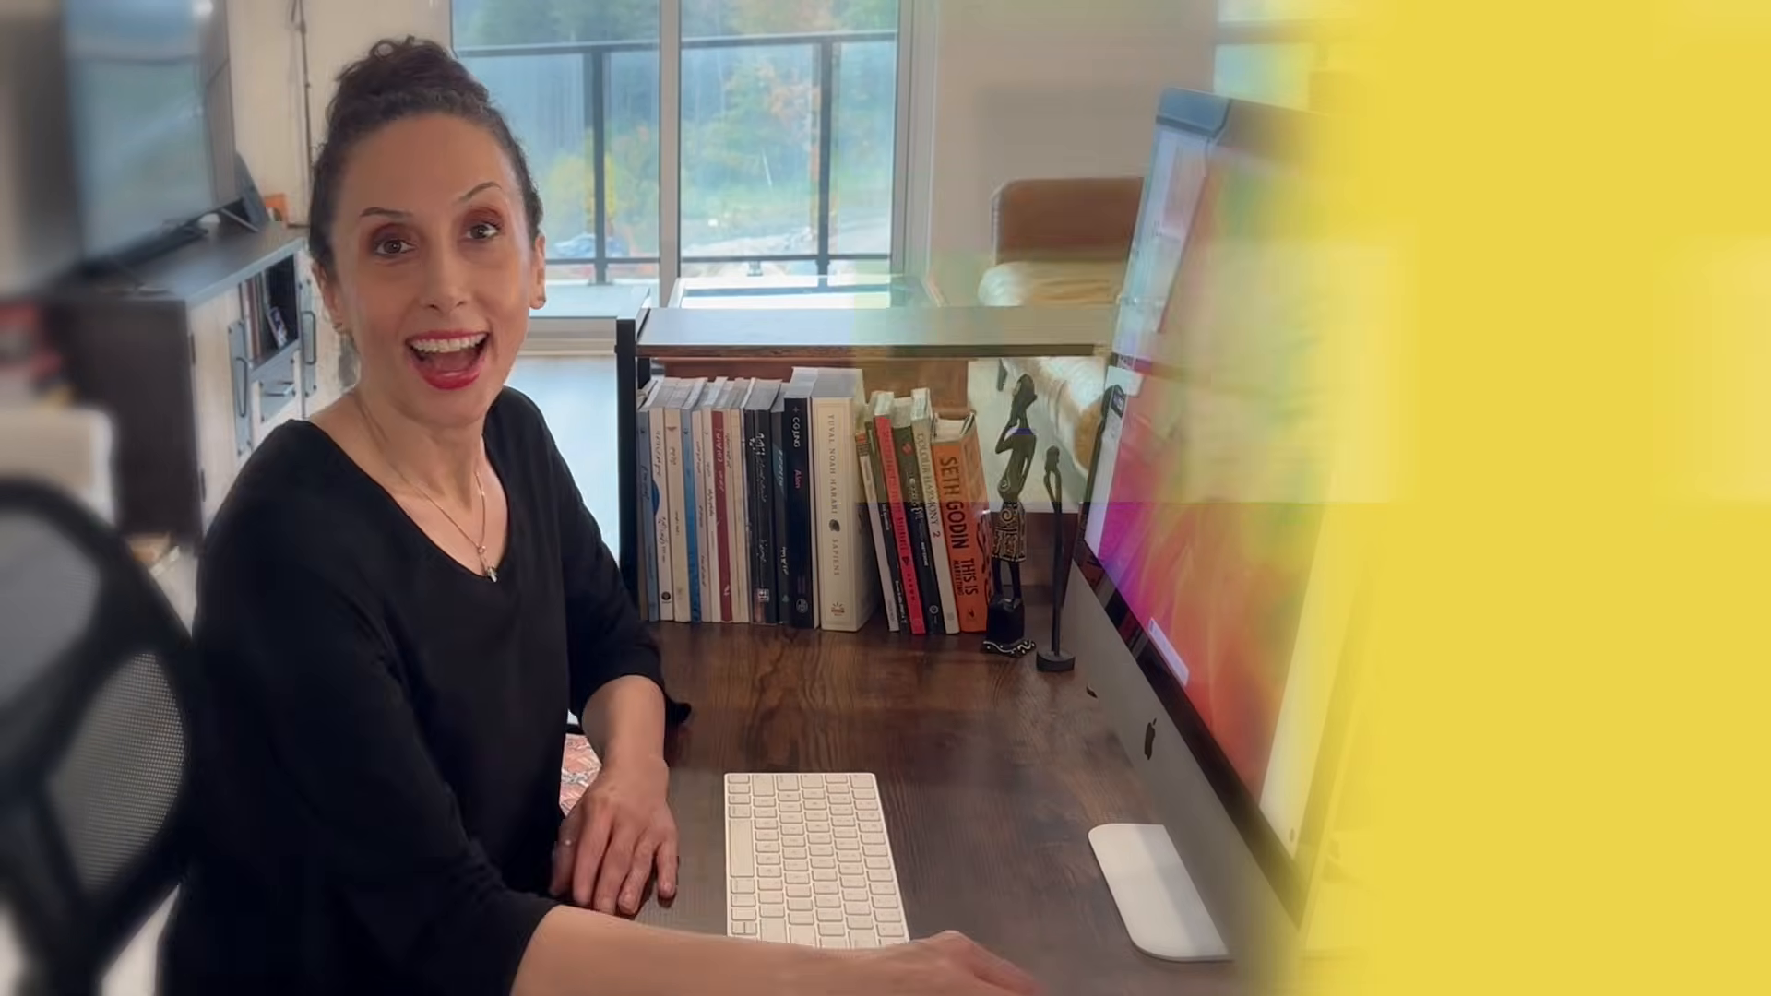
left_click(1517, 444)
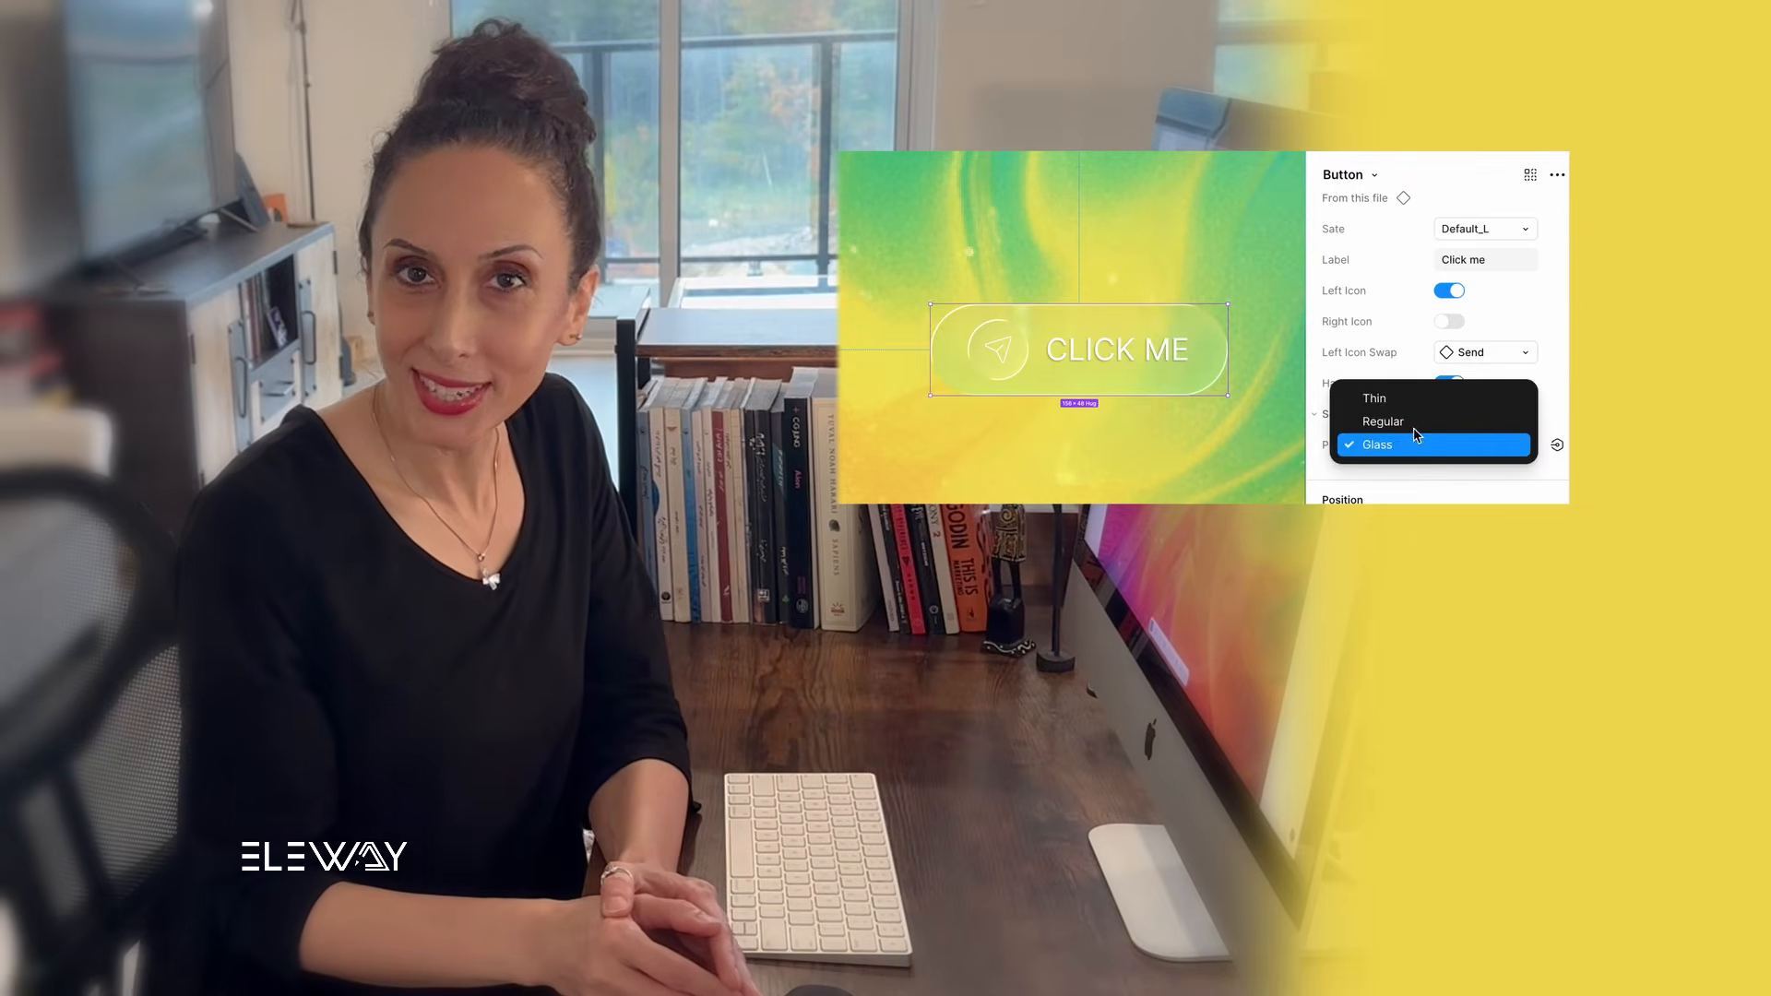
left_click(1393, 418)
left_click(1512, 444)
left_click(1430, 468)
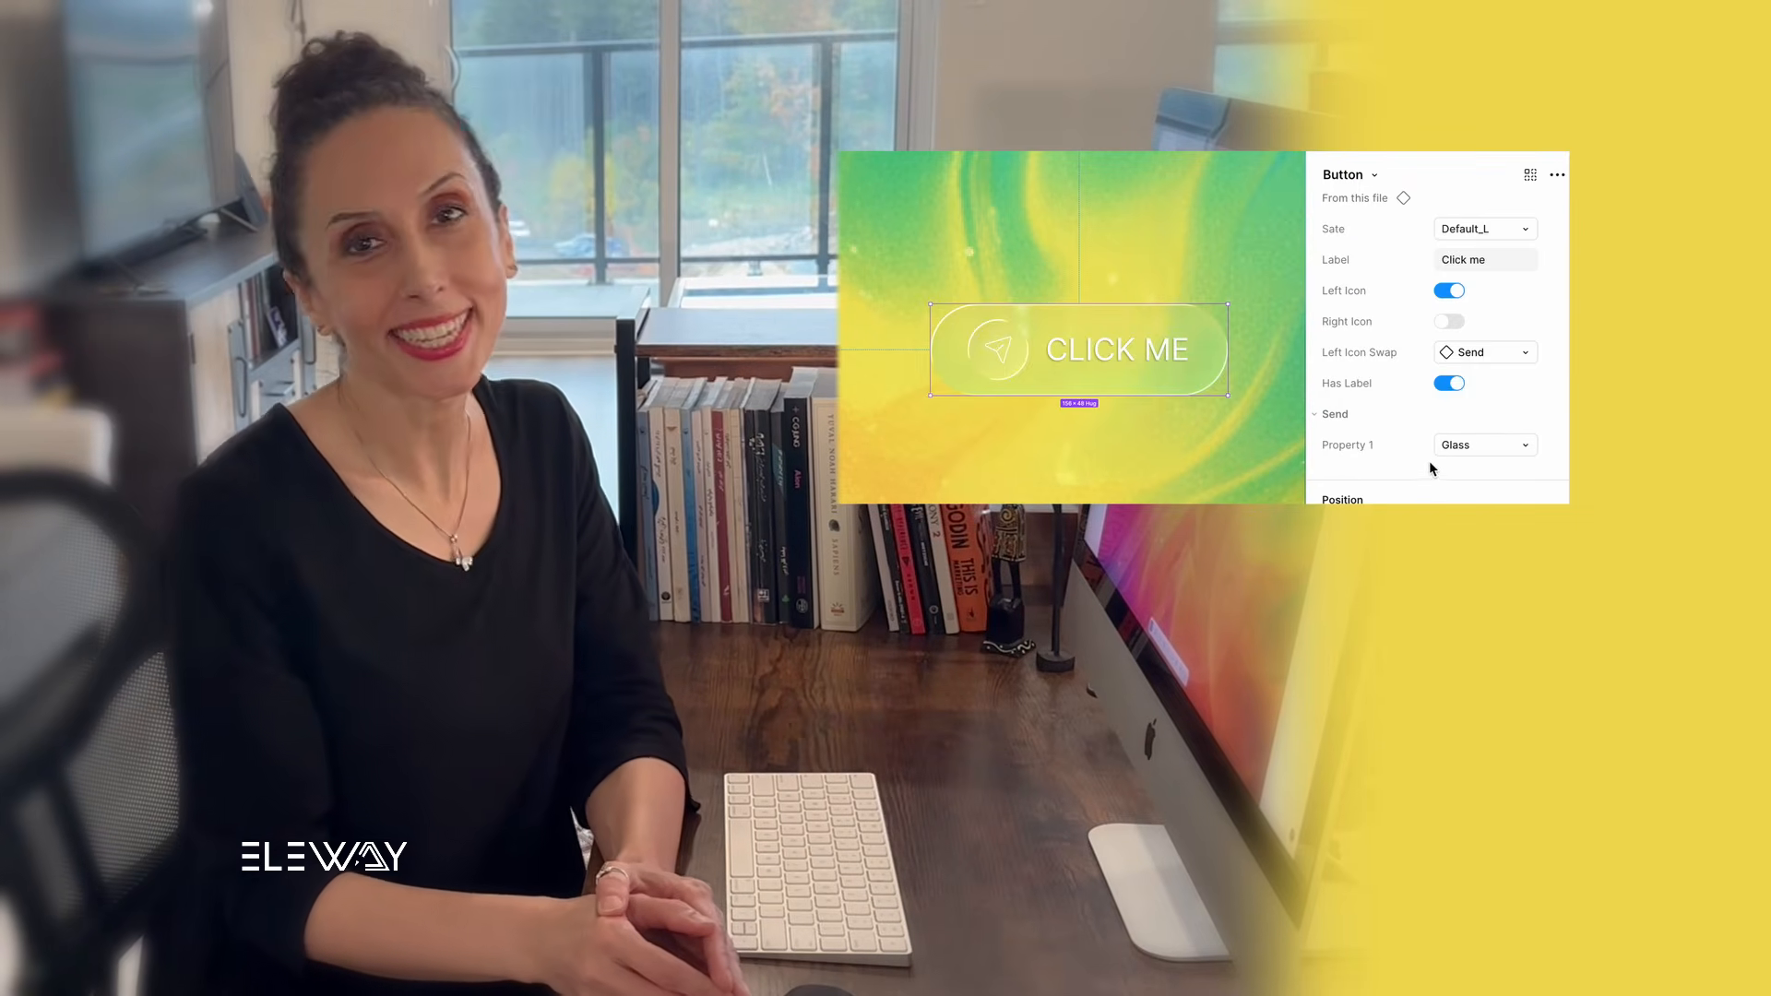
- Set the test button's state to Outline_M
left_click(1491, 230)
left_click(1476, 252)
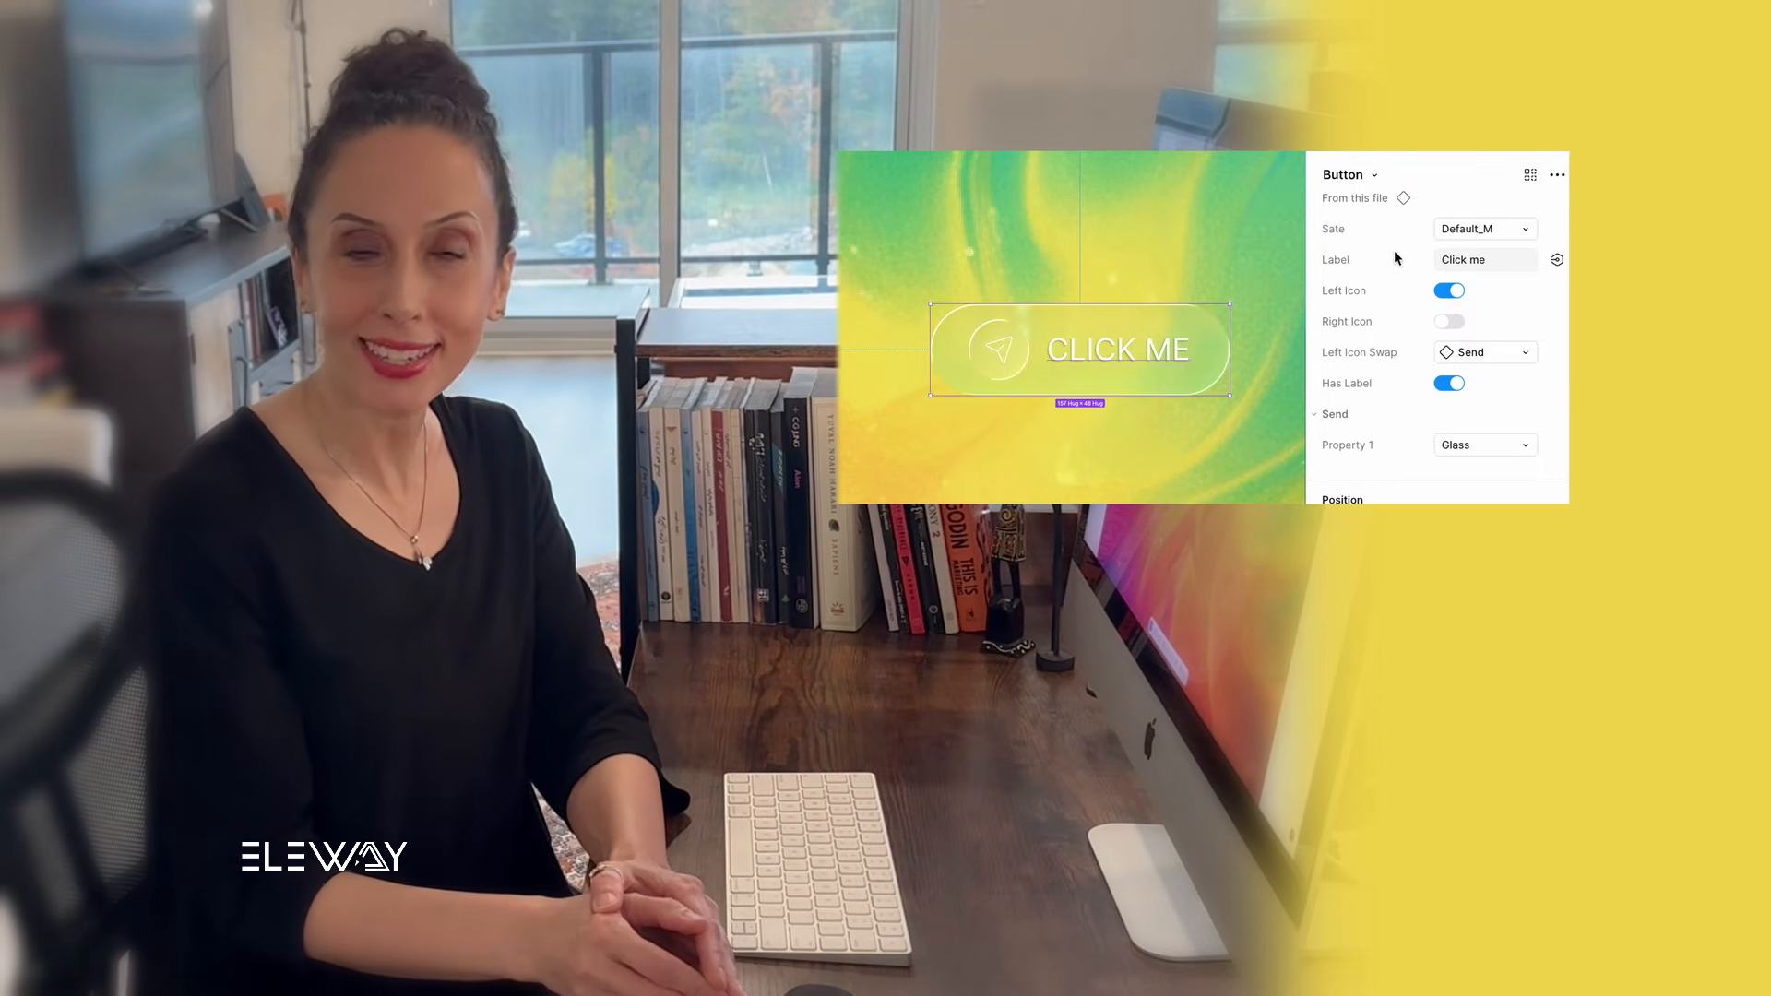
left_click(1443, 229)
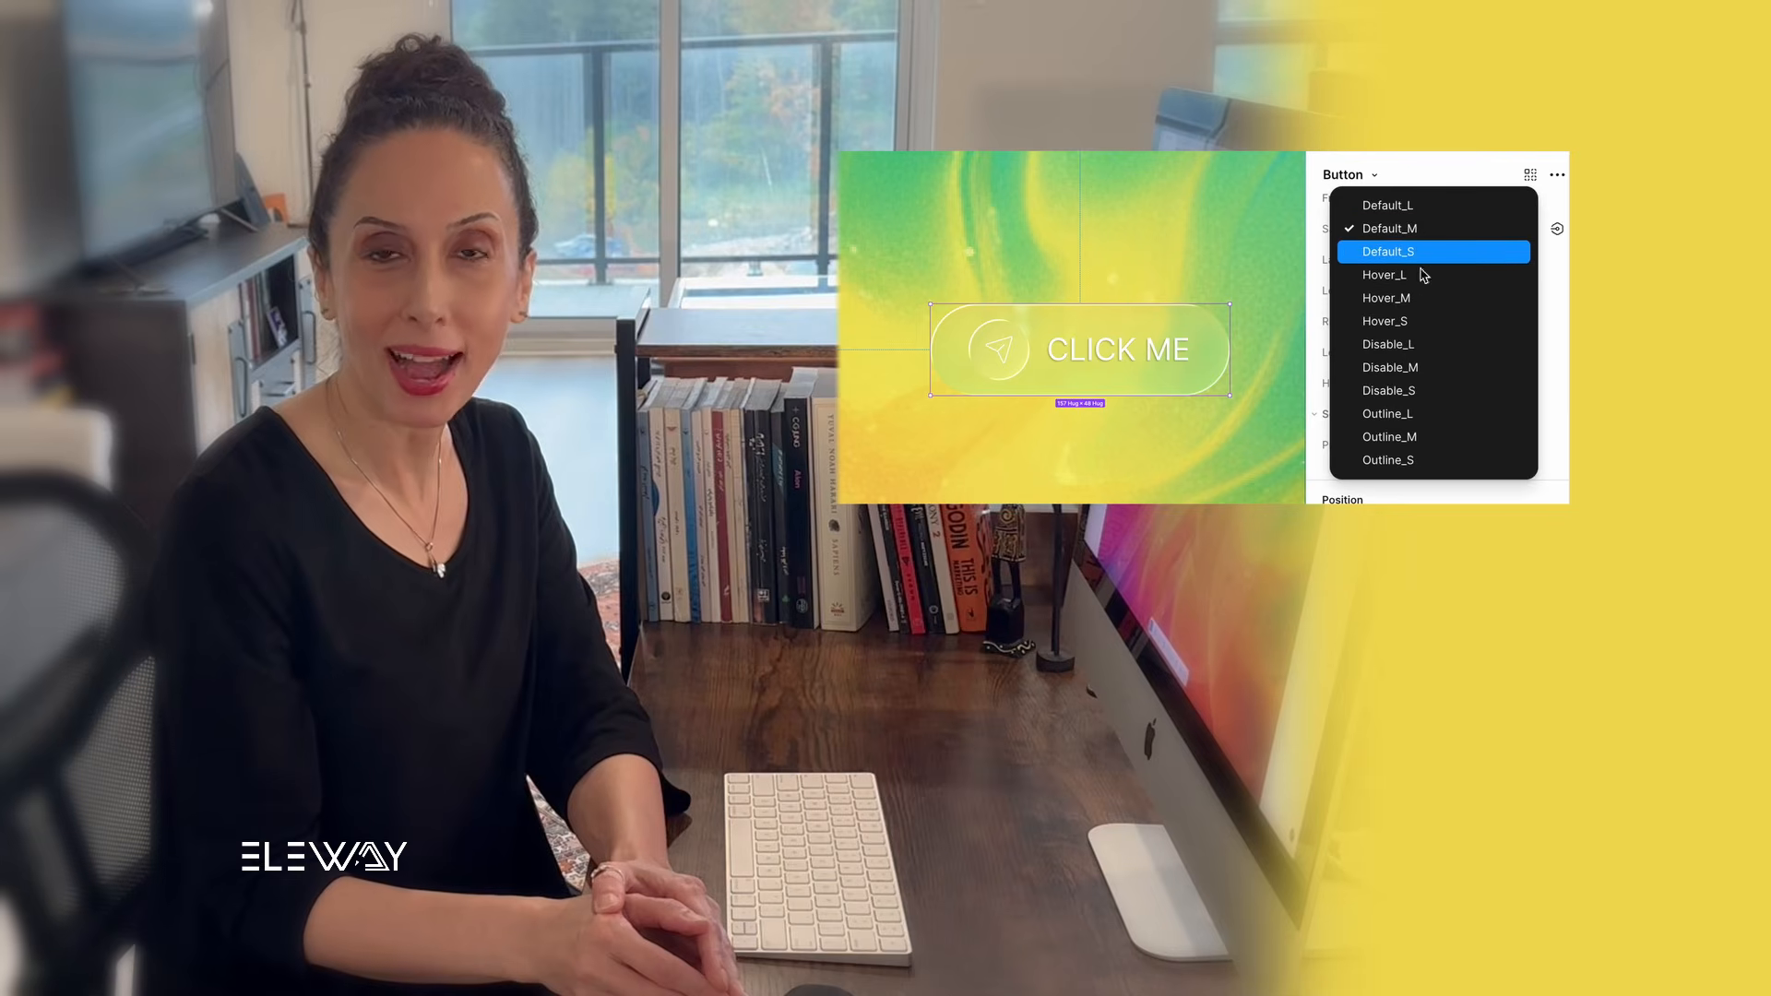
left_click(1374, 437)
scroll(1439, 369, "down", 1)
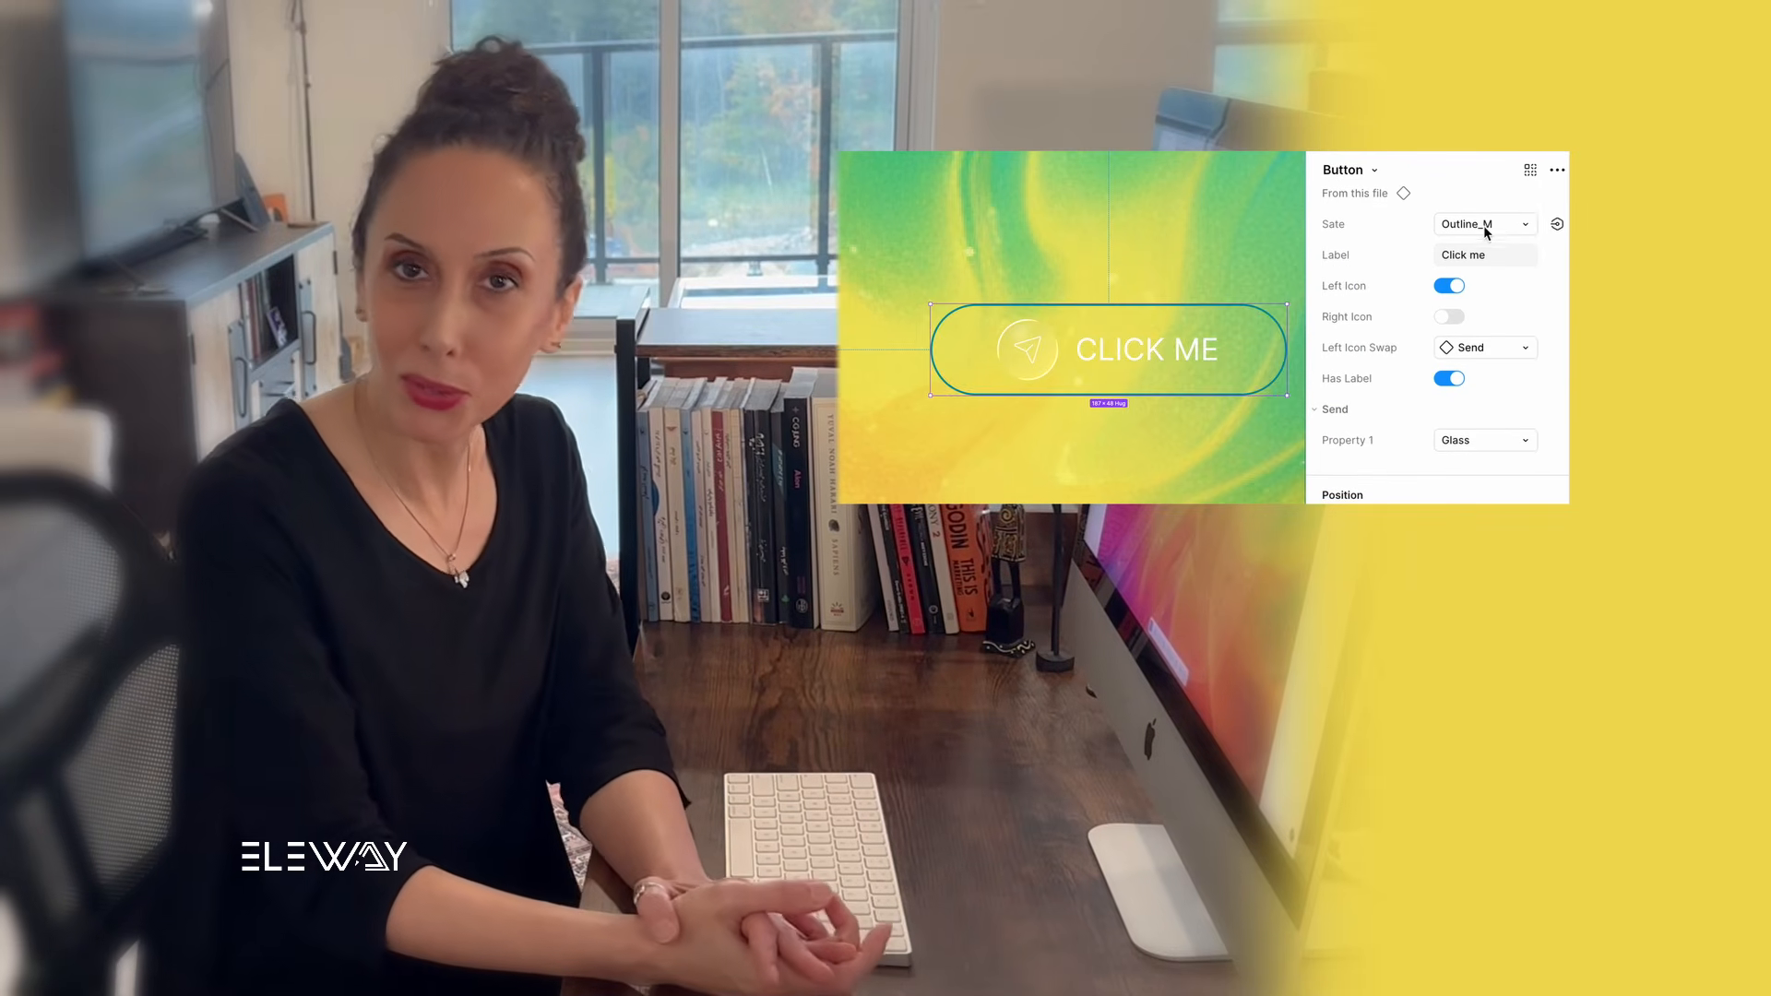
scroll(1328, 295, "up", 1)
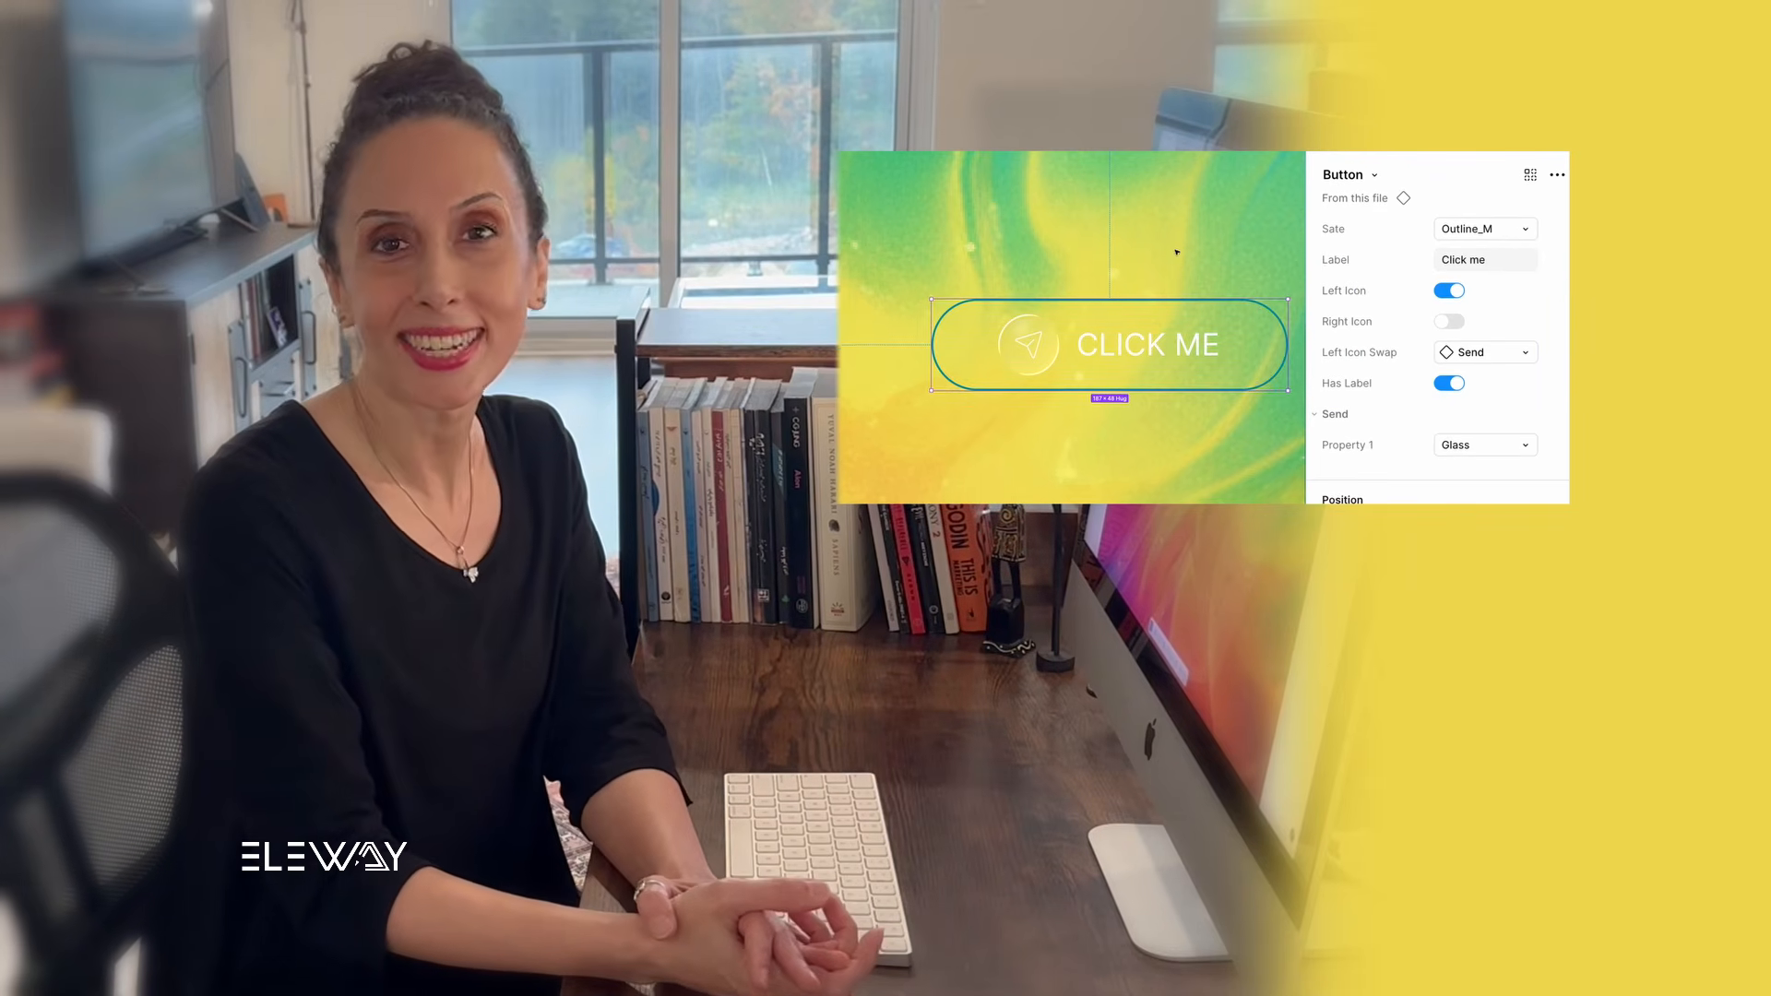
scroll(1176, 251, "up", 1)
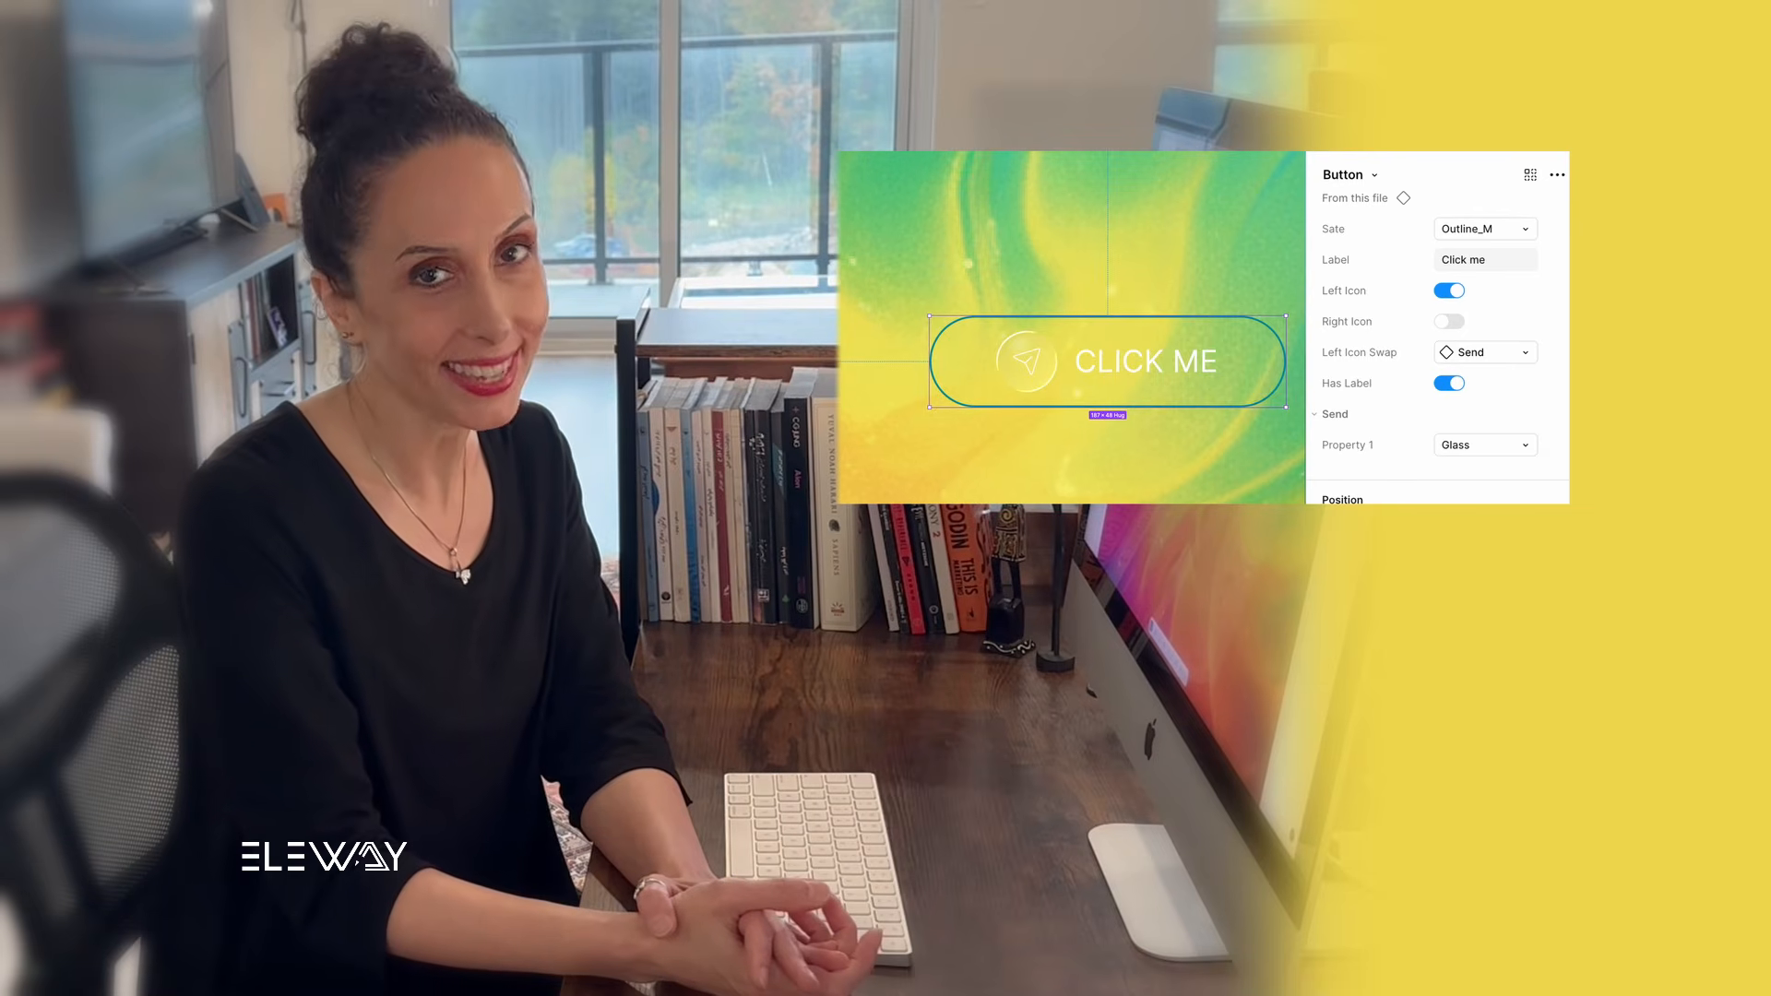